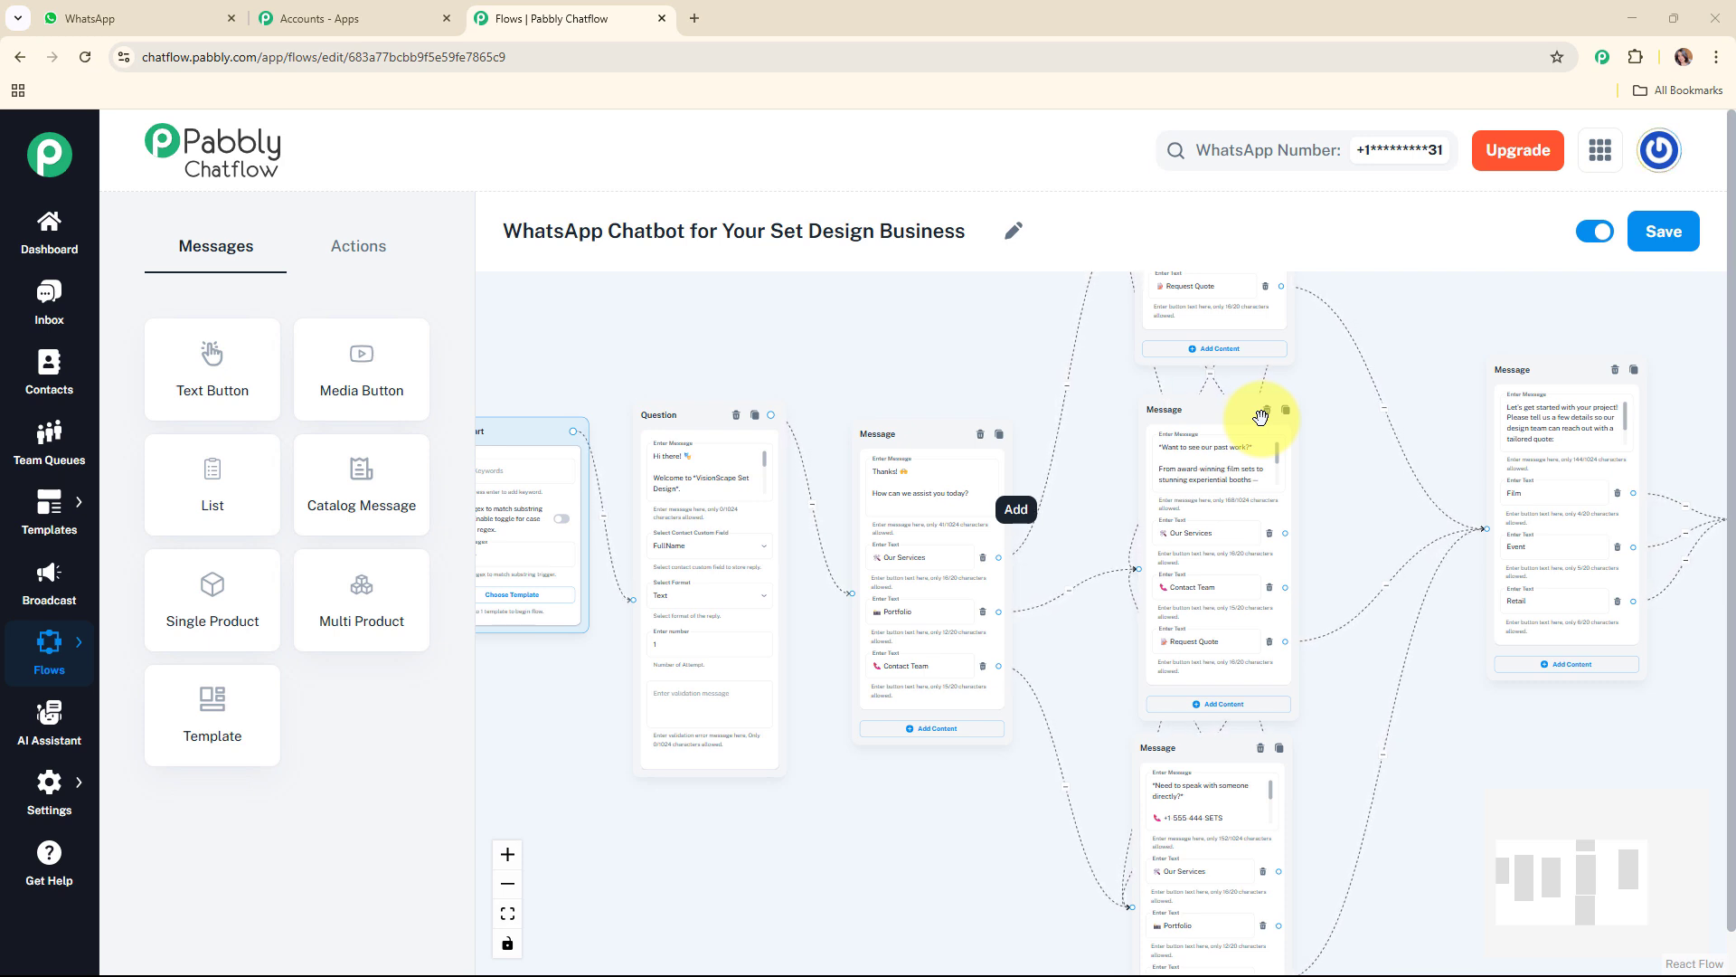
click(810, 332)
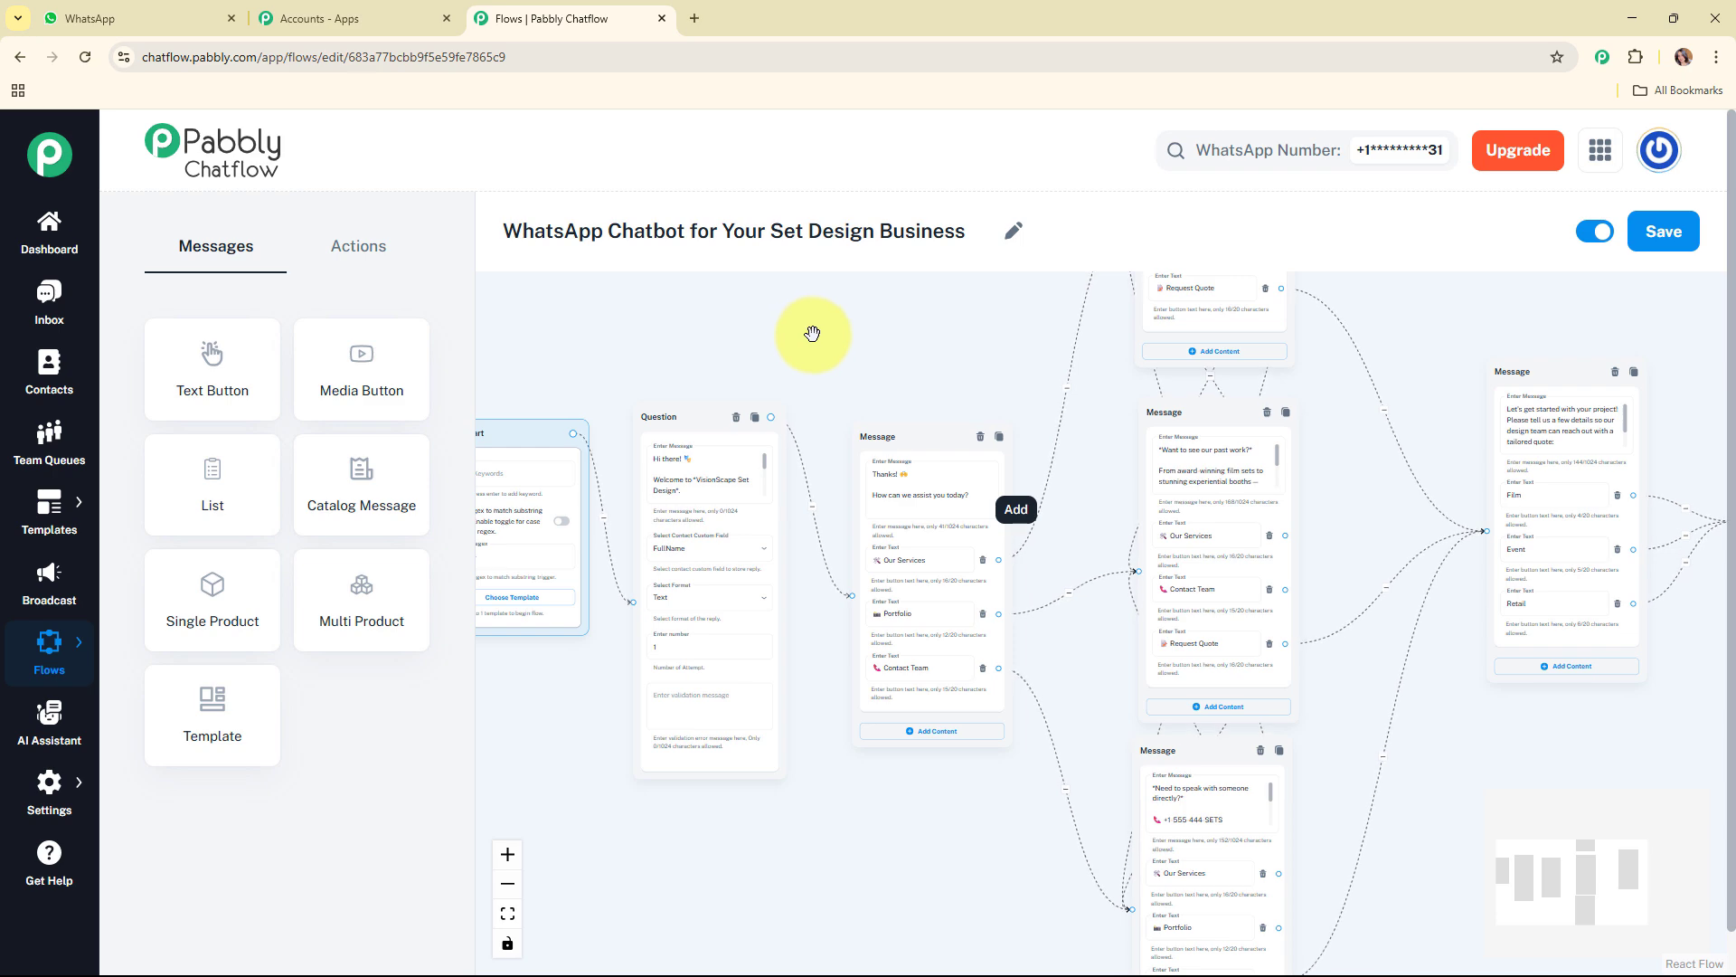
drag(812, 334, 798, 383)
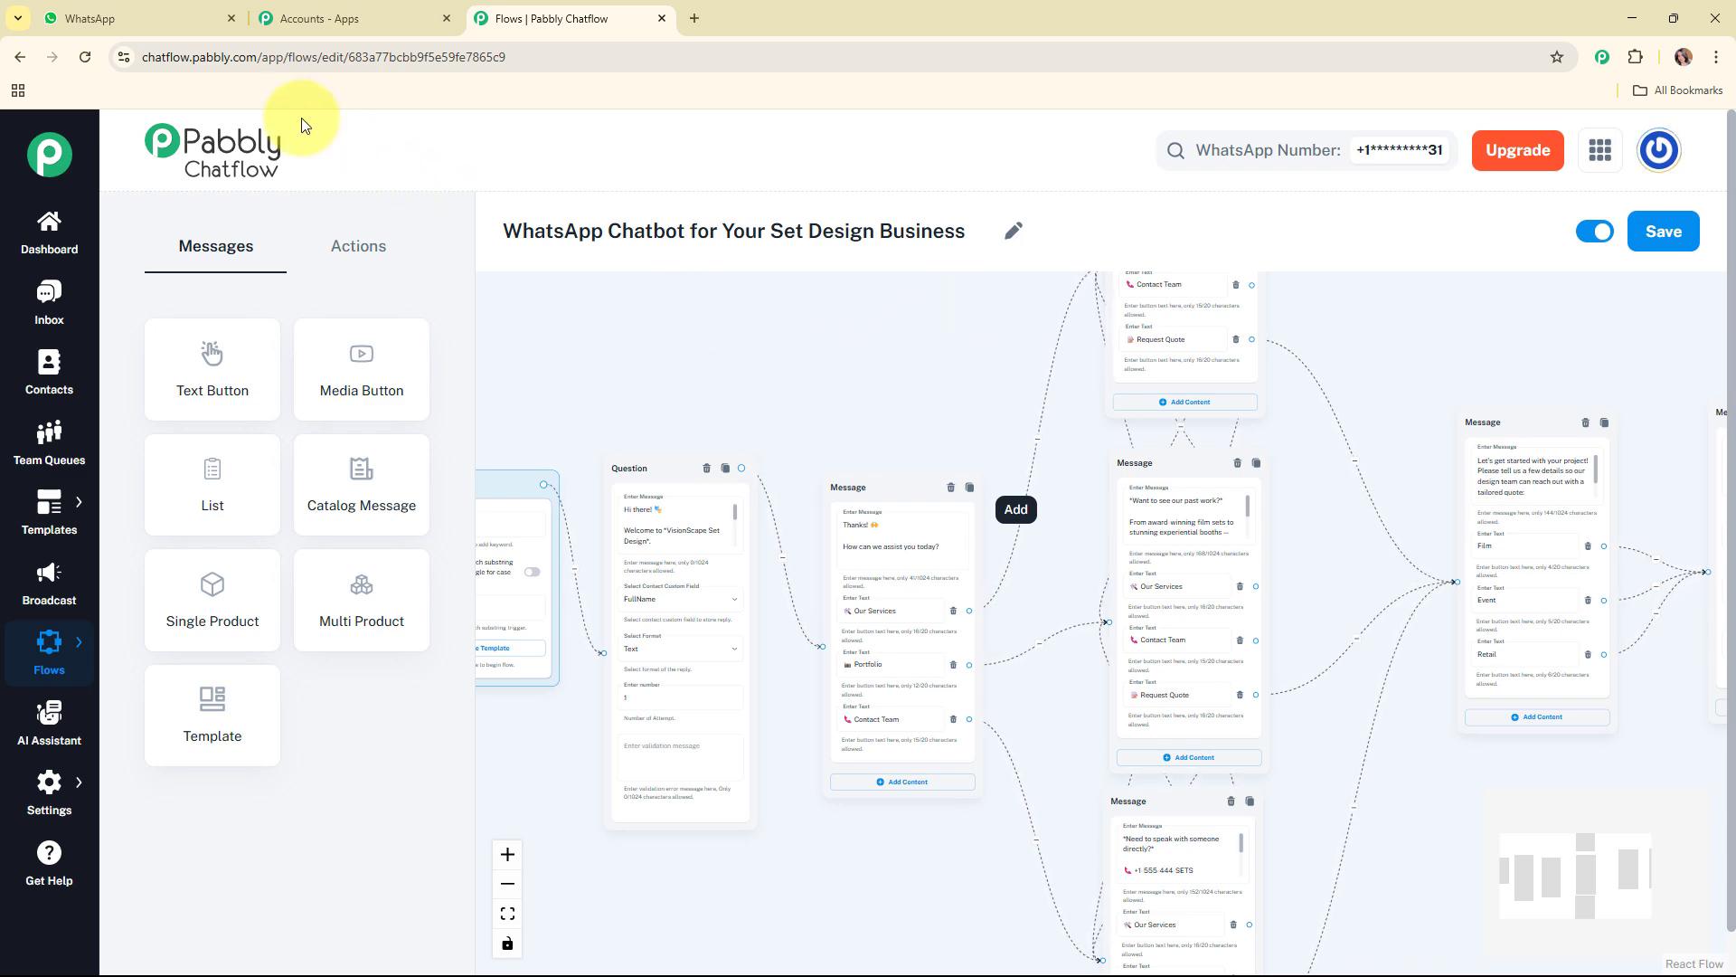
Step: Switch to WhatsApp and send "Hey I want to know about your services." in the VisionScape chat
key(ctrl+1)
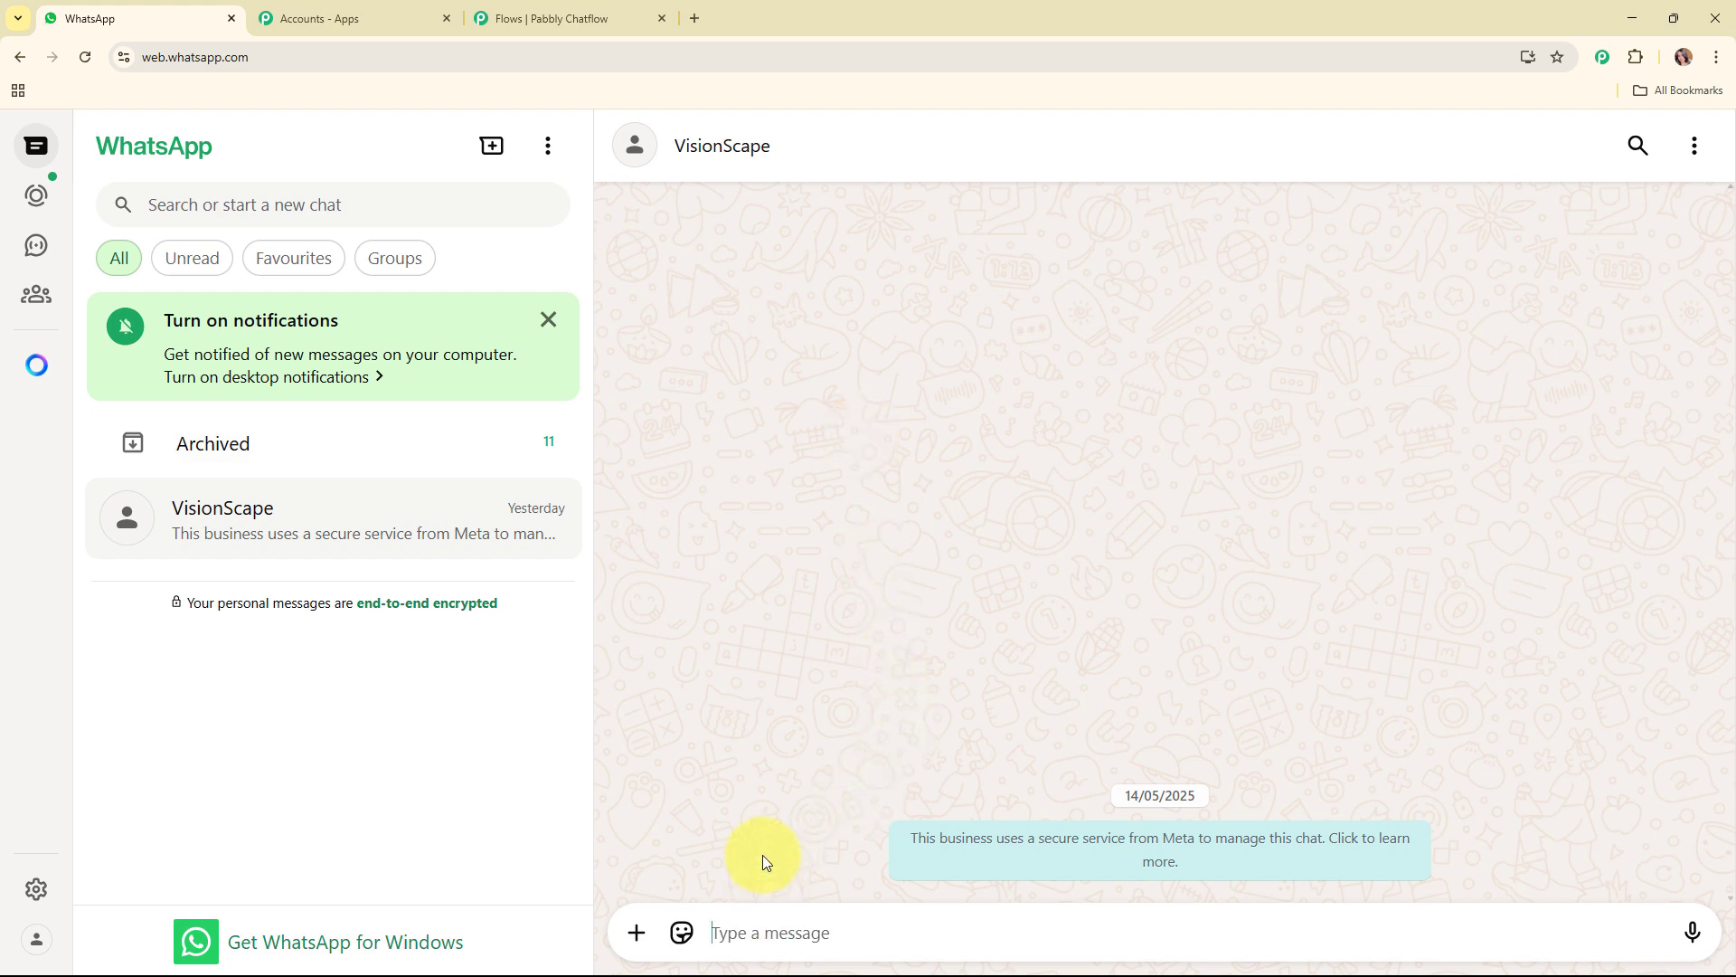
text(Hey I w)
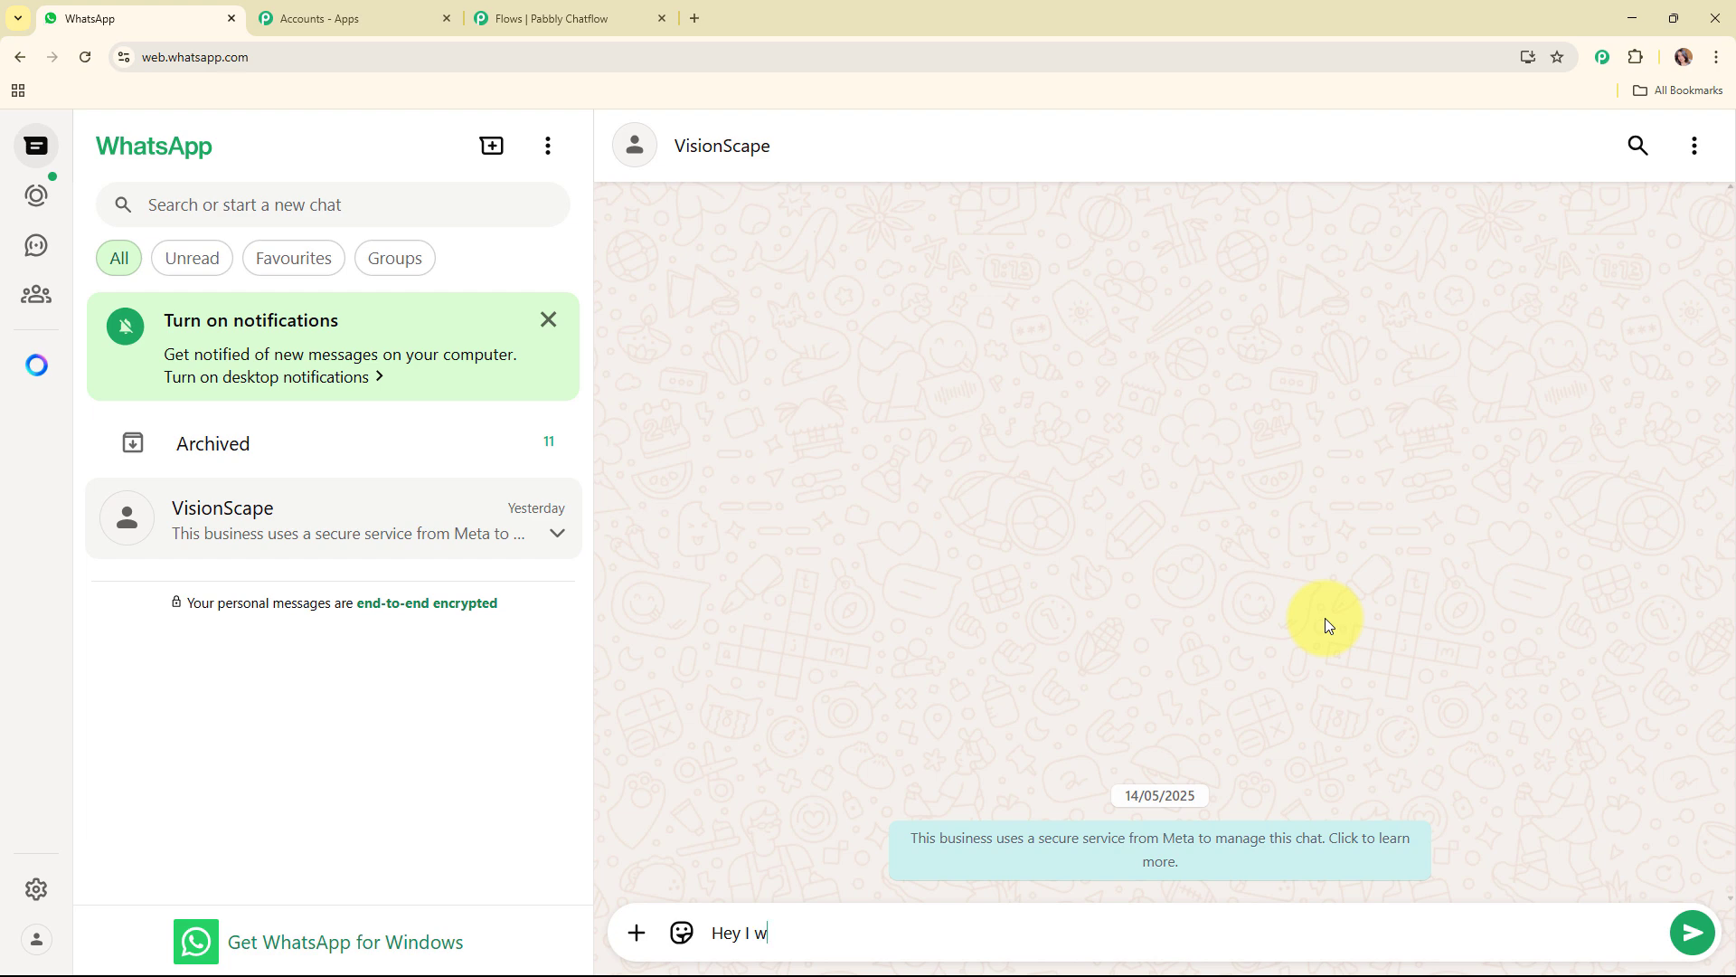
text(ant)
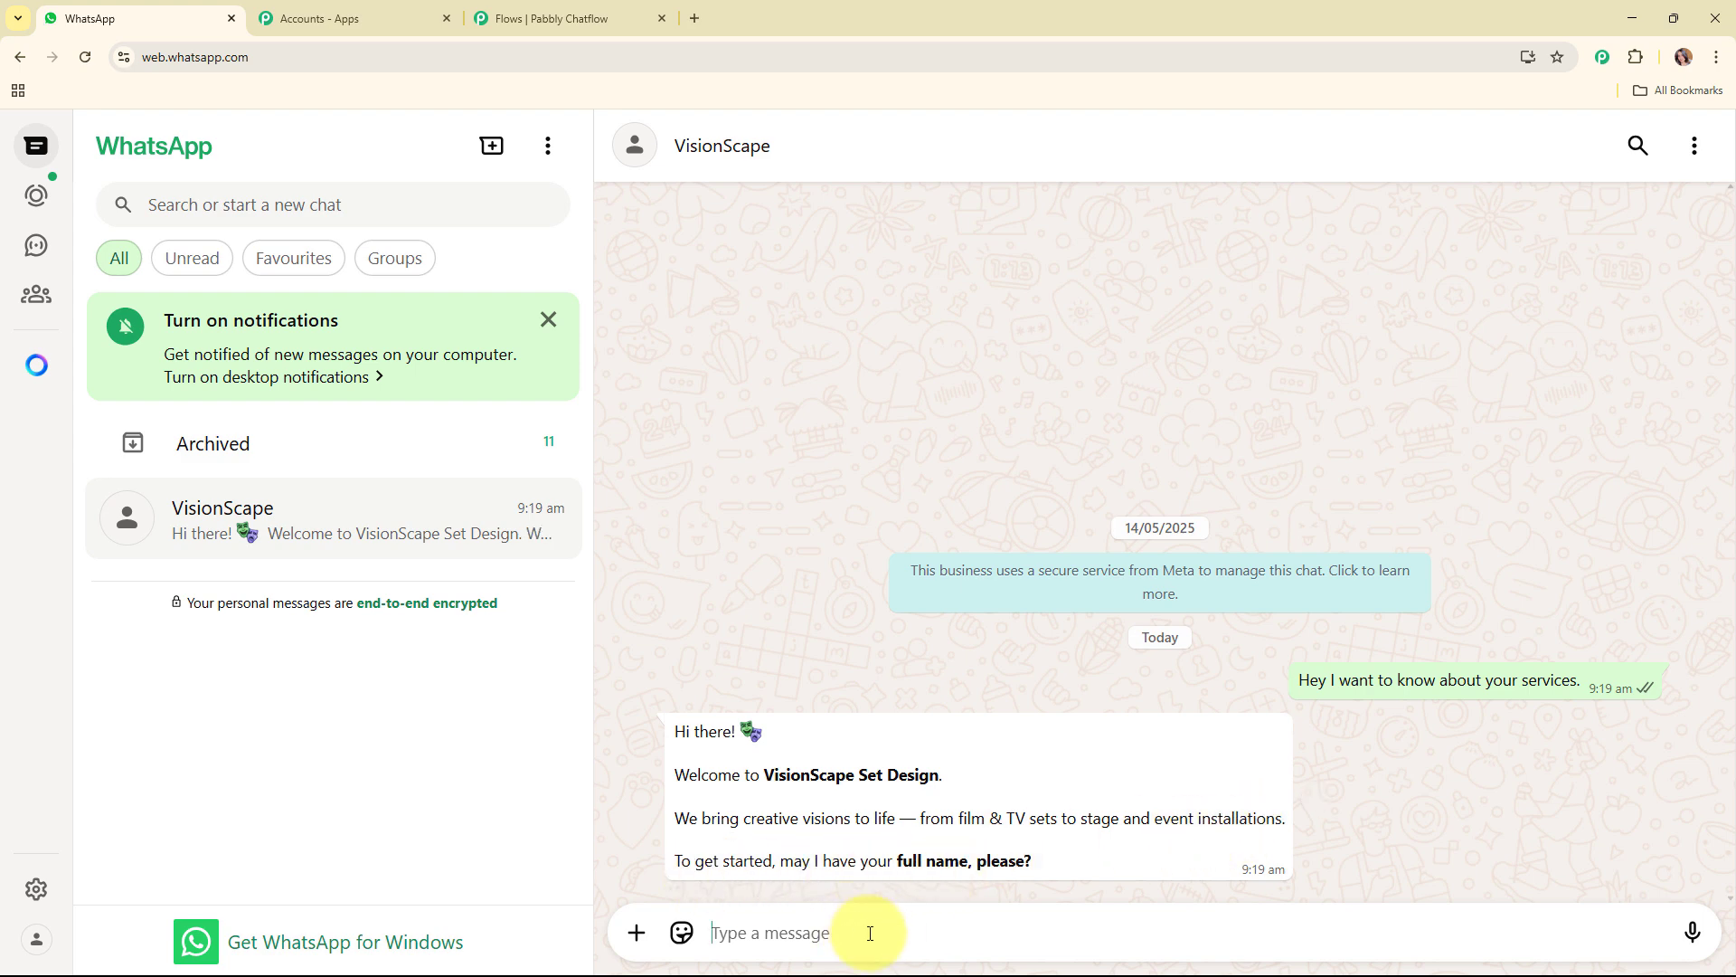
Step: Answer the chatbot's question by sending the customer's full name
text(Demo User)
key(Return)
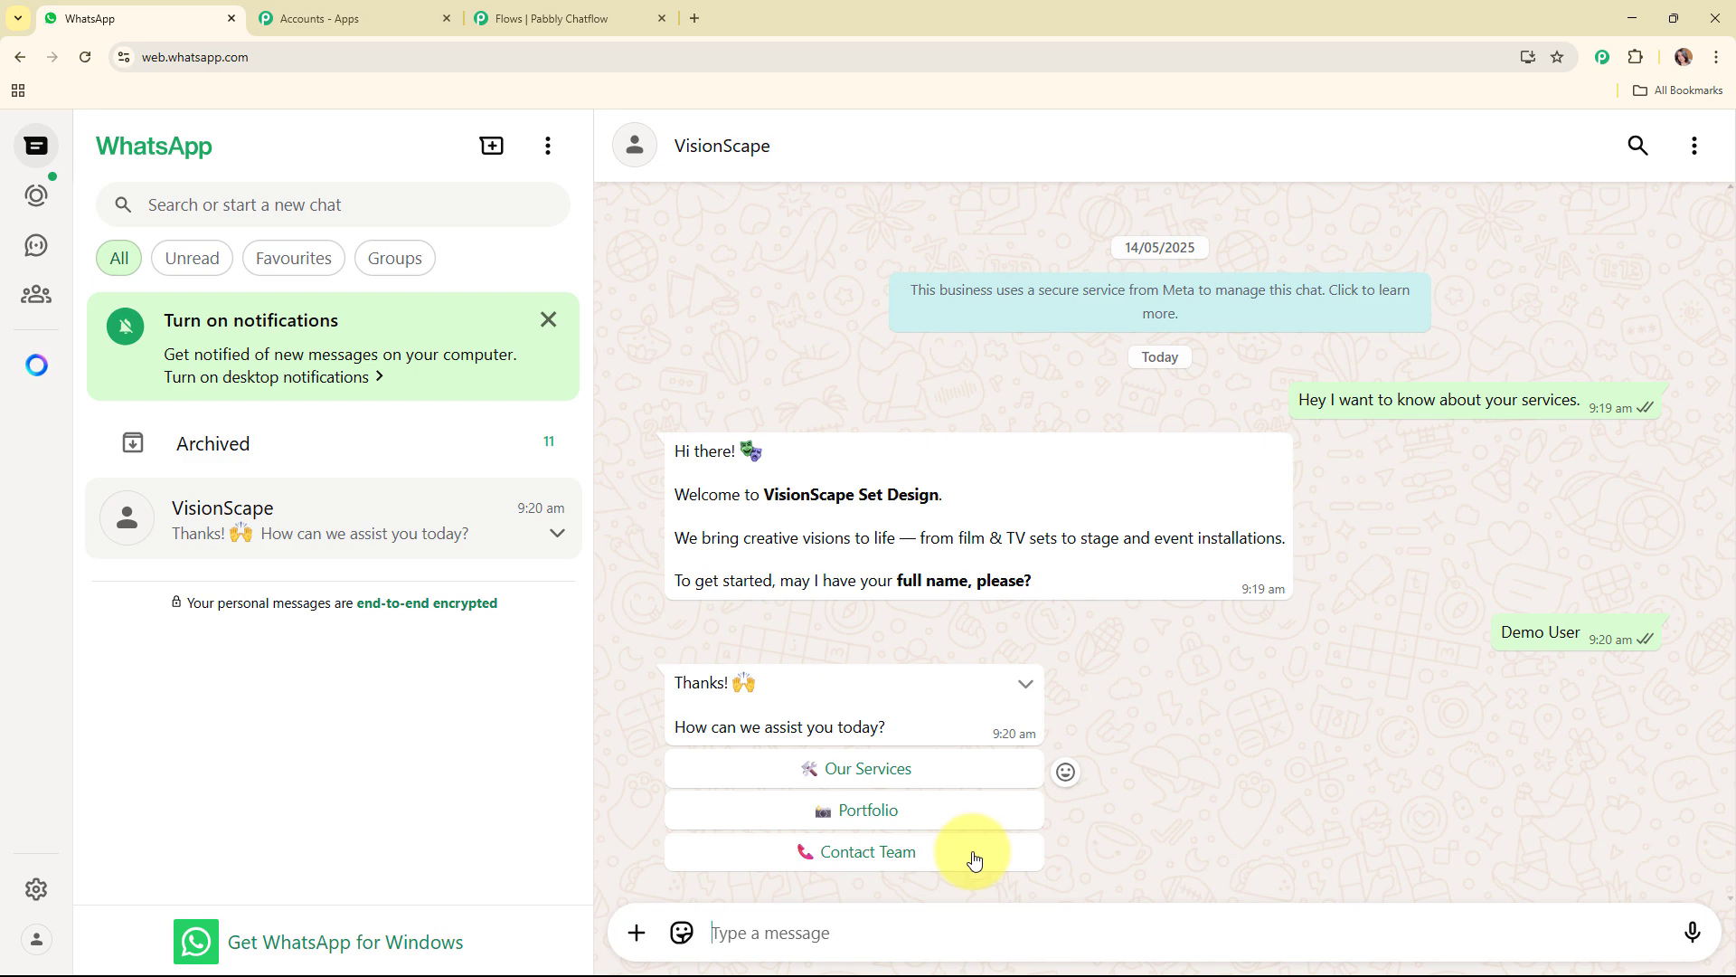
Step: Request a quote through the chatbot's Our Services reply, choosing Event as the project type and 50-60K as the budget range
click(936, 776)
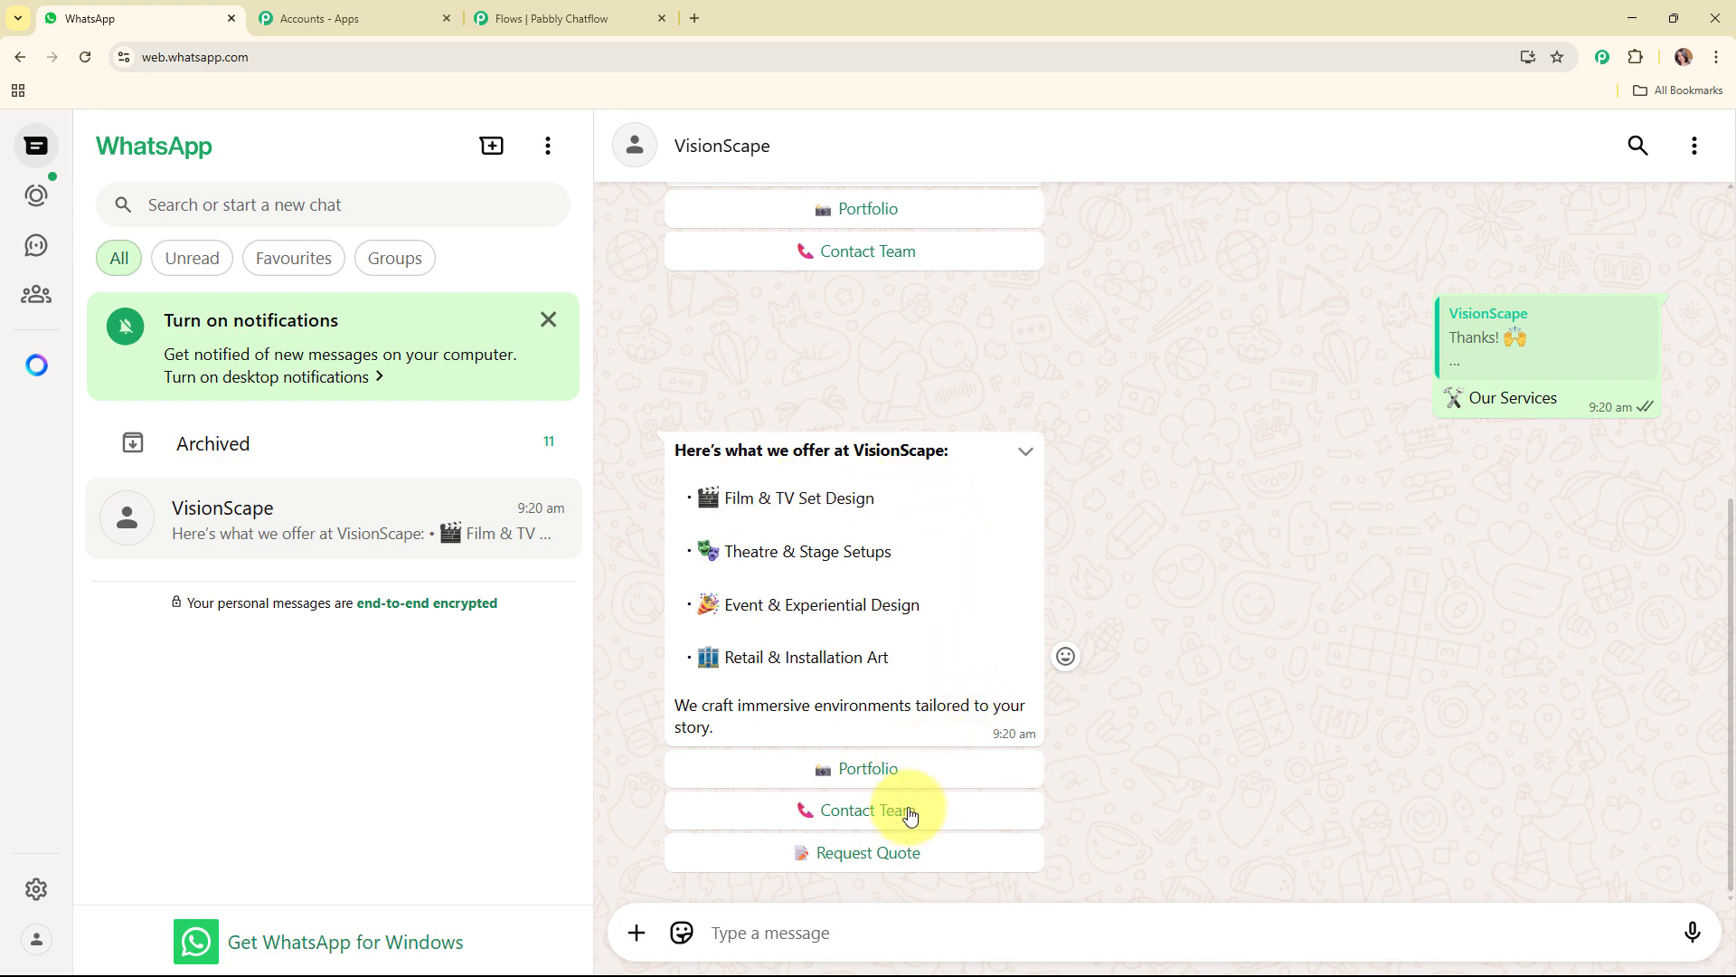
click(881, 853)
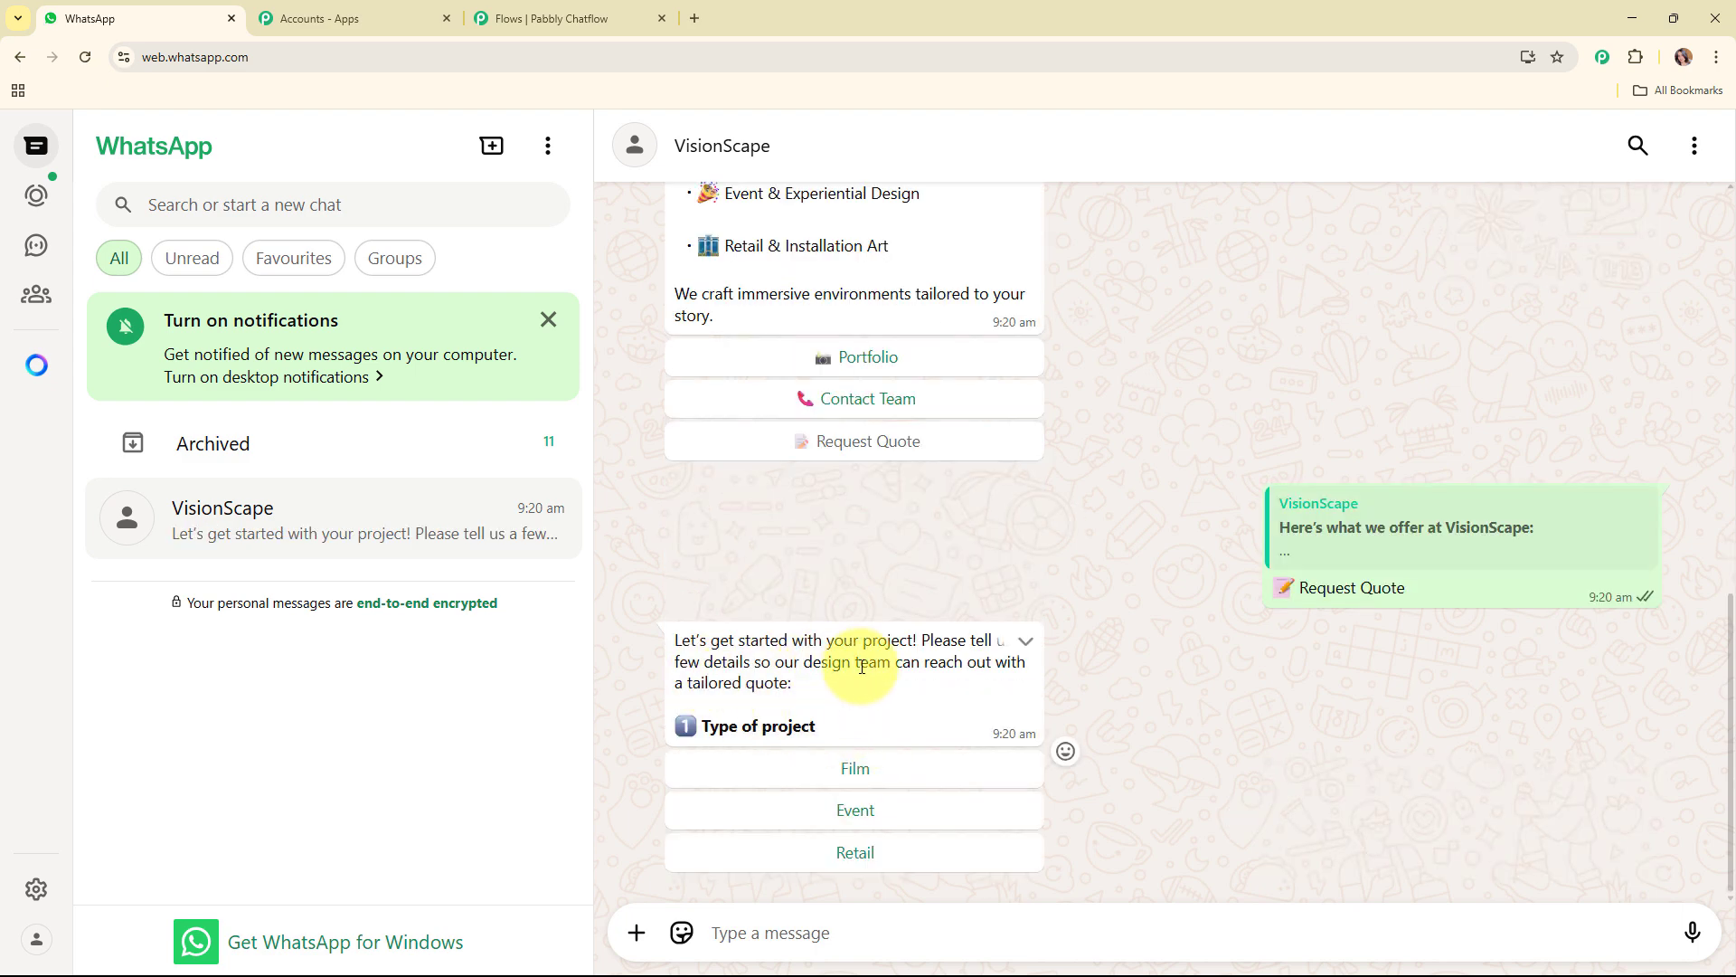
click(884, 817)
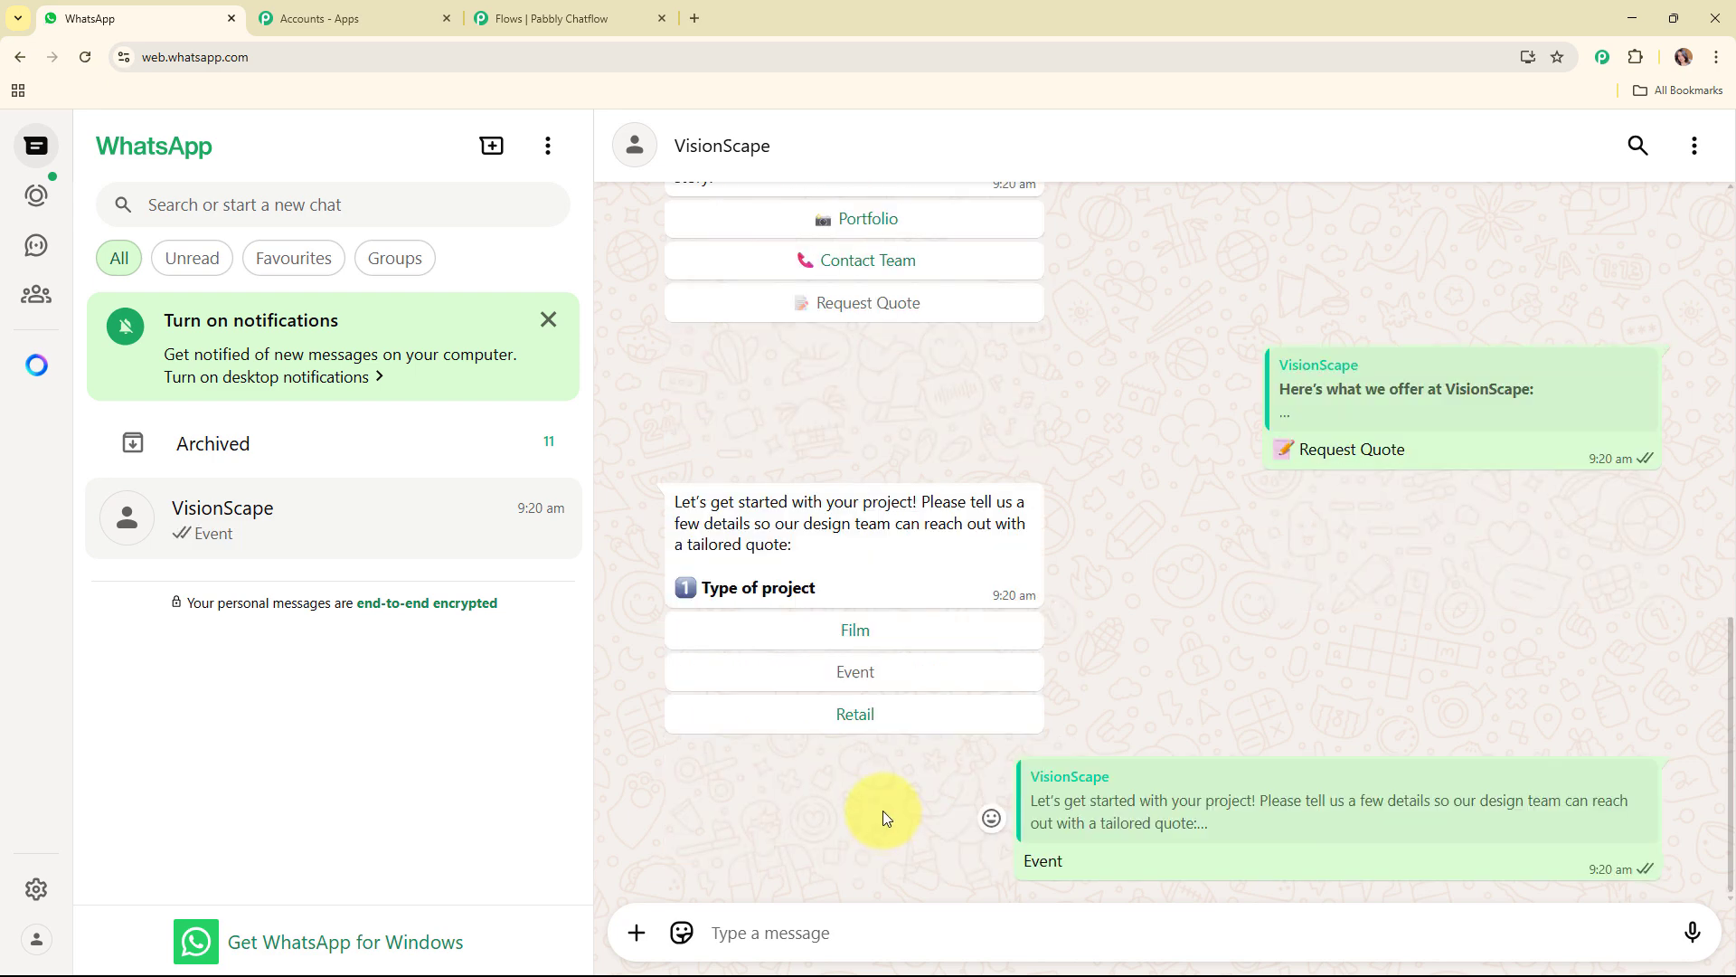
click(872, 814)
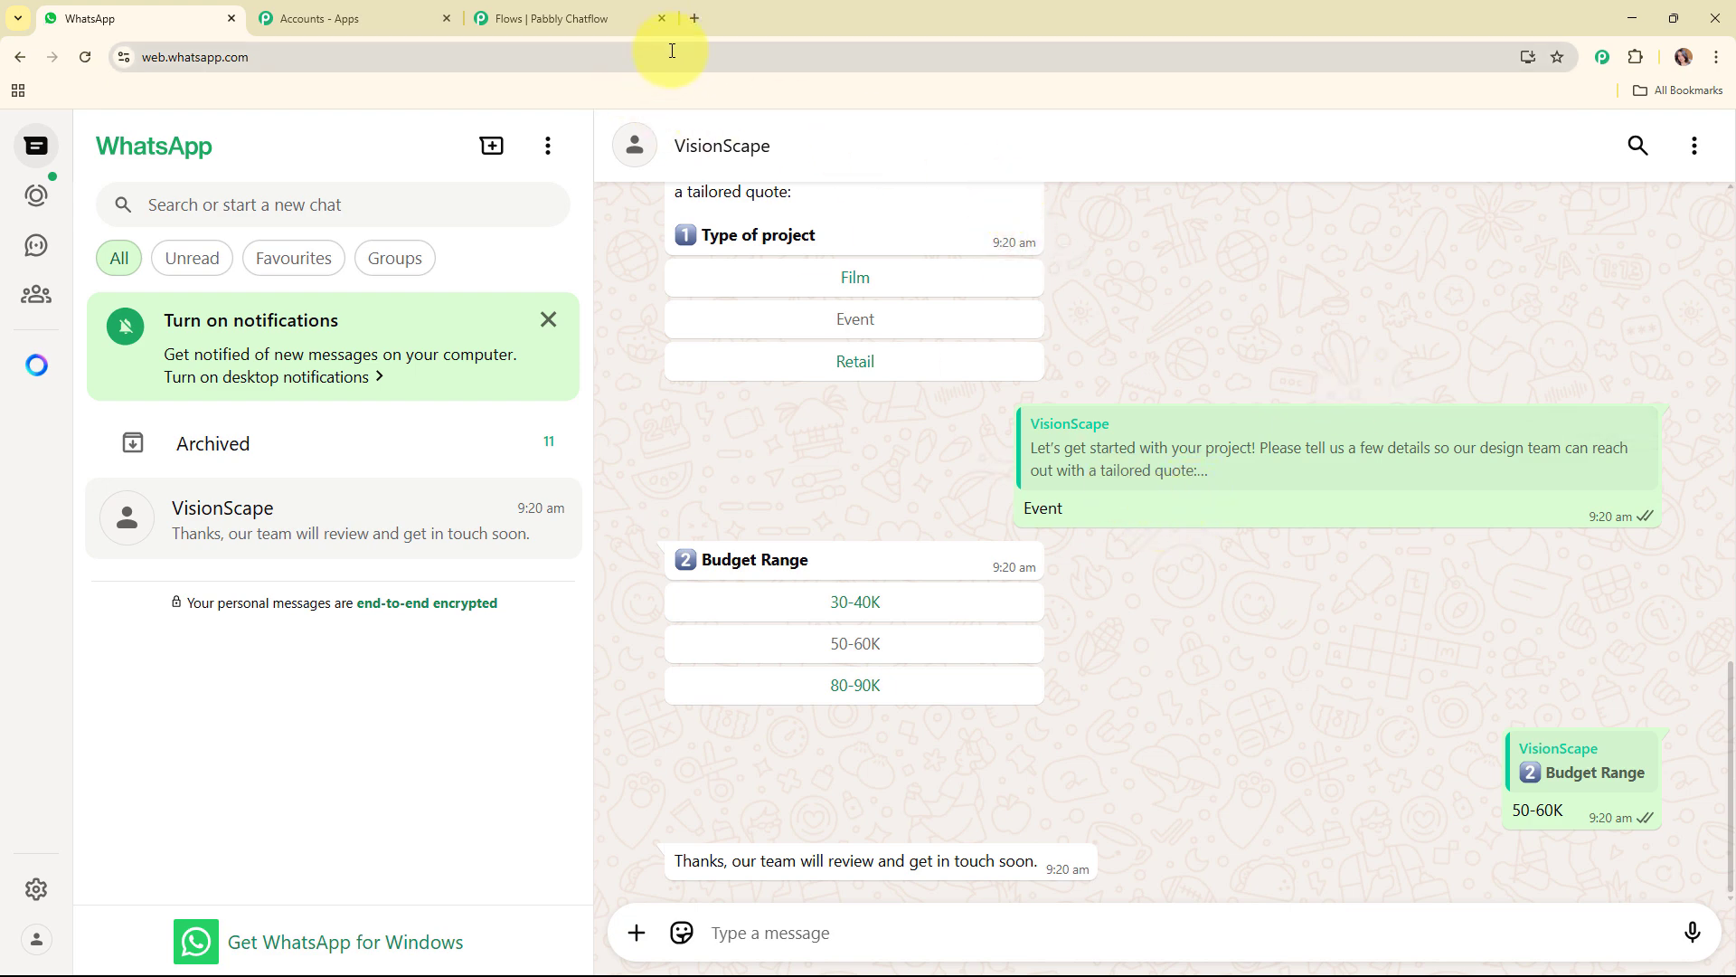
Step: Close the Pabbly Chatflow flow page, discarding unsaved changes, and close the Pabbly accounts page
click(661, 17)
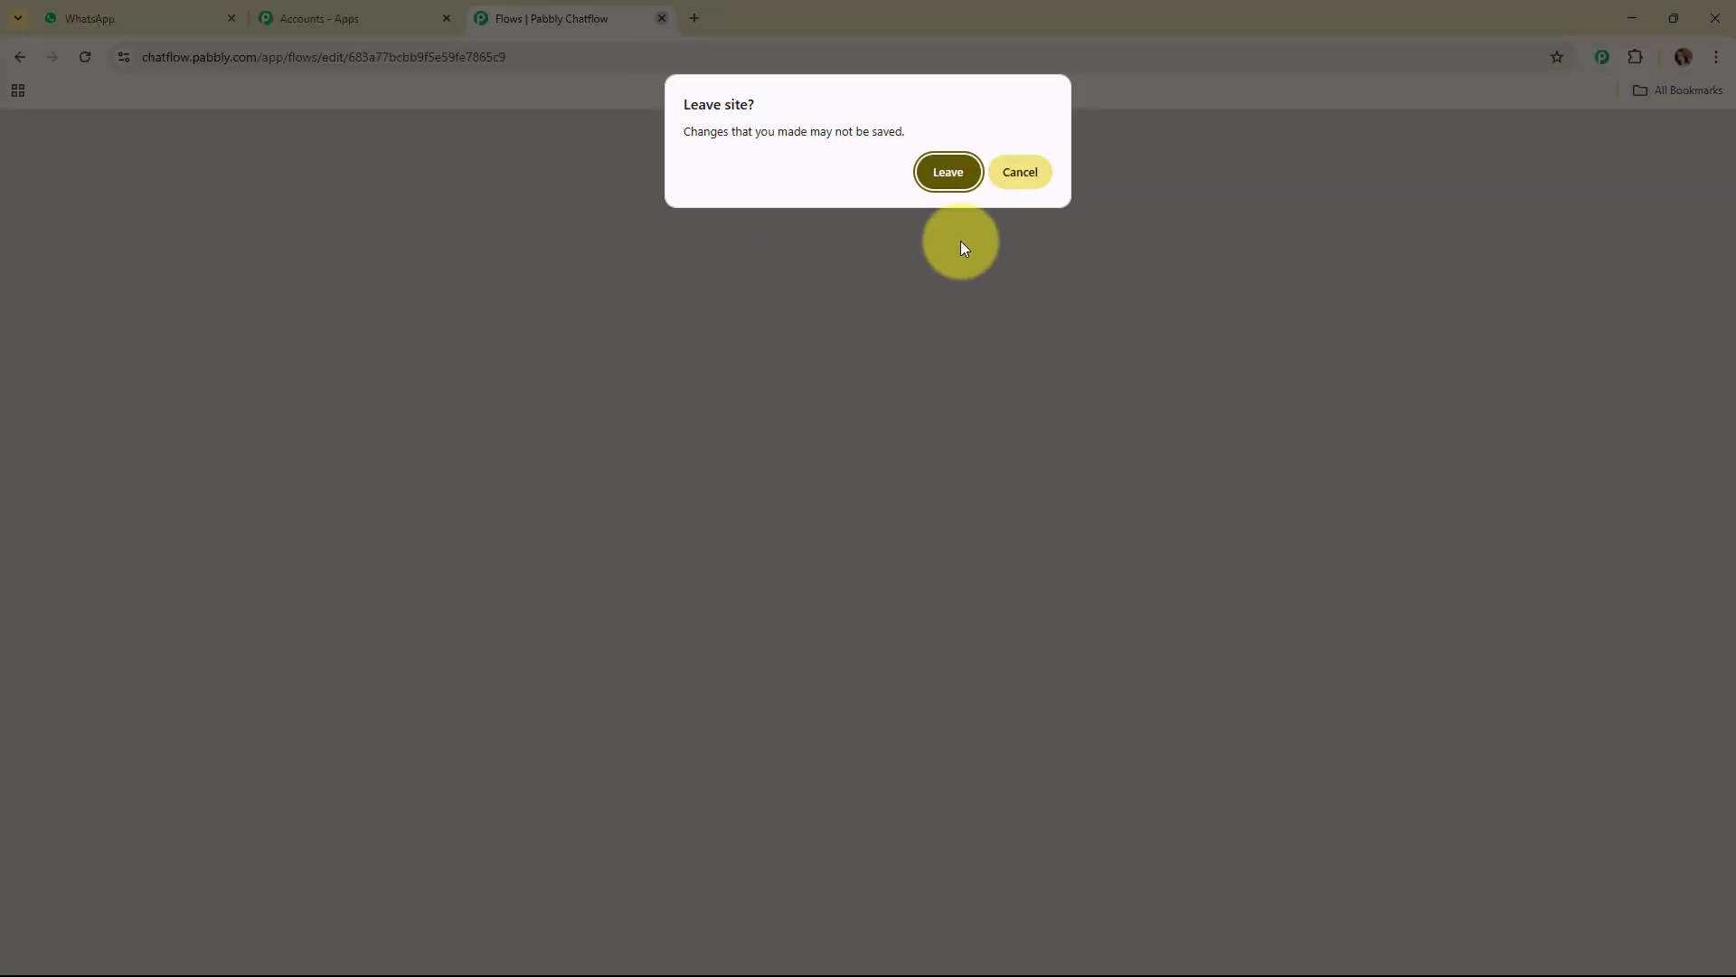
click(959, 168)
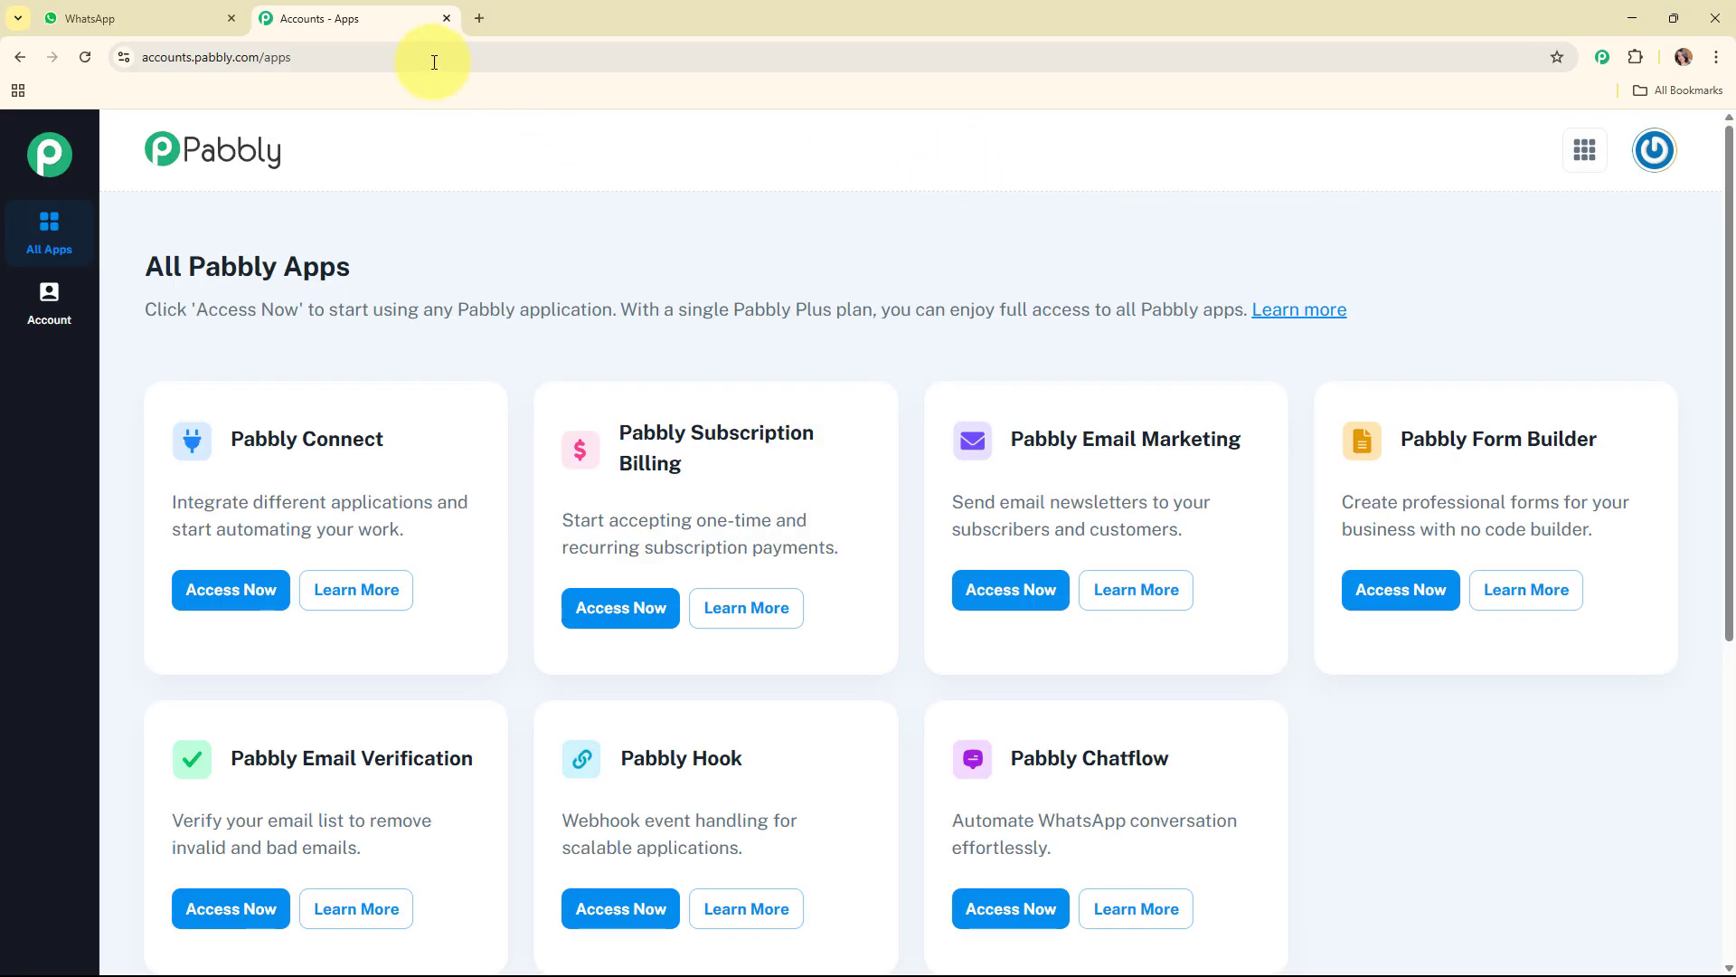
click(444, 19)
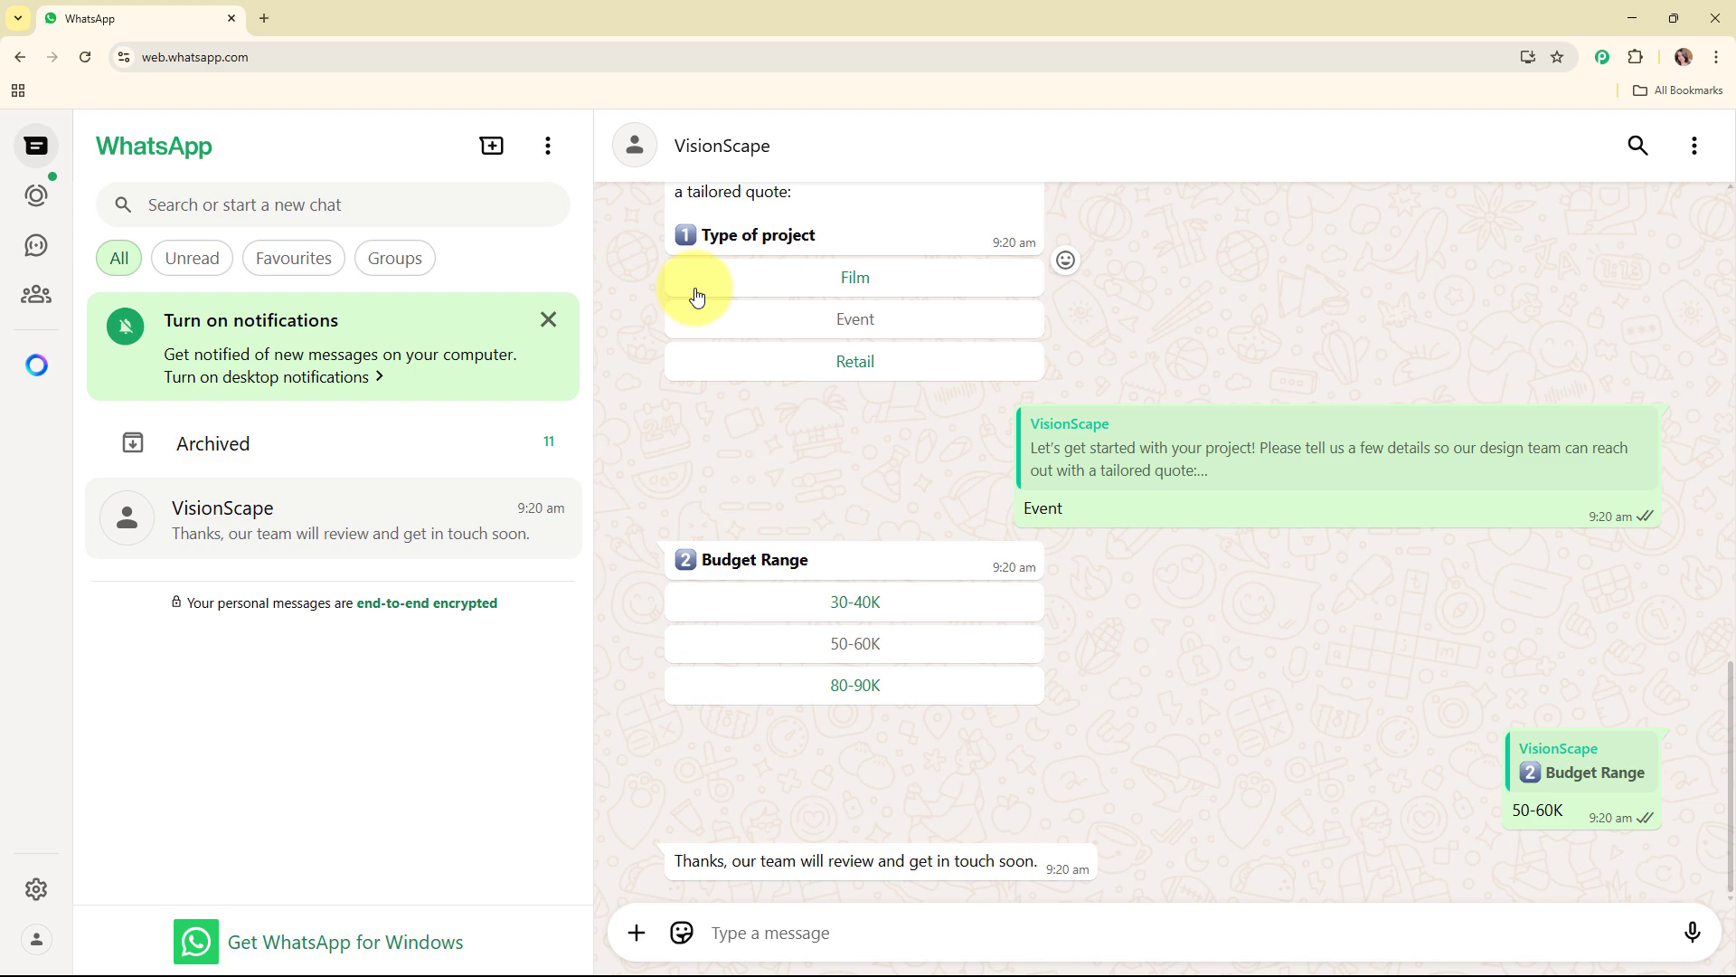
Step: Open the Pabbly Chatflow website (pabbly.com/chatflow/inr/) in a new browser tab
click(262, 17)
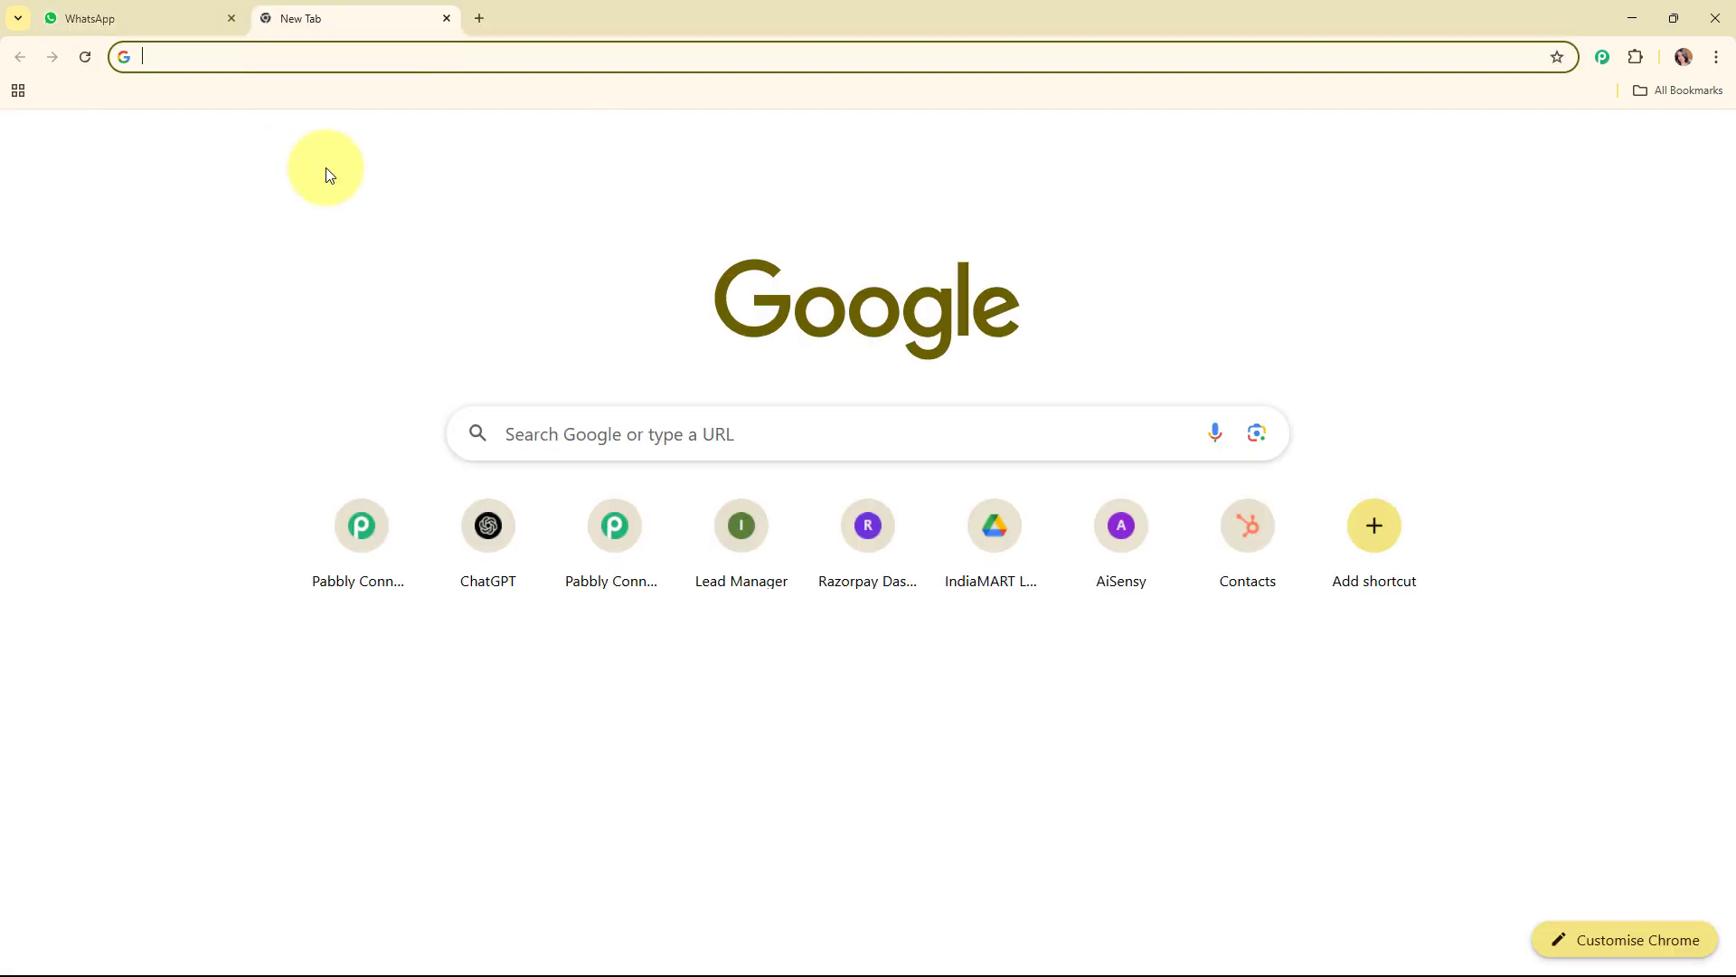
text(pabb)
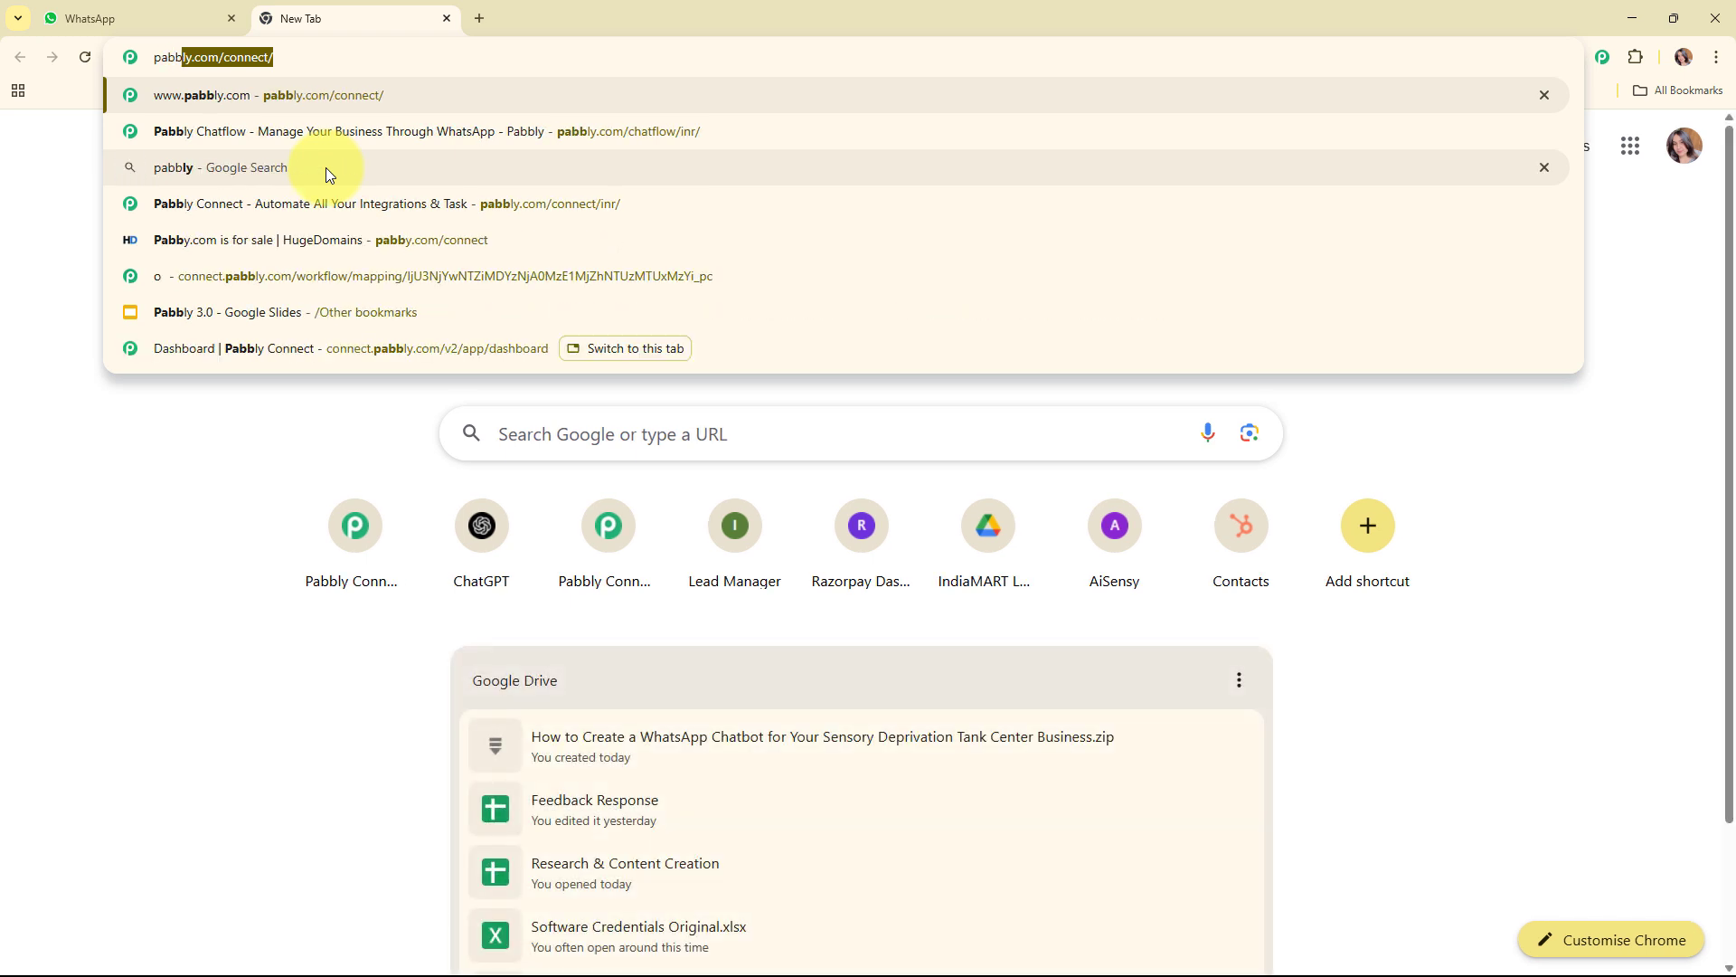
text(ly)
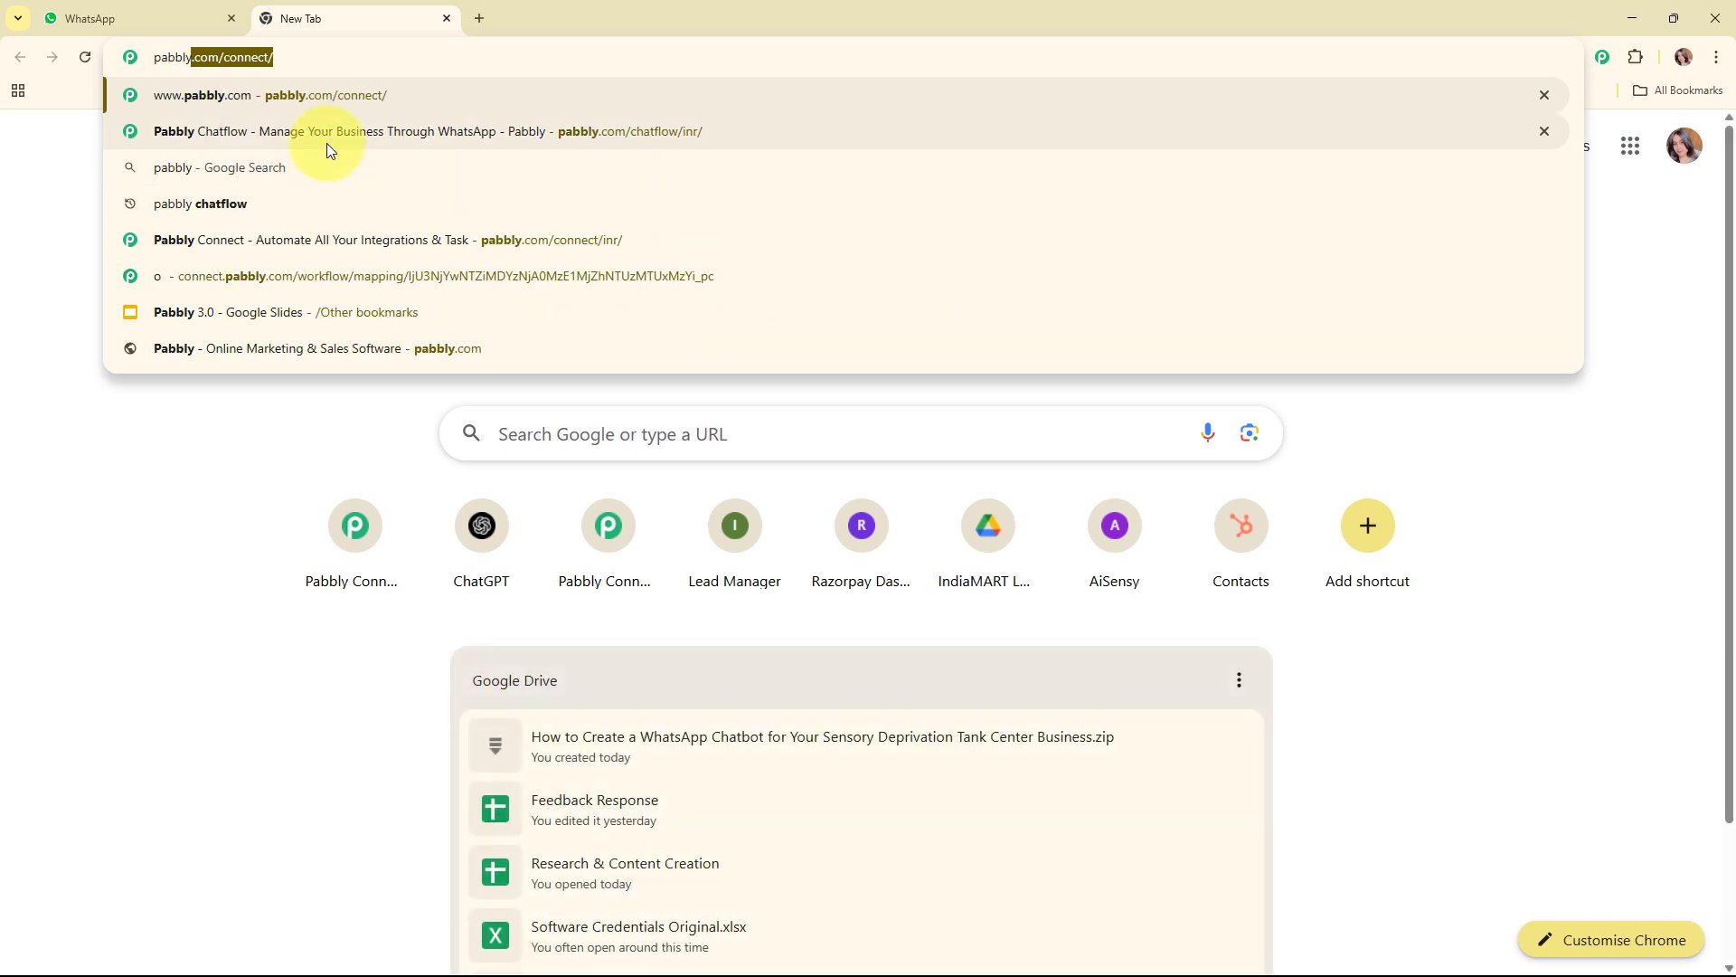
text(.co)
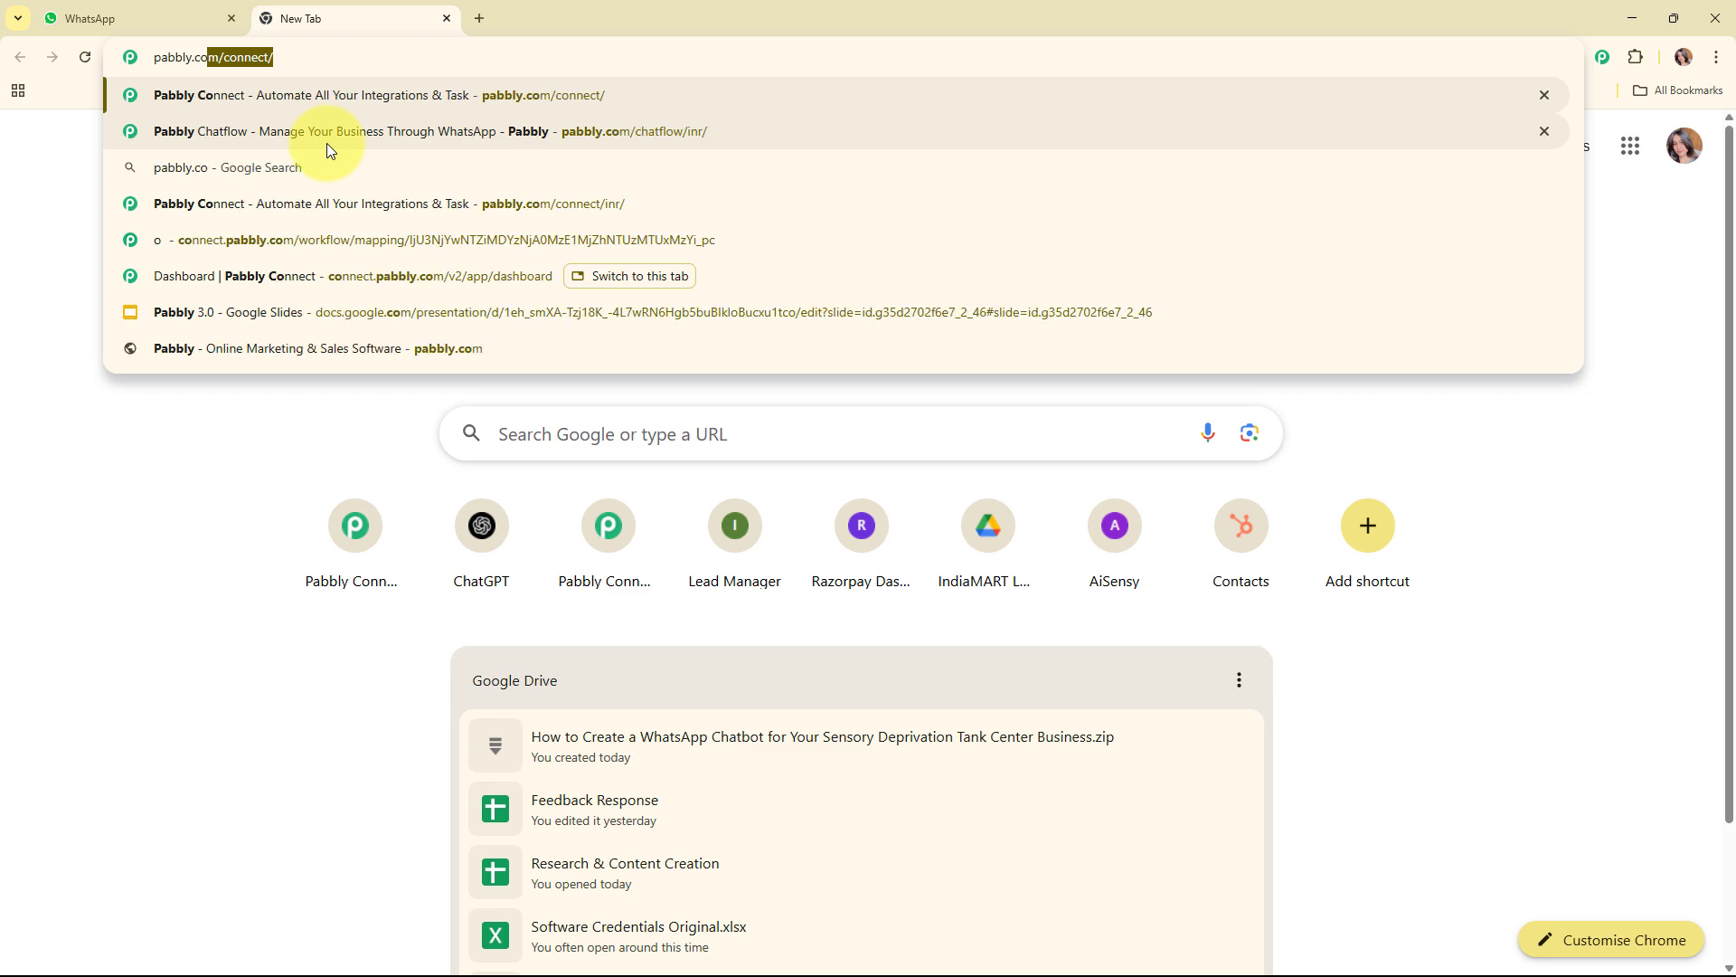
click(327, 143)
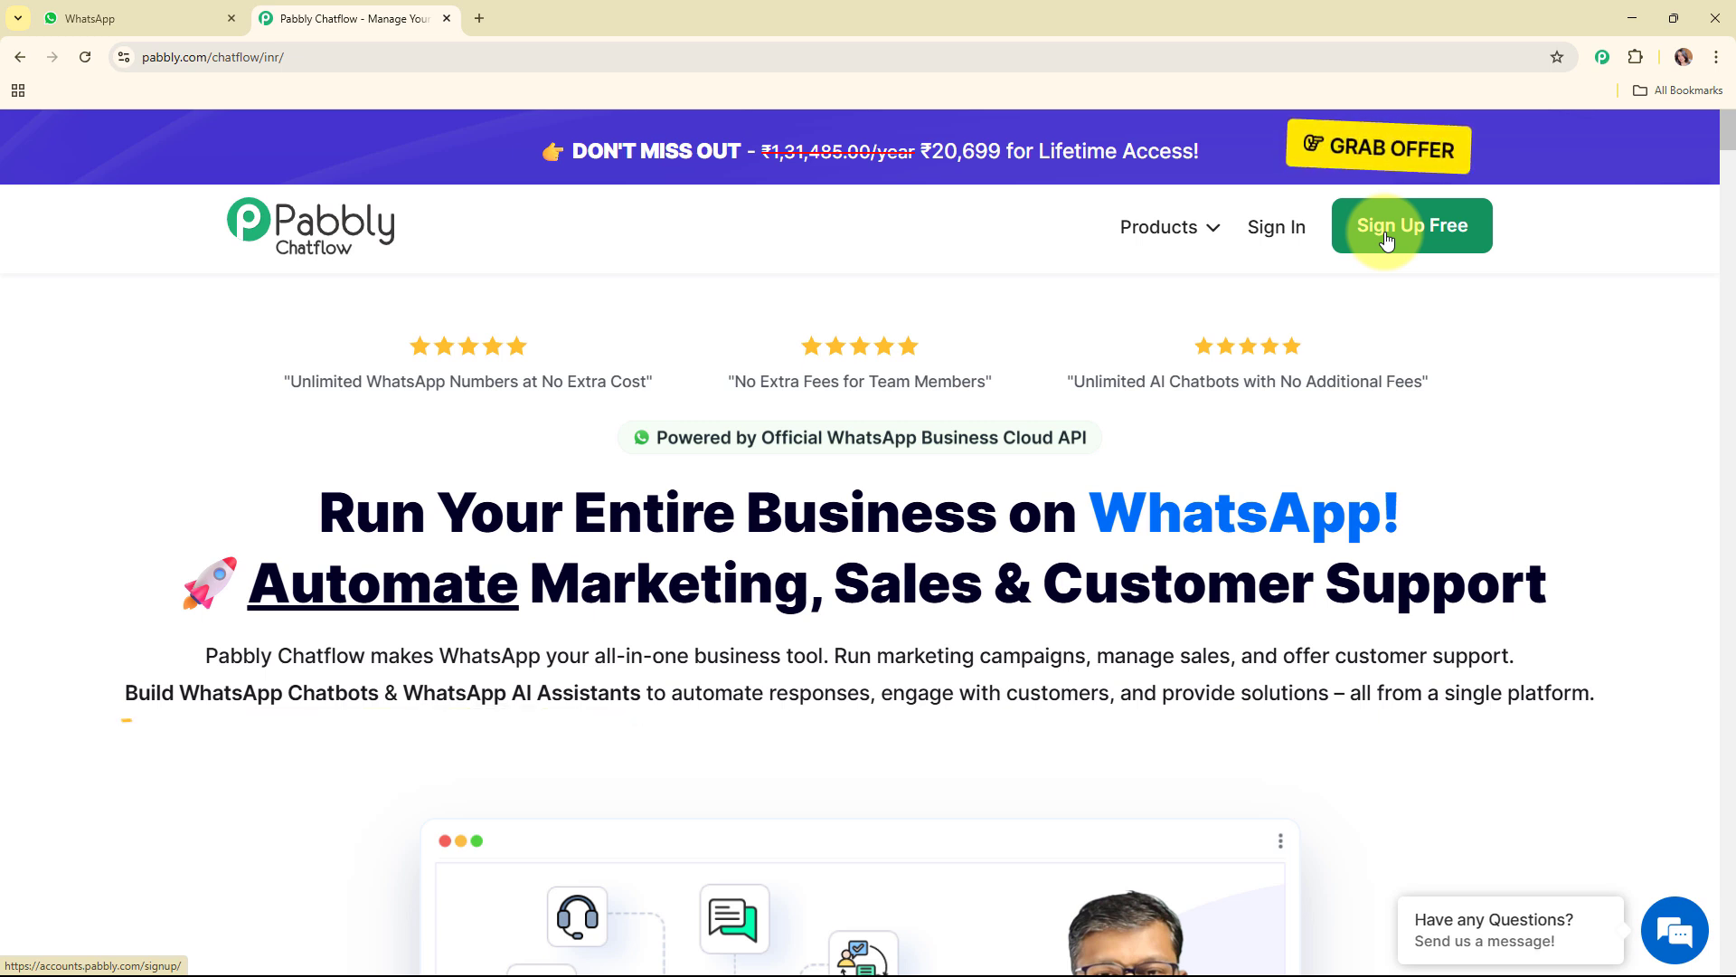
Step: Sign in to the Pabbly account and access Pabbly Chatflow from the list of all Pabbly apps
click(1290, 239)
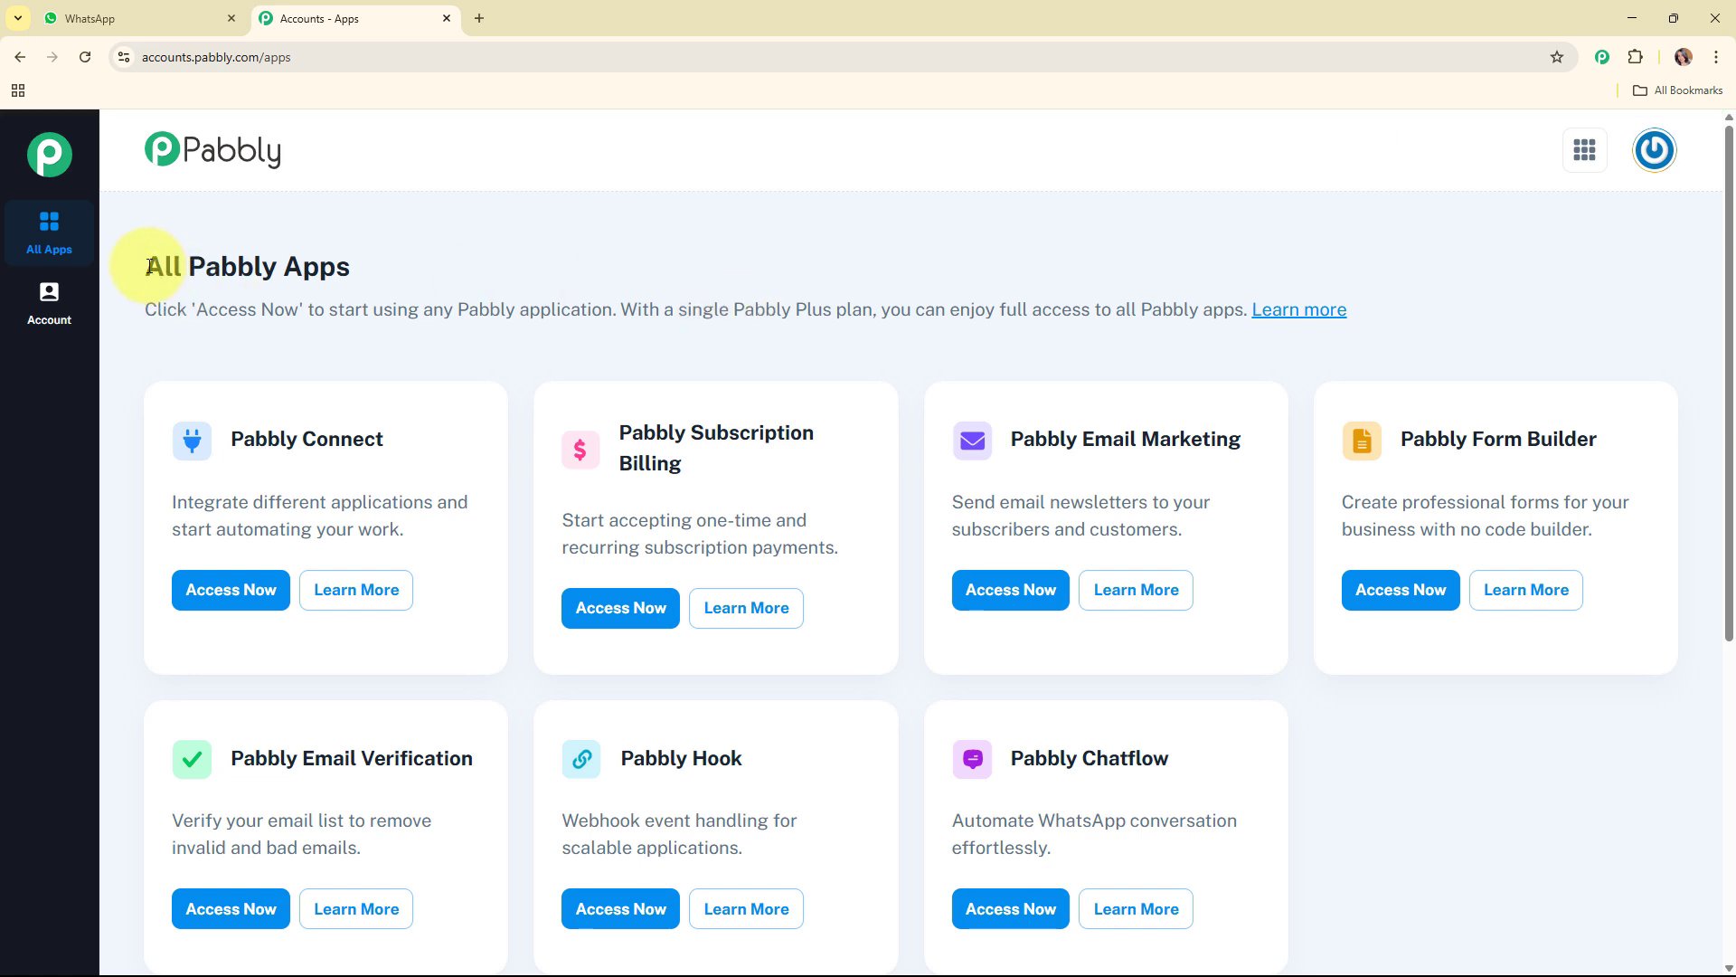
drag(149, 266, 463, 268)
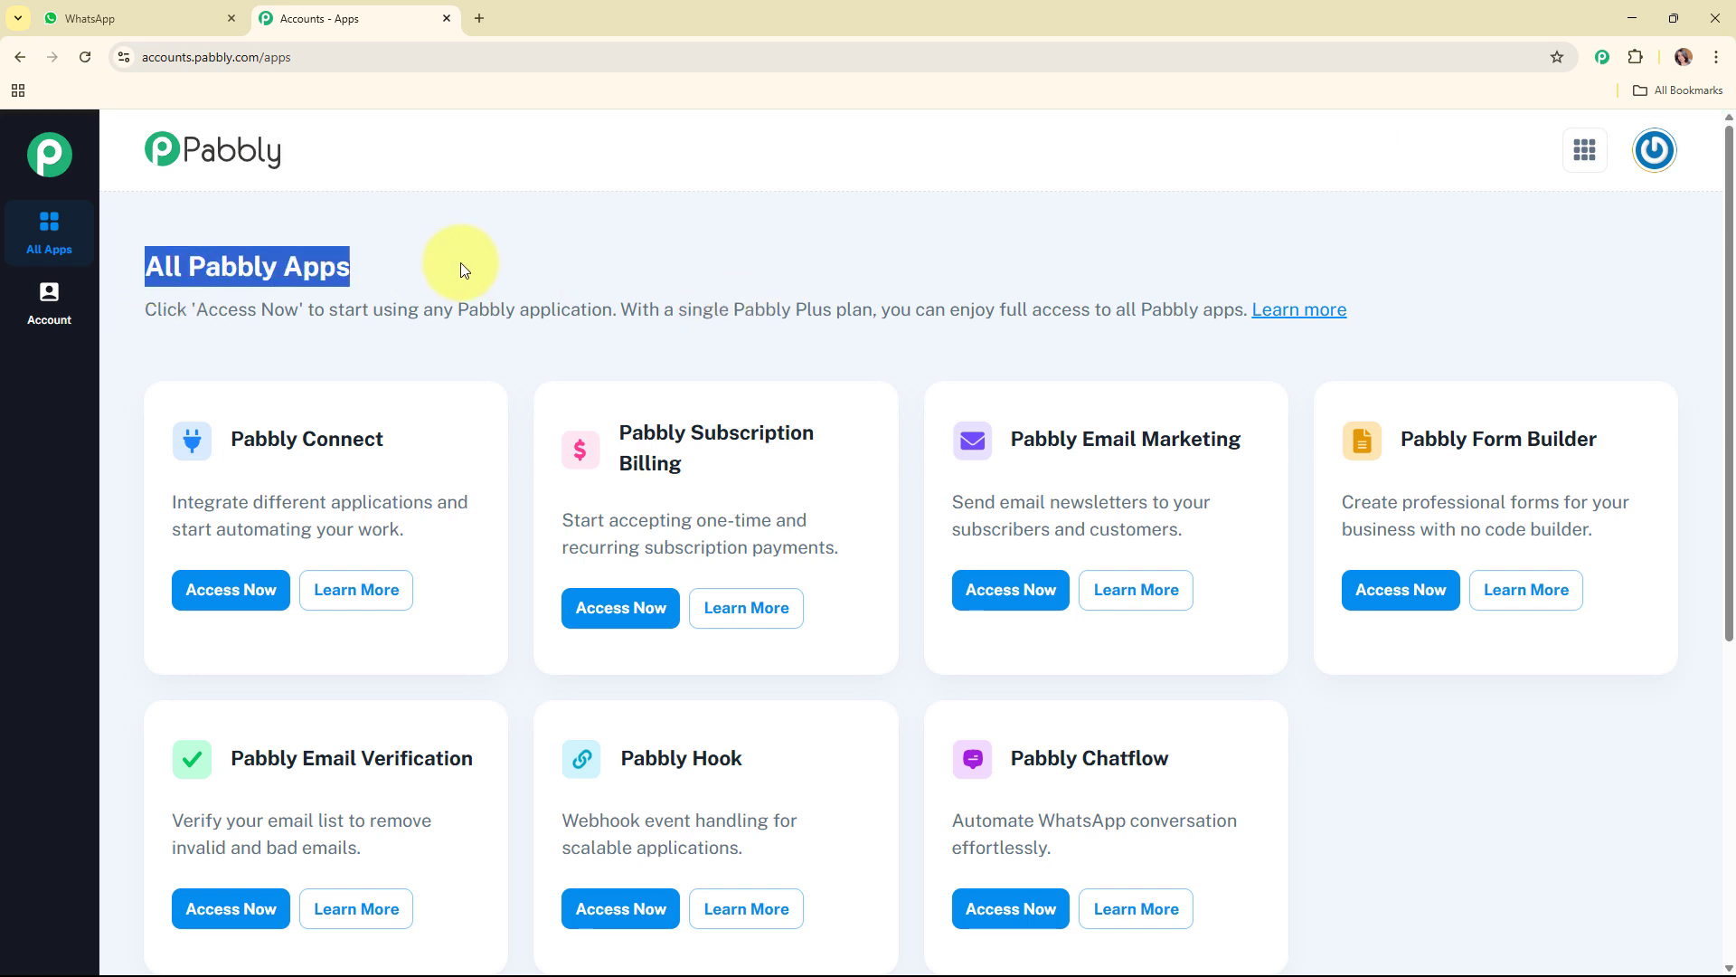
click(747, 268)
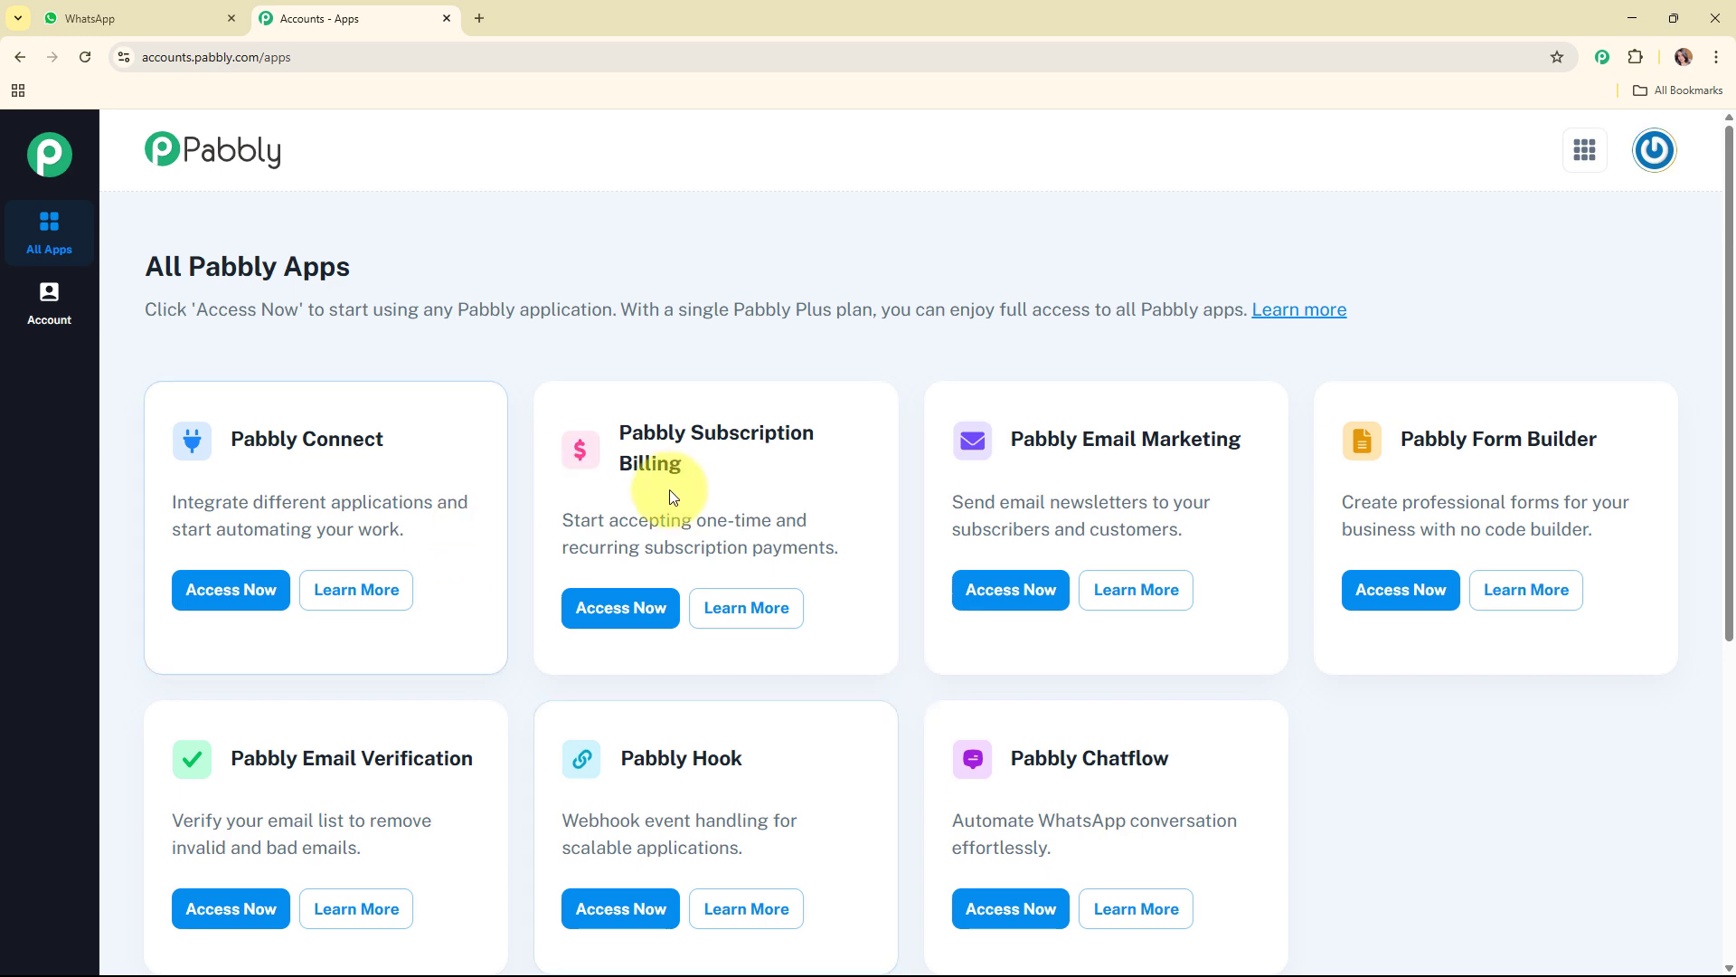
click(999, 909)
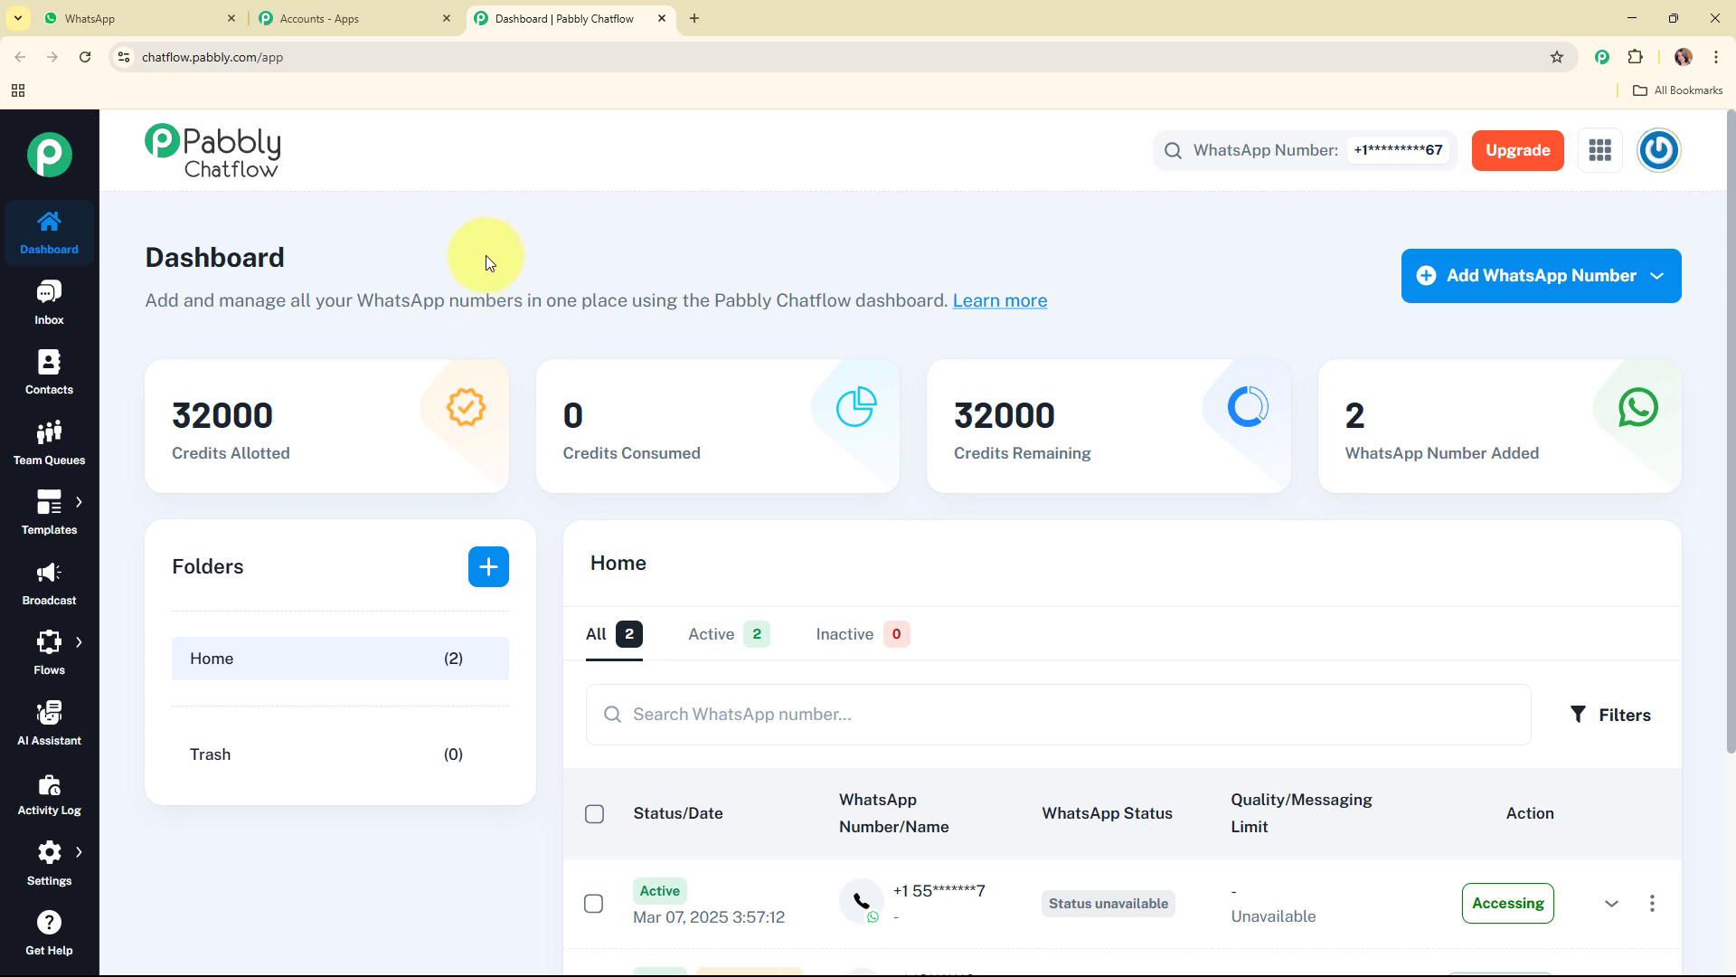
Step: Review the Manual Token Connect form for adding a WhatsApp number and close it without entering anything
click(1593, 278)
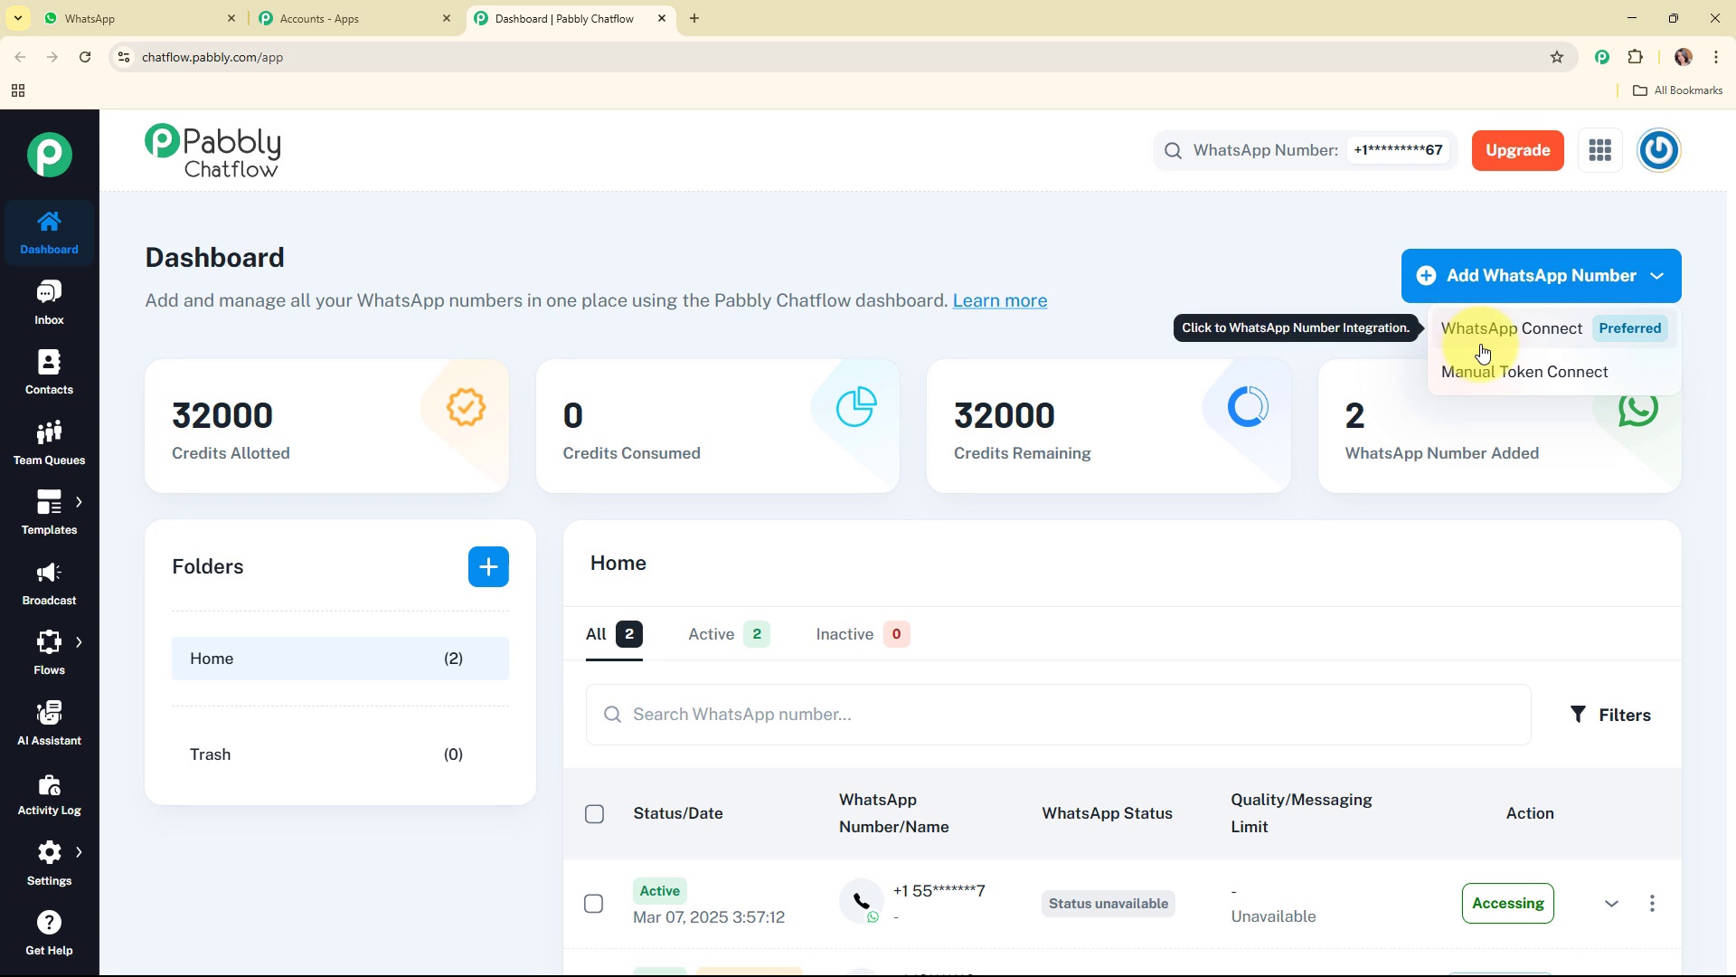
click(1490, 387)
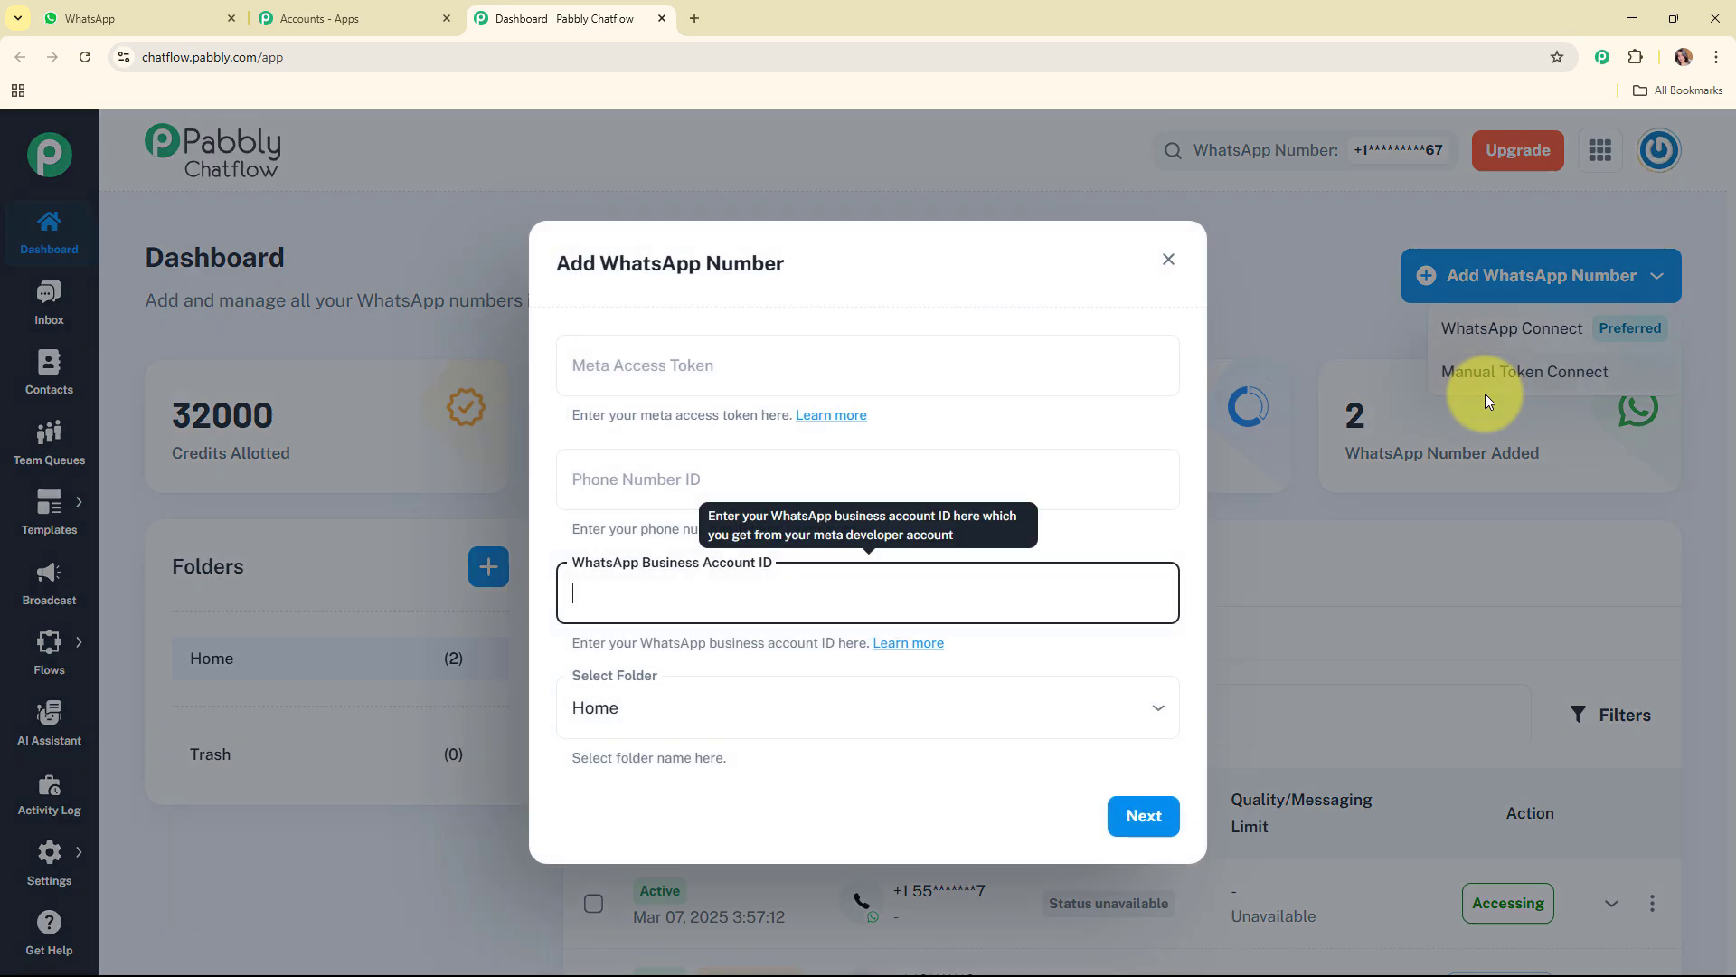
click(743, 372)
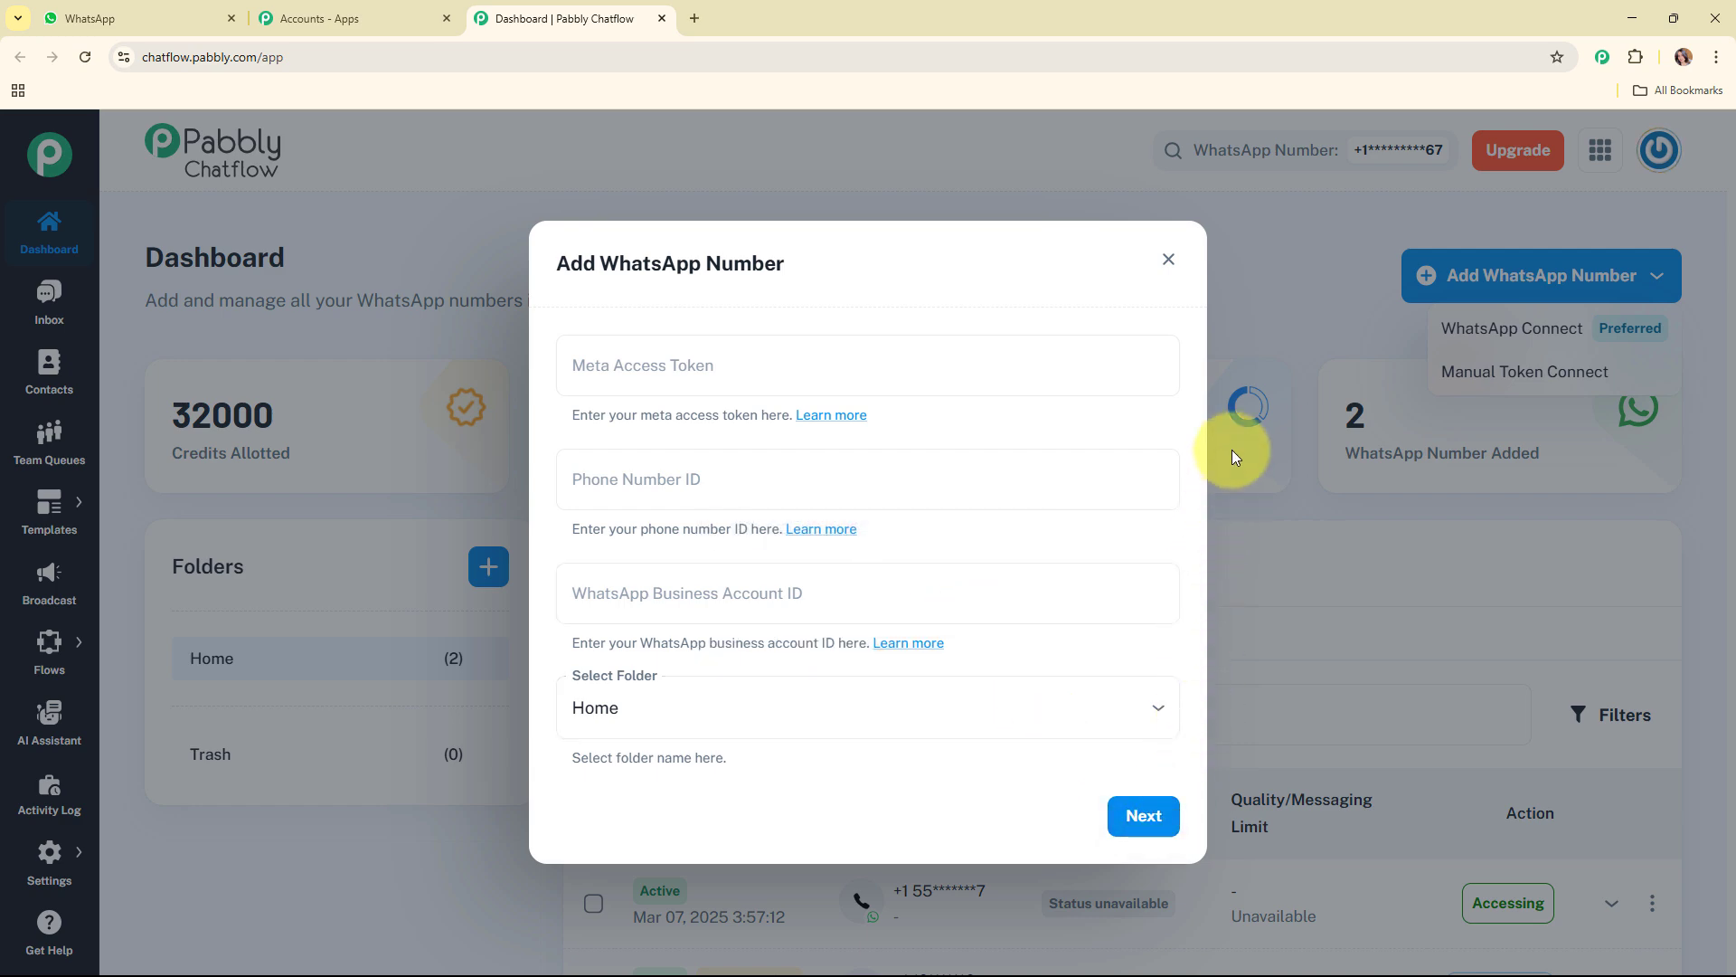
click(1168, 259)
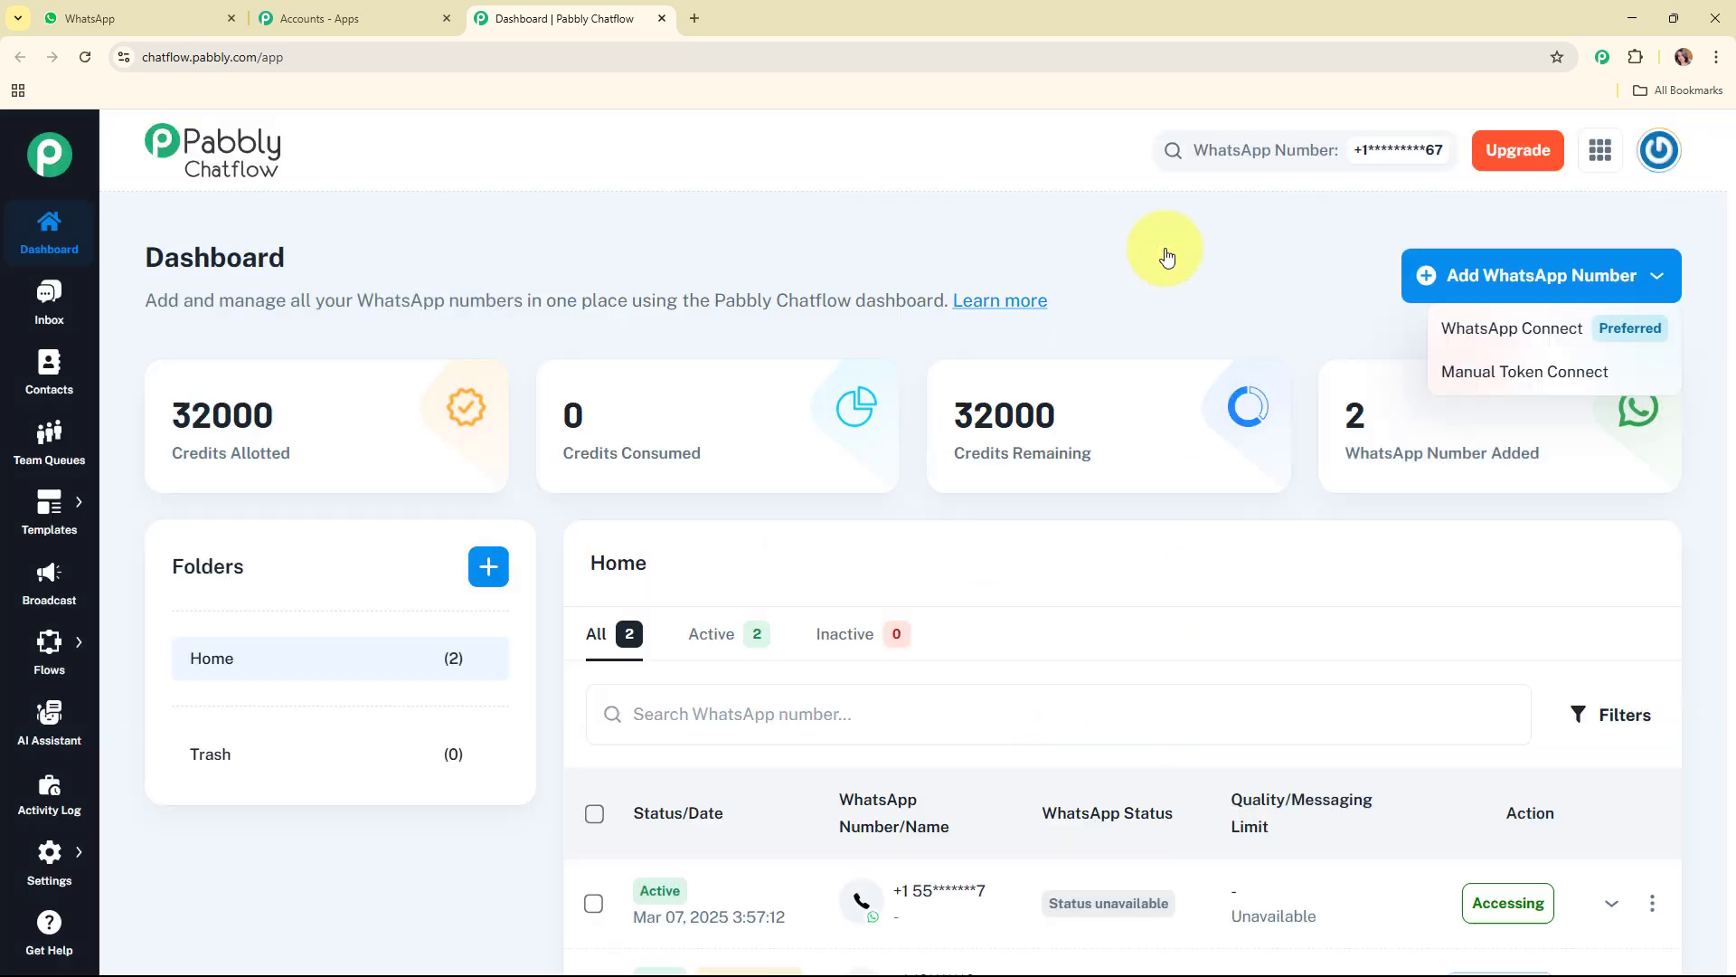
click(1110, 242)
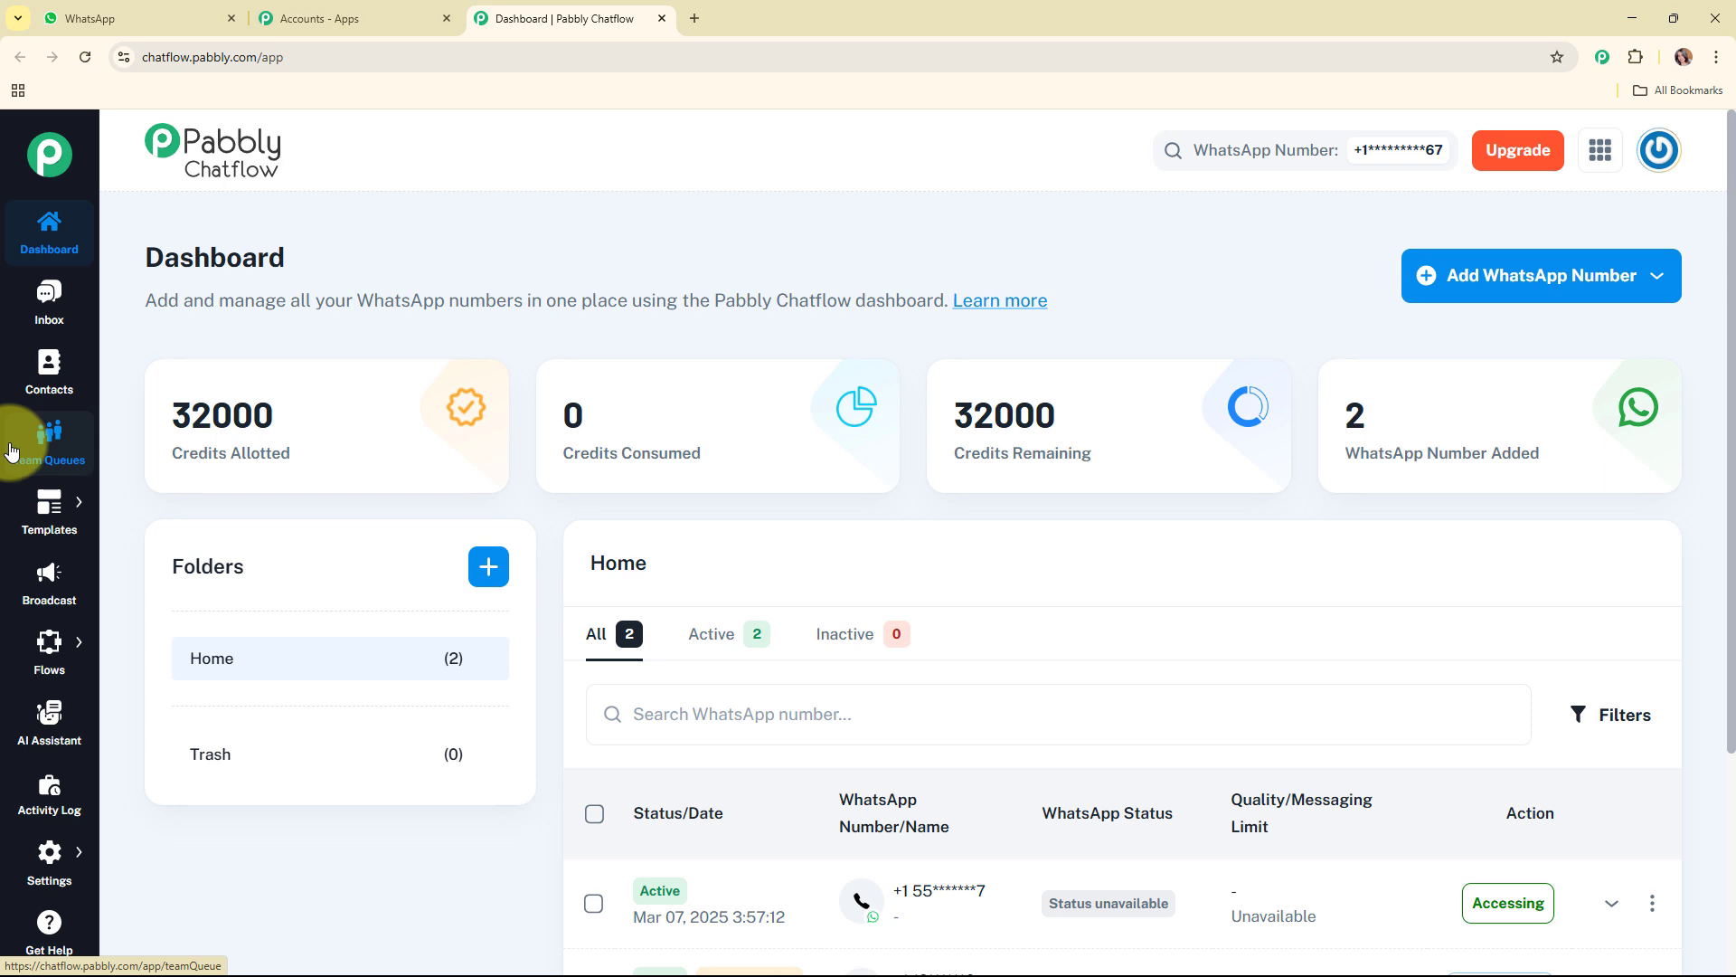
Step: Go to the Flow Builder and add a new chatbot flow
mouse_move(47, 519)
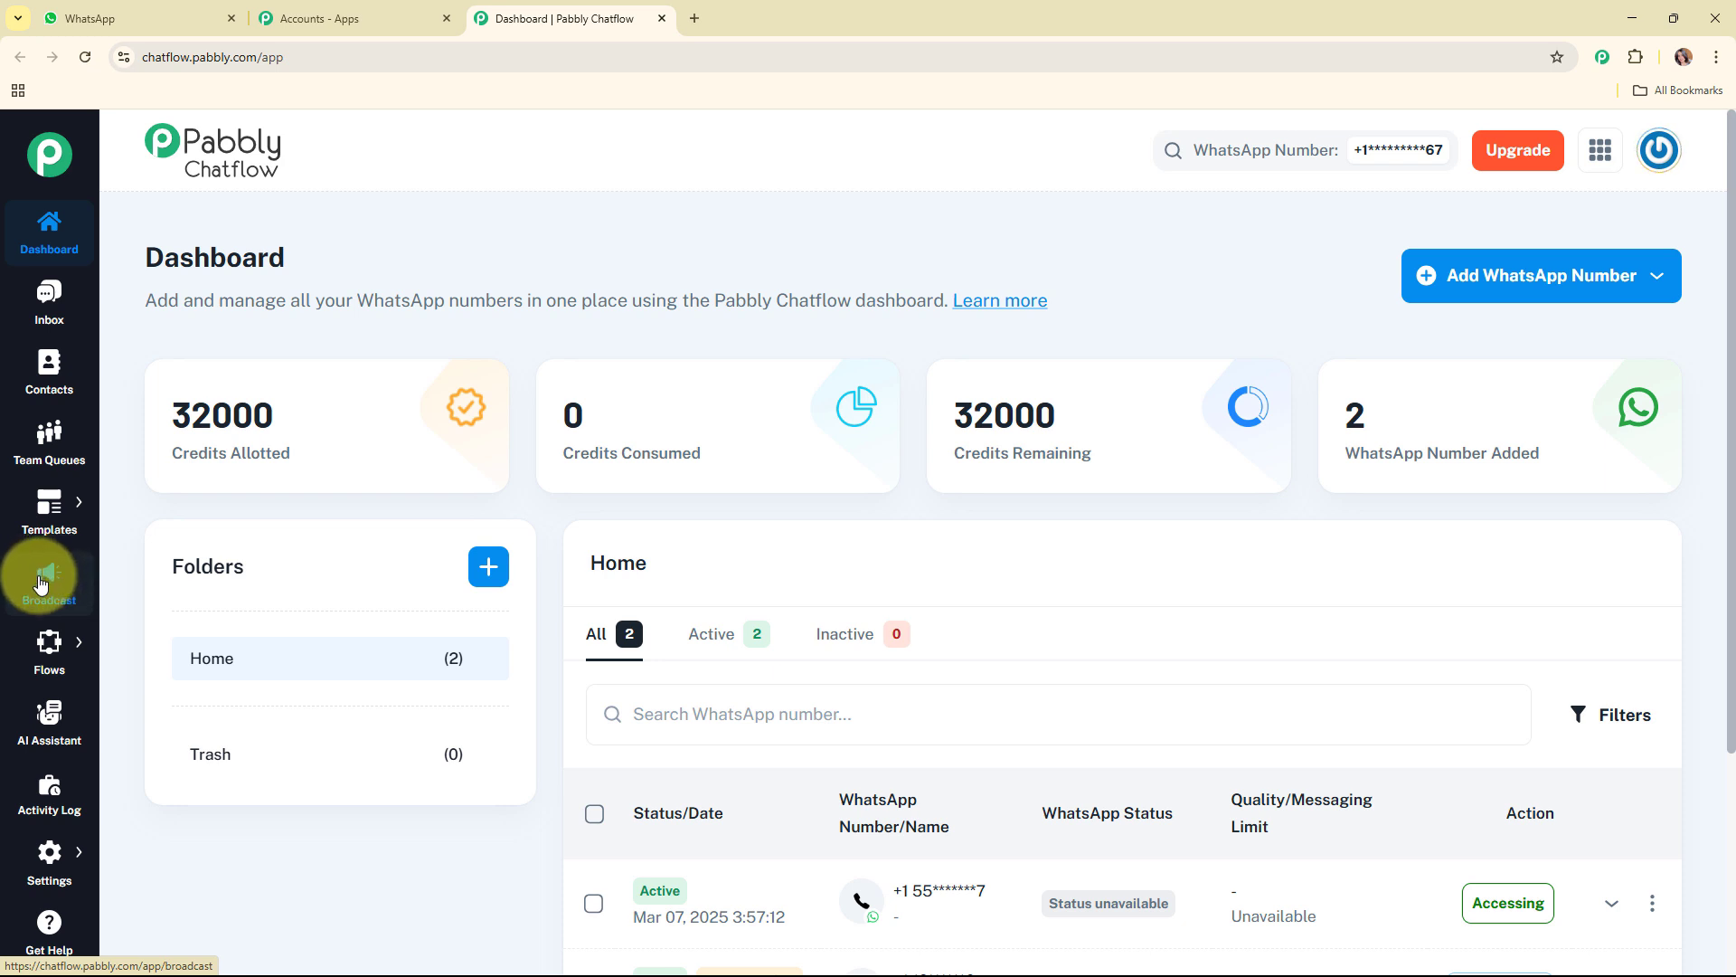
mouse_move(55, 658)
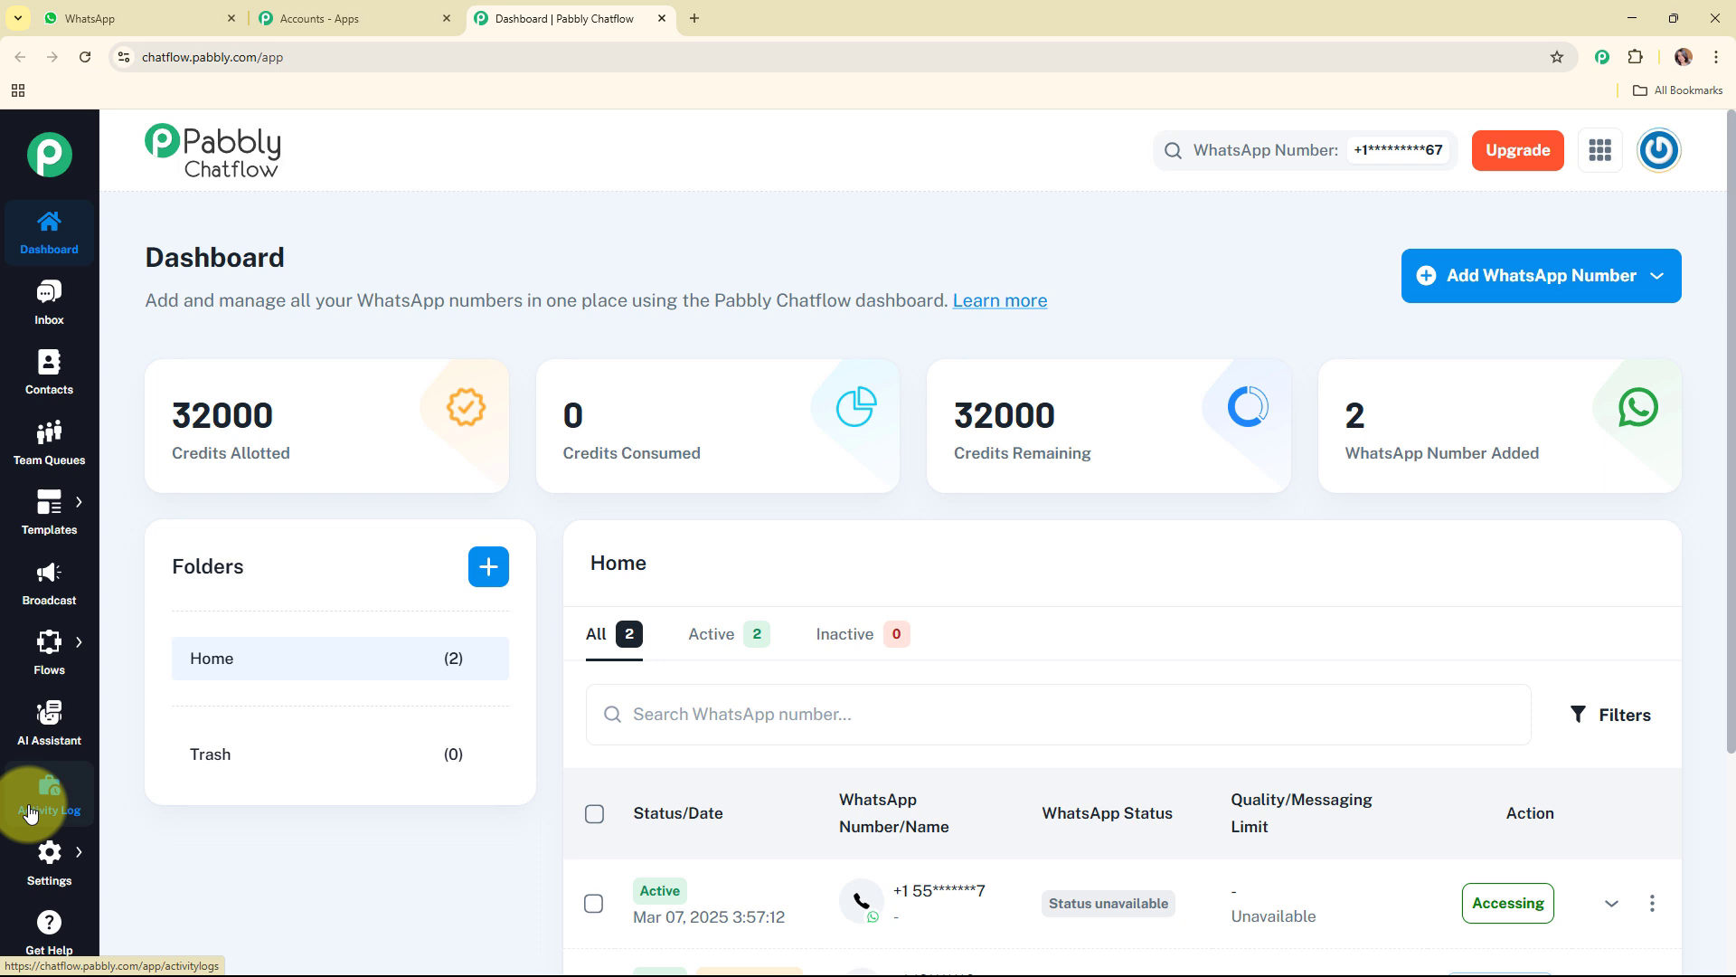
mouse_move(34, 870)
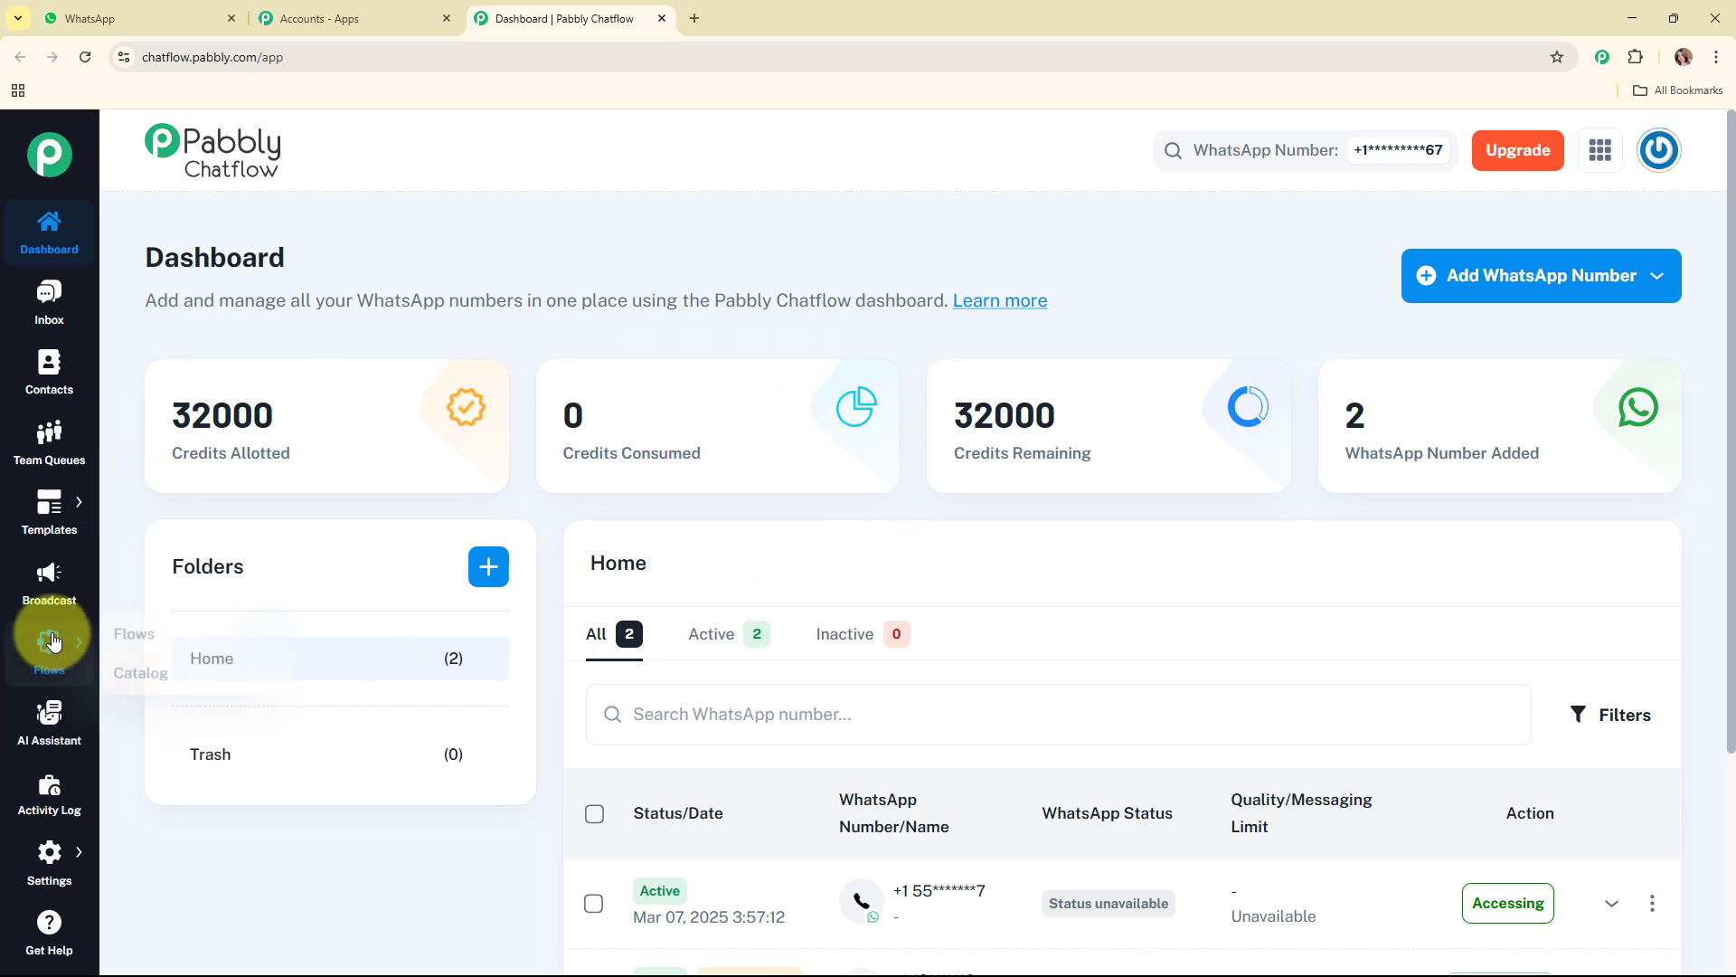
click(167, 640)
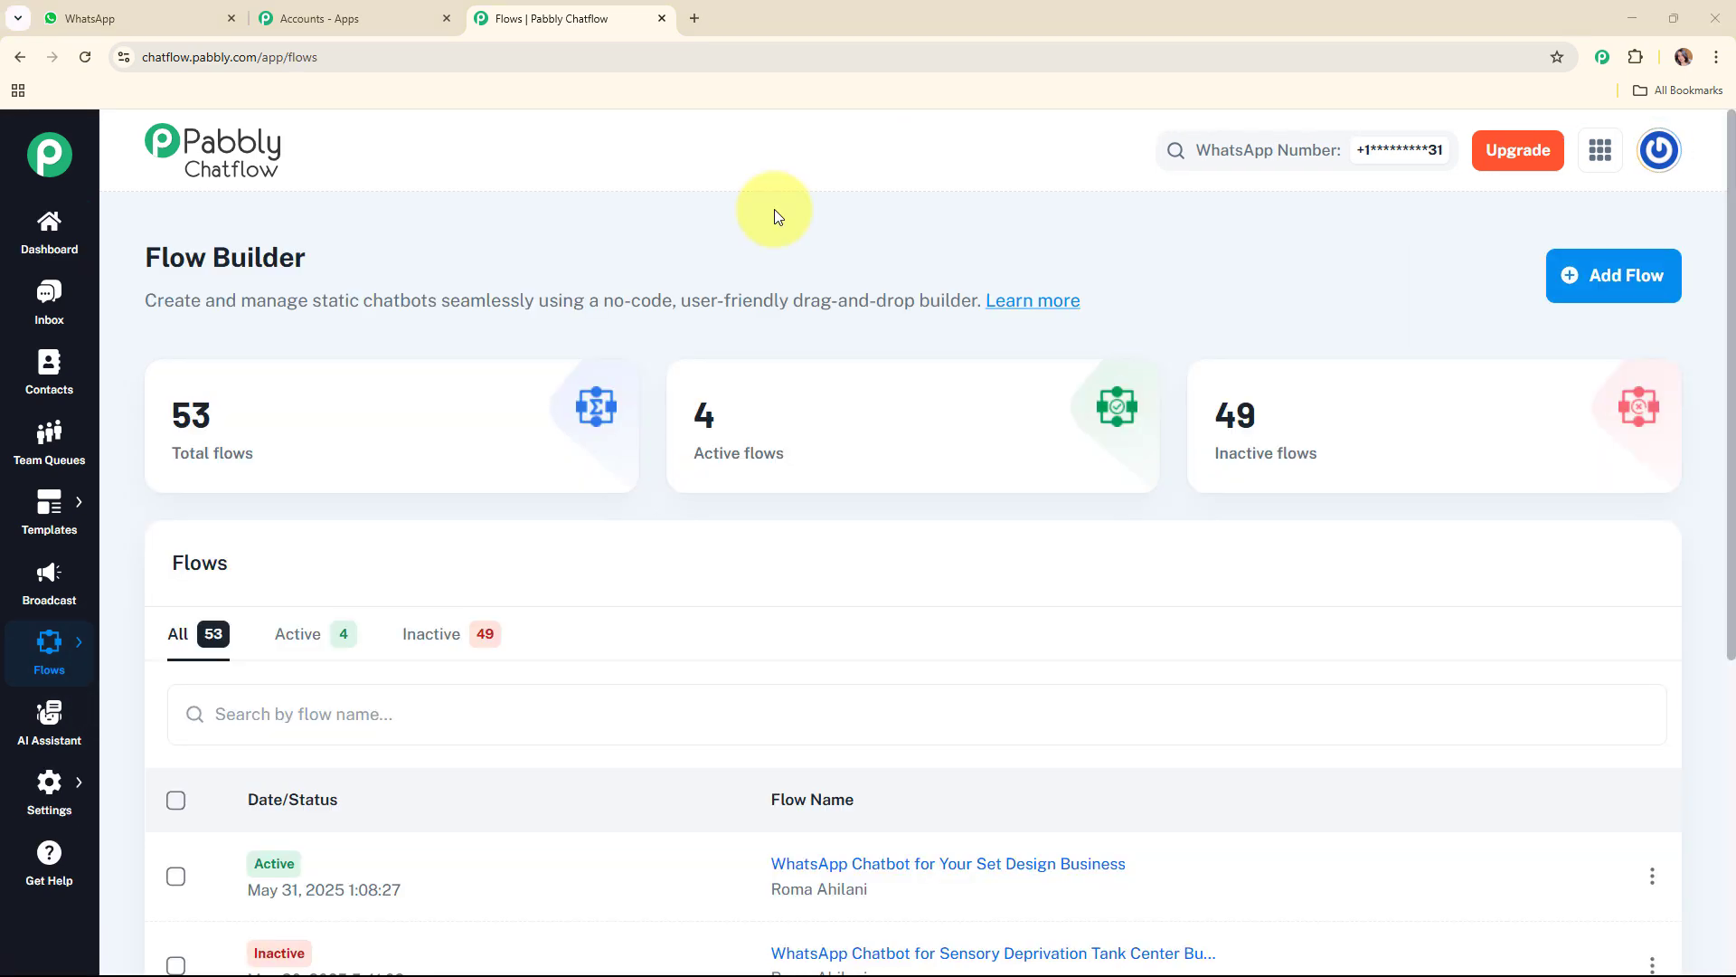
scroll(868, 391, down, 4)
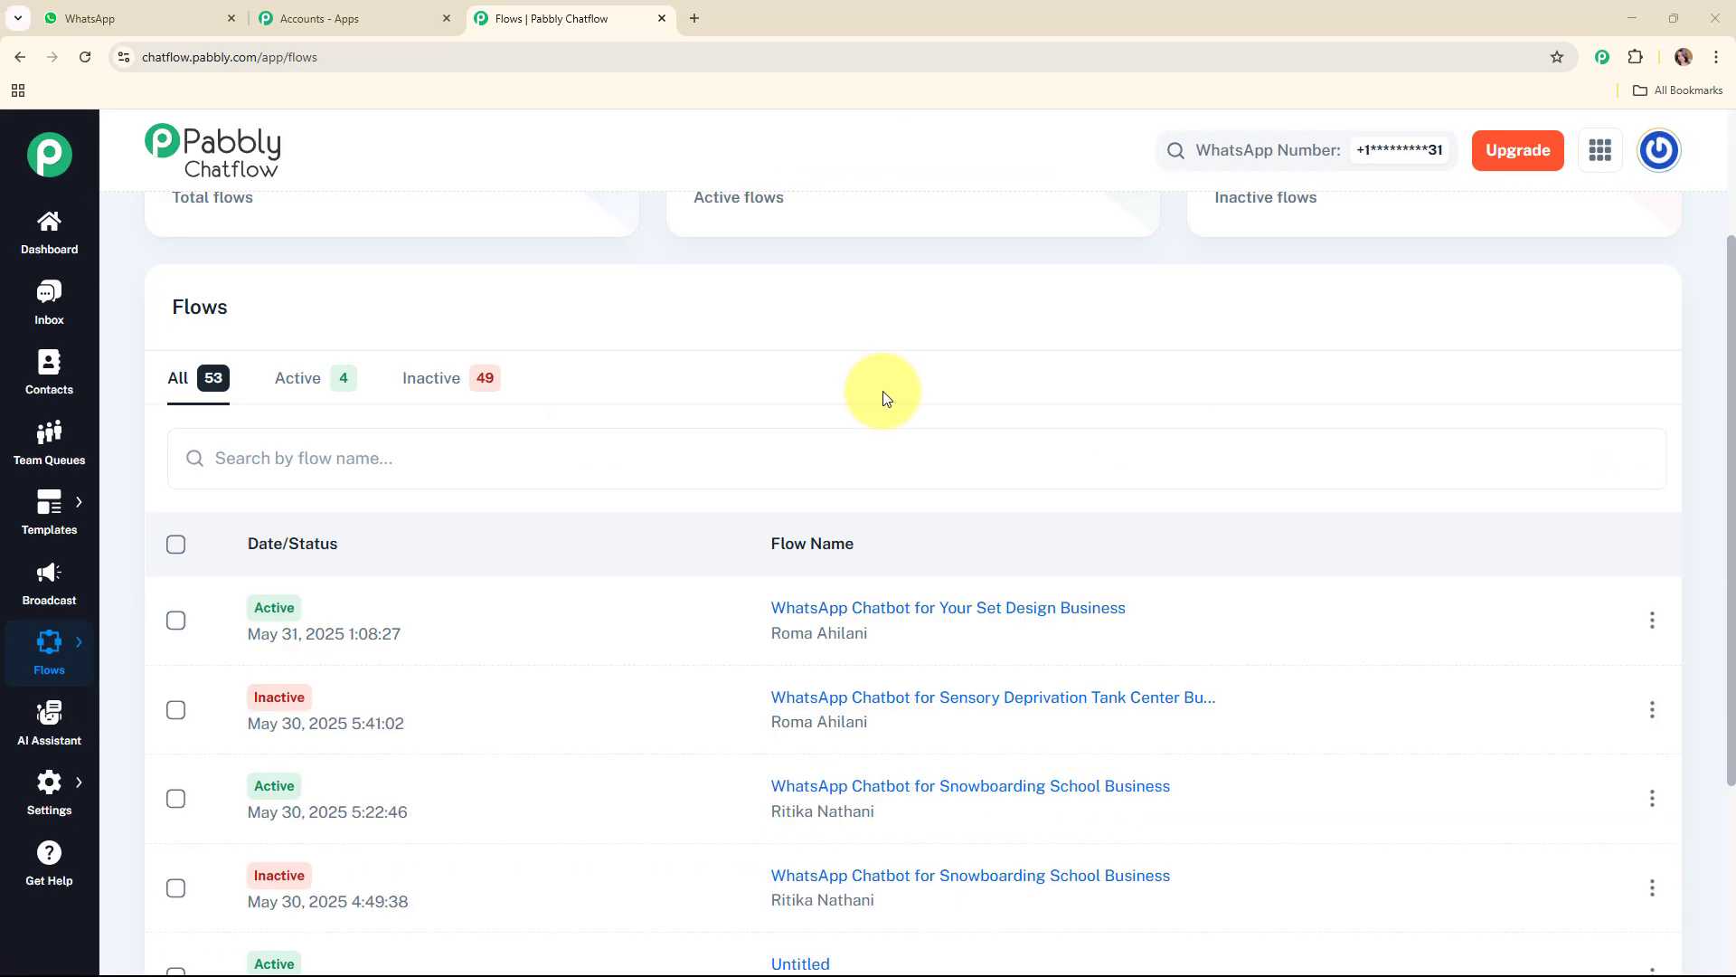
scroll(883, 392, up, 4)
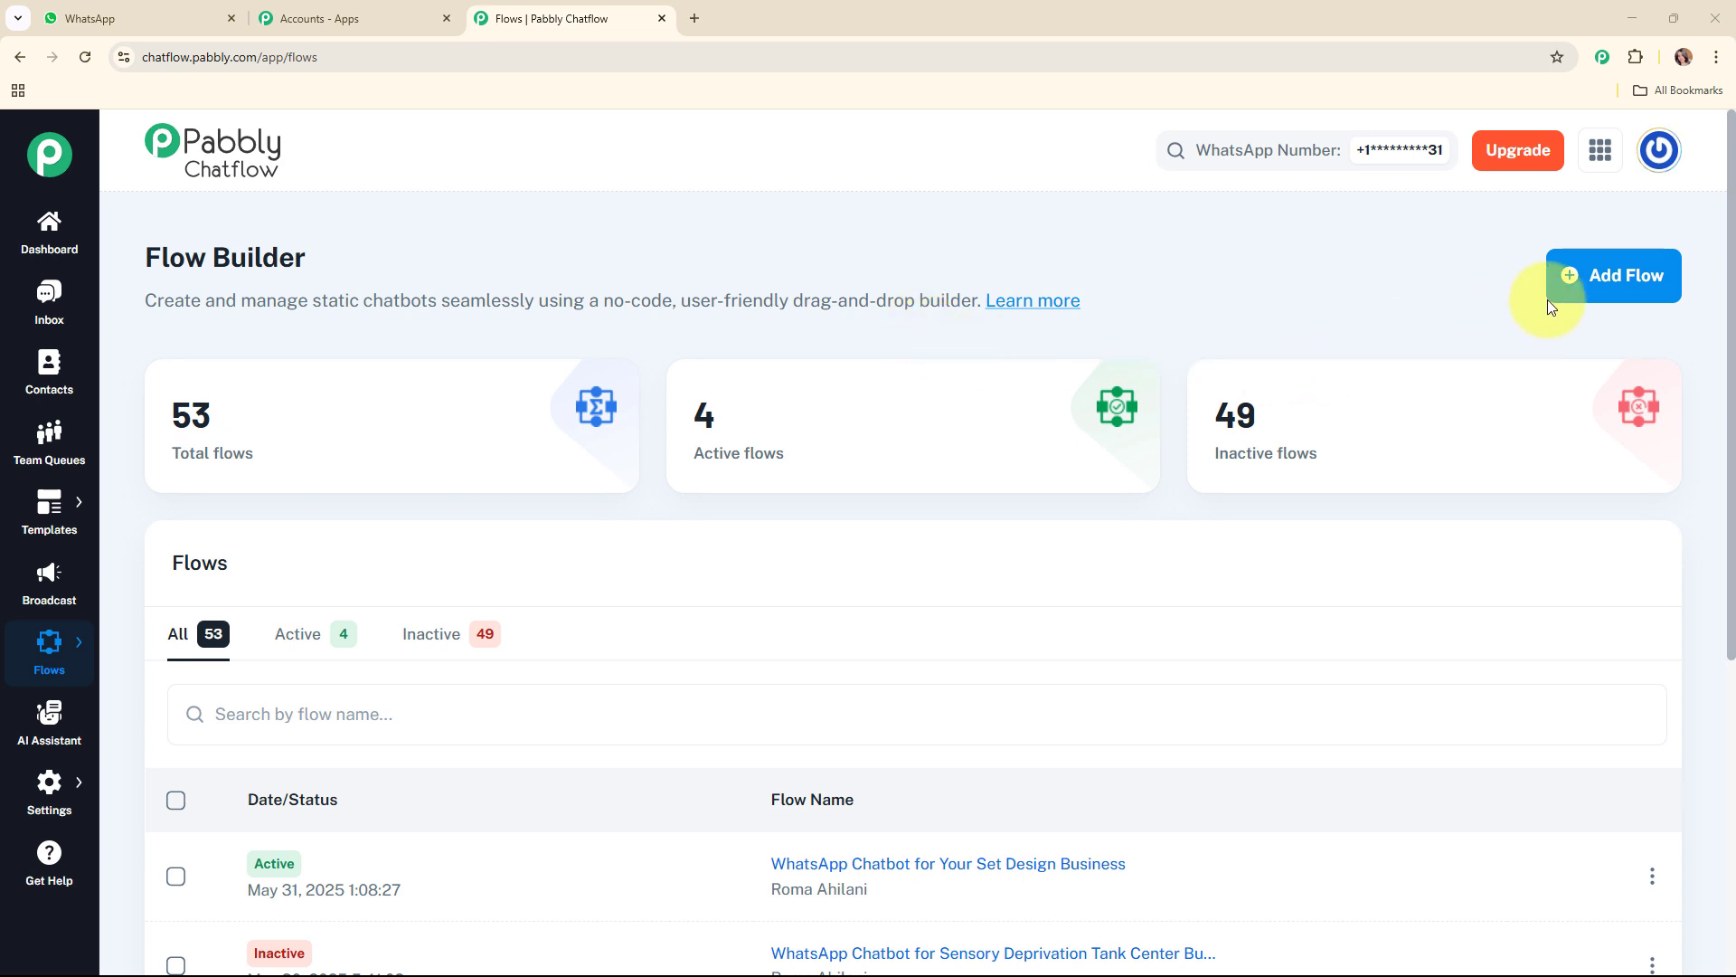
click(1589, 273)
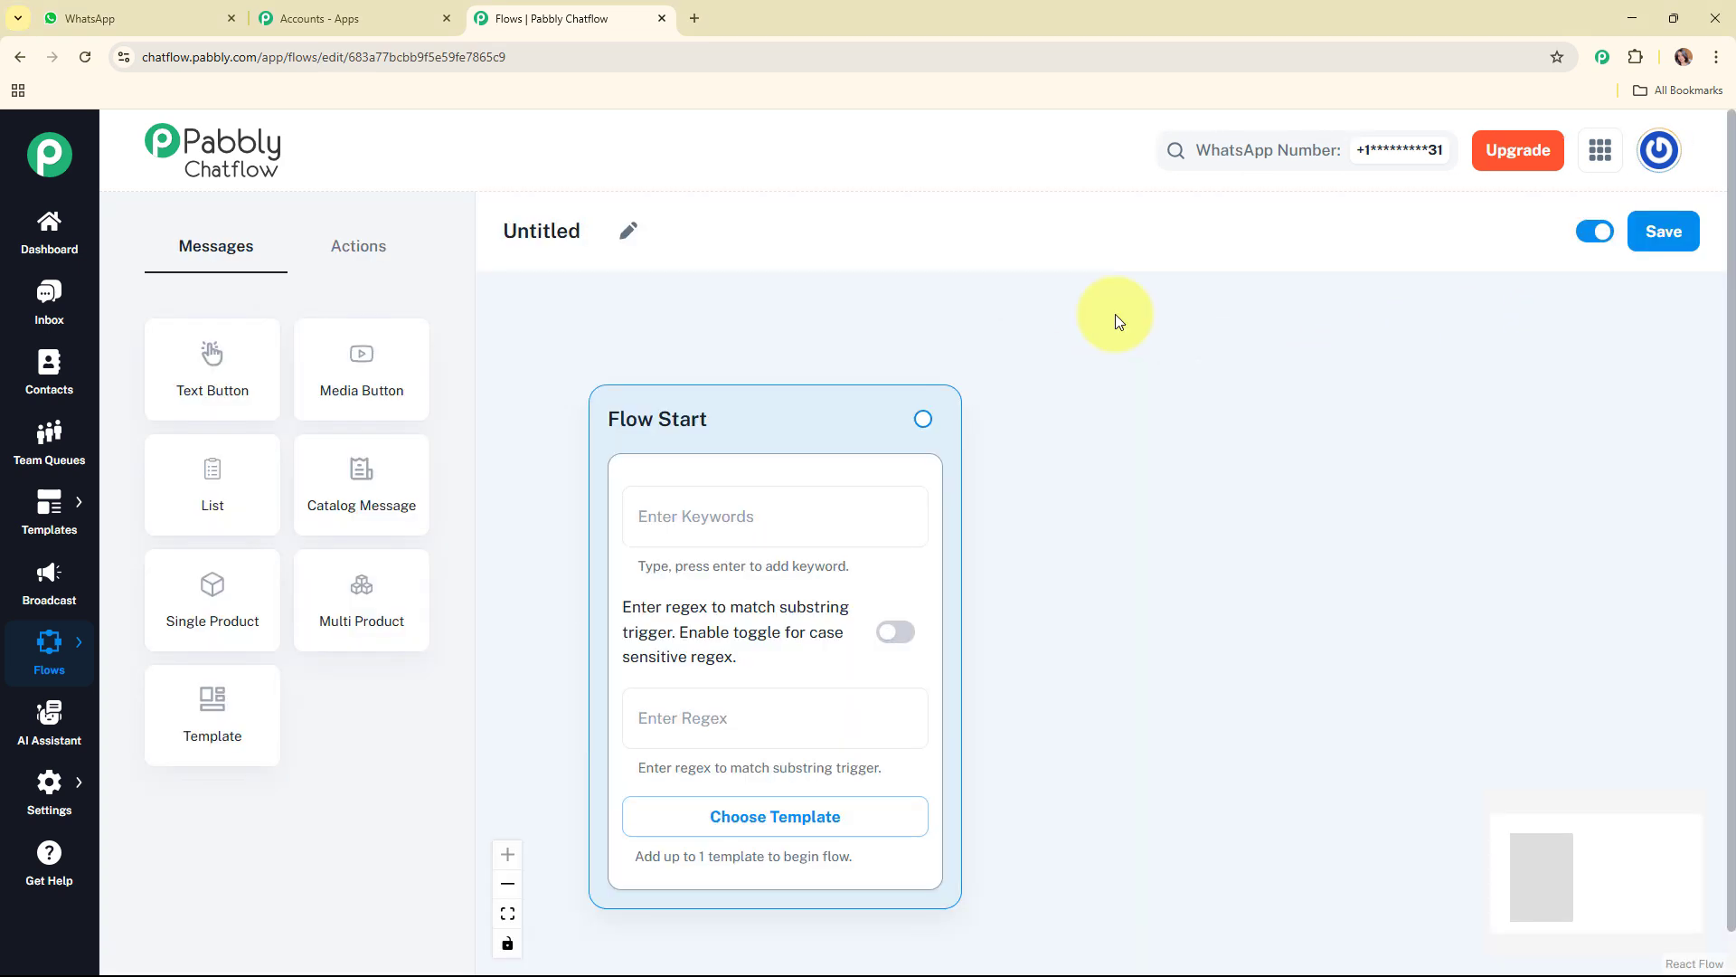
Step: Rename the untitled flow as "WhatsApp Chatbot for Your Set Design Business"
click(627, 230)
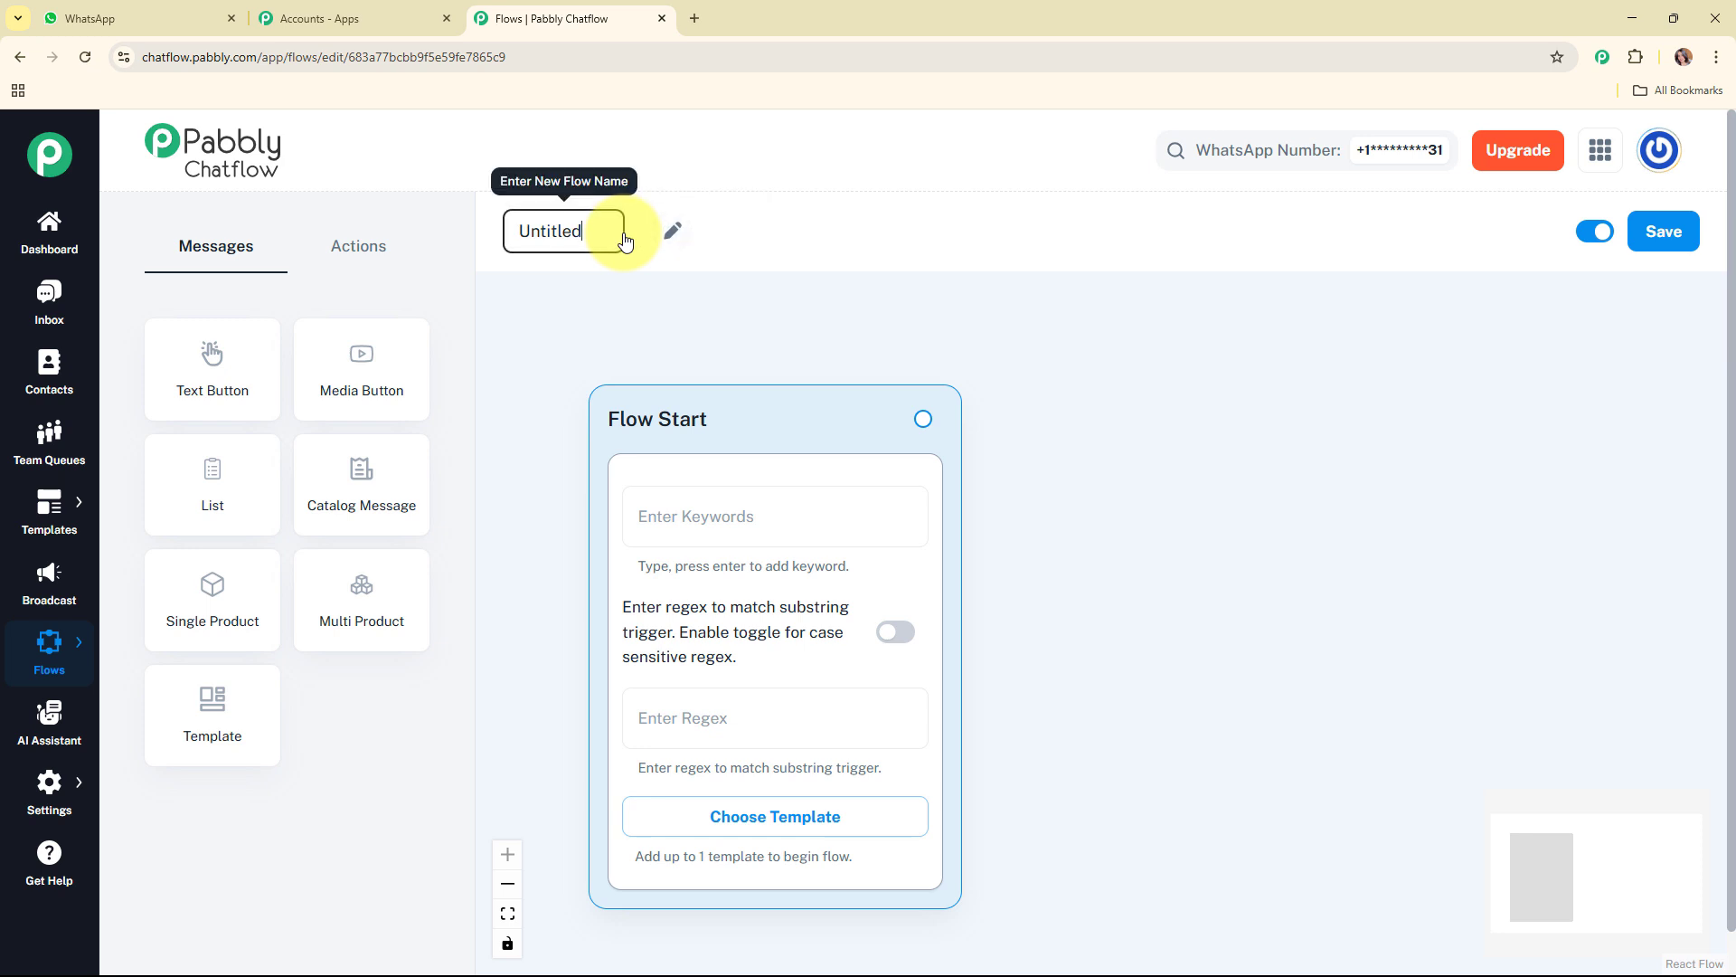
key(ctrl+a)
text(WhatsApp Chatbot for Your Set Design Business)
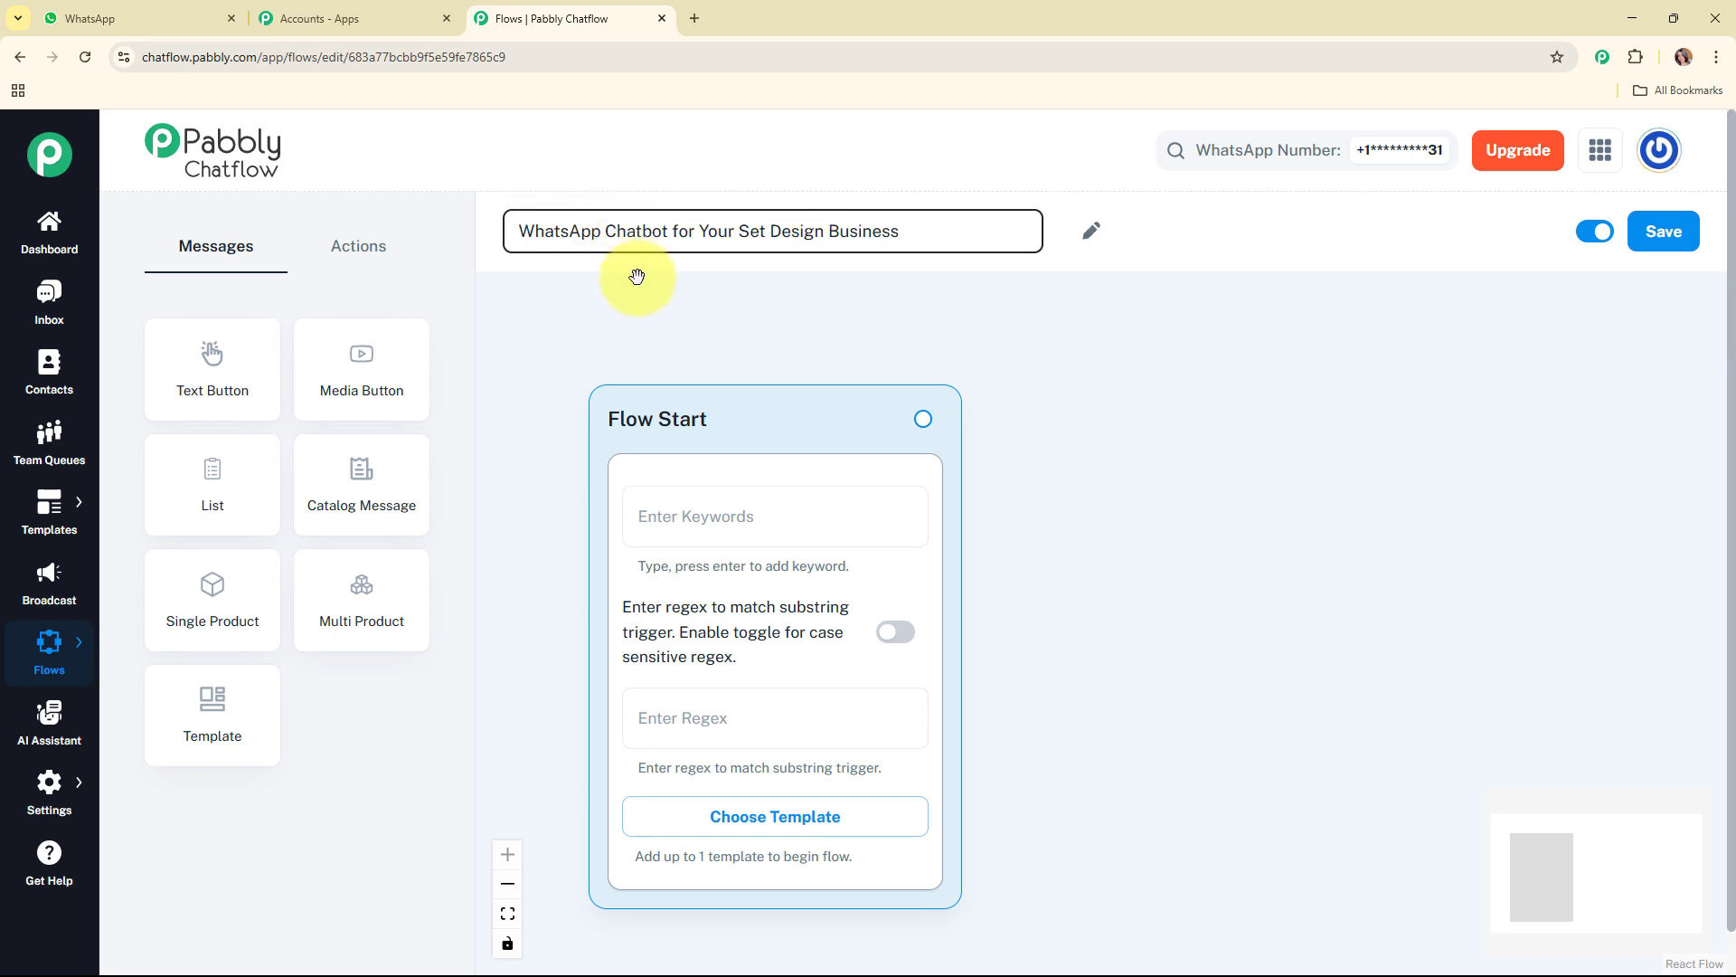
click(638, 275)
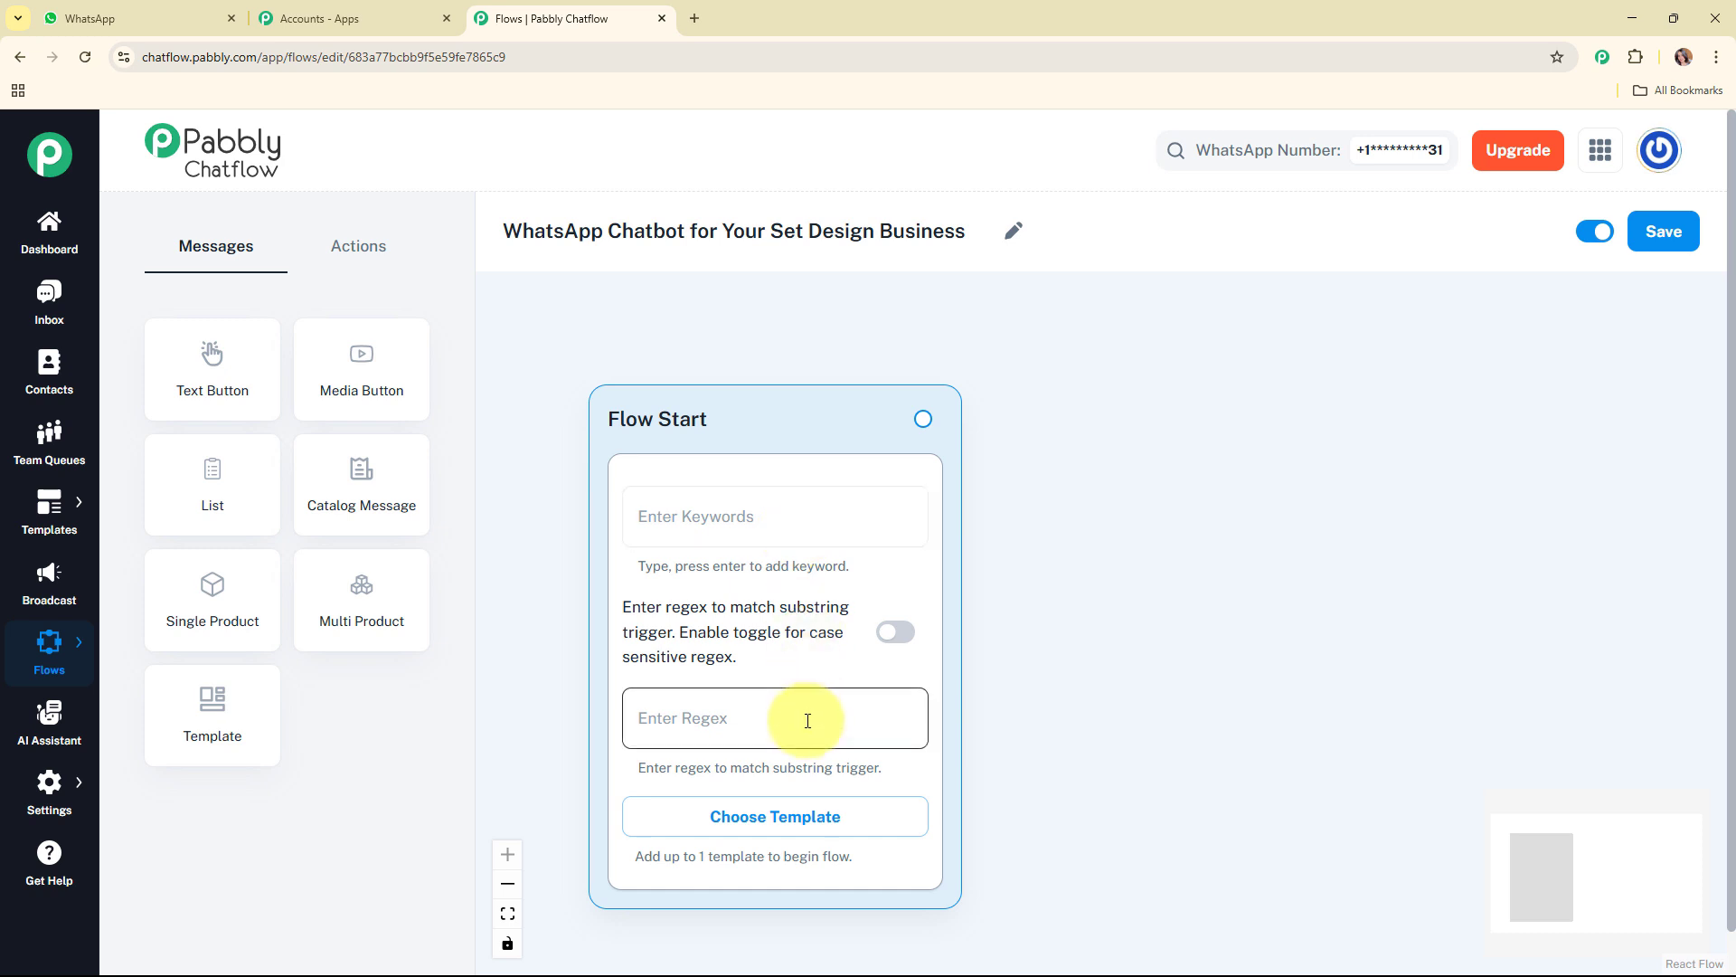
click(789, 530)
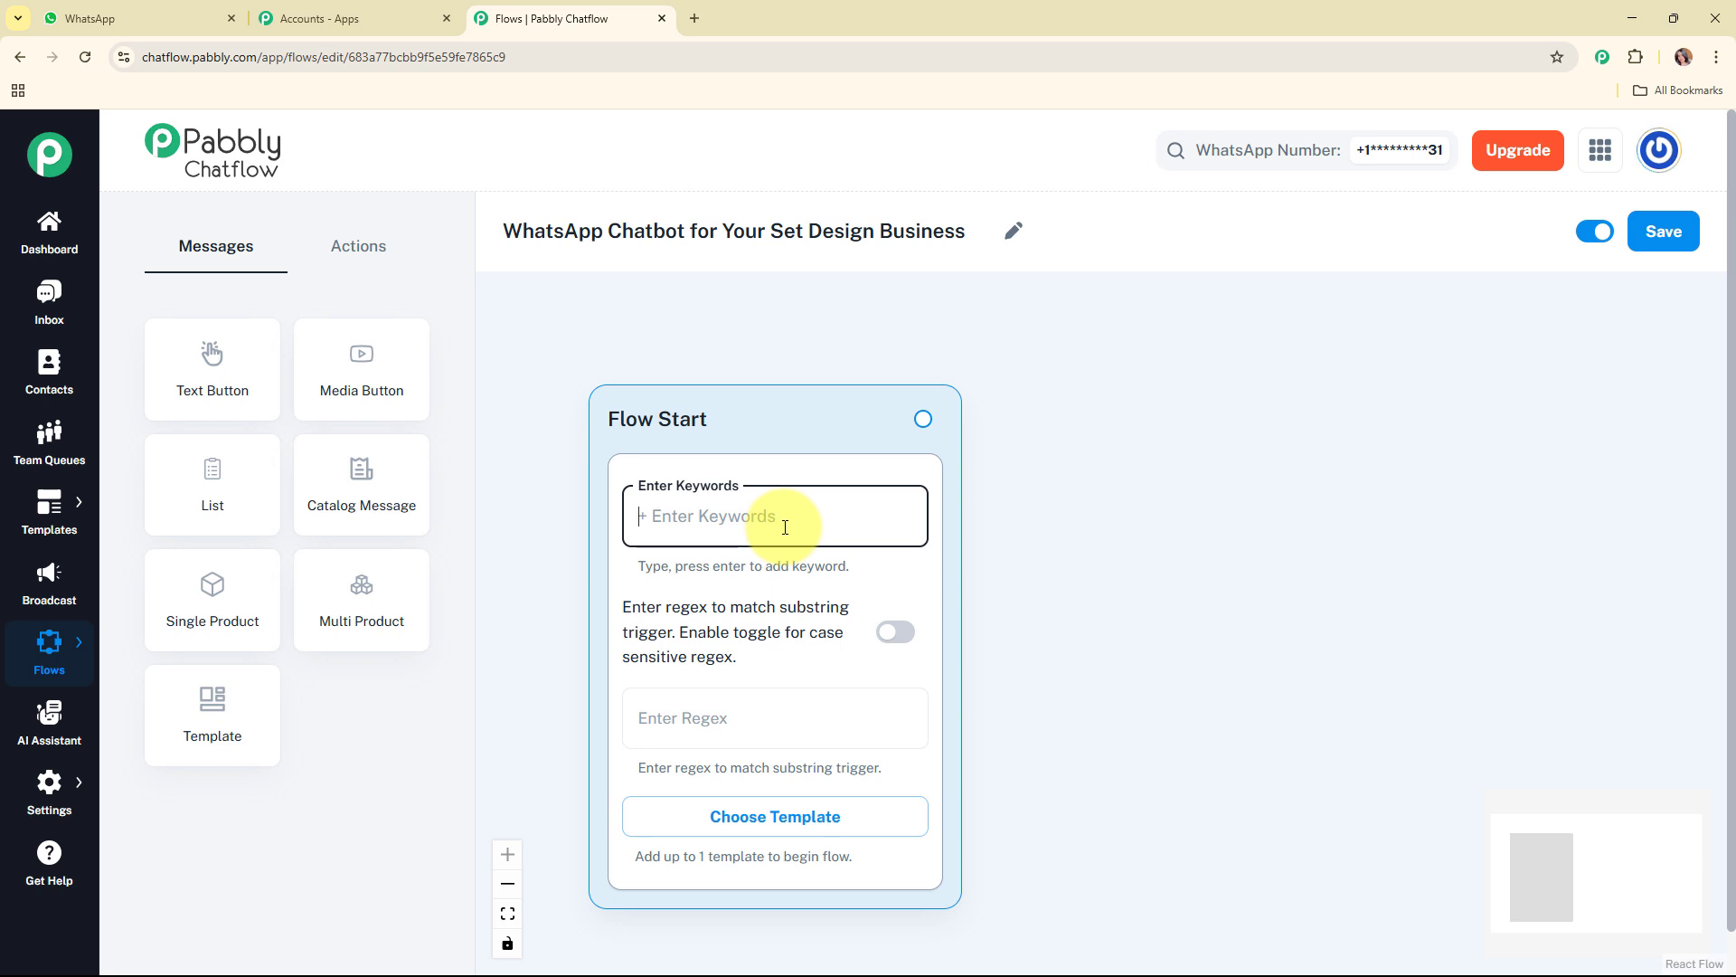
text(Hey)
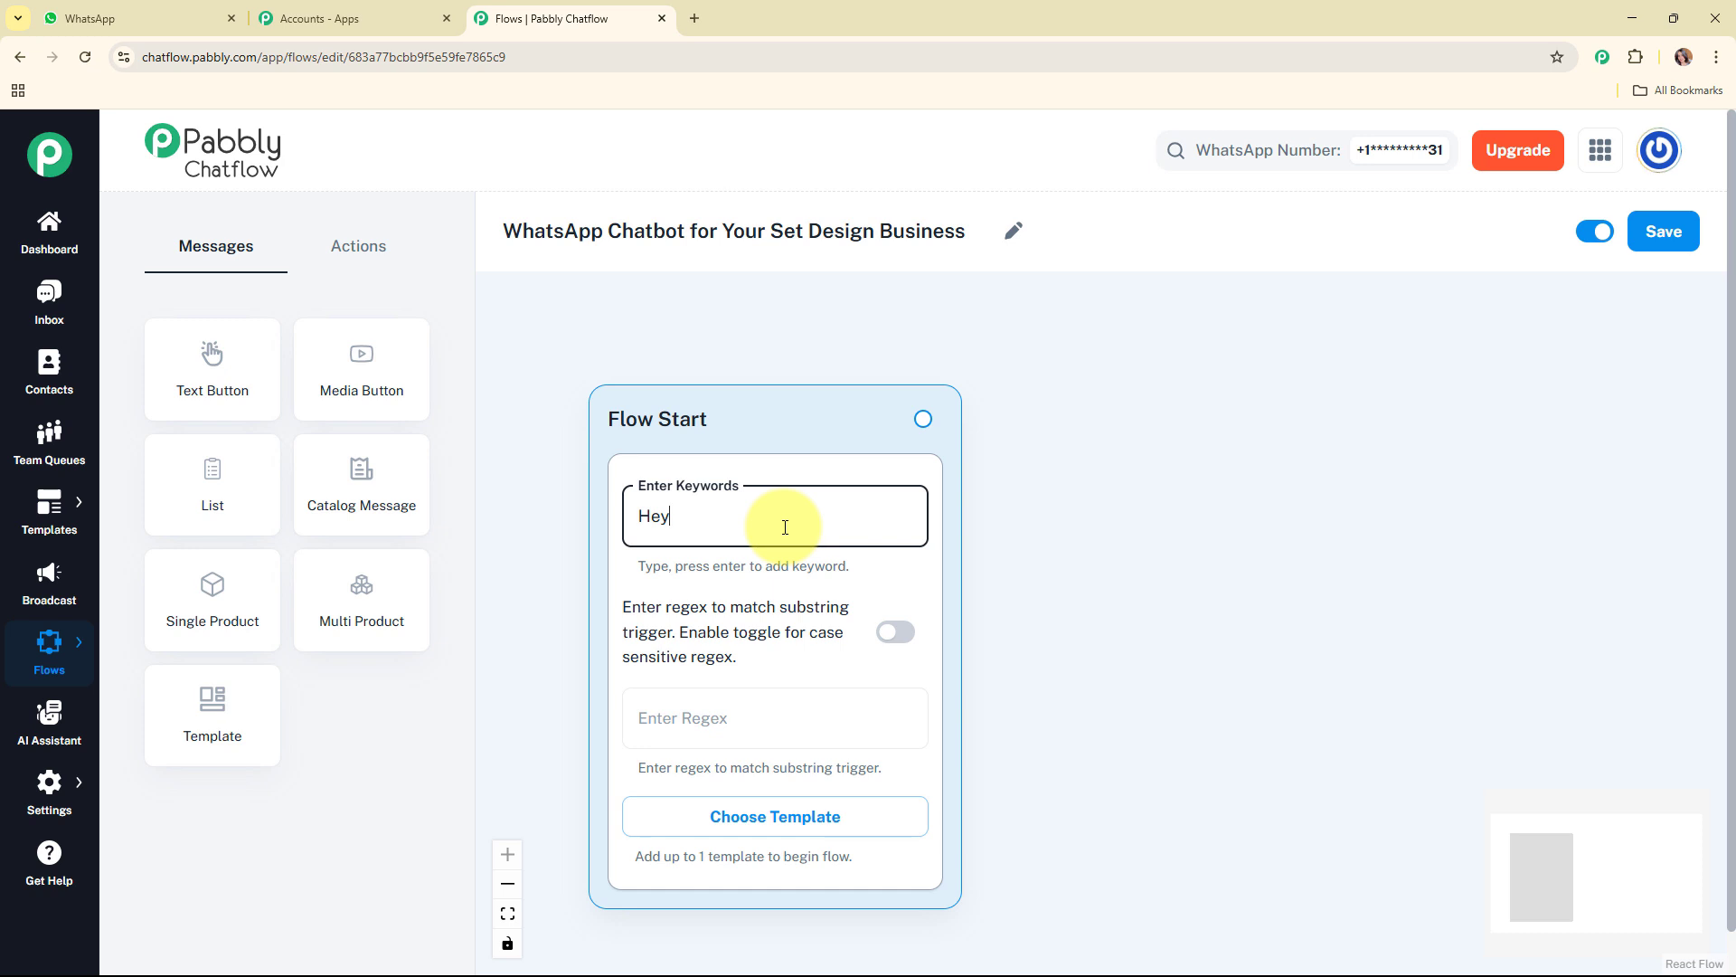
key(Return)
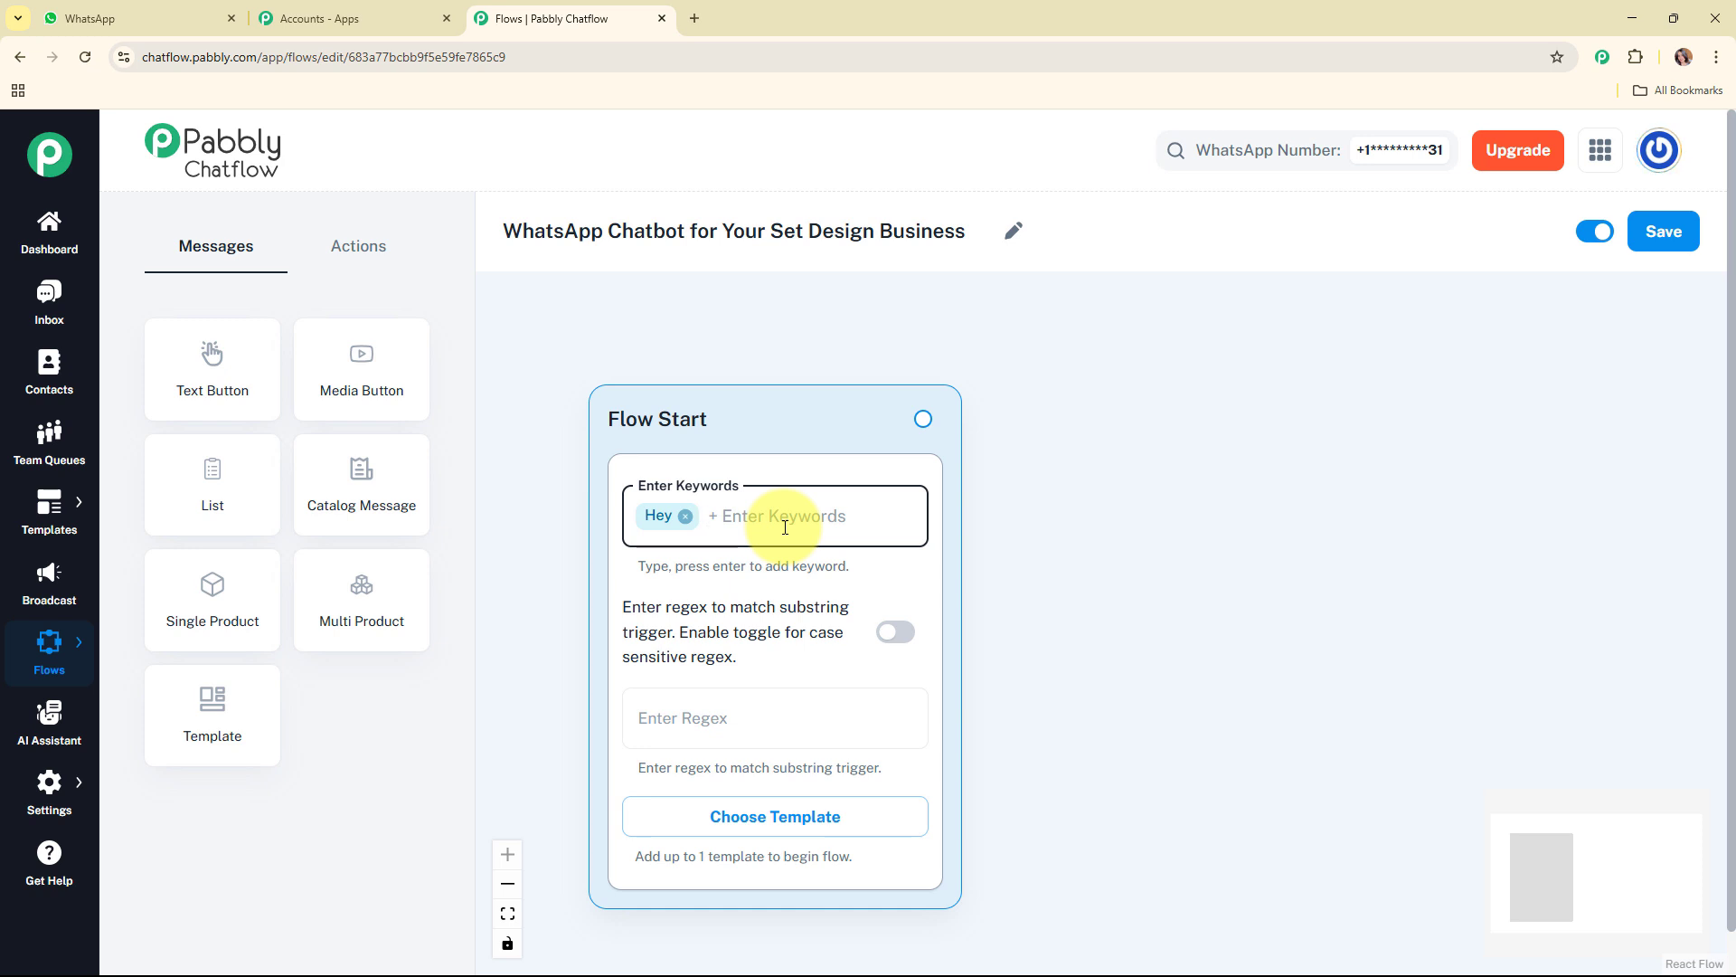
key(BackSpace)
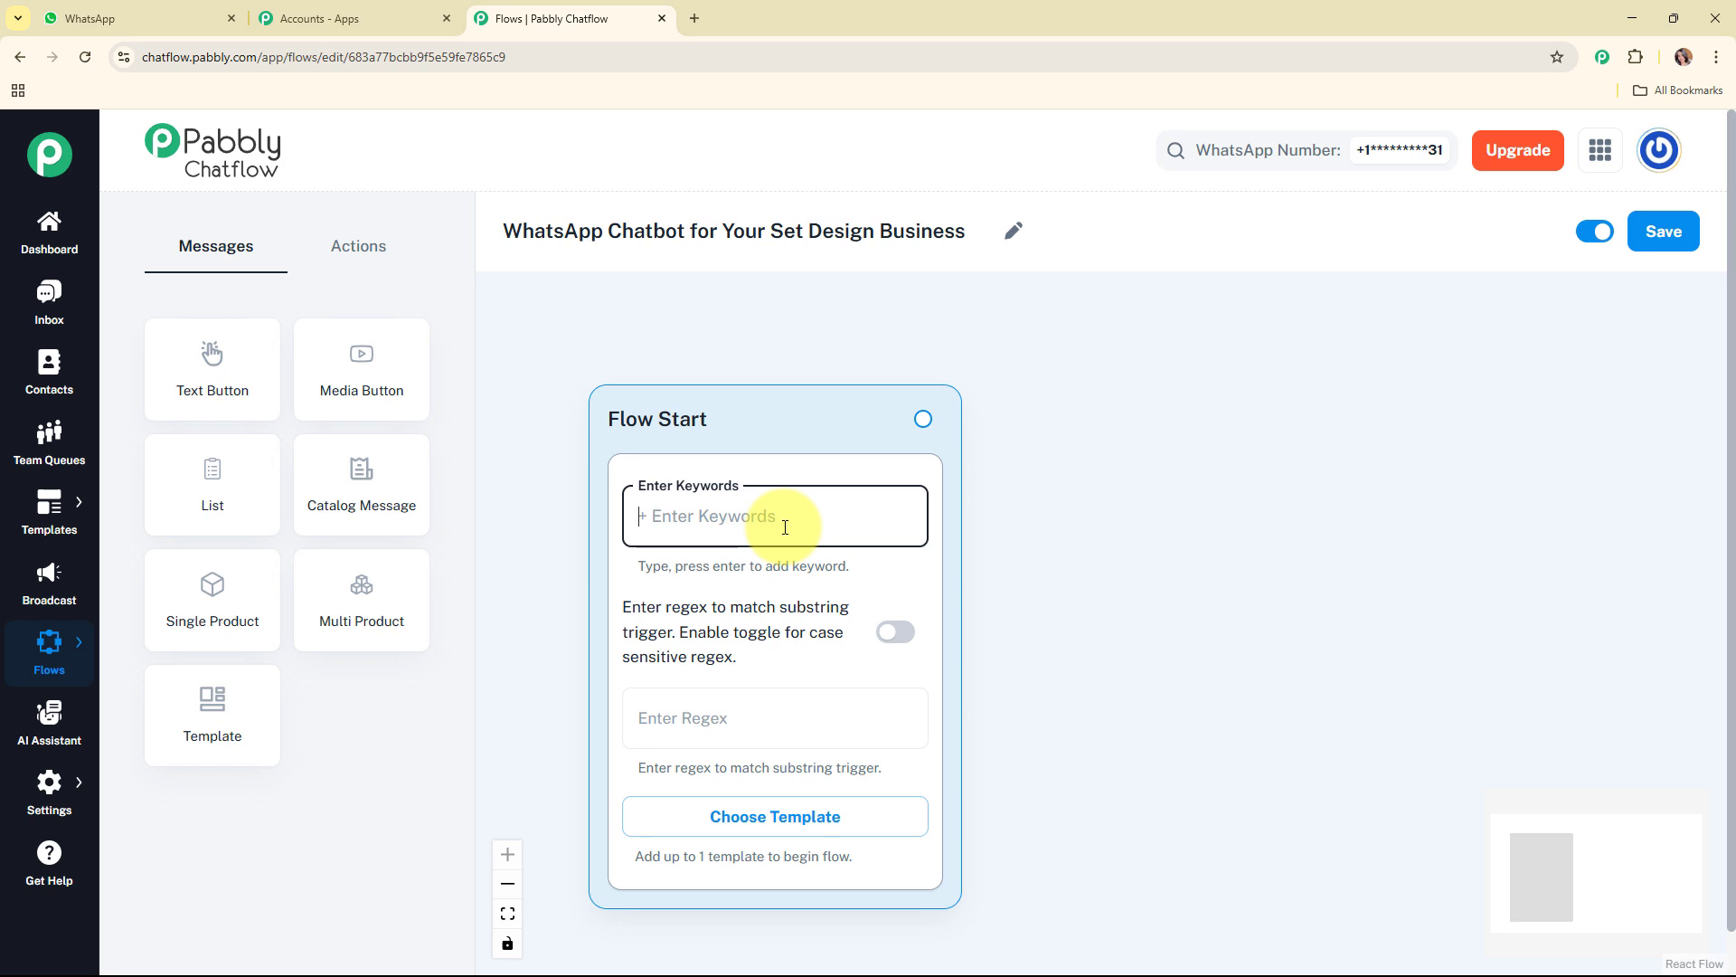
Step: Set the Flow Start regex trigger to [/s/S]+ so substrings of incoming messages are matched
click(793, 724)
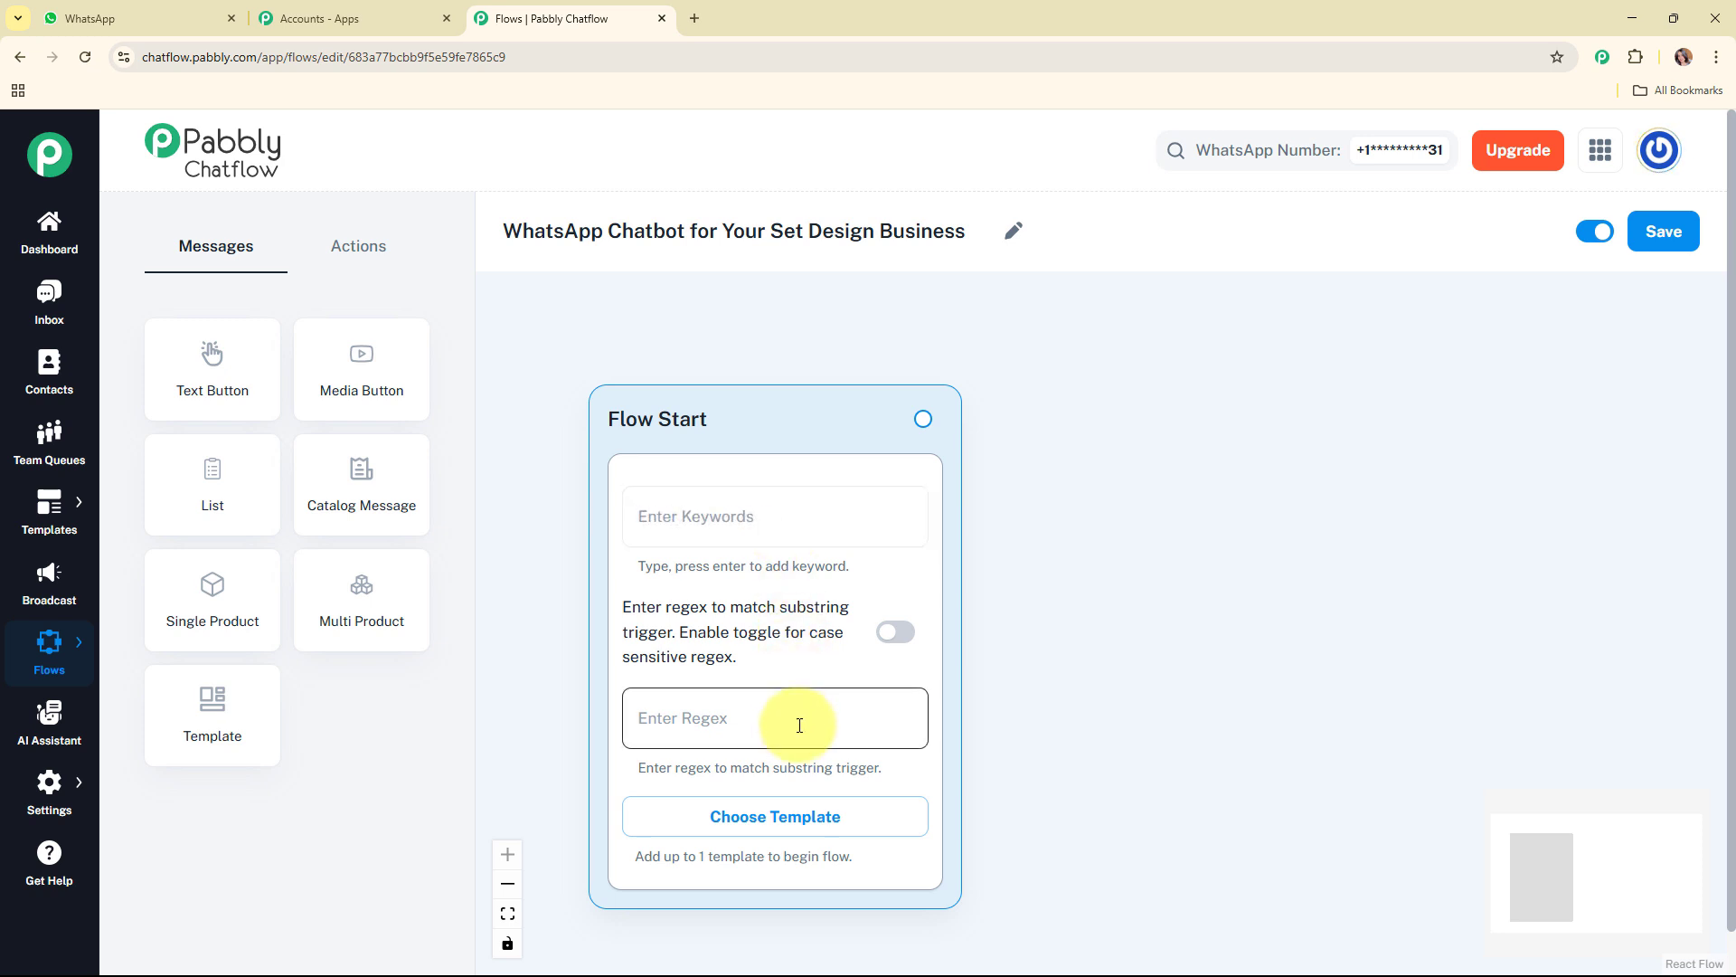
click(751, 725)
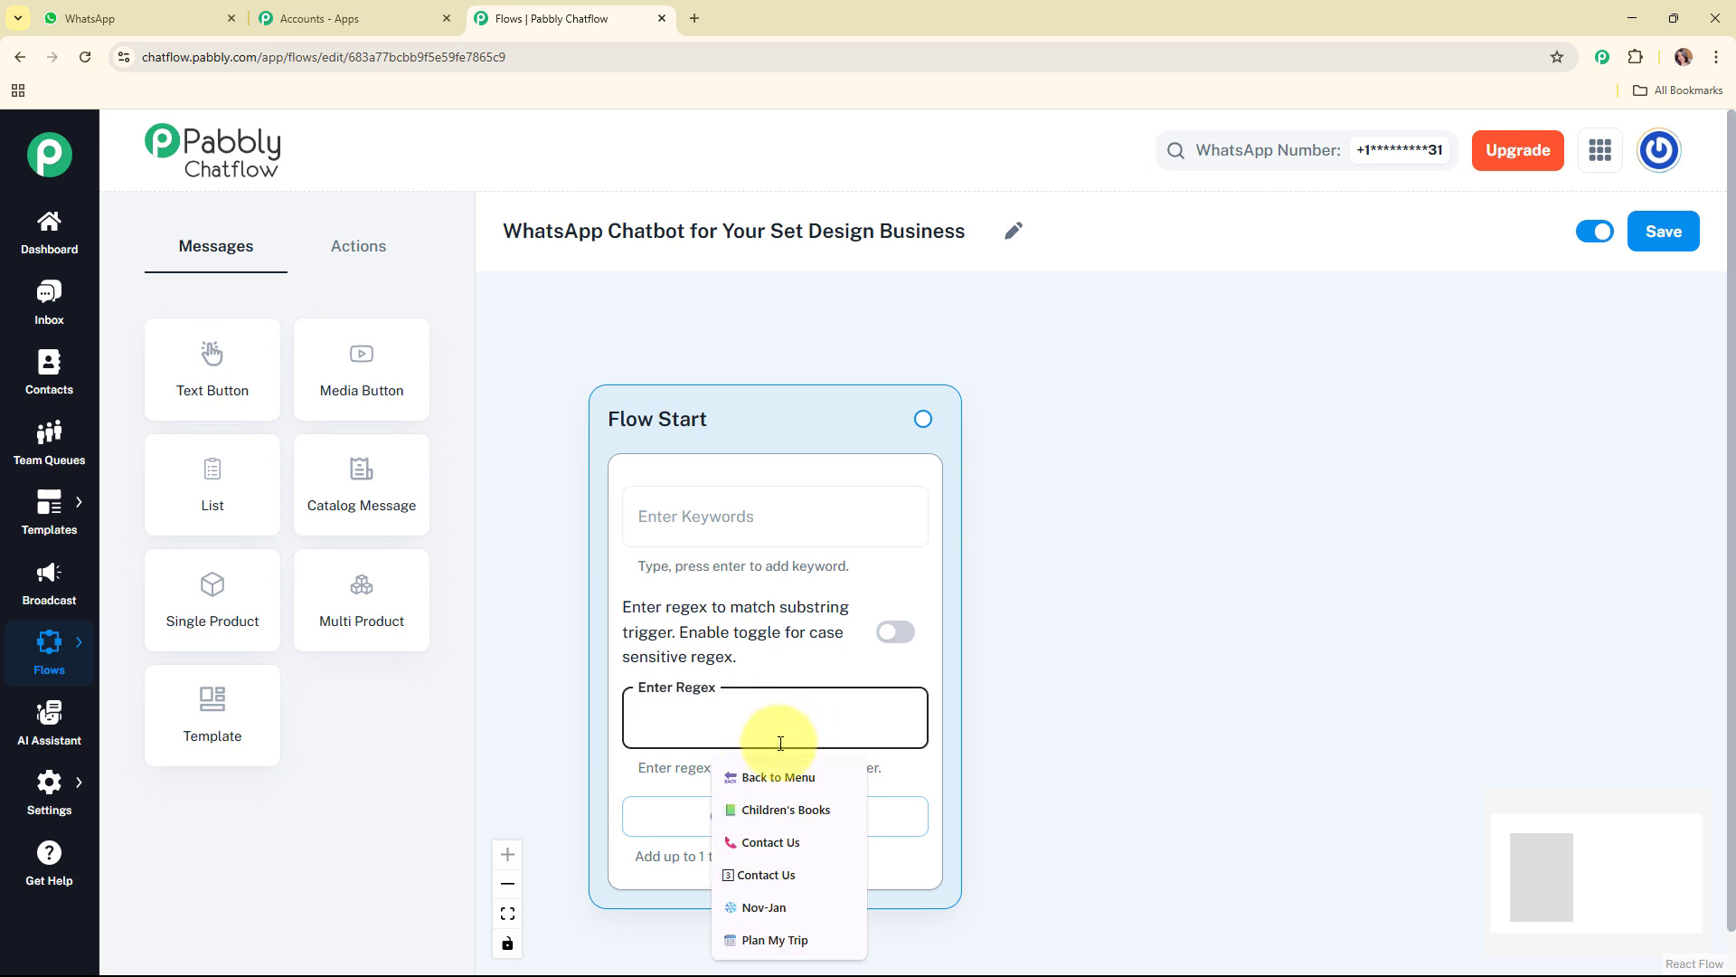
text([/s/S]+)
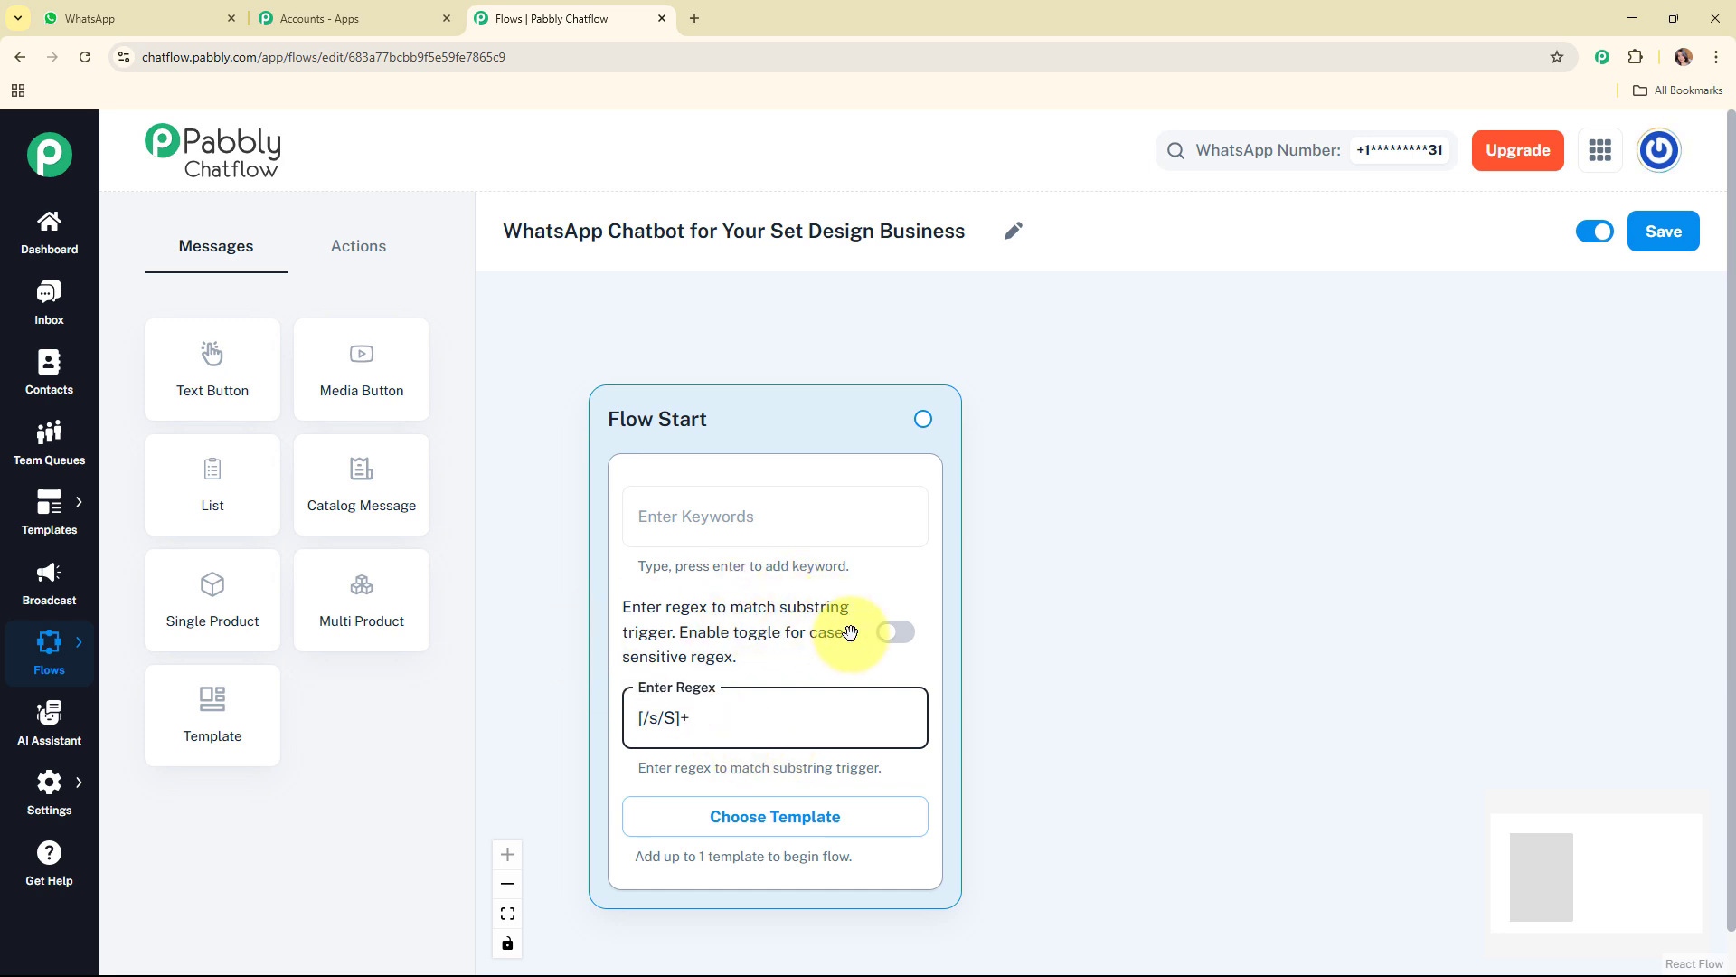
click(812, 661)
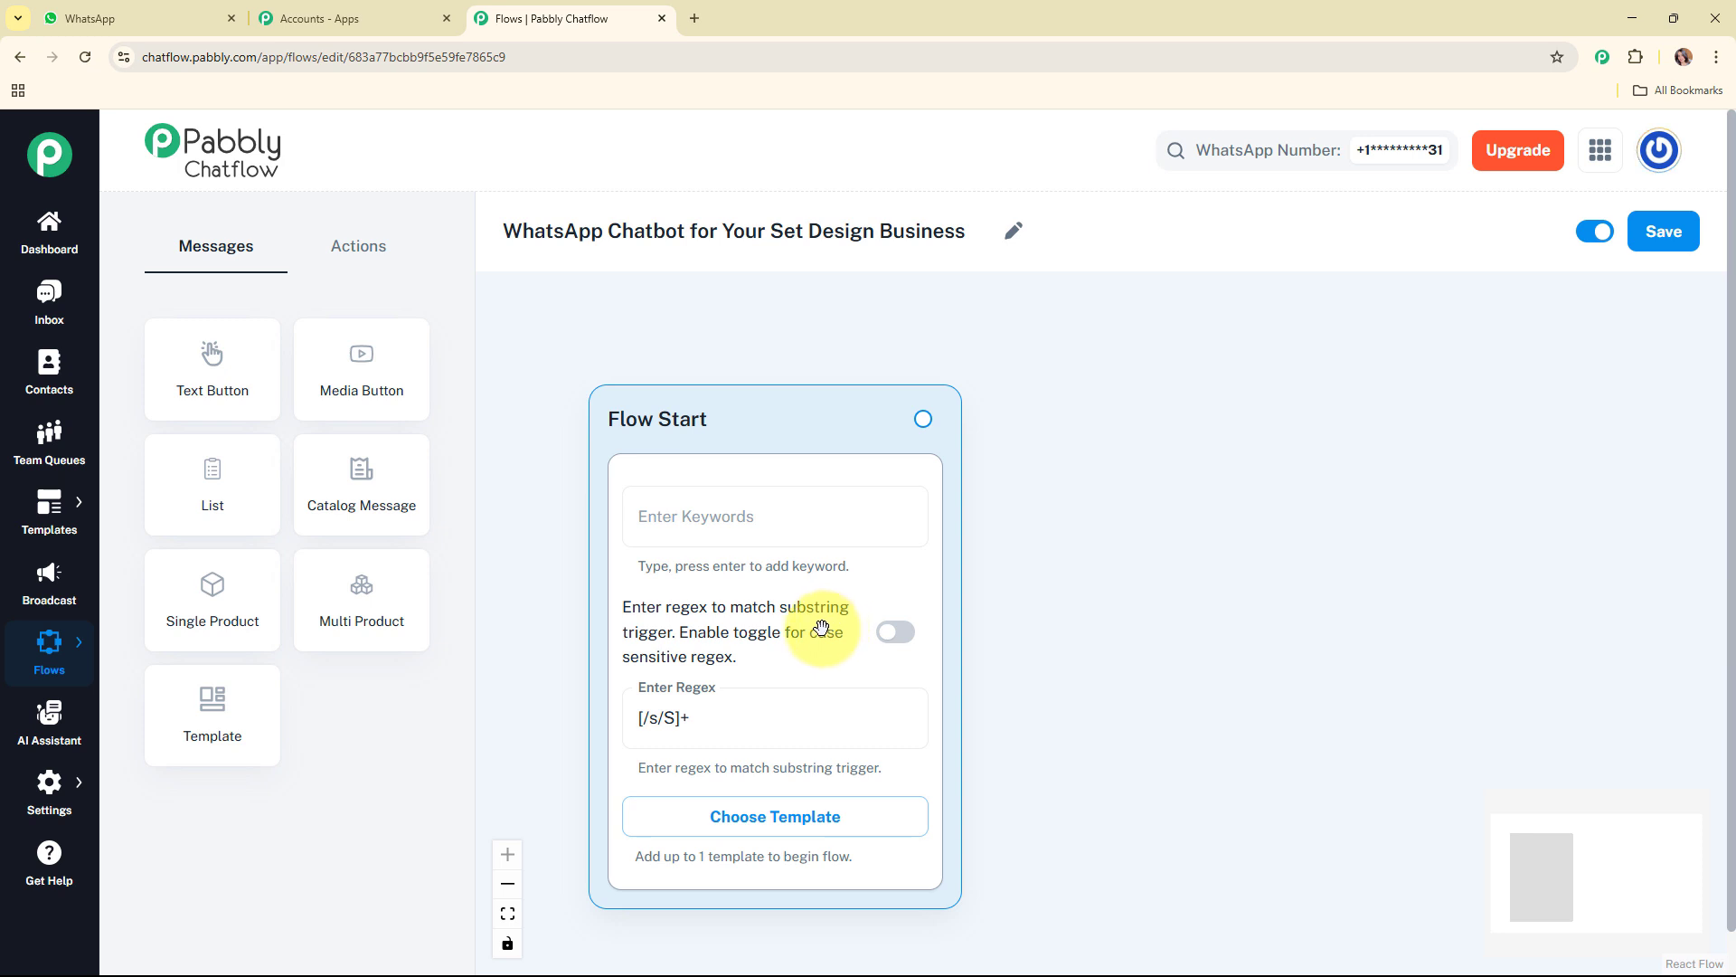
Step: Add an Ask Question node to the canvas and place it beside the Flow Start node
drag(717, 399, 671, 332)
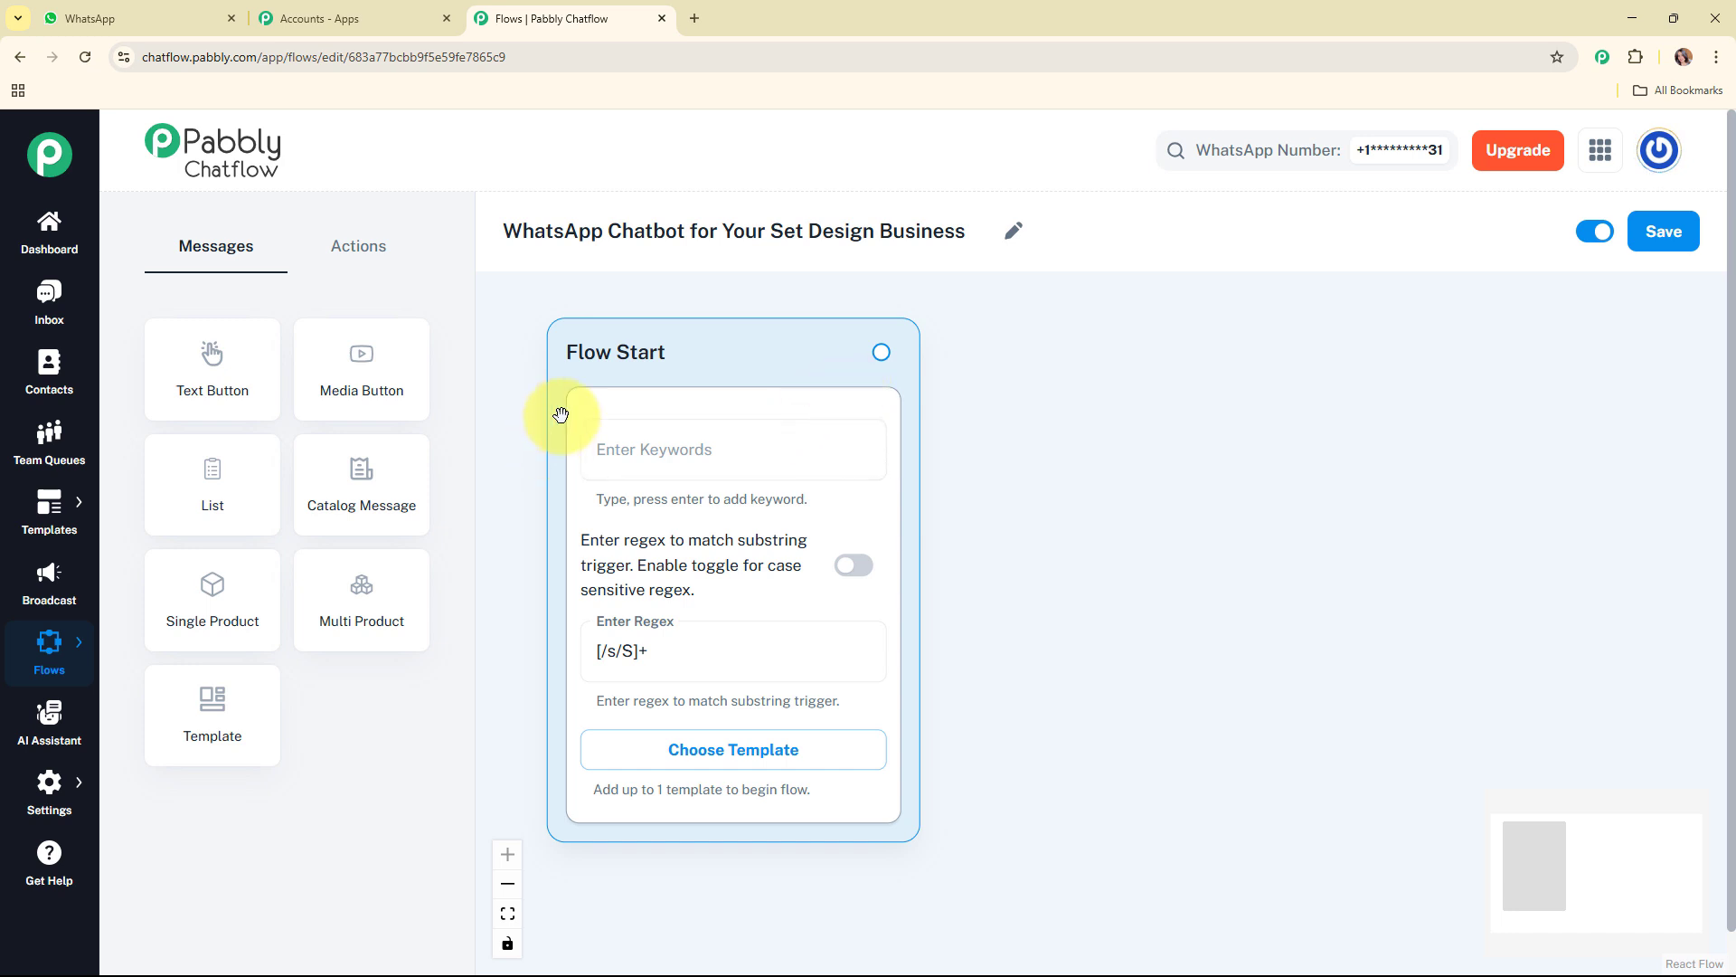
click(359, 260)
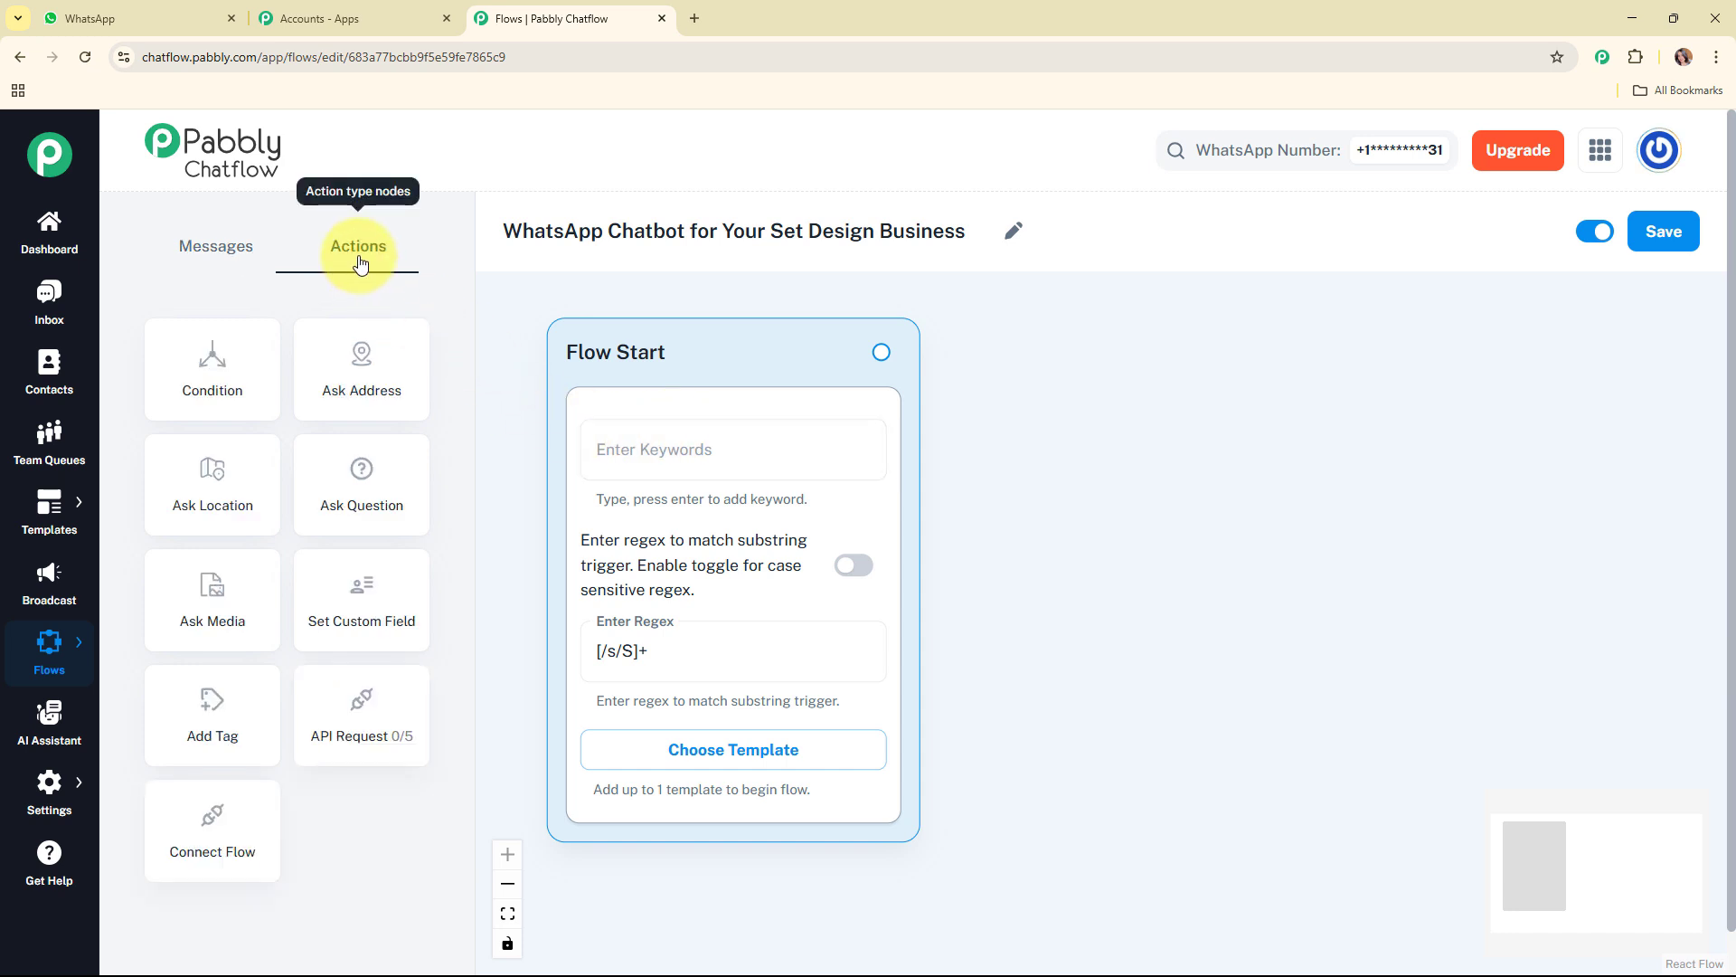
drag(378, 465, 1278, 452)
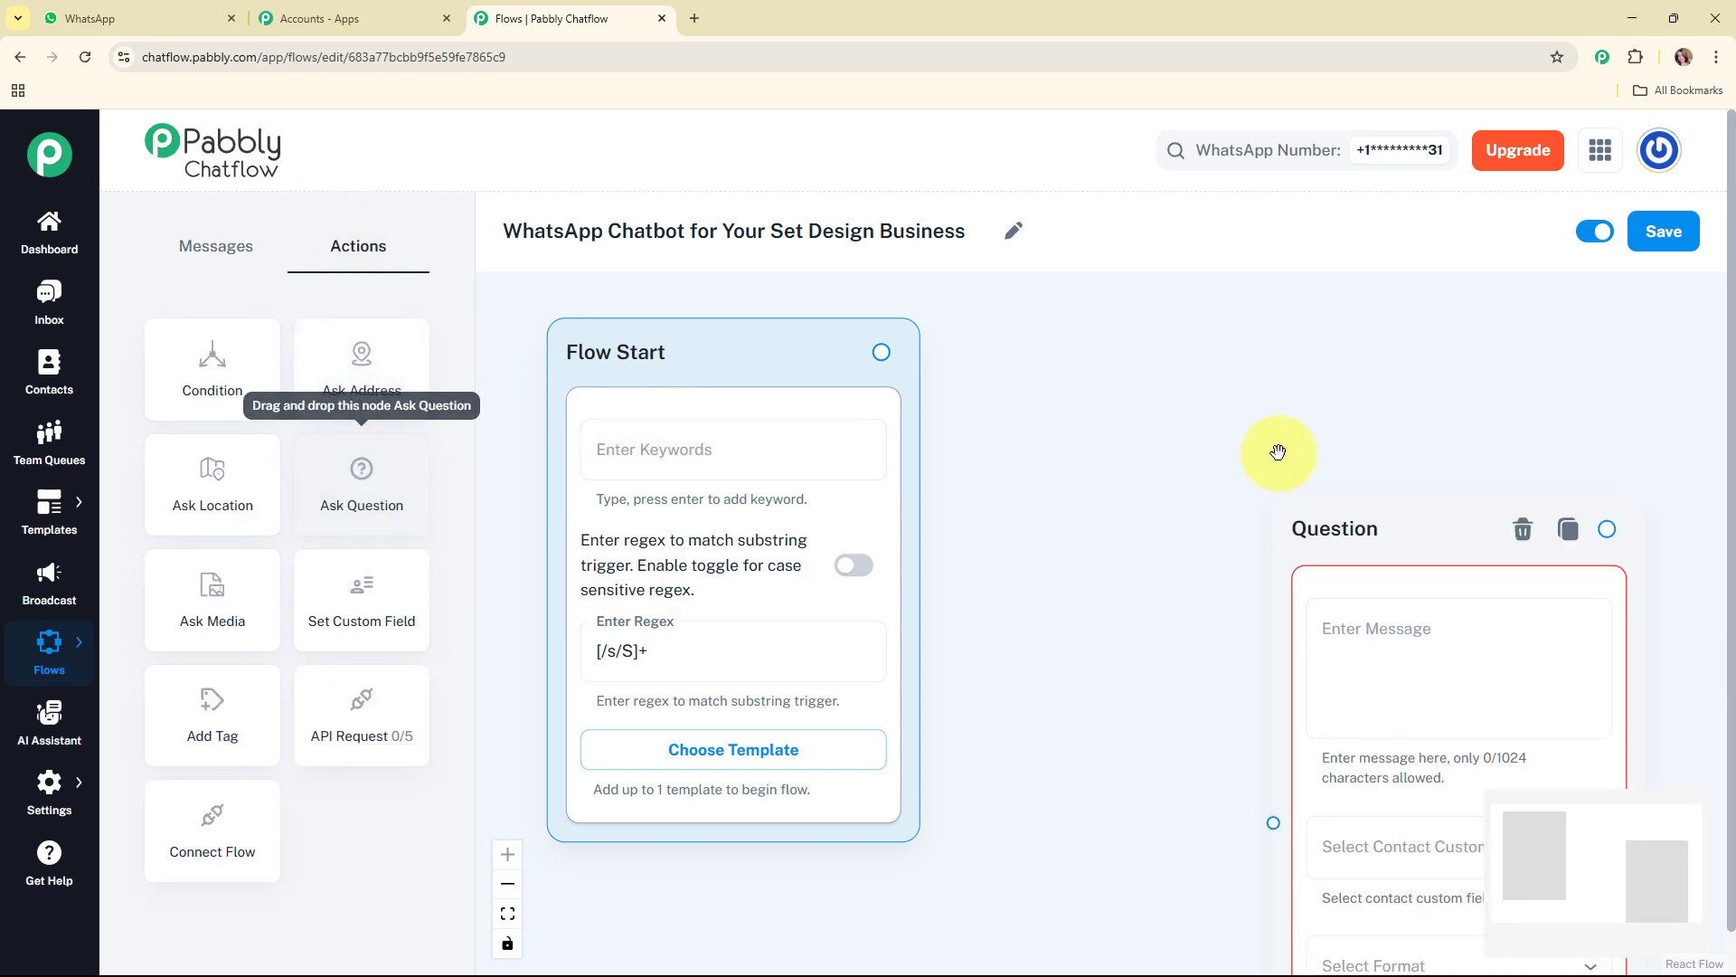
drag(1299, 517, 1053, 346)
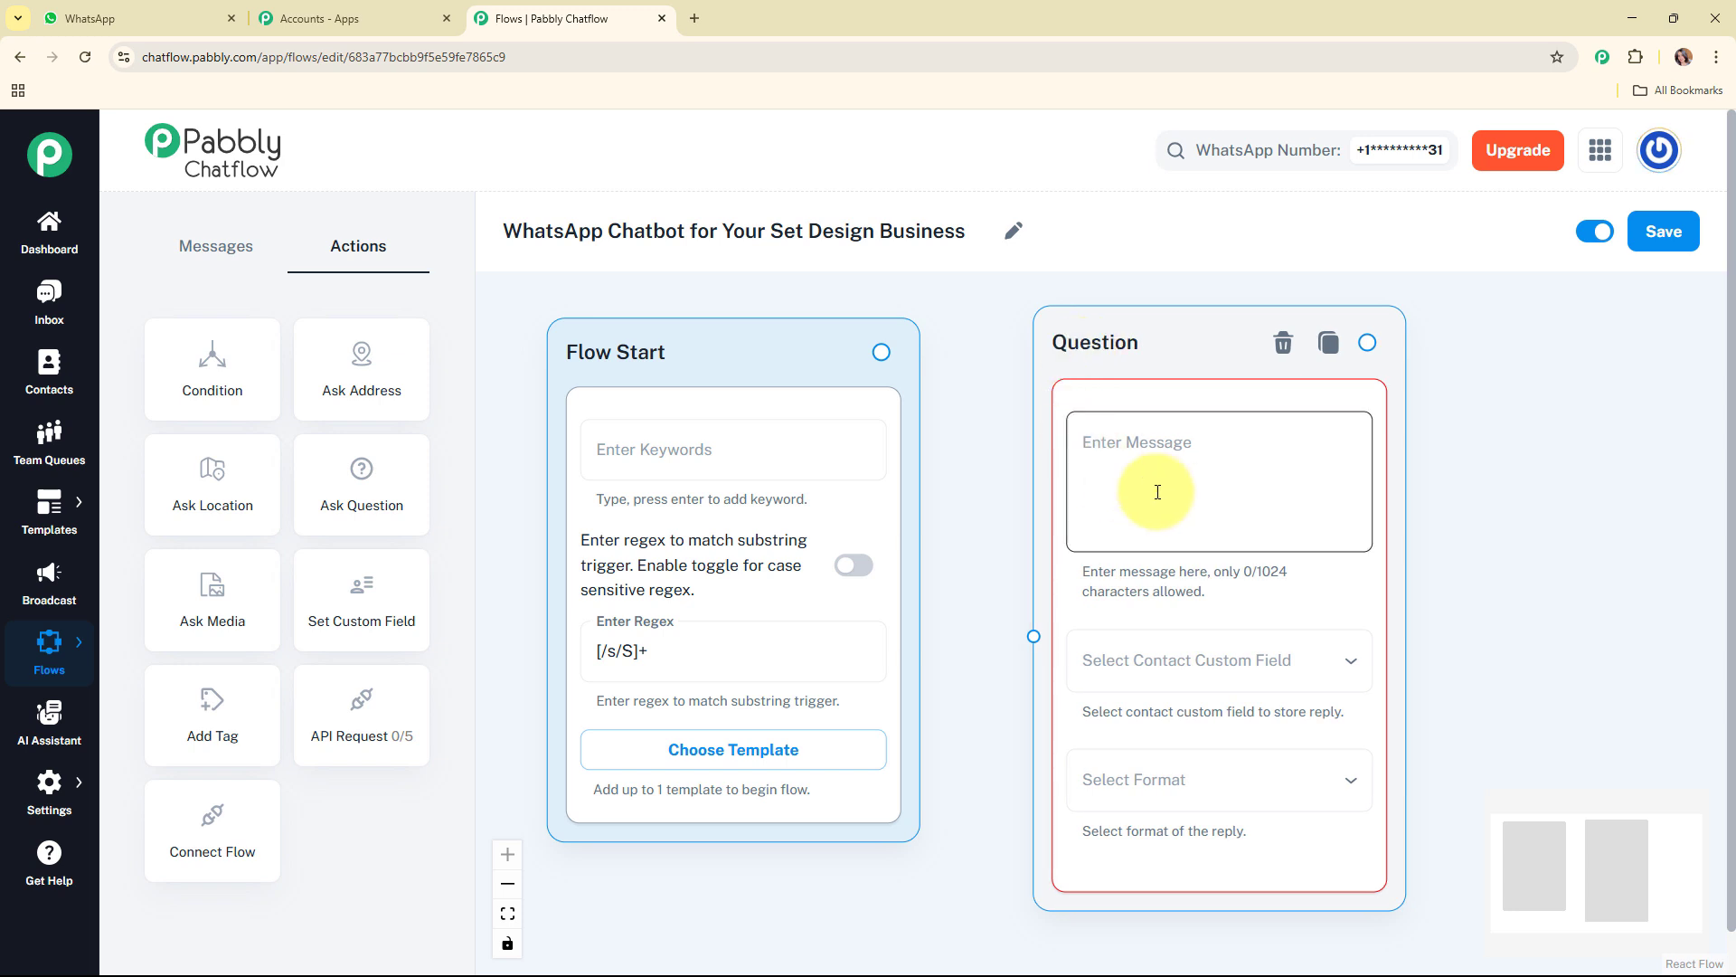
Step: Paste the VisionScape Set Design welcome message asking for the customer's full name into the Question node and check its text
click(1157, 491)
key(ctrl+v)
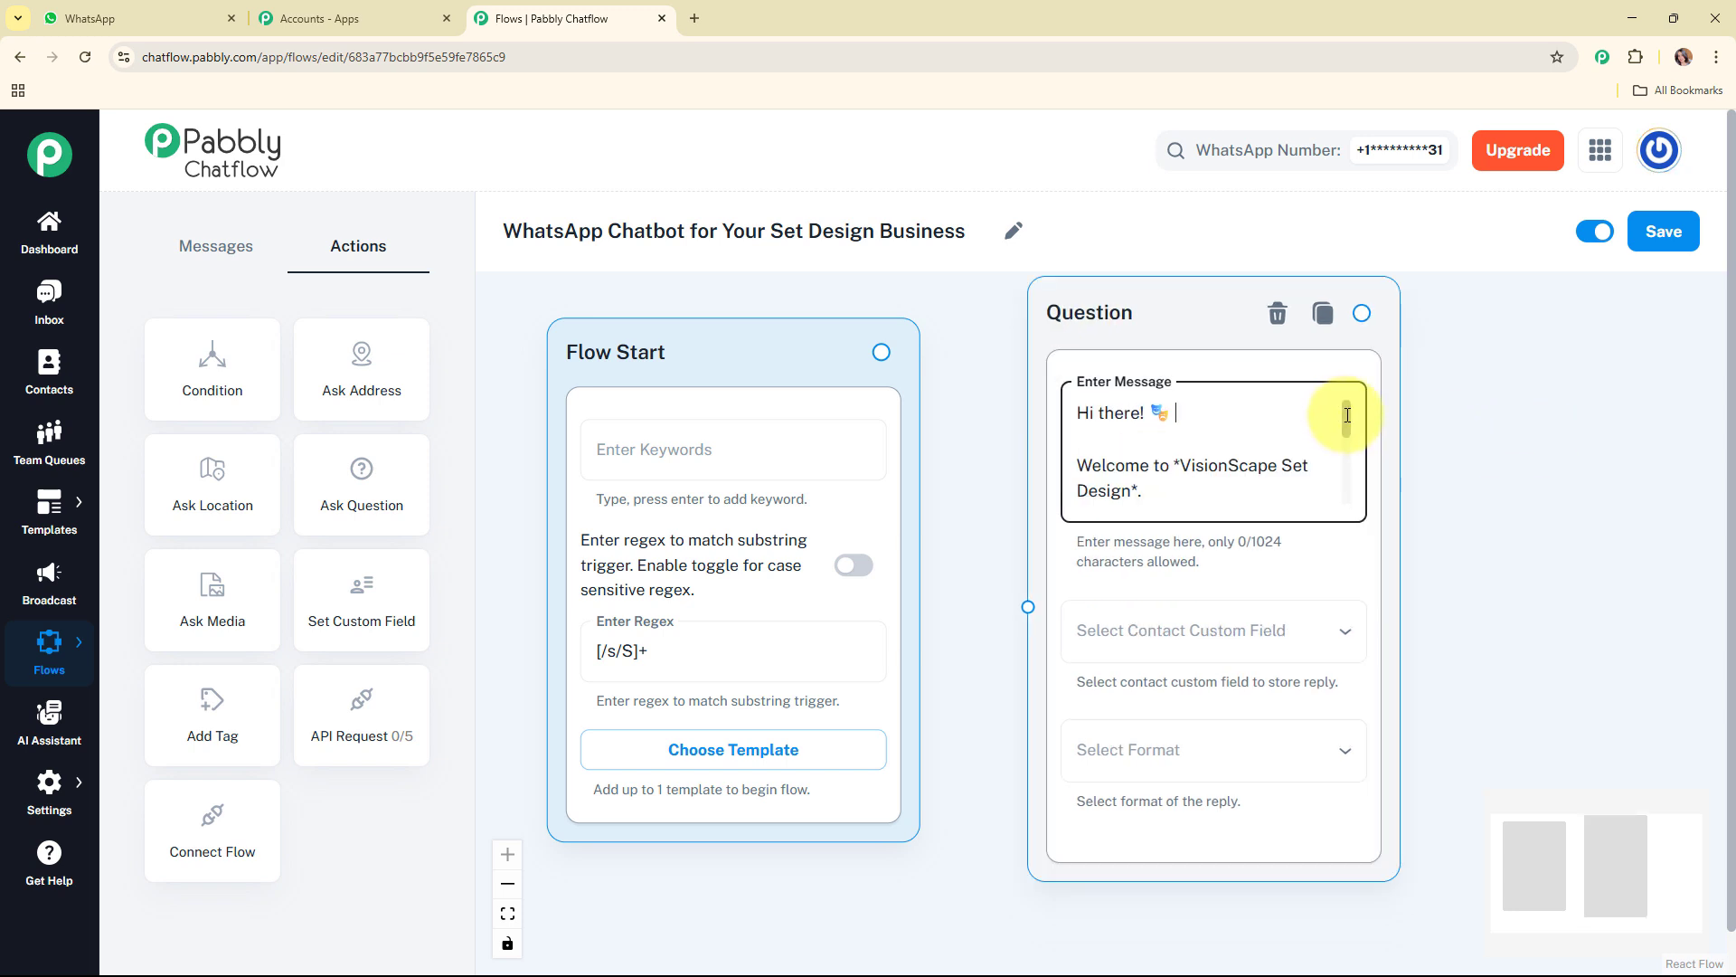
drag(1347, 415, 1344, 453)
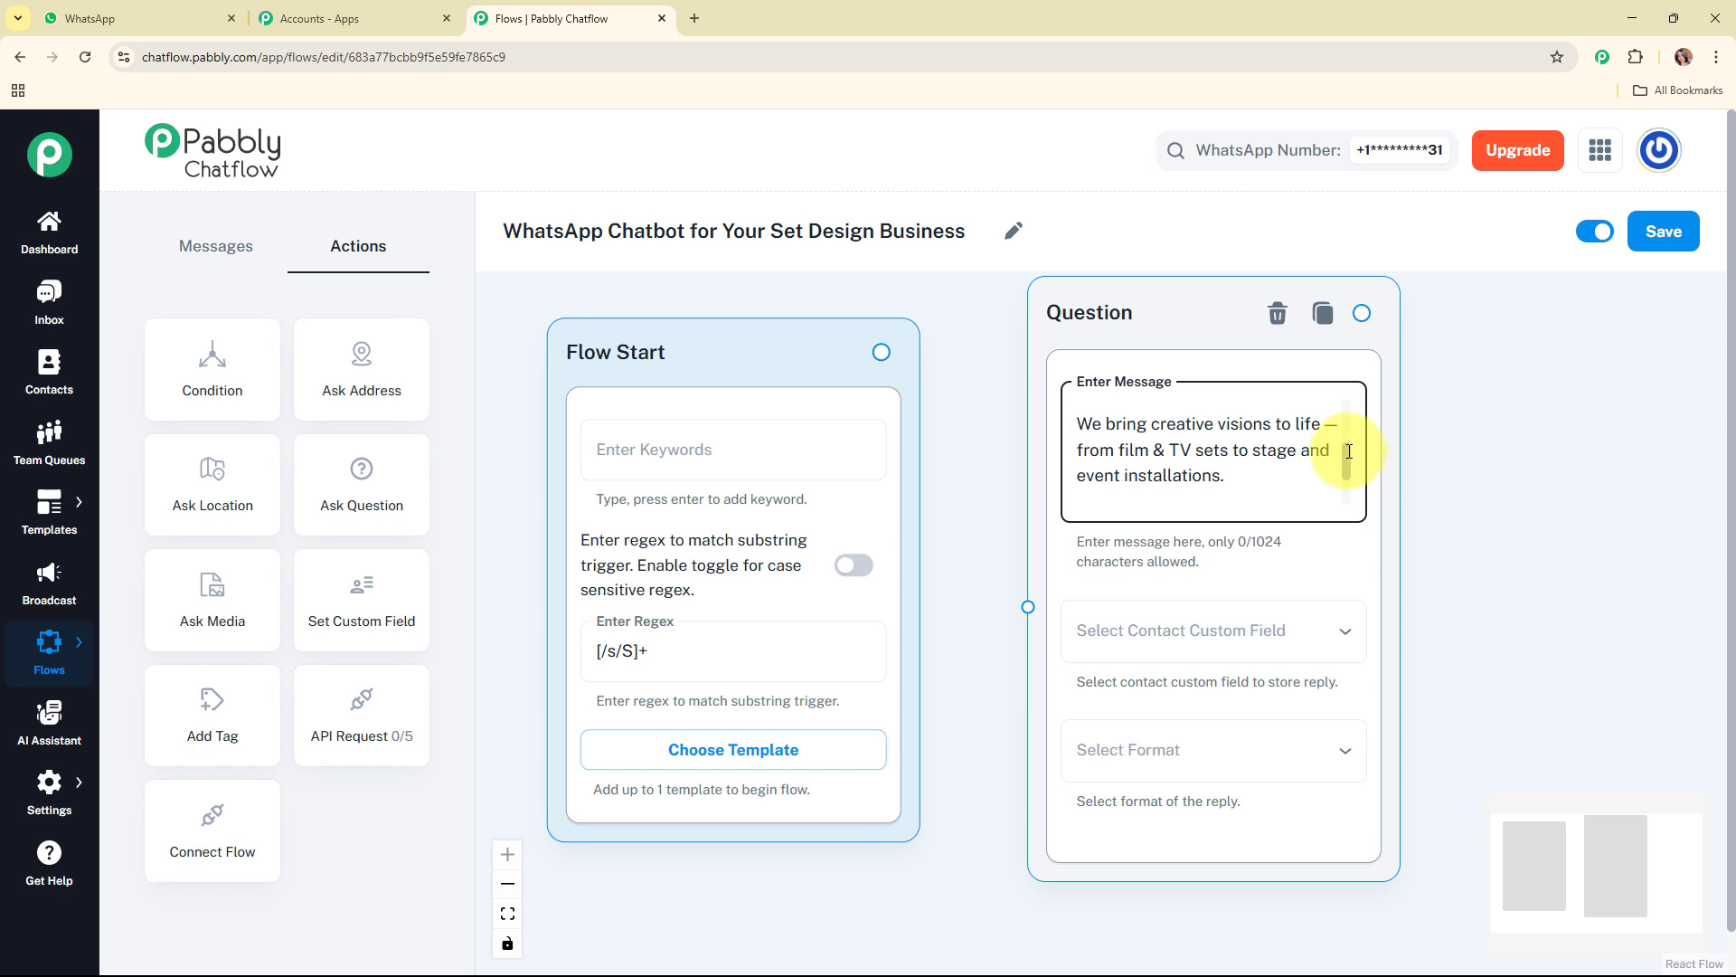
scroll(1266, 461, down, 2)
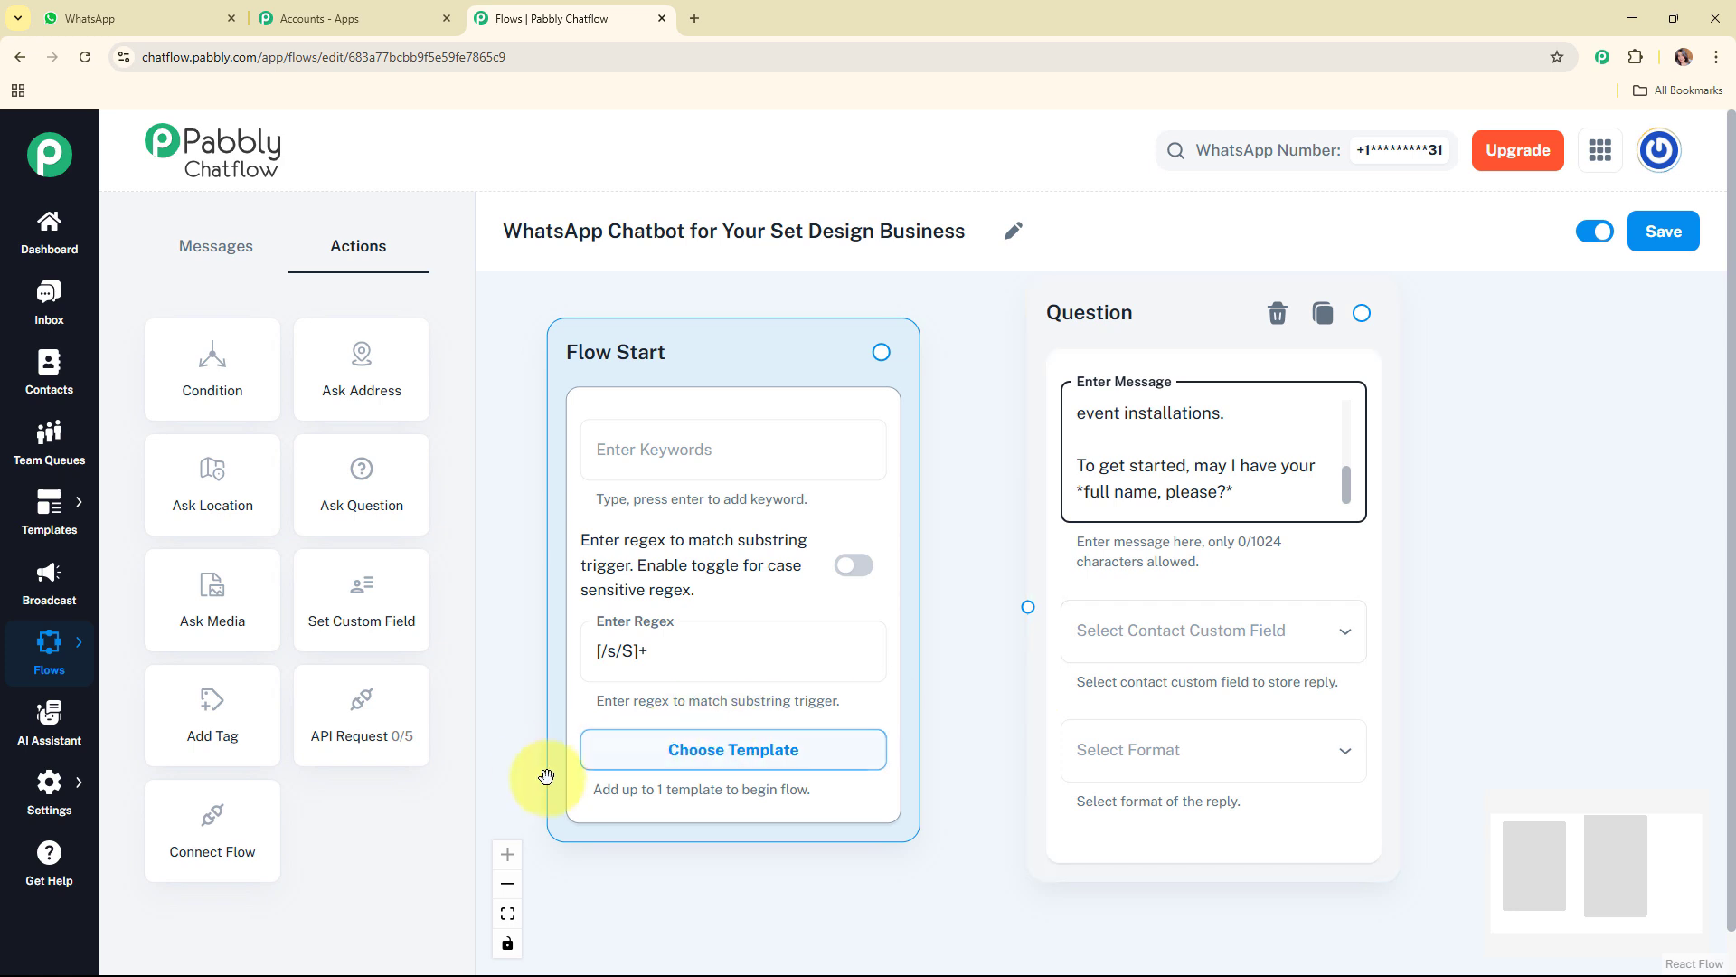
Step: Store the Question reply in the FullName contact custom field with Text format, and review the attempt number and validation message settings
mouse_move(49, 781)
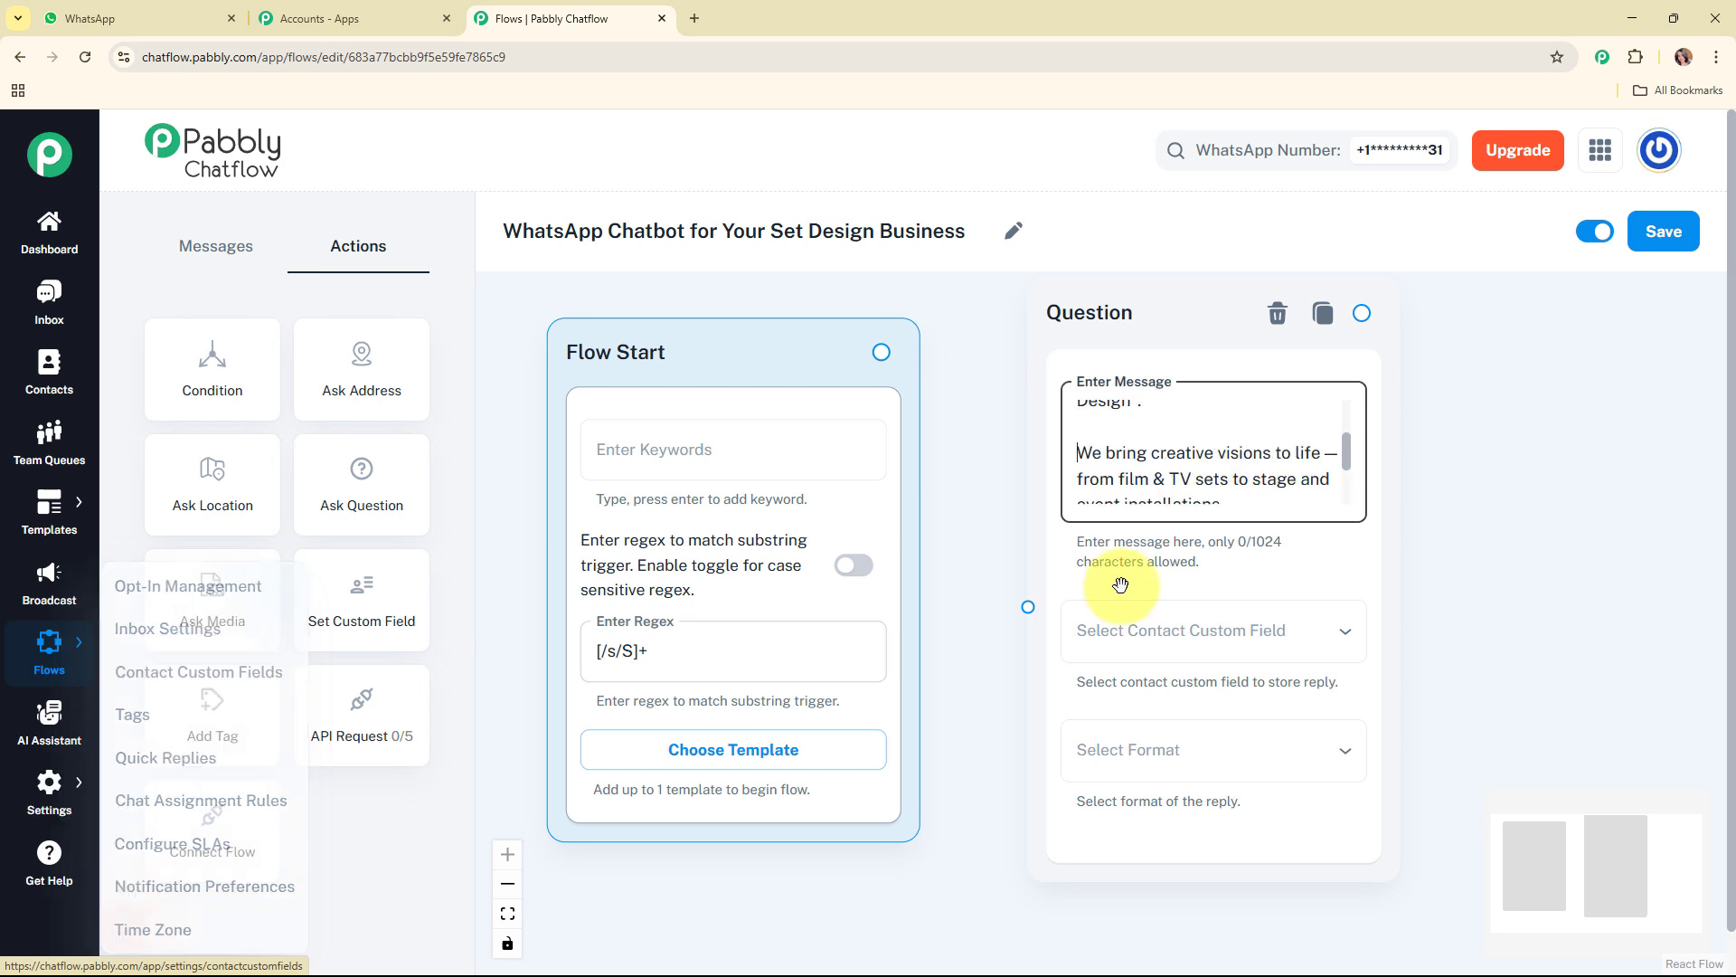
click(1205, 630)
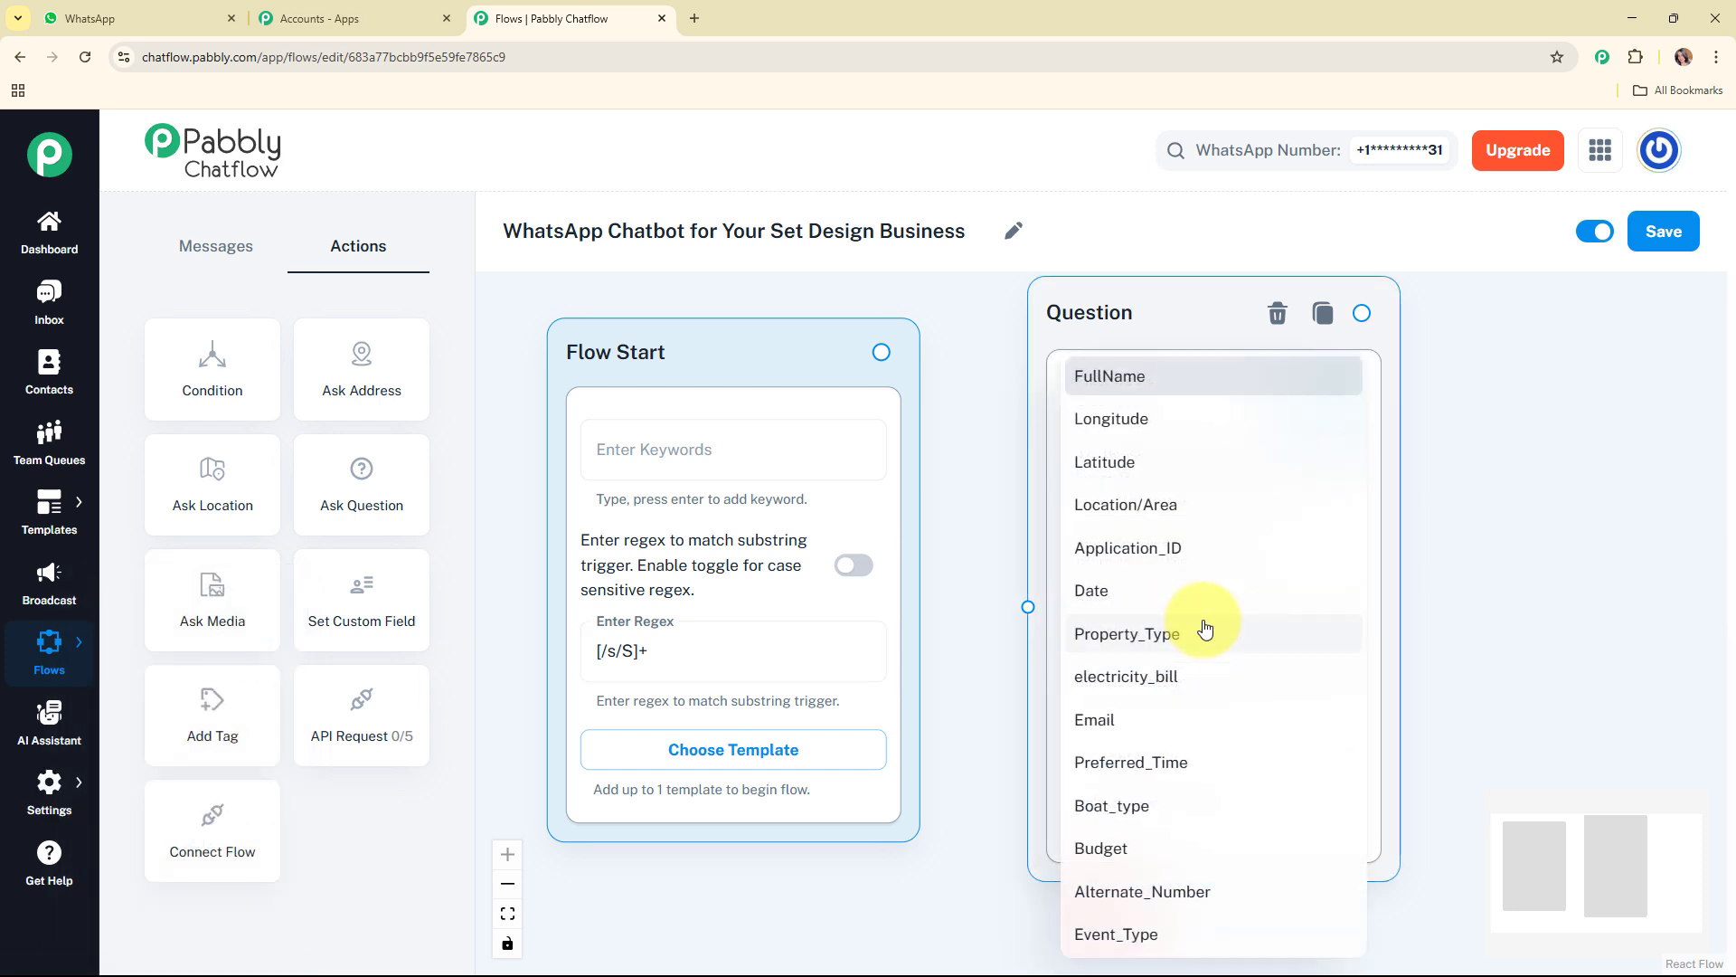
click(1153, 396)
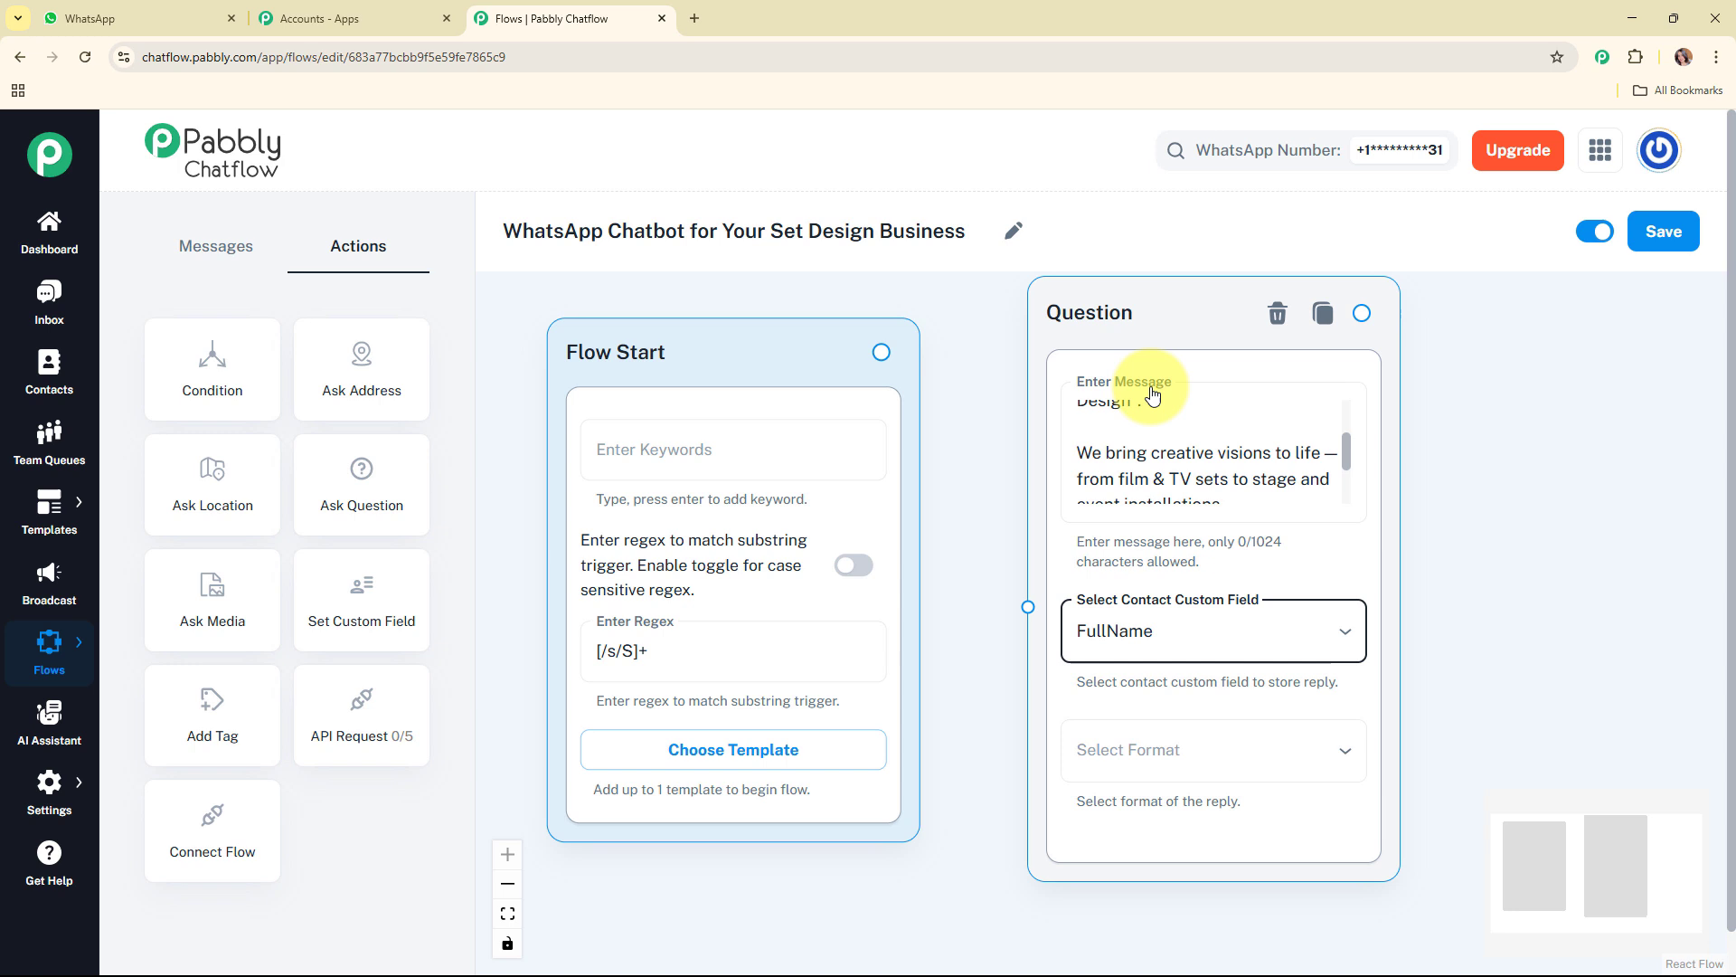
click(1241, 734)
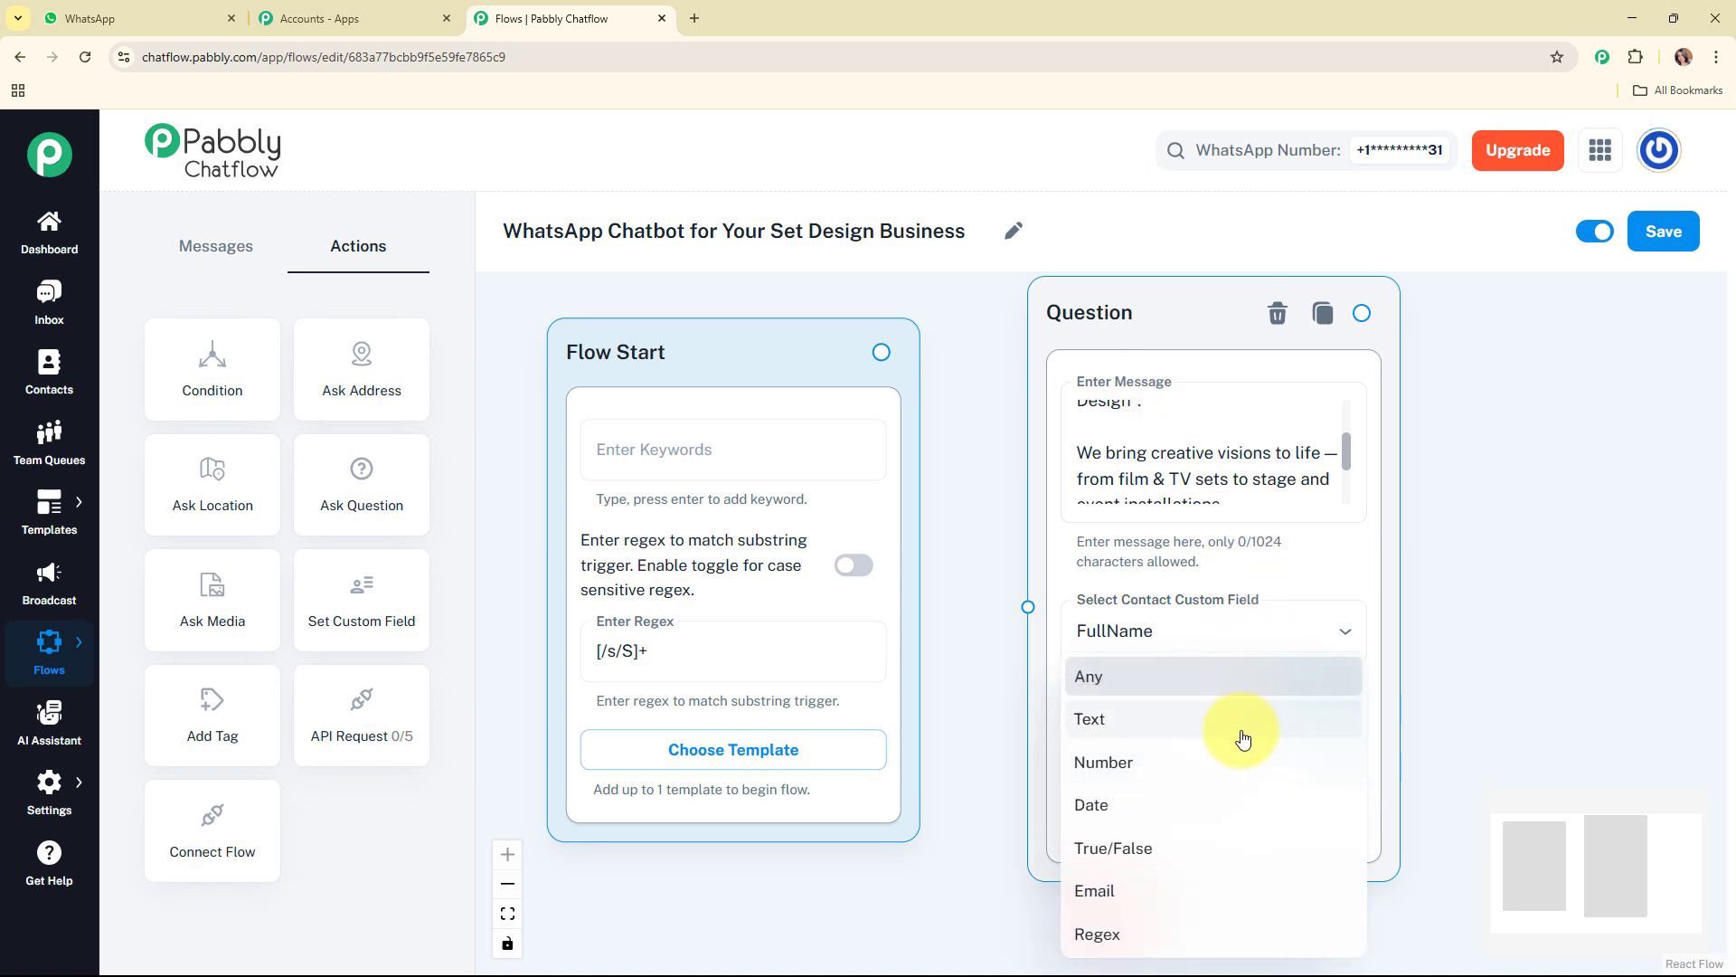
click(1242, 737)
drag(1580, 845, 1582, 885)
click(1065, 603)
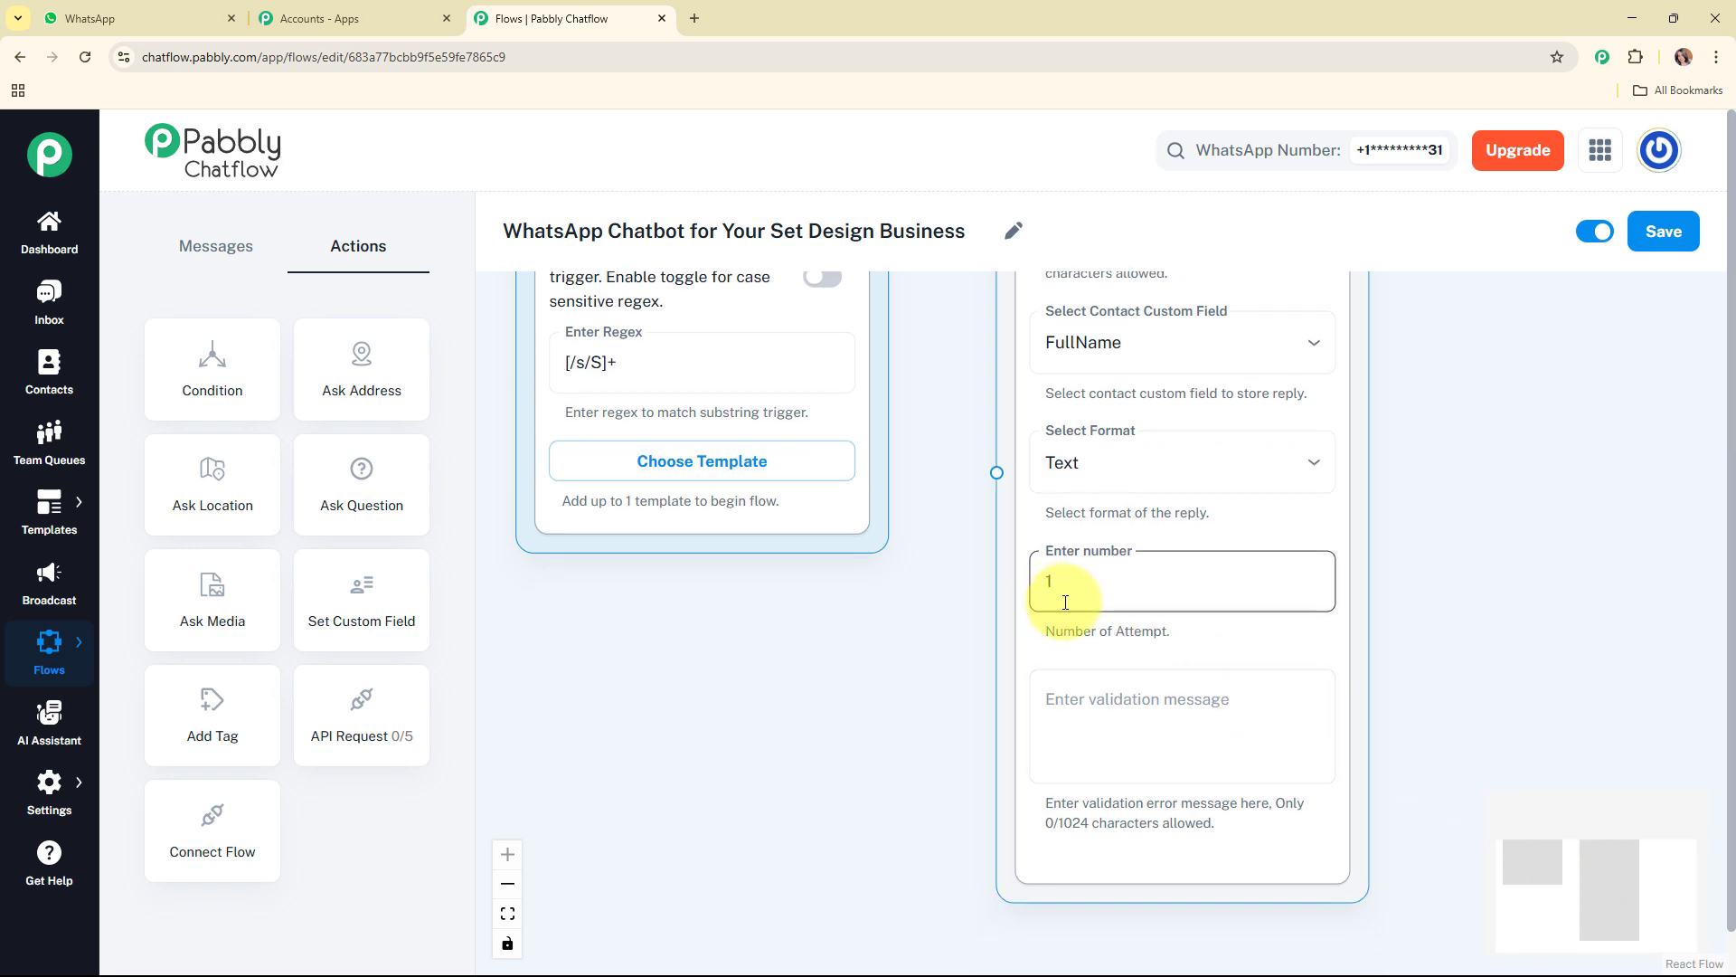
click(1148, 735)
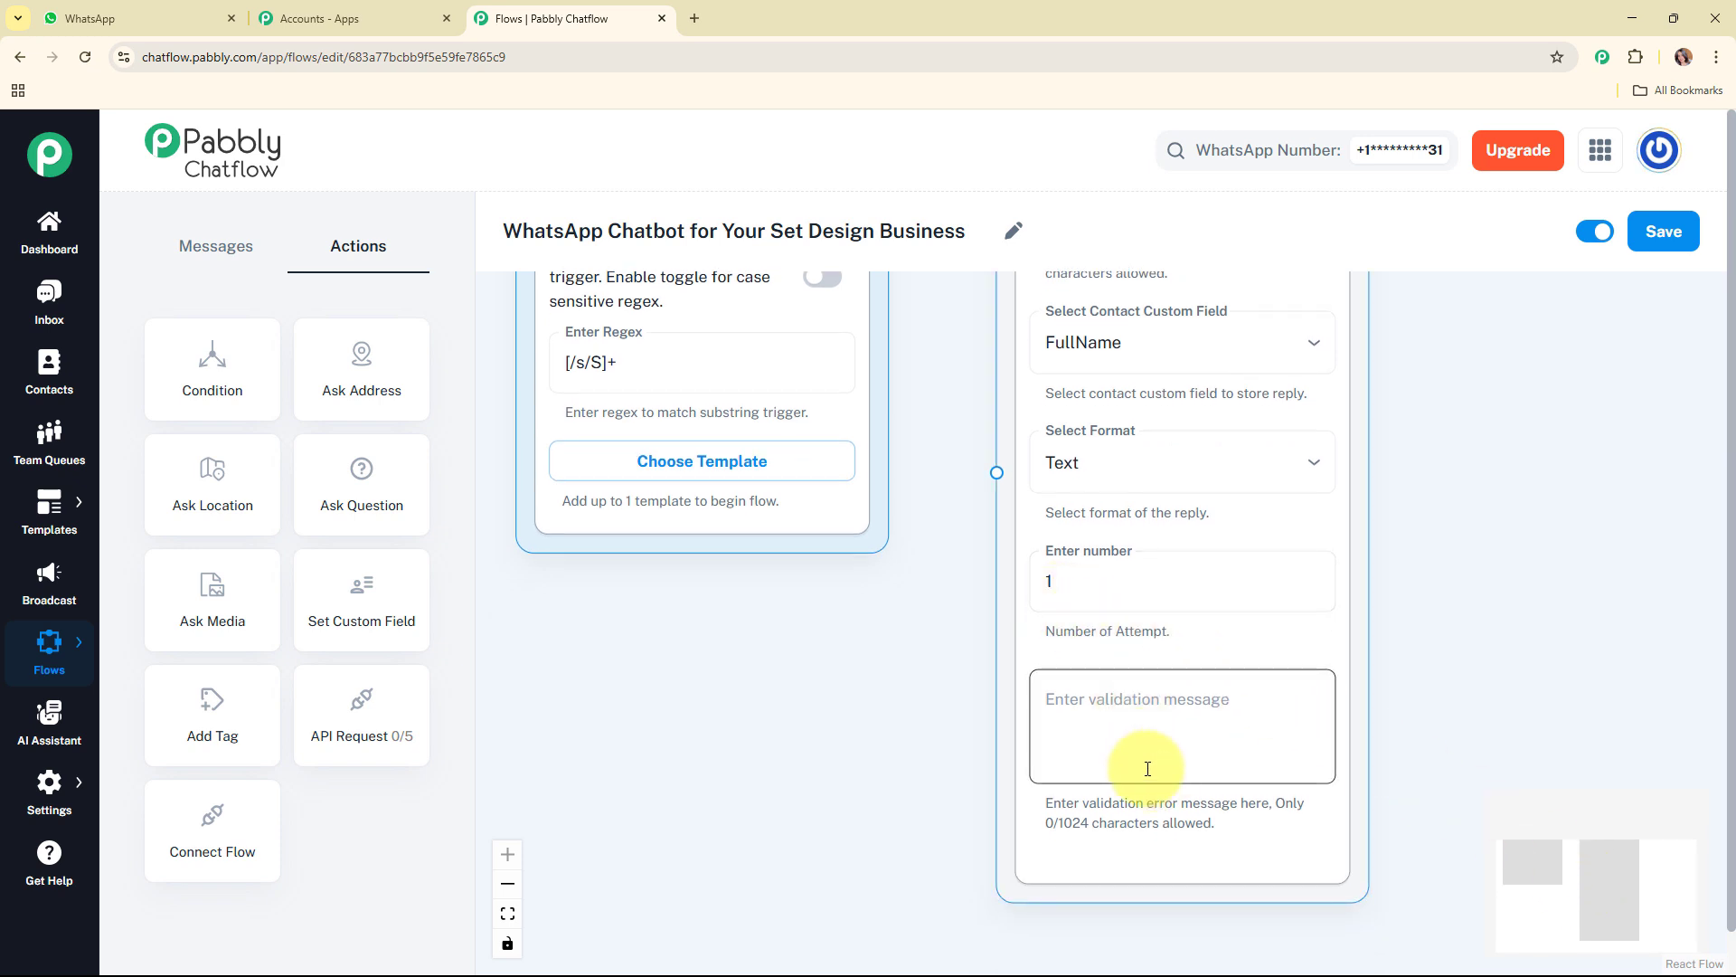
Step: Connect the Flow Start node's output to the Question node's input
drag(1544, 890, 1434, 817)
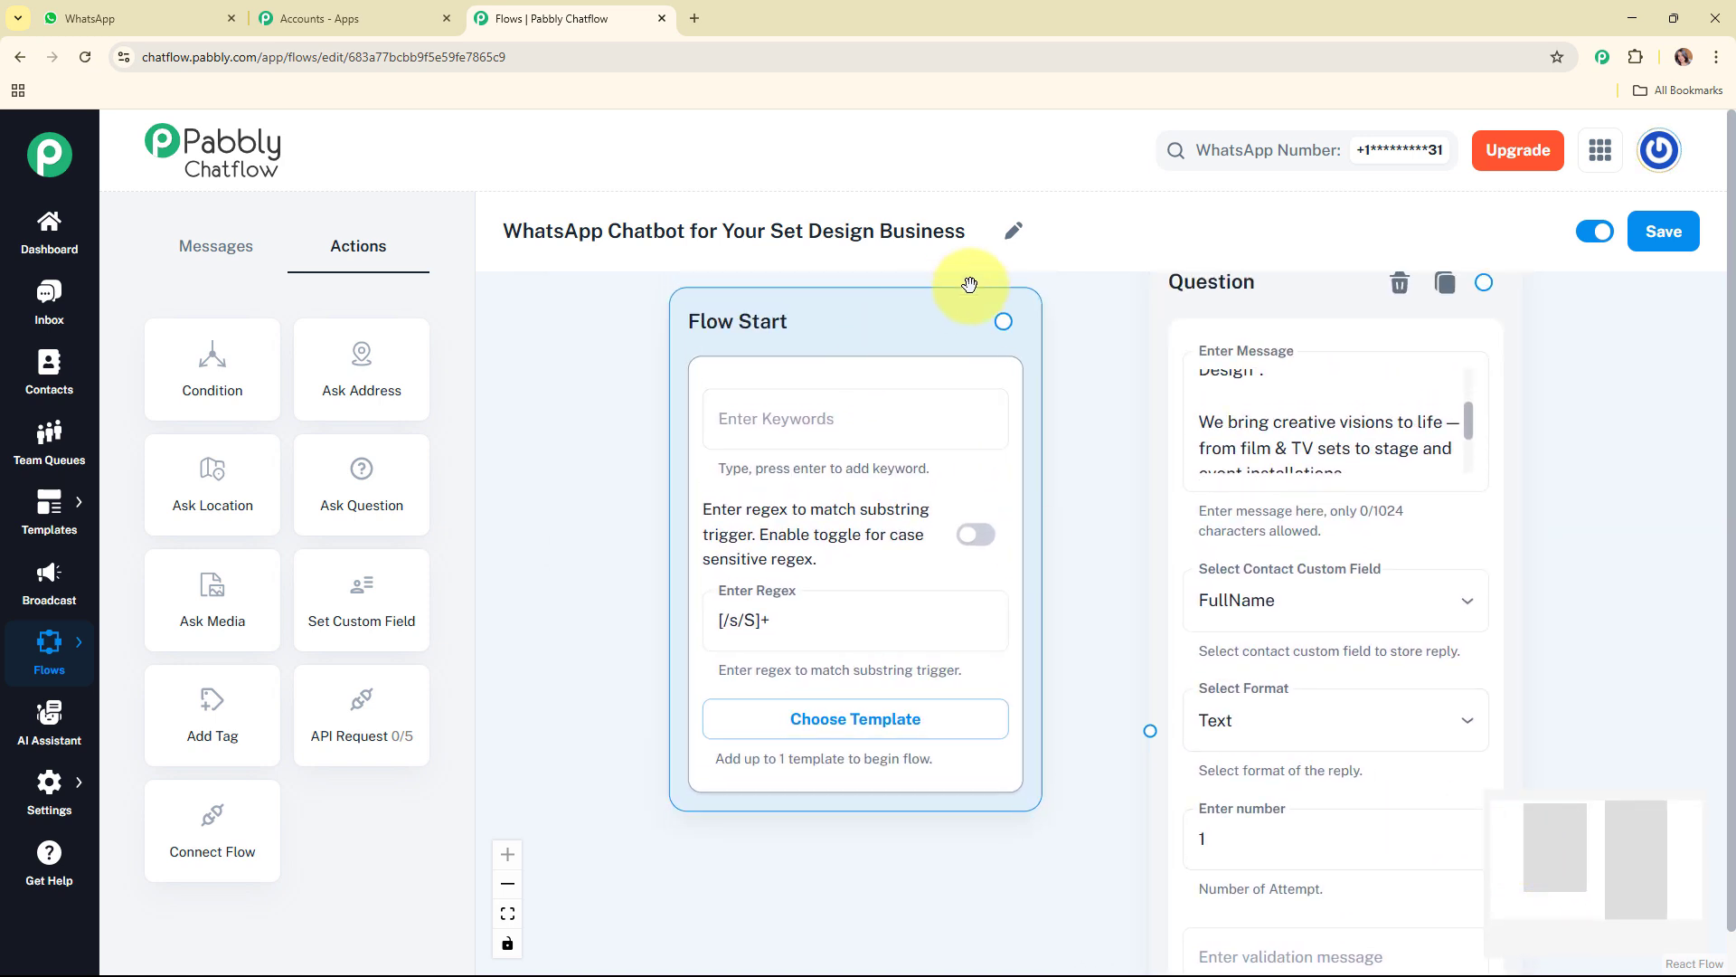
drag(1003, 320, 1127, 651)
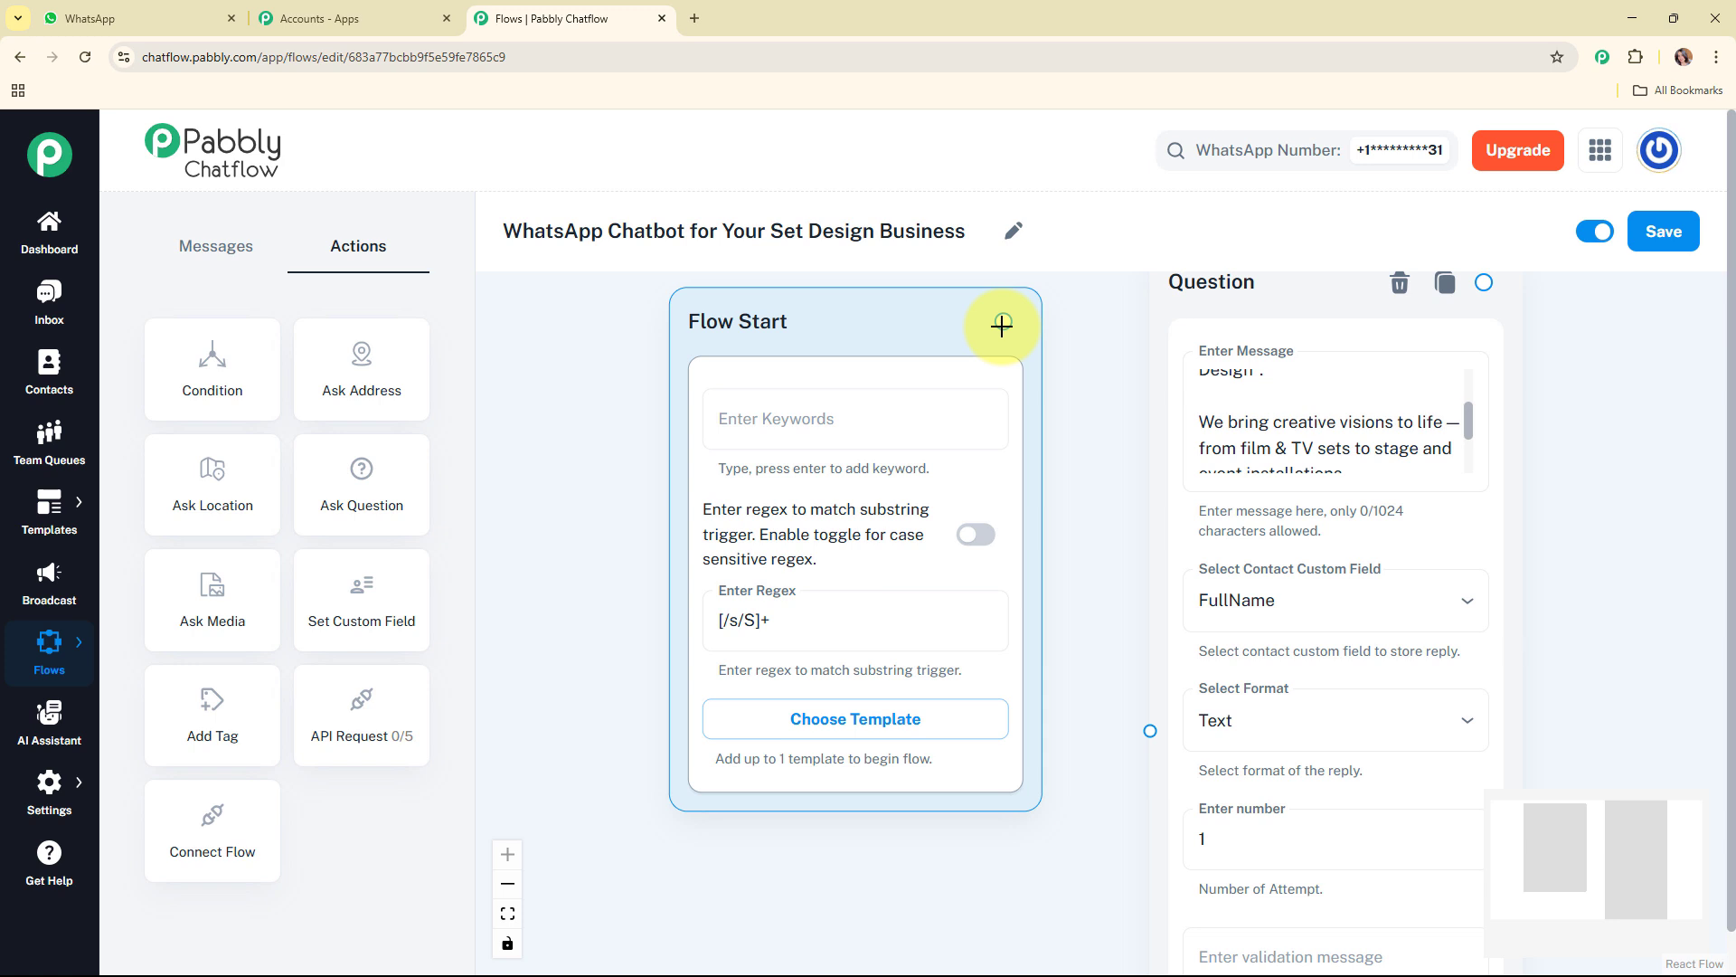
click(1189, 457)
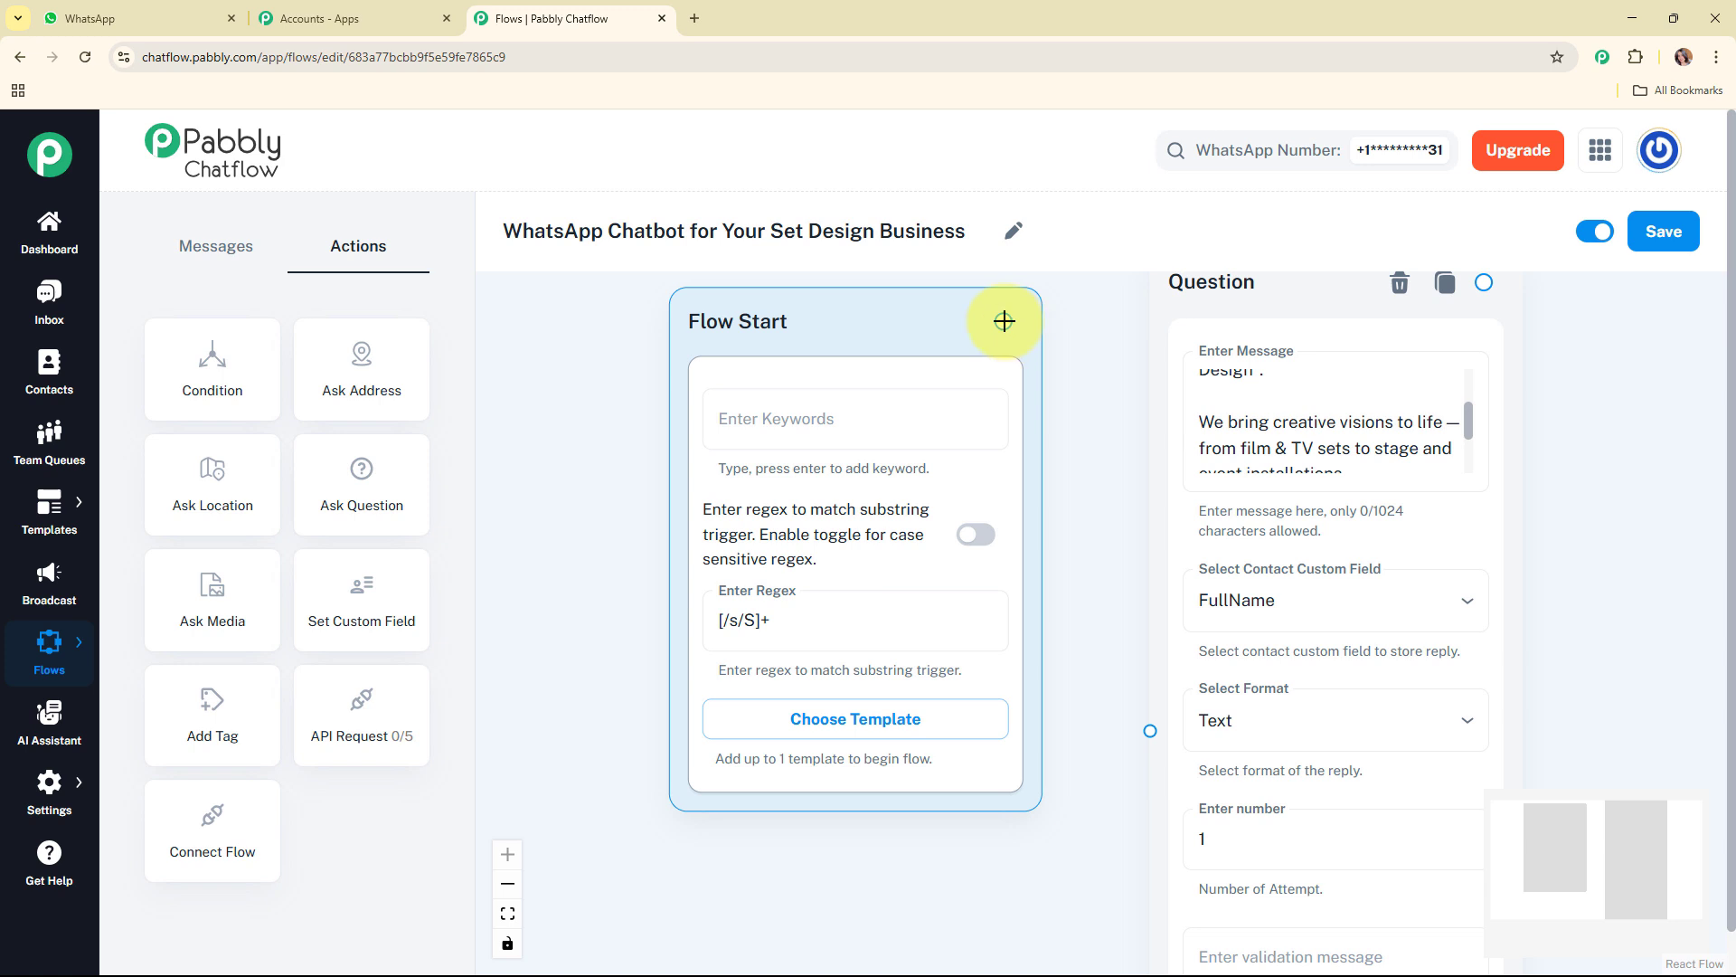
drag(1118, 582, 1148, 726)
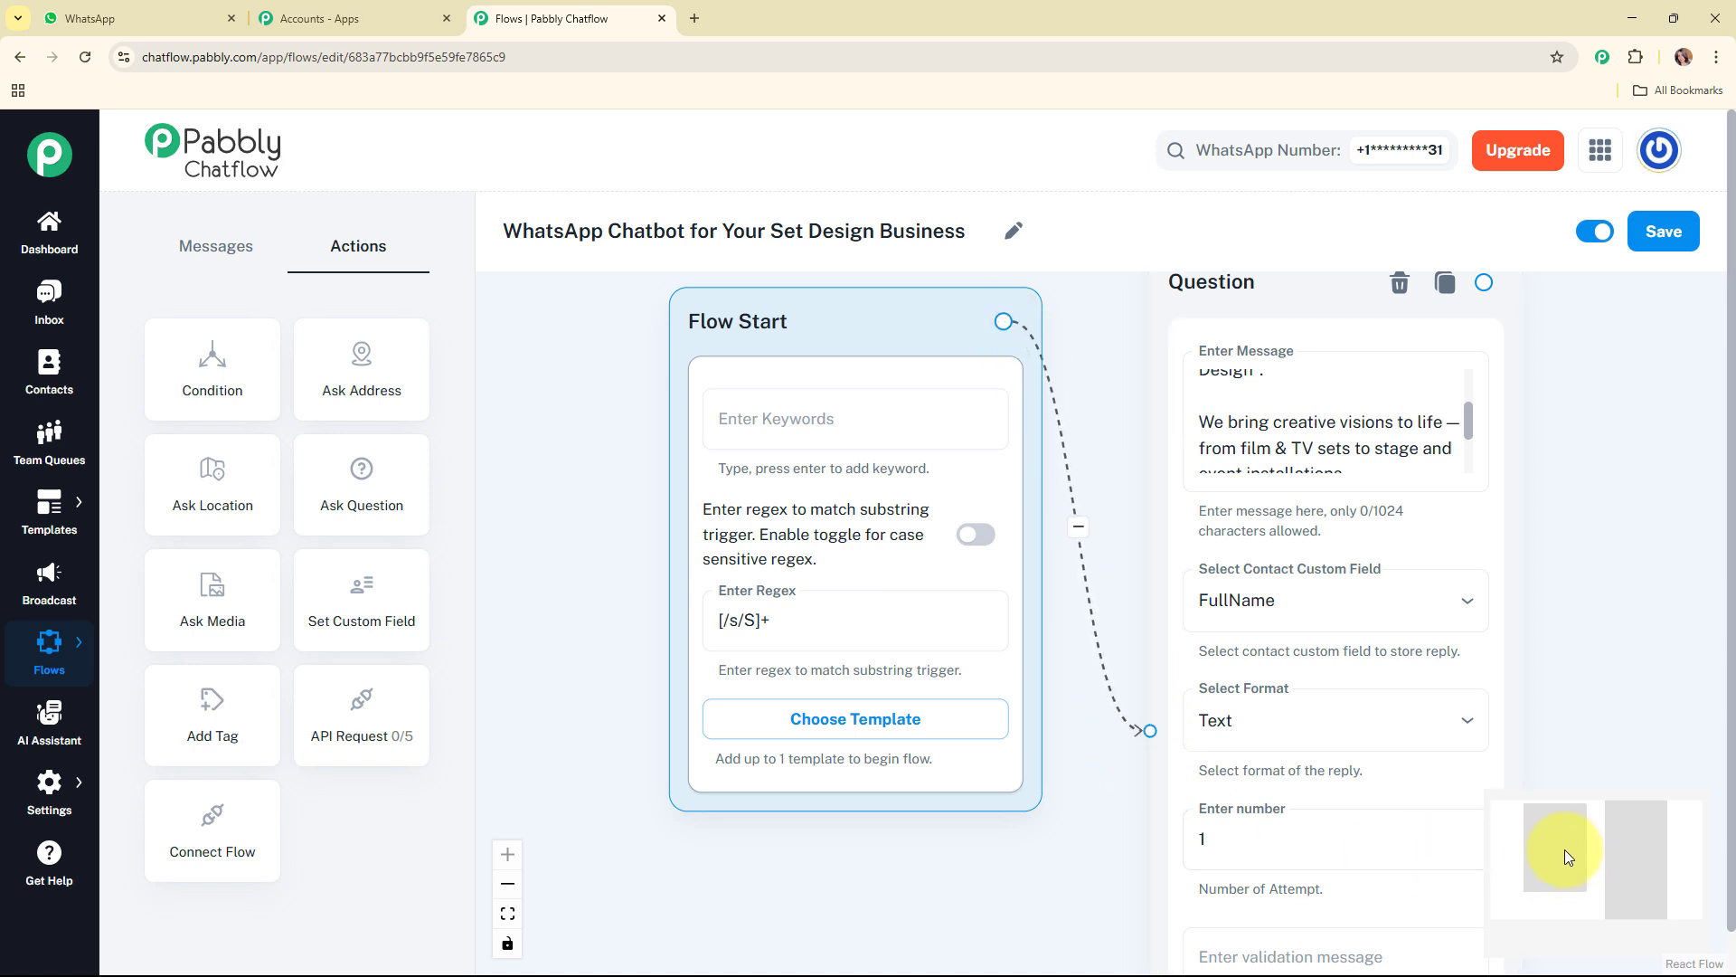
Step: Link the Question node's output to a new Text + Button message node placed beside it
drag(1565, 849, 1658, 848)
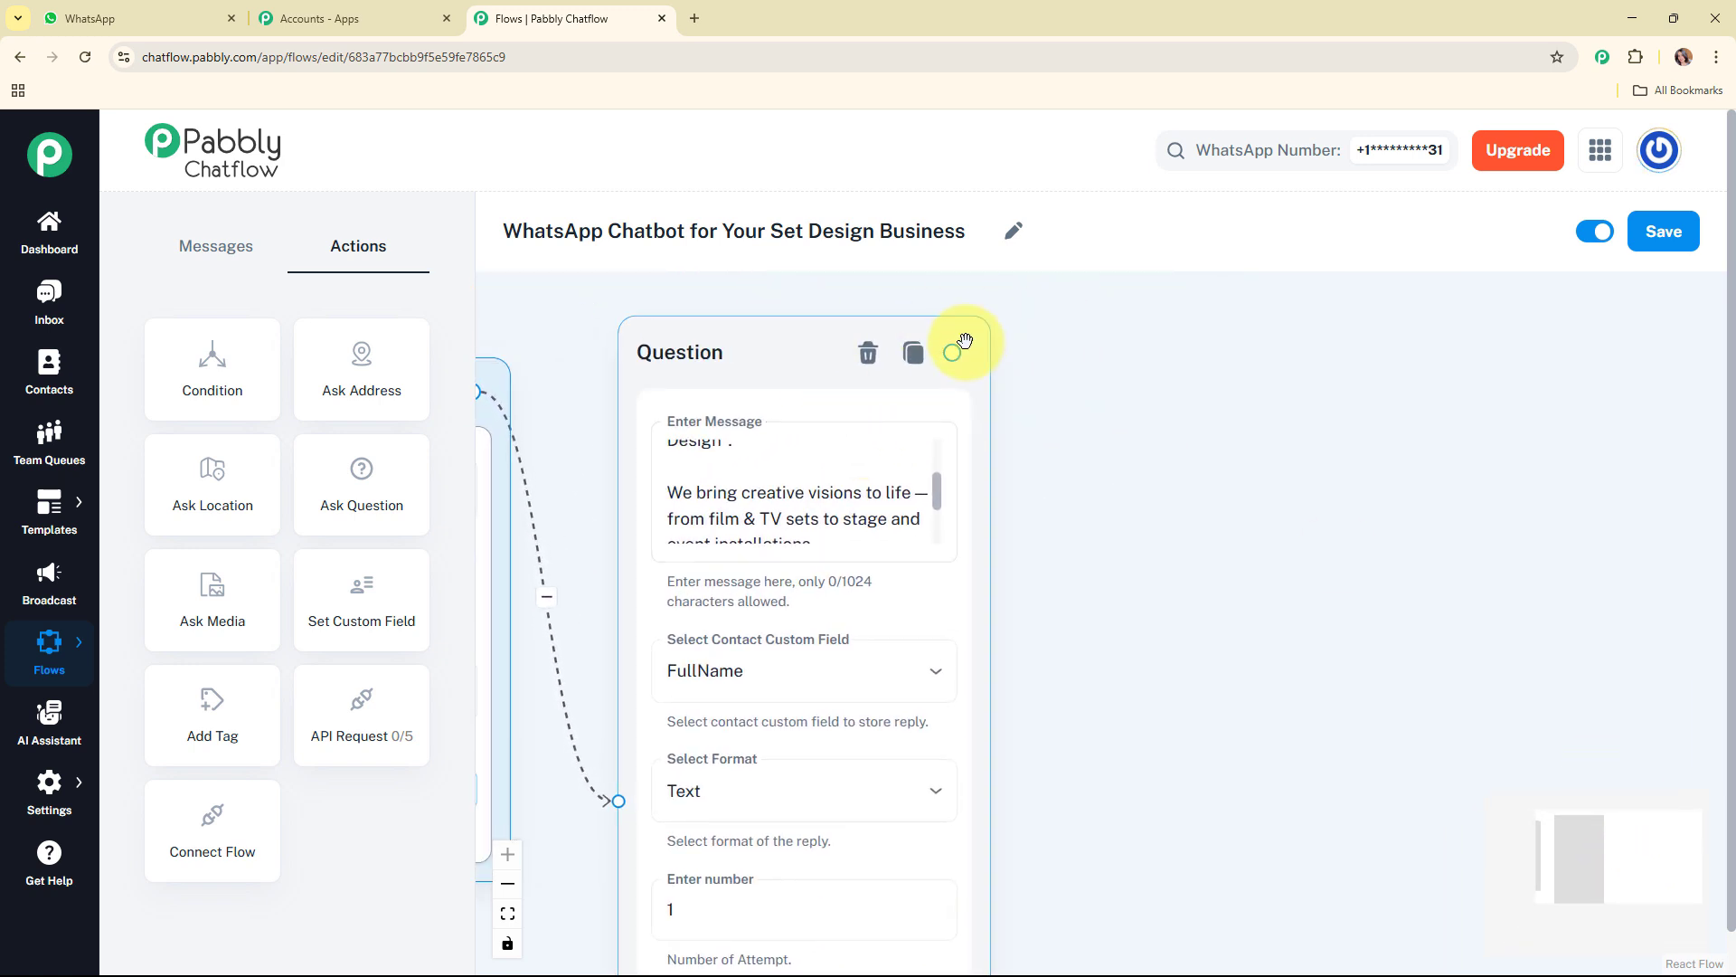
drag(952, 352, 1094, 455)
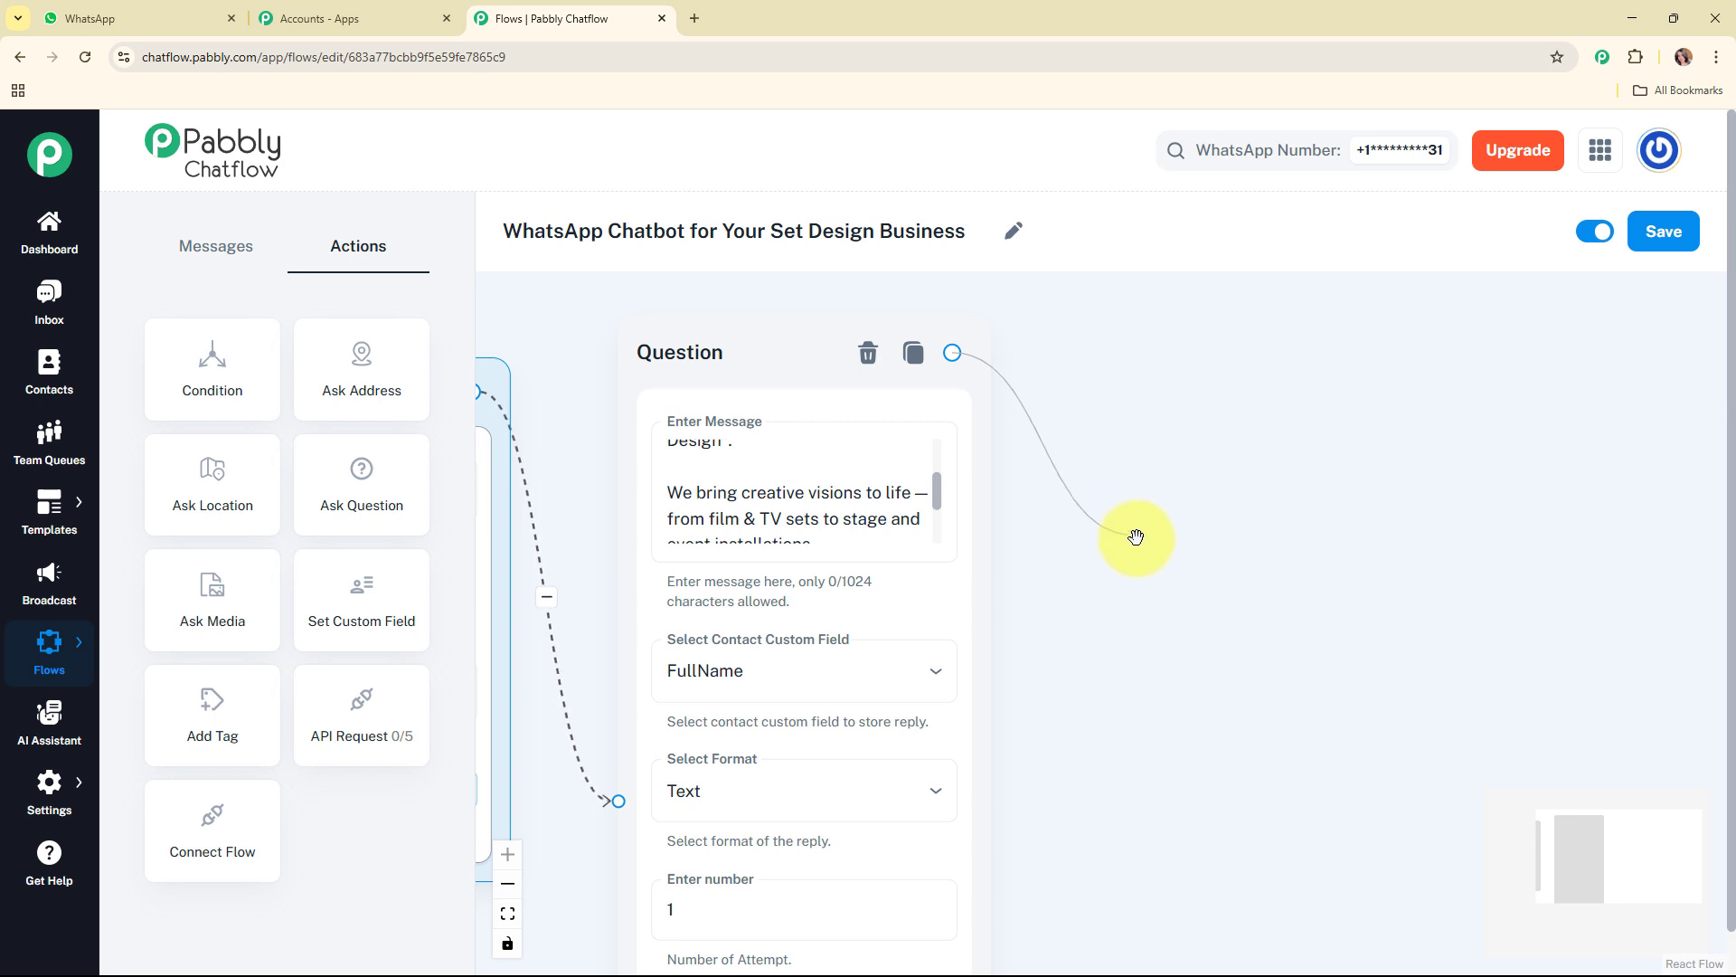
drag(1136, 537, 1289, 377)
click(1136, 608)
Step: Enter "Thanks! 🙌 How can we assist you today?" in the new message and add the buttons Our Services, Portfolio and Contact Team
click(1260, 529)
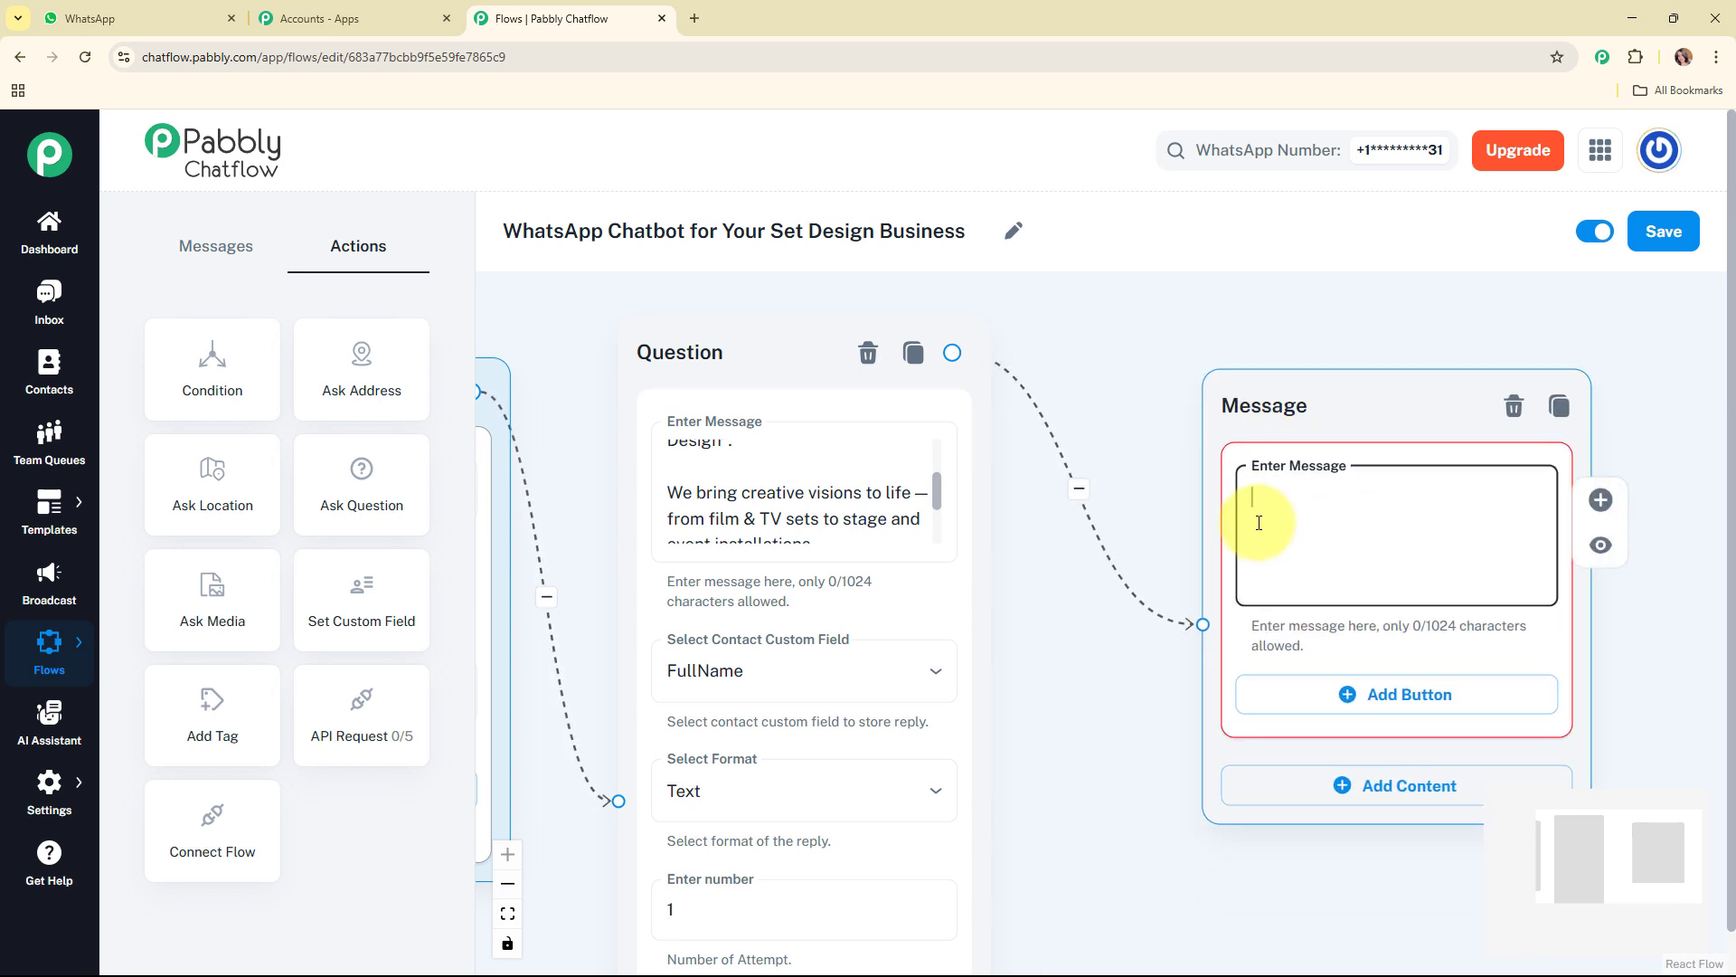
text(Thanks! 🙌  How can we assist you today?)
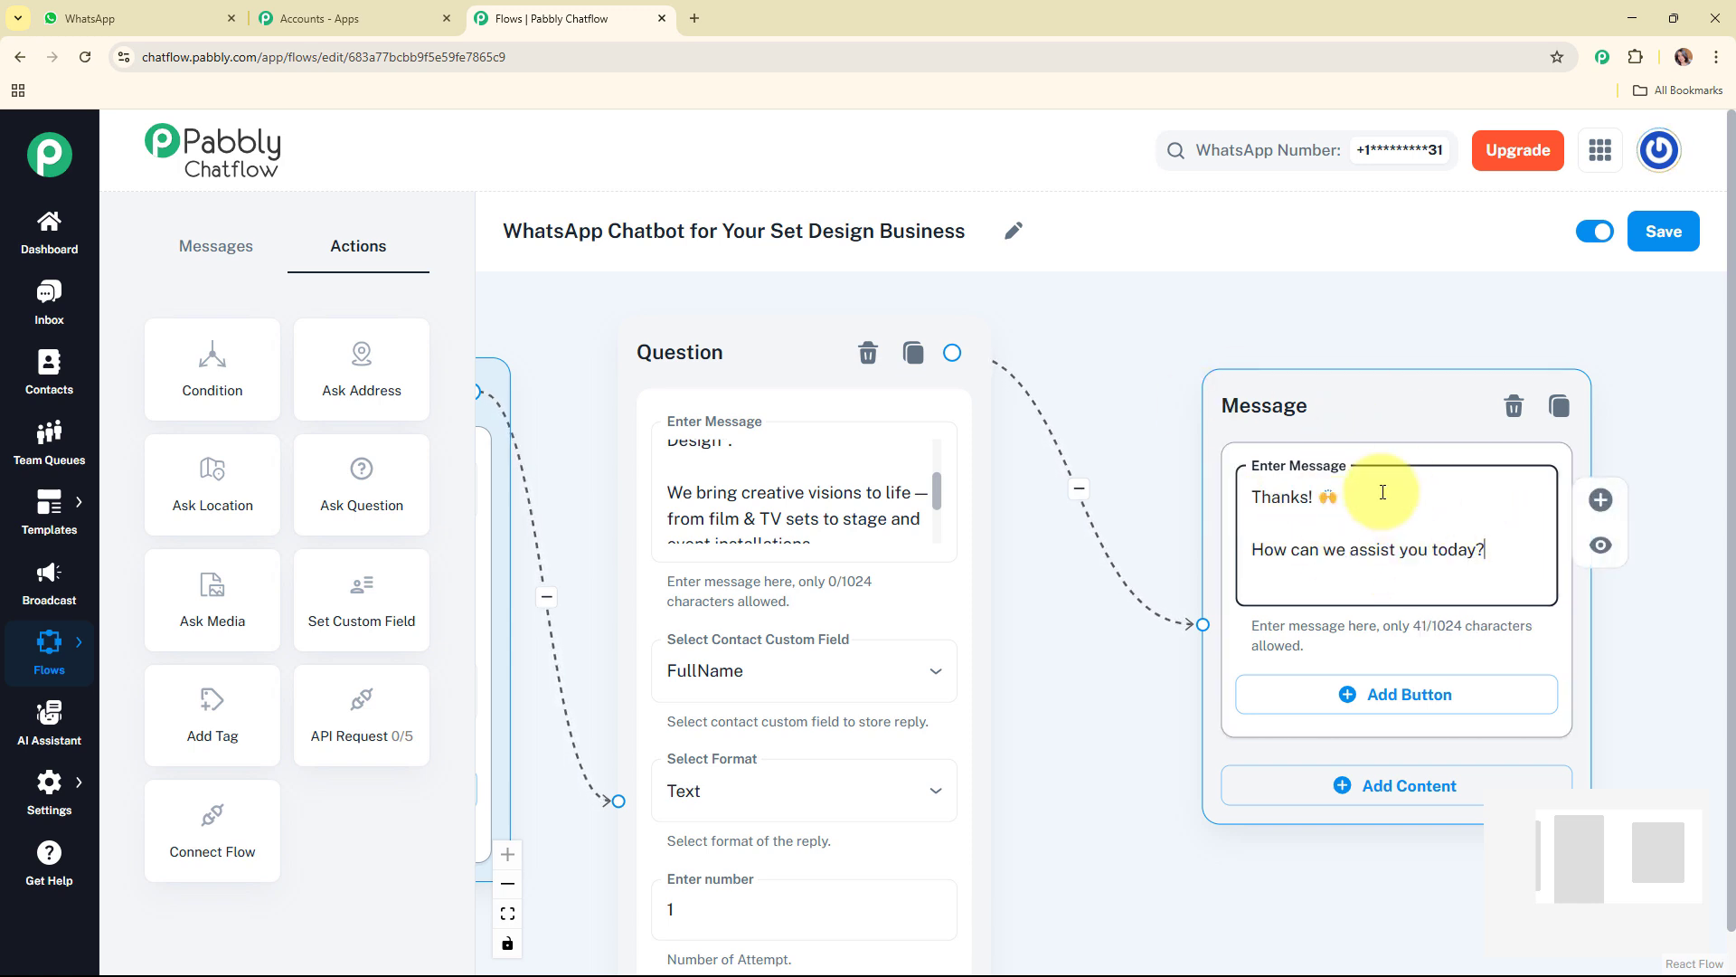
click(1344, 695)
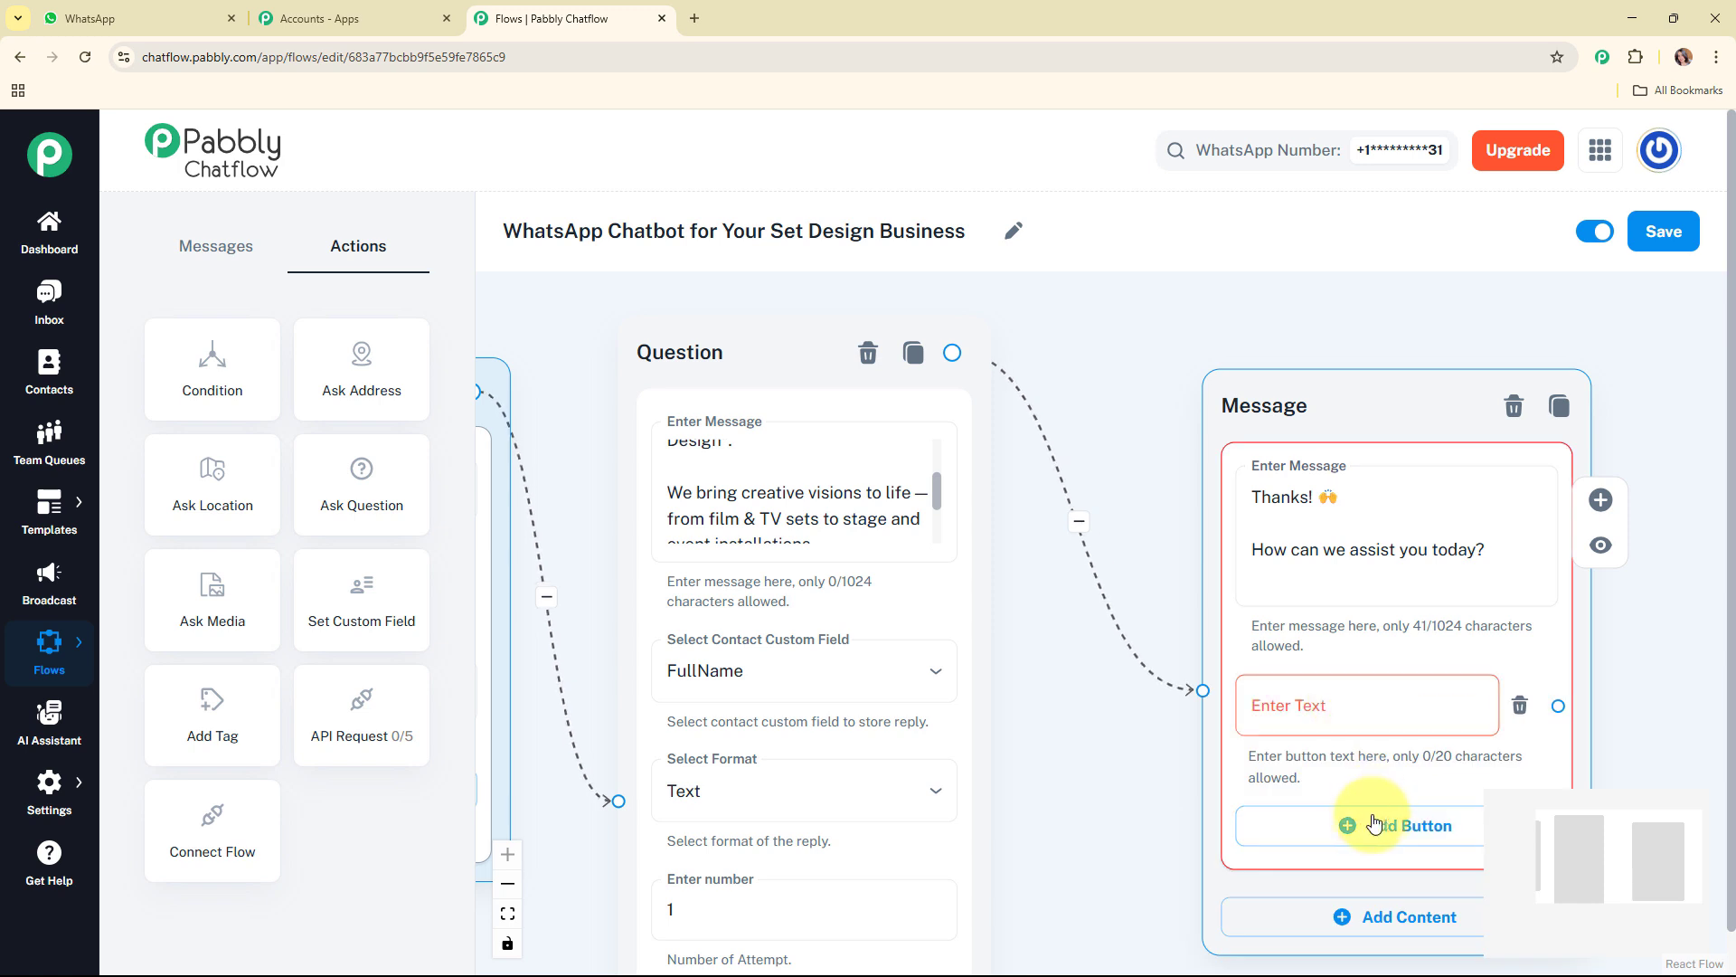
click(1374, 825)
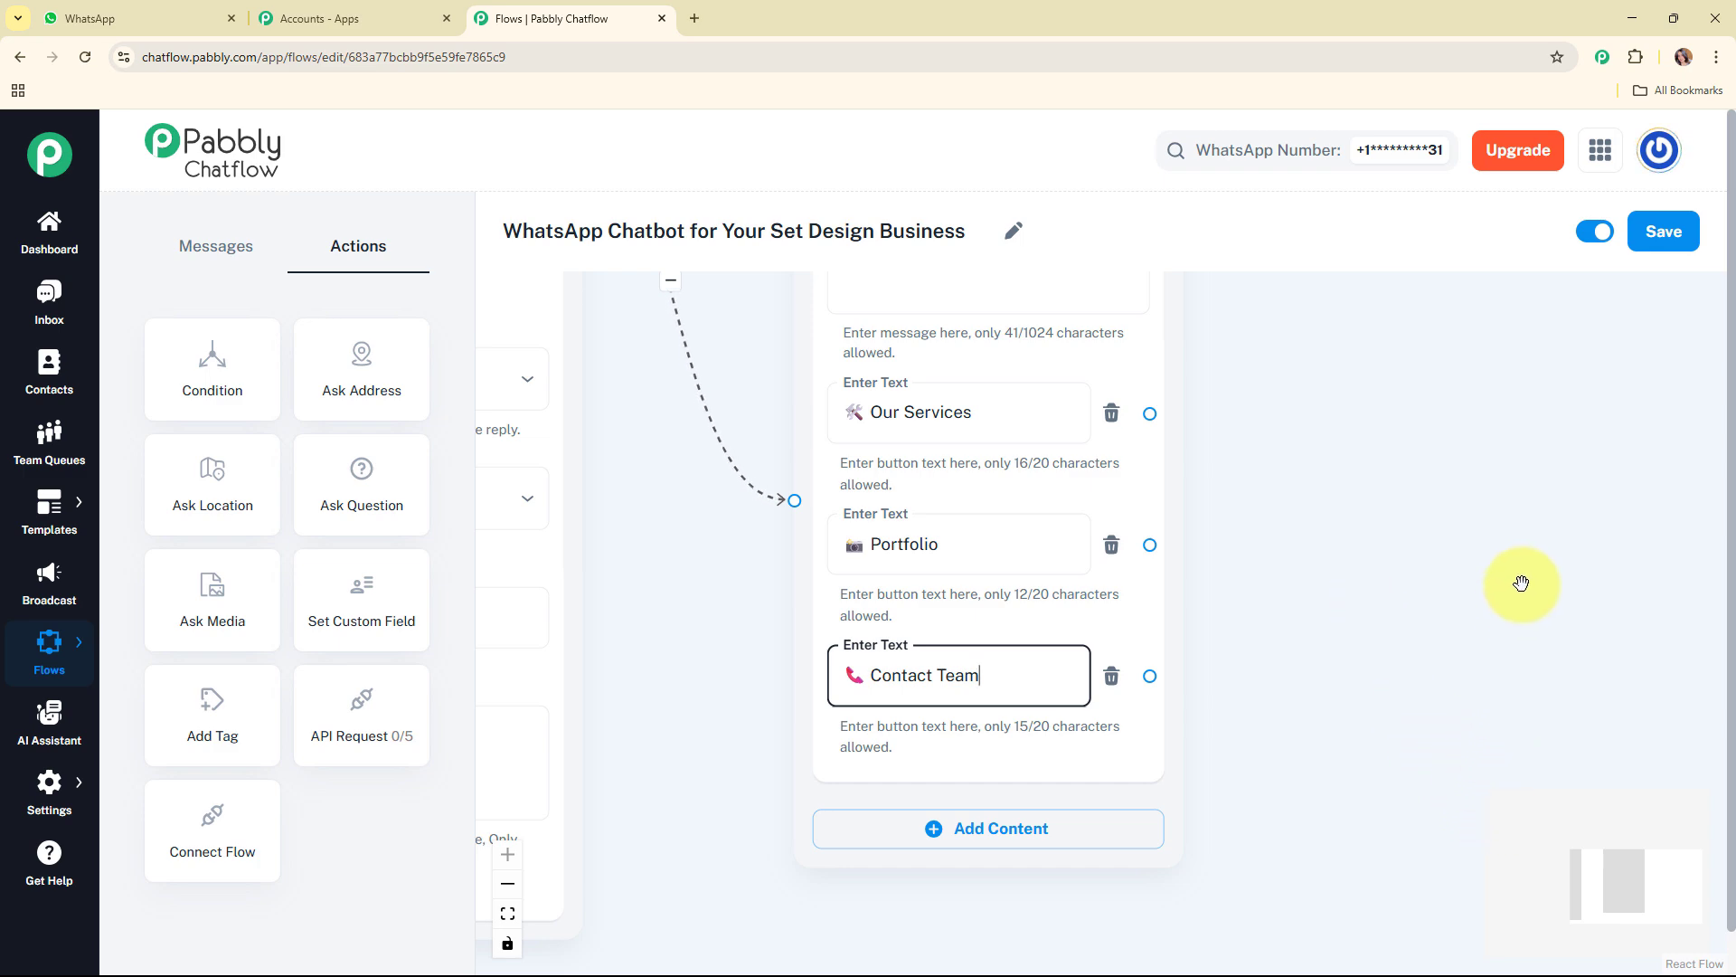
Step: Link the Our Services button of the "How can we assist you today?" message to a new Text + Button message node
scroll(1520, 583, down, 3)
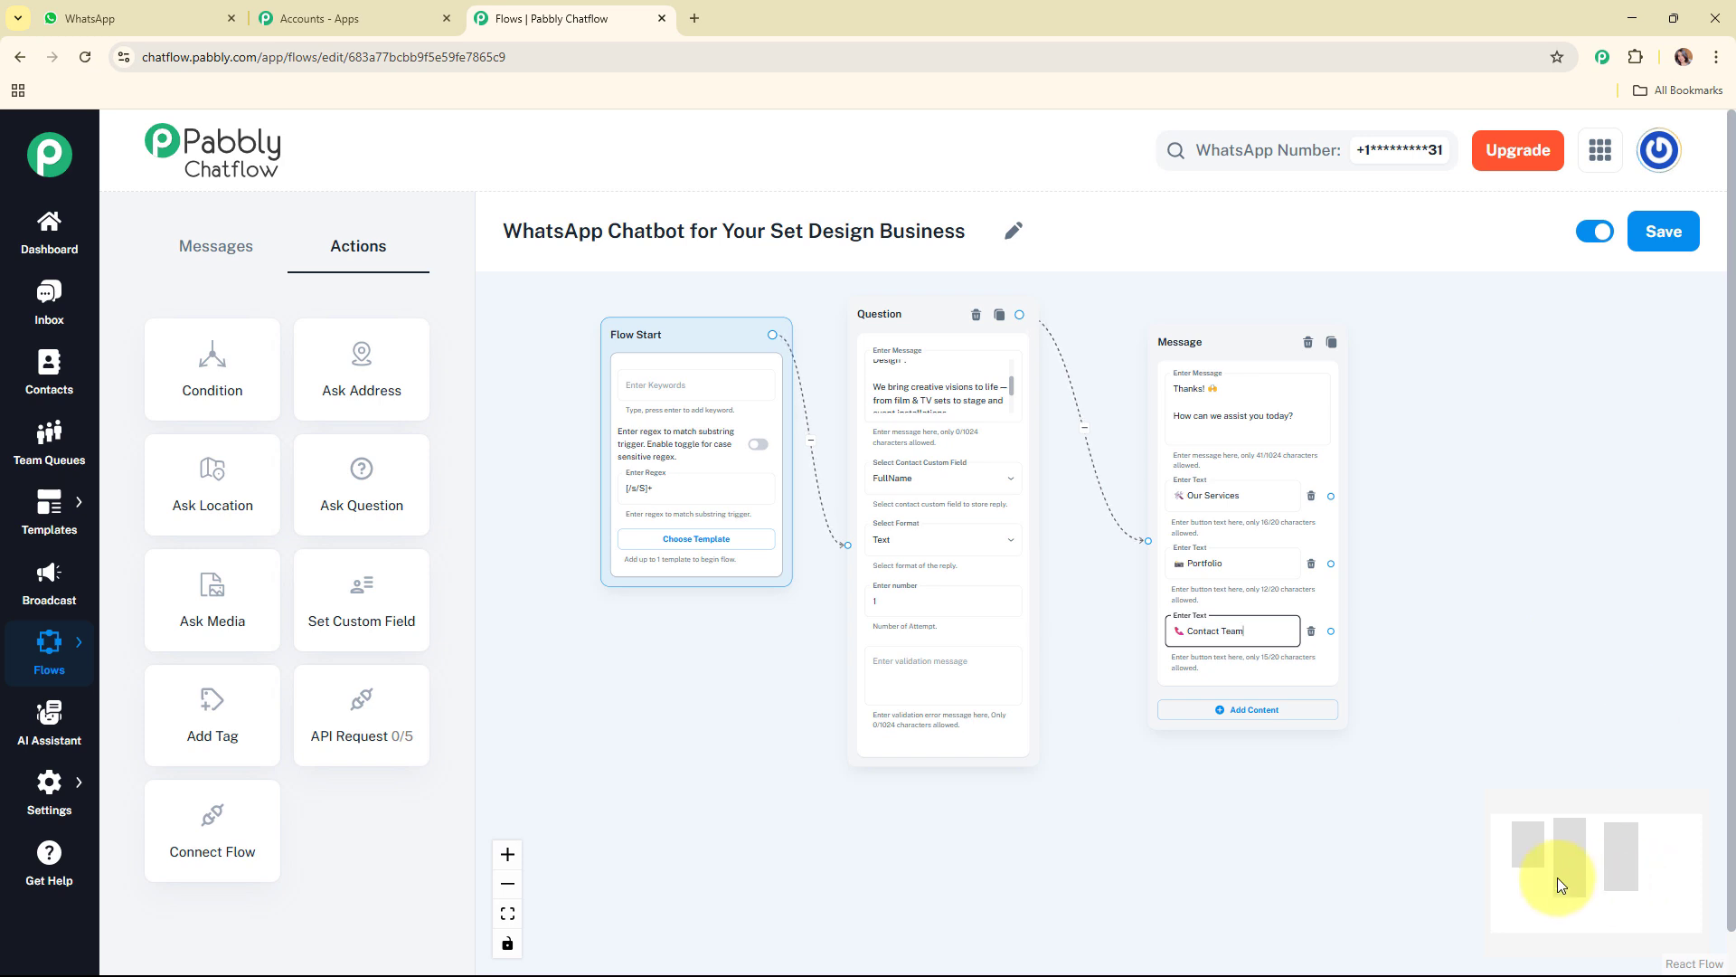
drag(1557, 877, 1643, 860)
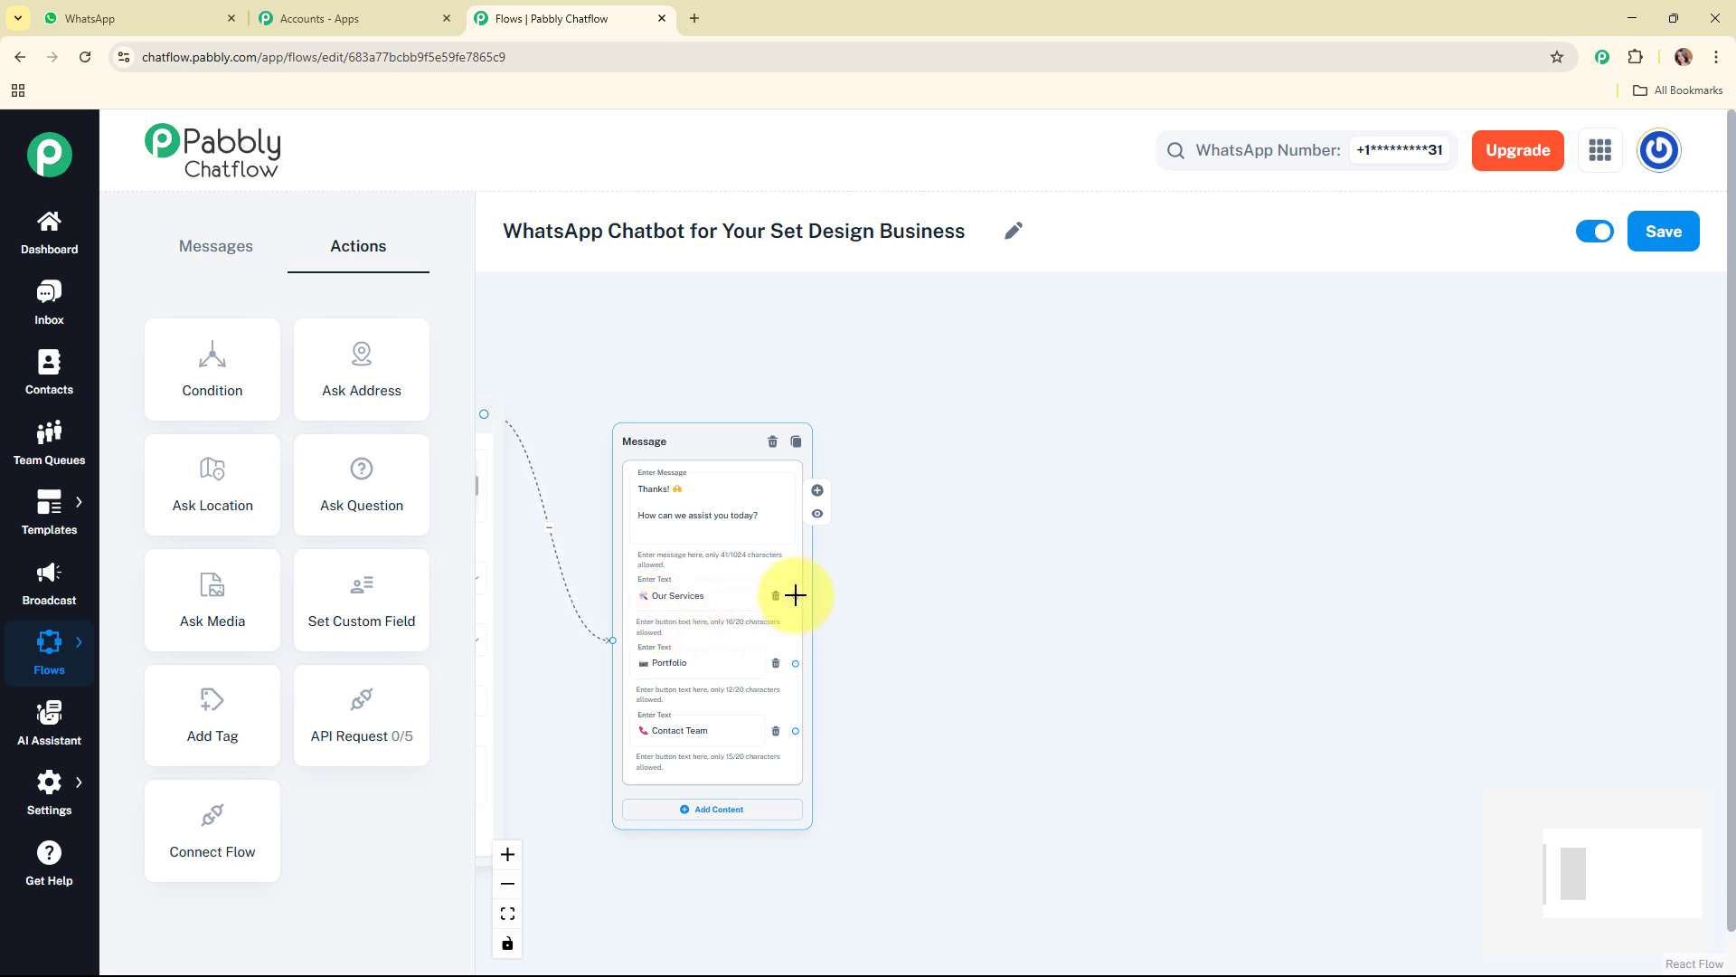
drag(796, 595, 969, 321)
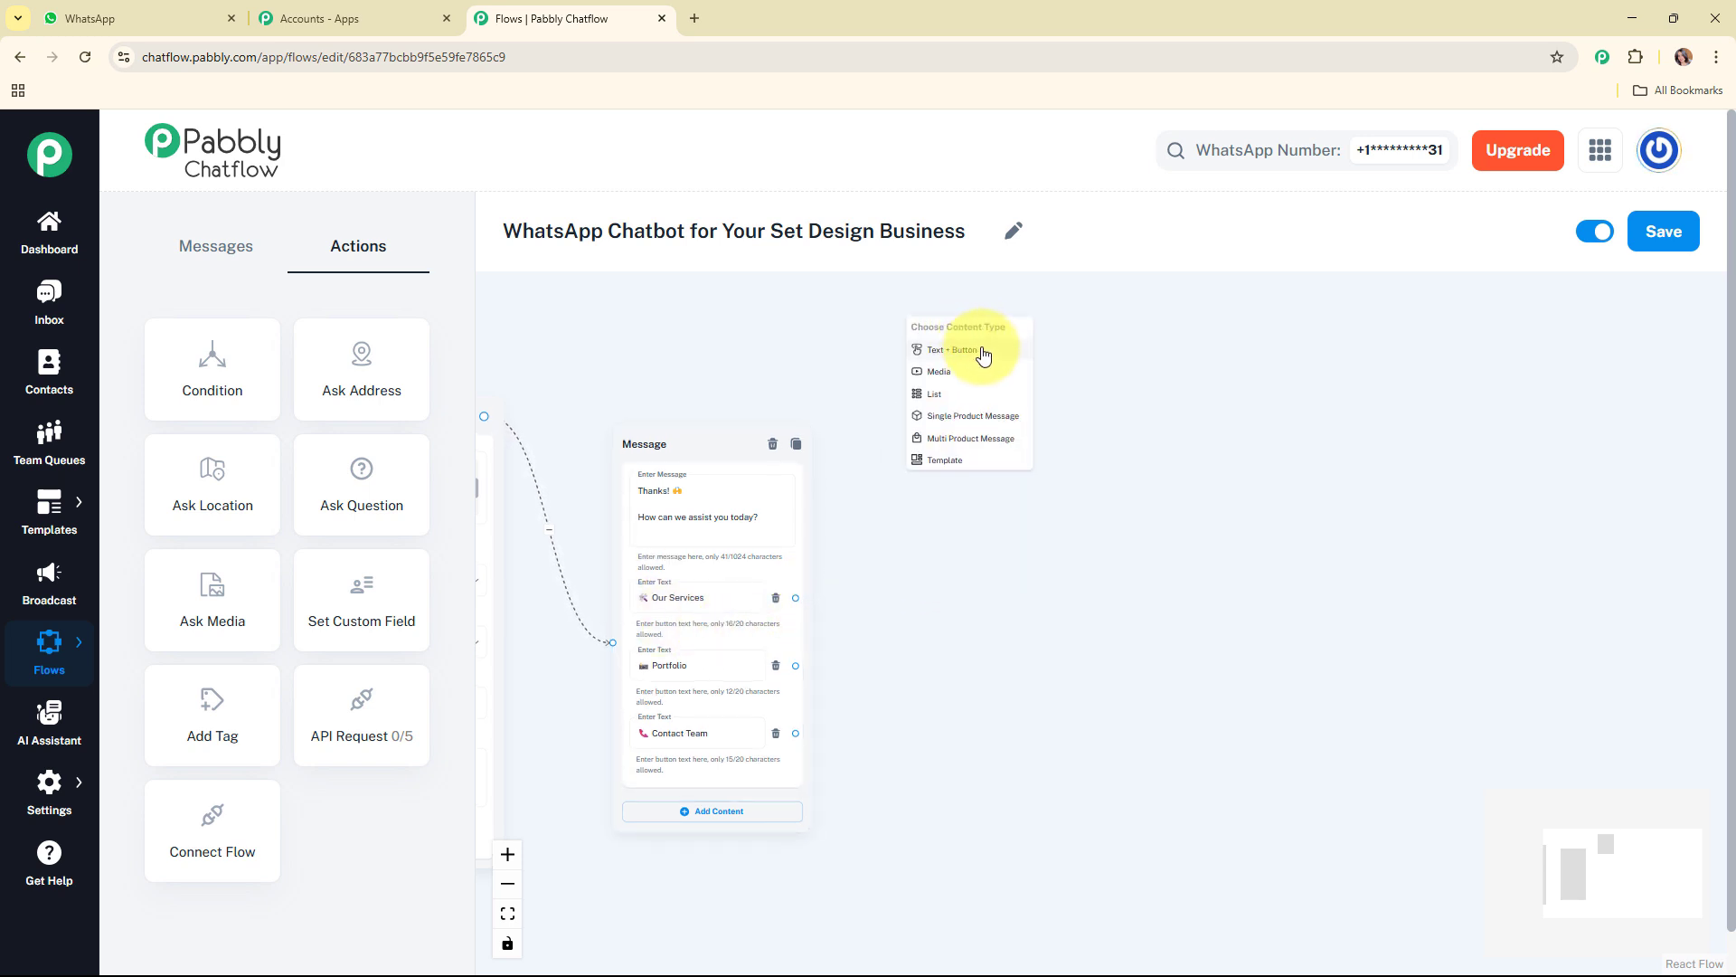
click(983, 352)
Step: Enter the "Here's what we offer at VisionScape" services text in the new message and add the buttons Portfolio, Contact Team and Request Quote
click(1013, 446)
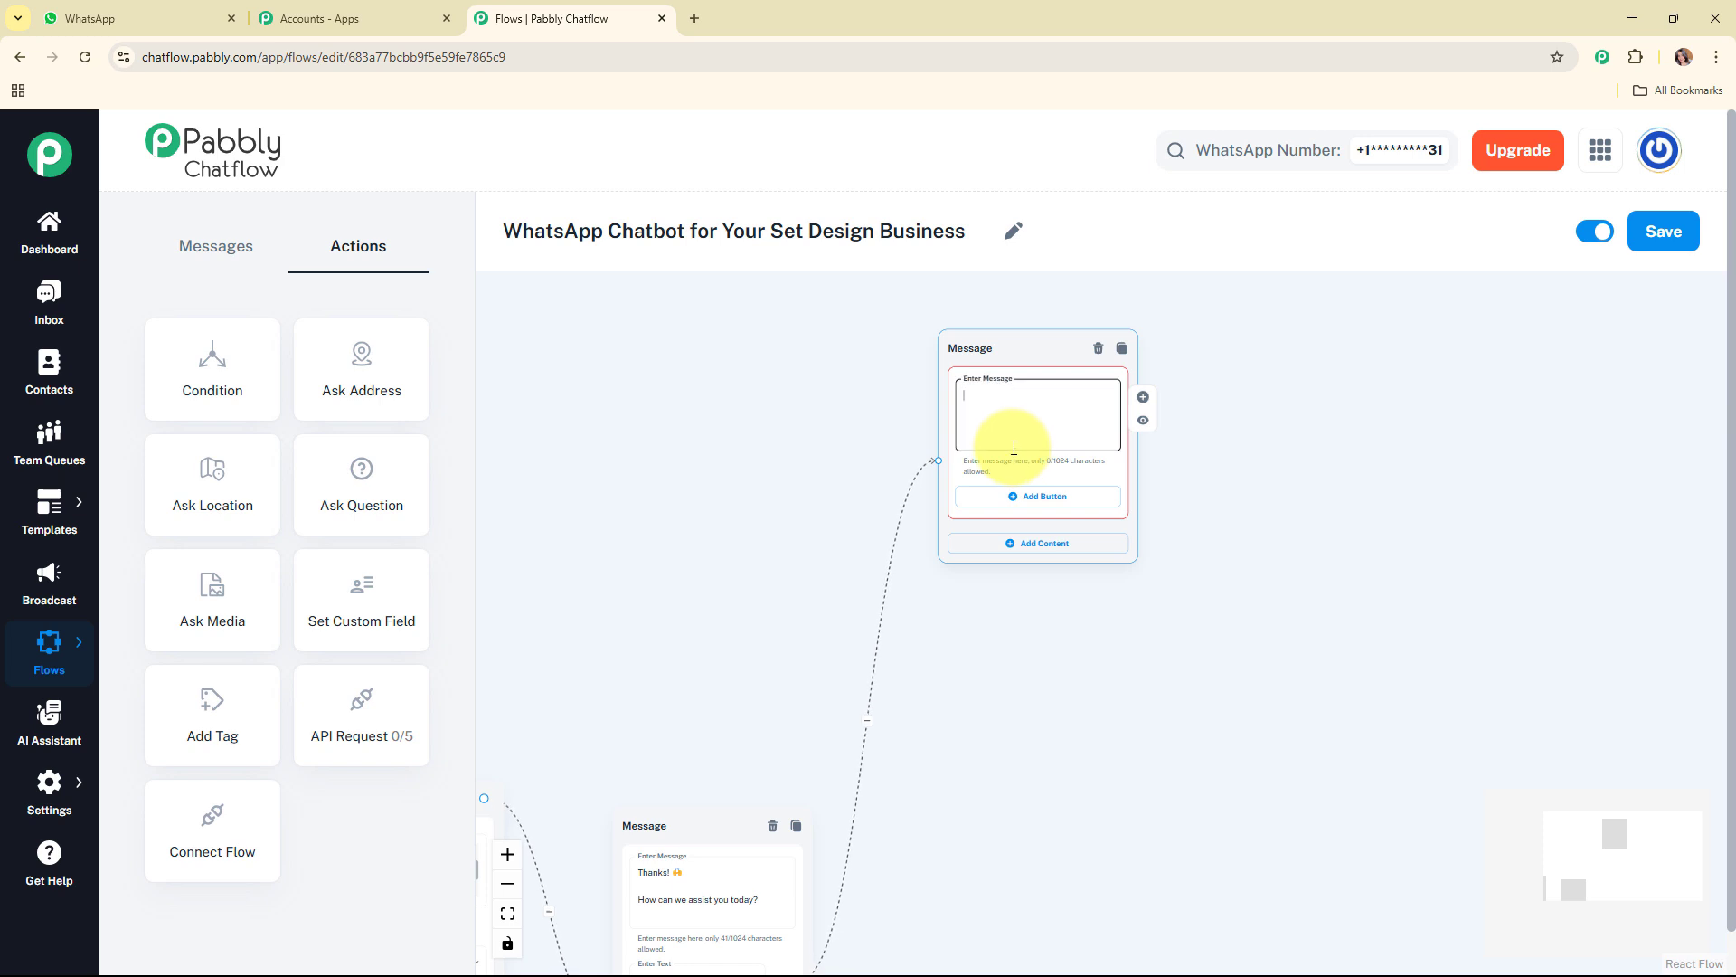
key(ctrl+v)
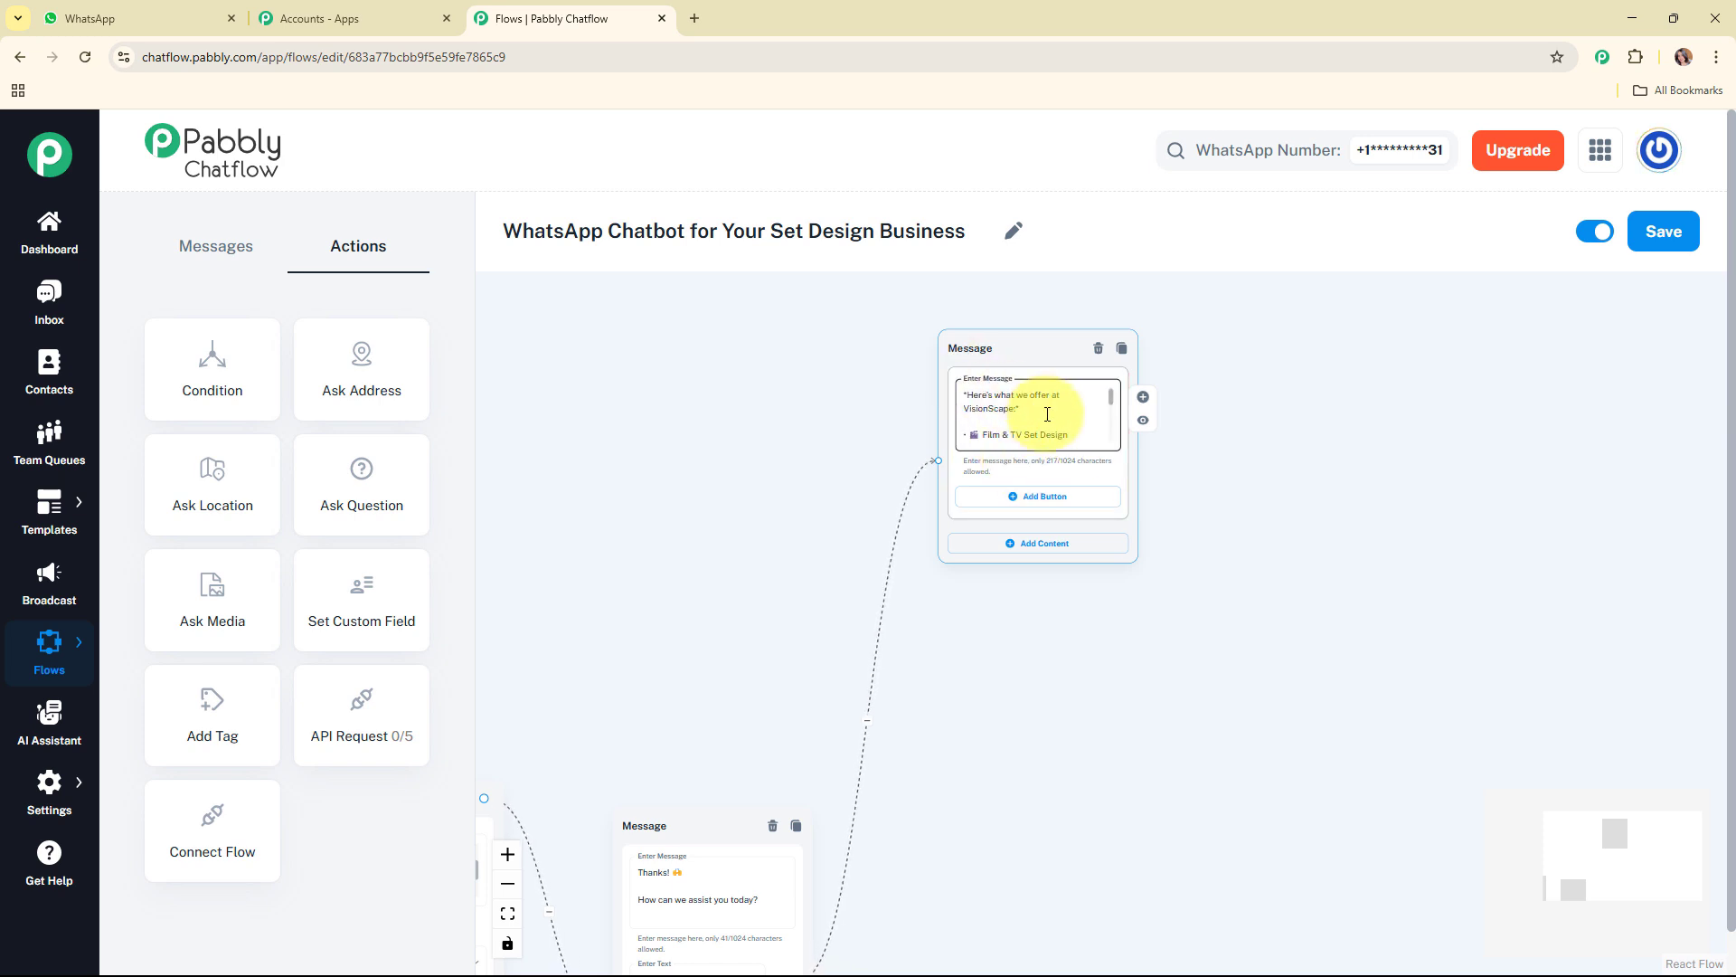
drag(1112, 404, 1113, 425)
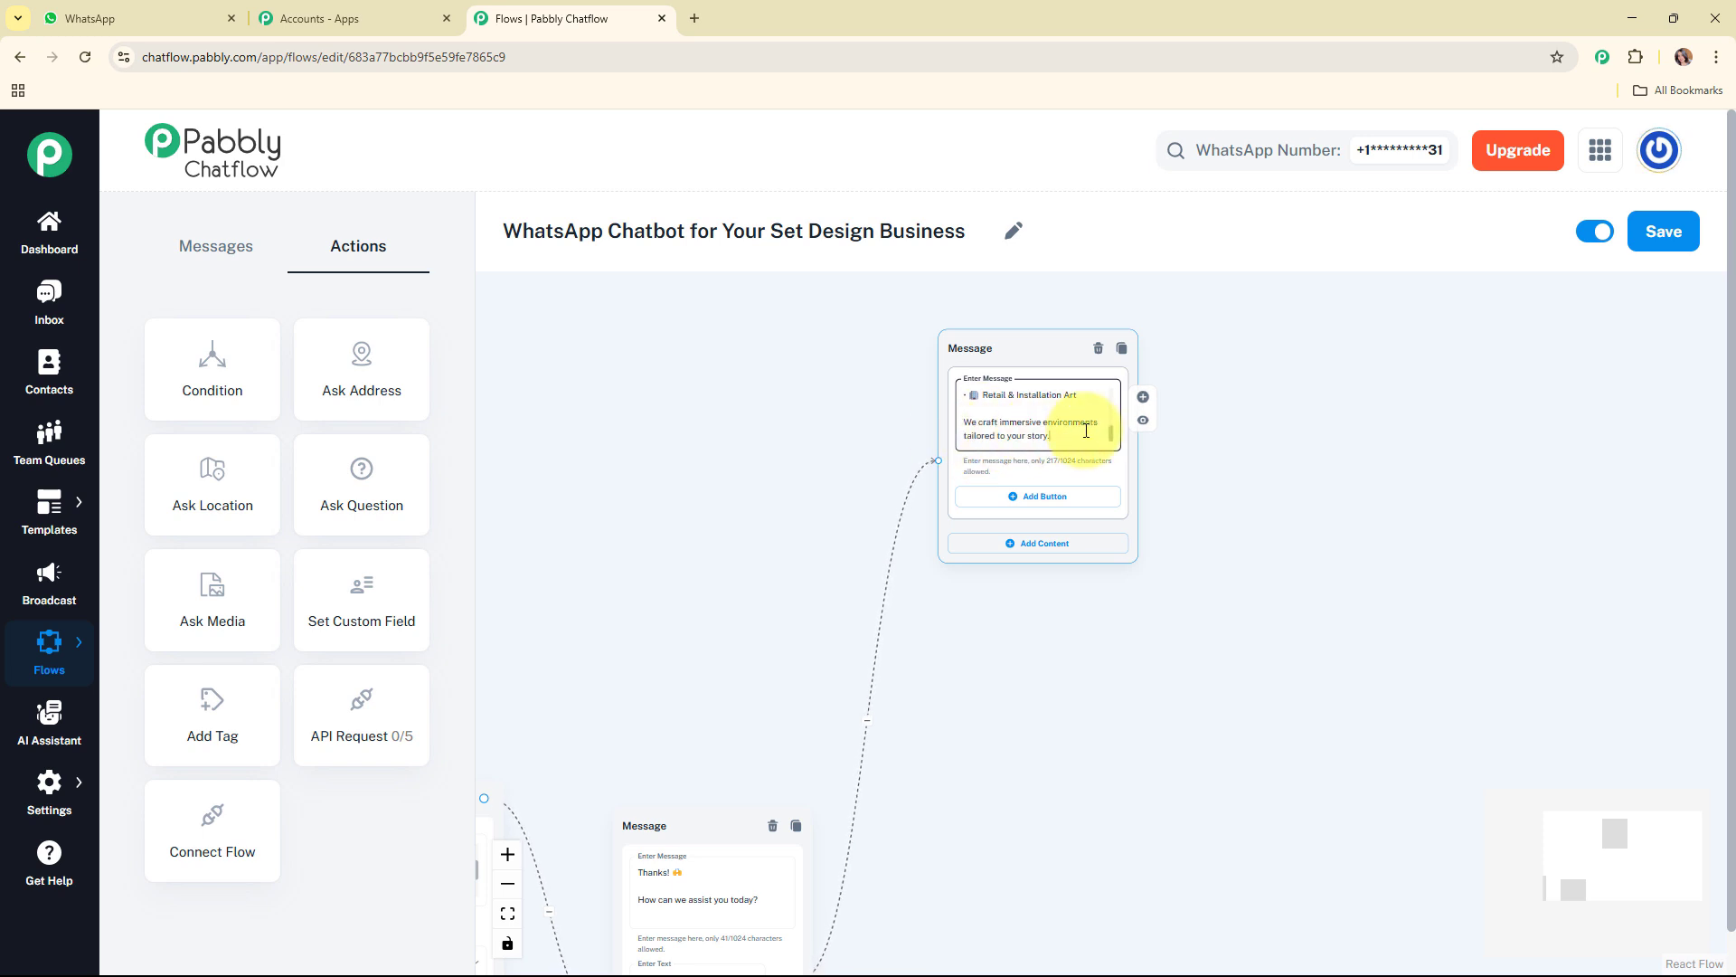
click(1046, 496)
click(1047, 563)
click(1047, 633)
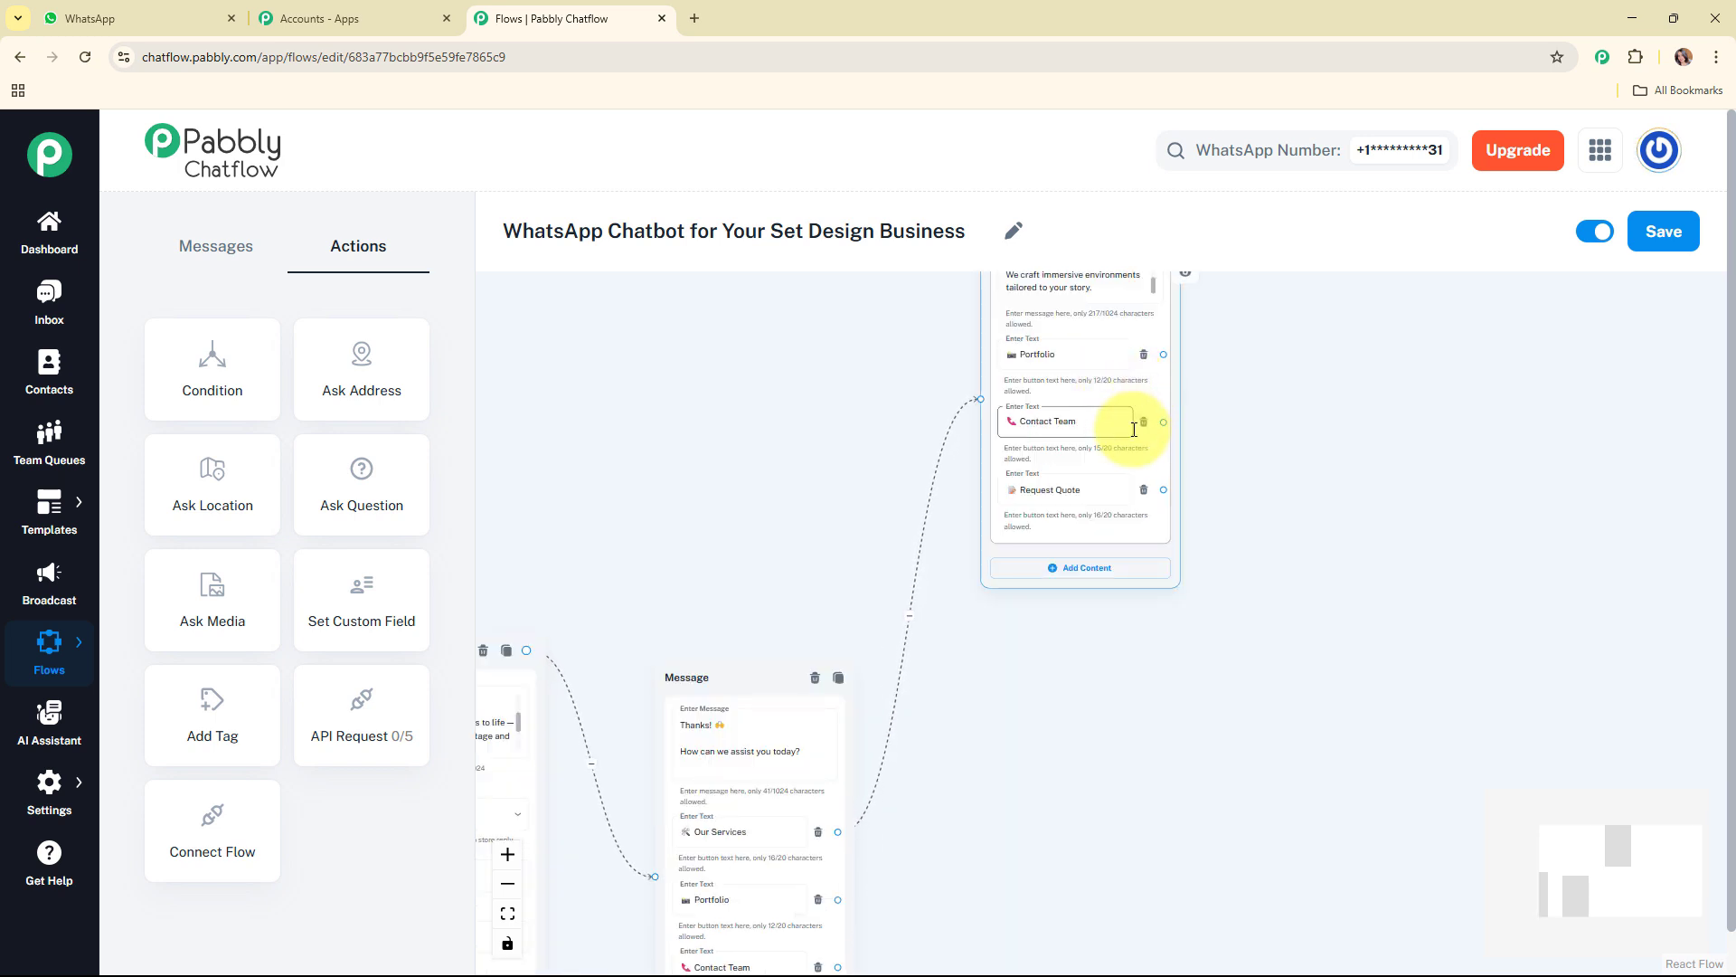
click(1109, 498)
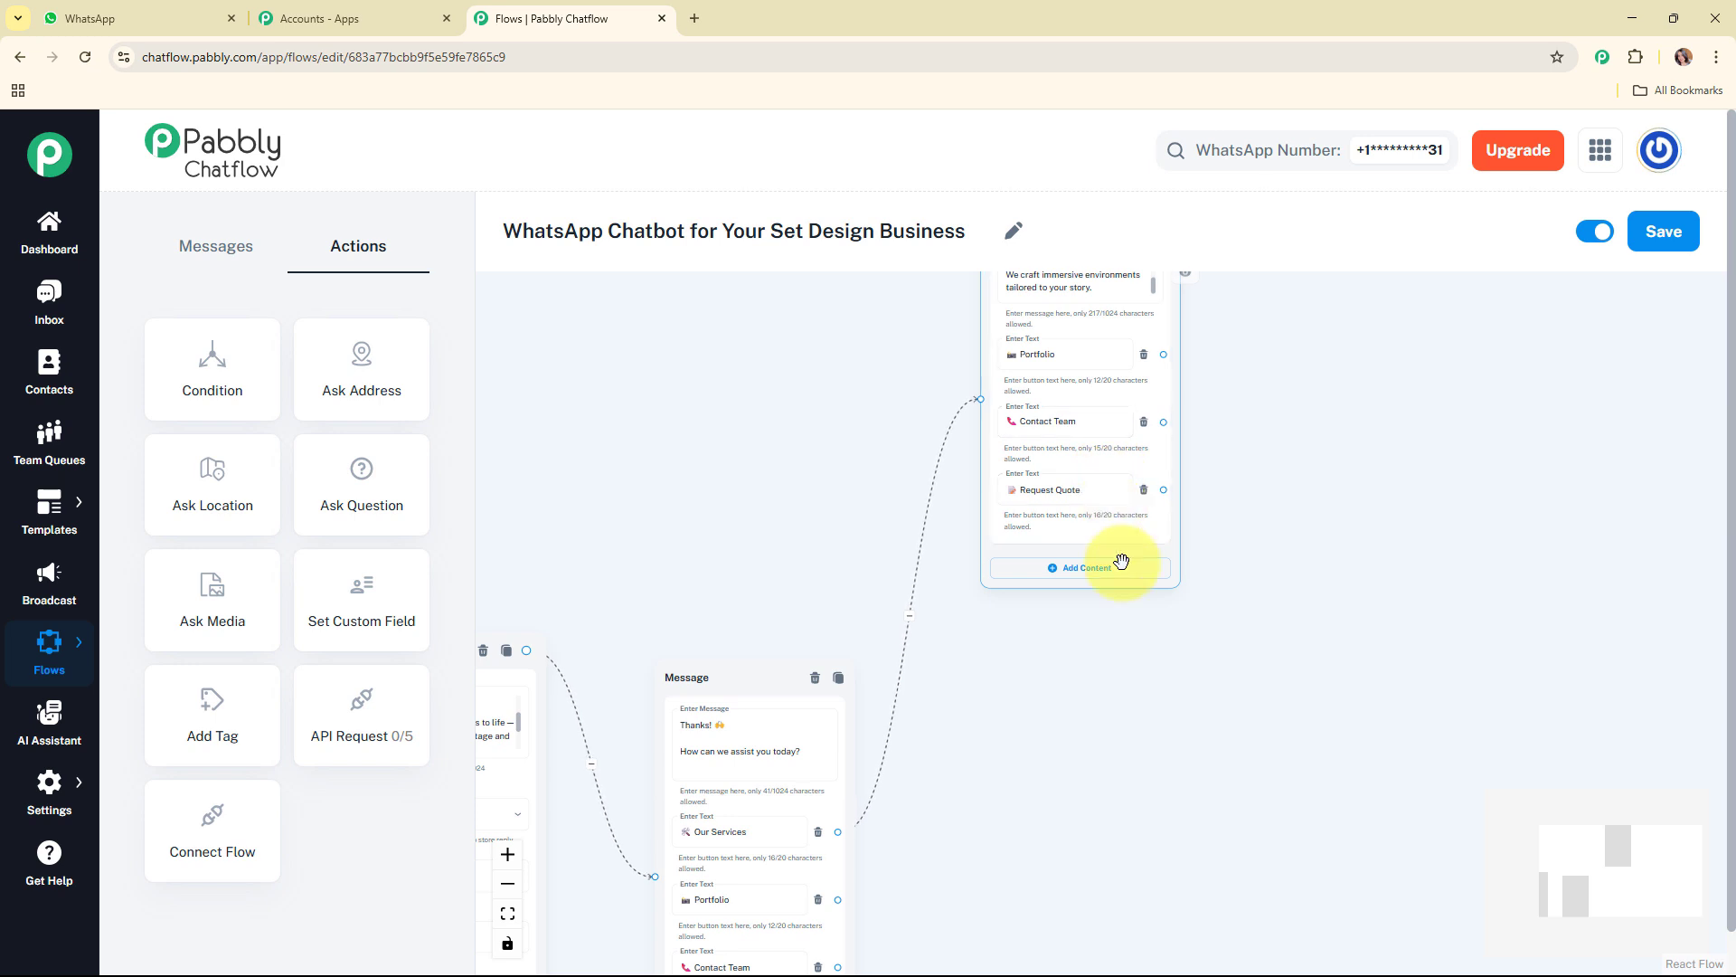
Step: Link the Portfolio button of the "How can we assist you today?" message to a new Text + Button message below the services message
drag(1609, 853, 1615, 902)
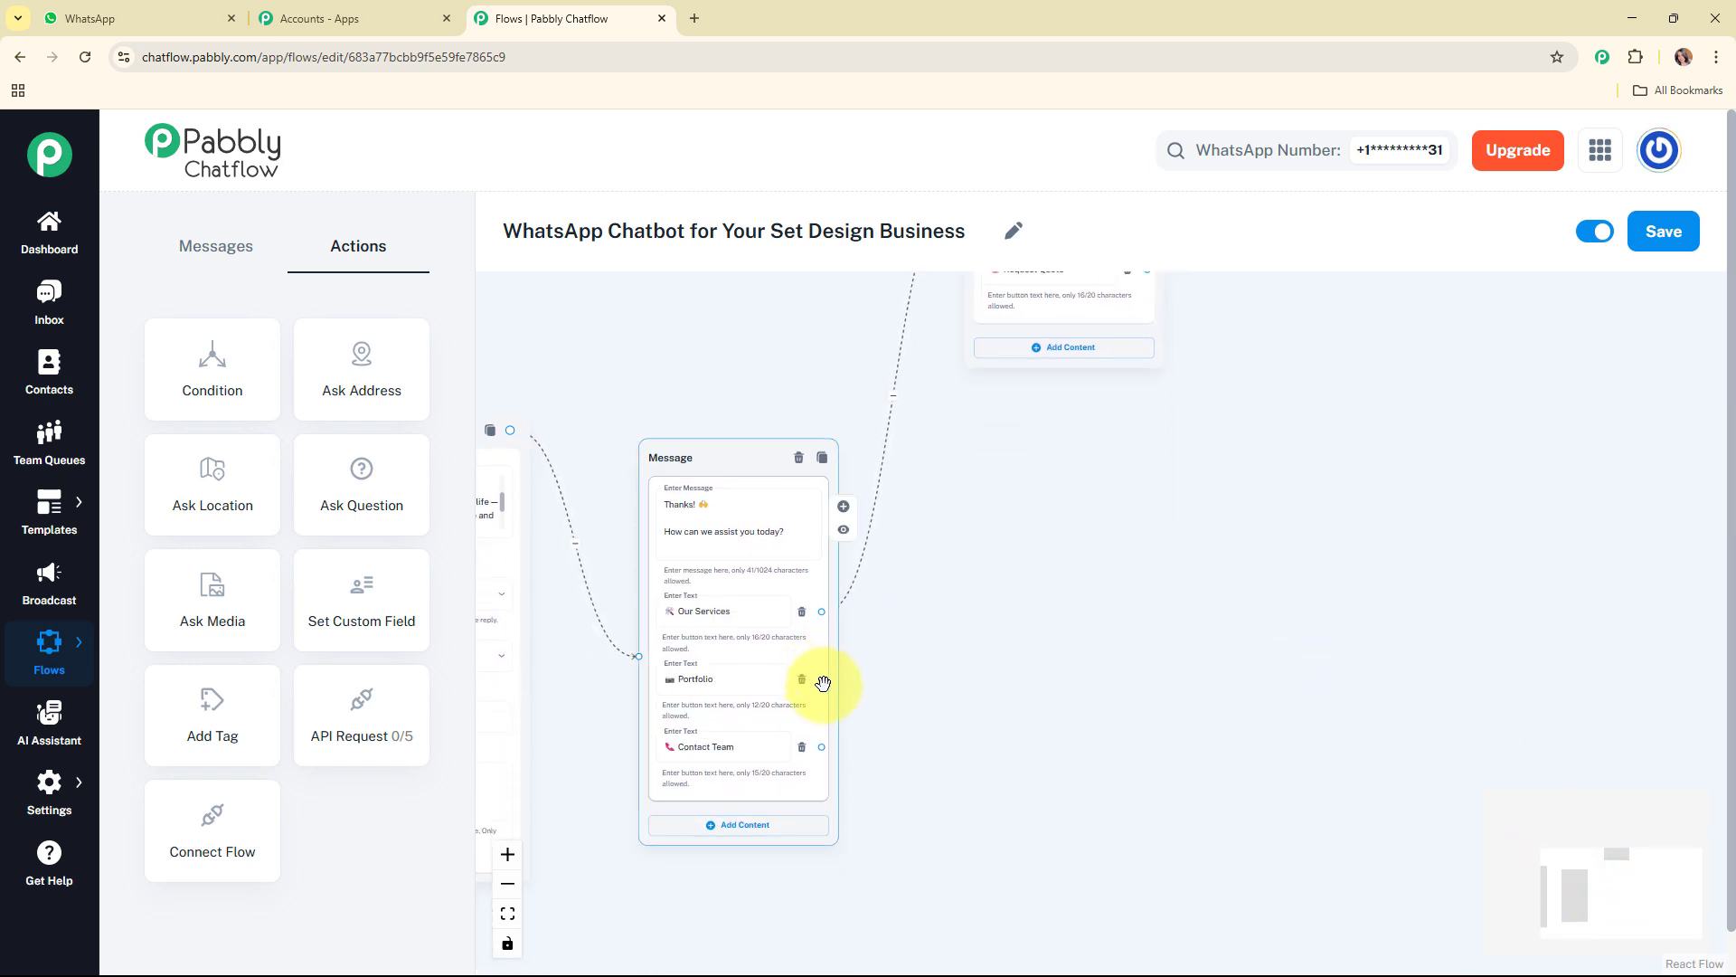
drag(821, 679, 1031, 419)
click(1008, 496)
click(1038, 475)
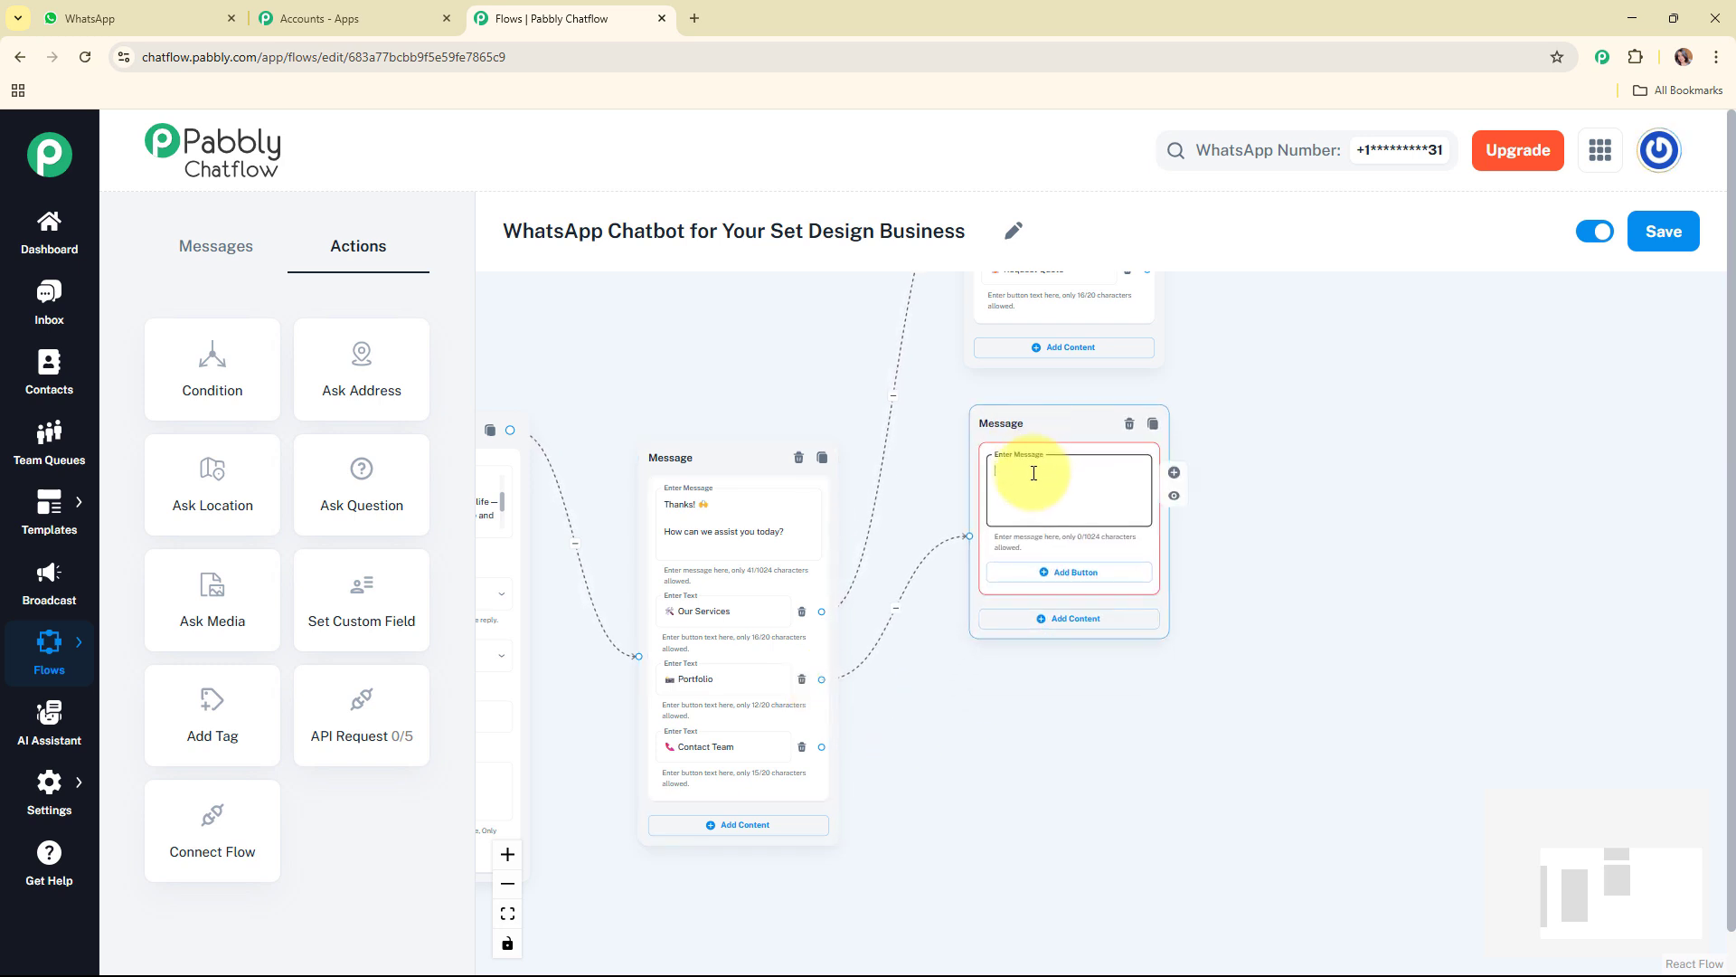
key(ctrl+v)
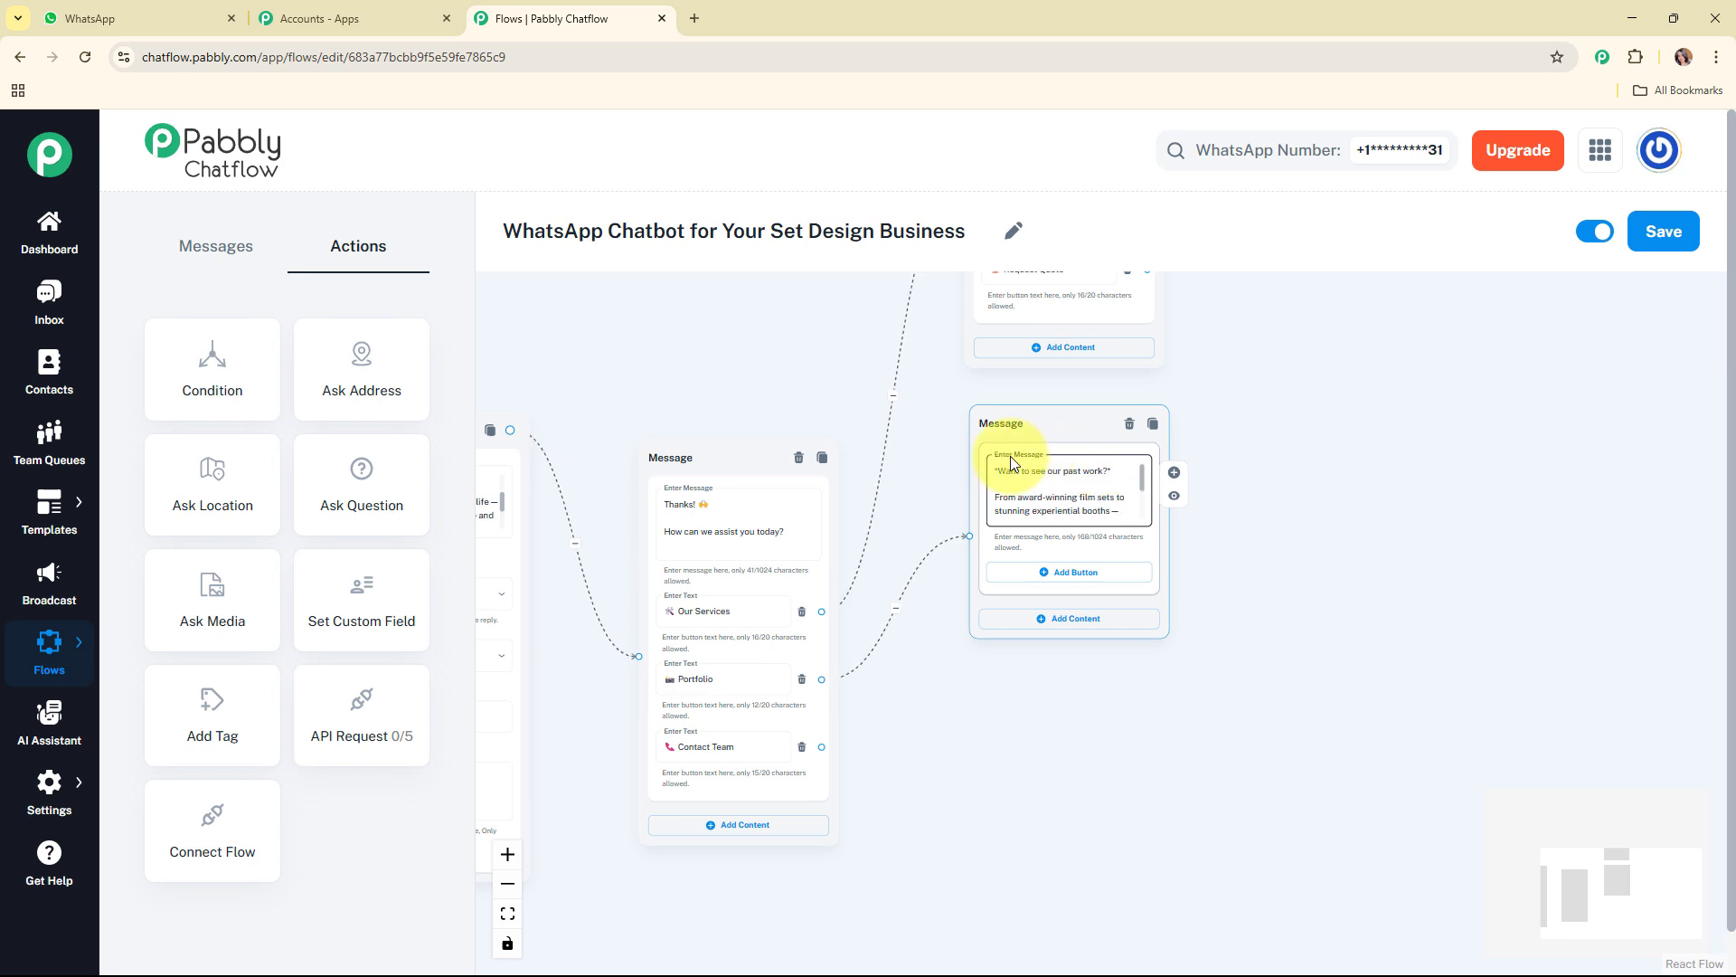
scroll(1144, 473, down, 5)
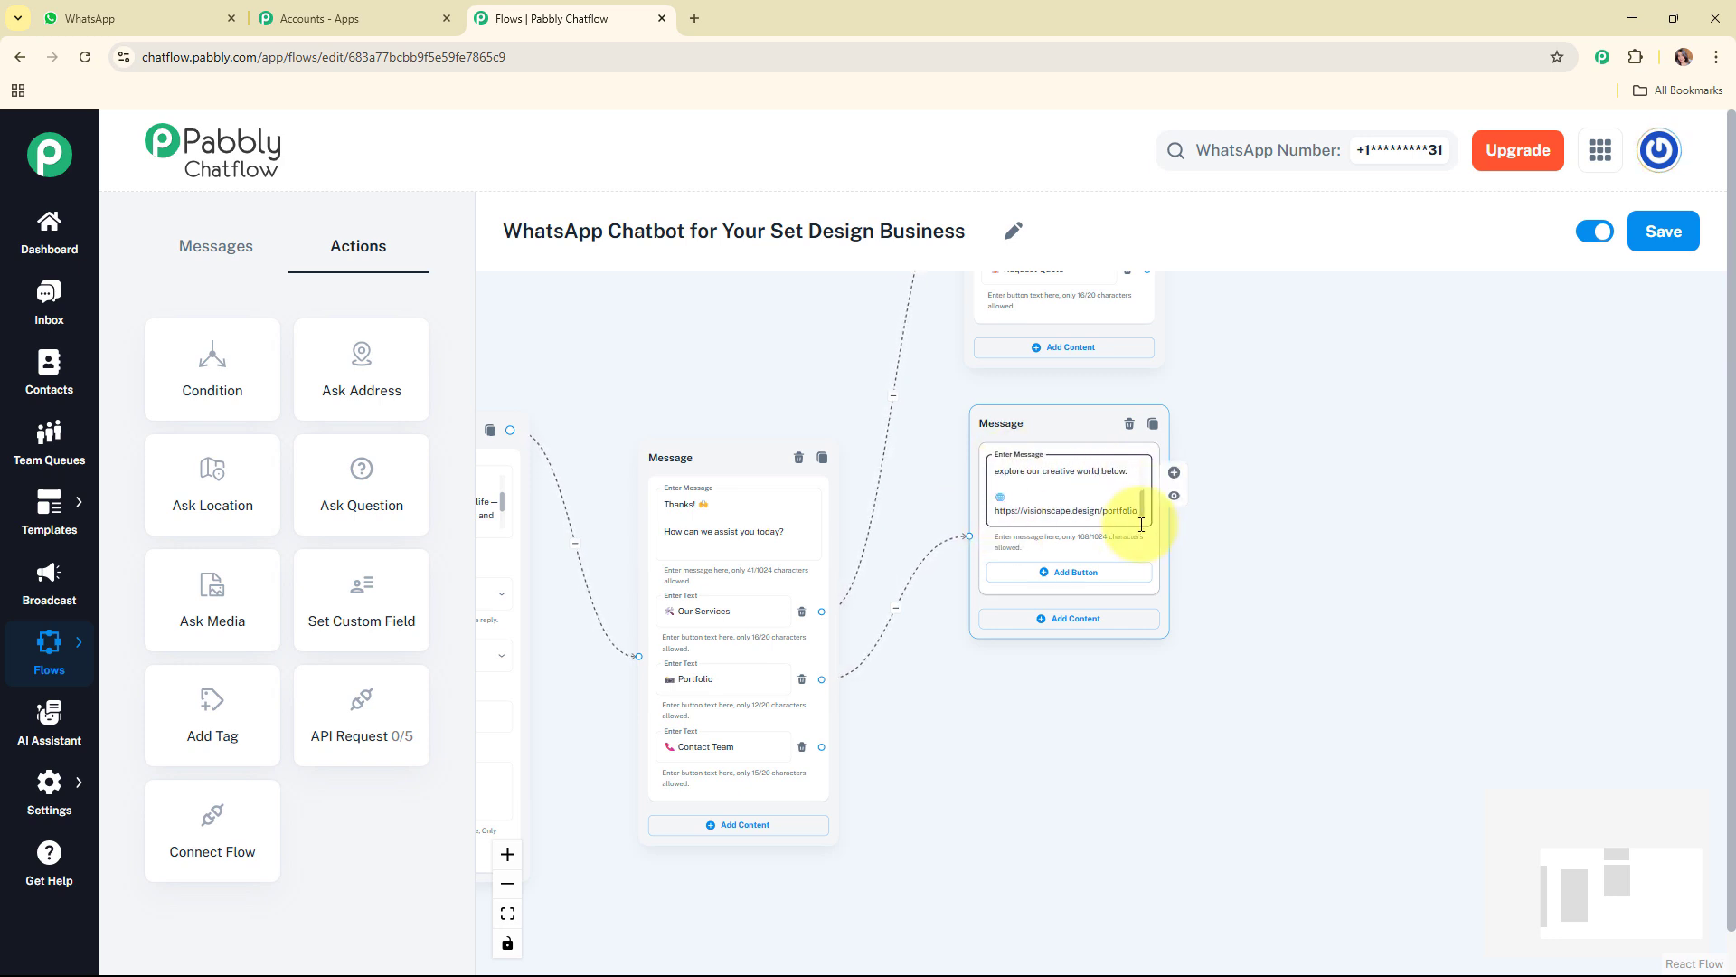
click(1024, 577)
click(1060, 640)
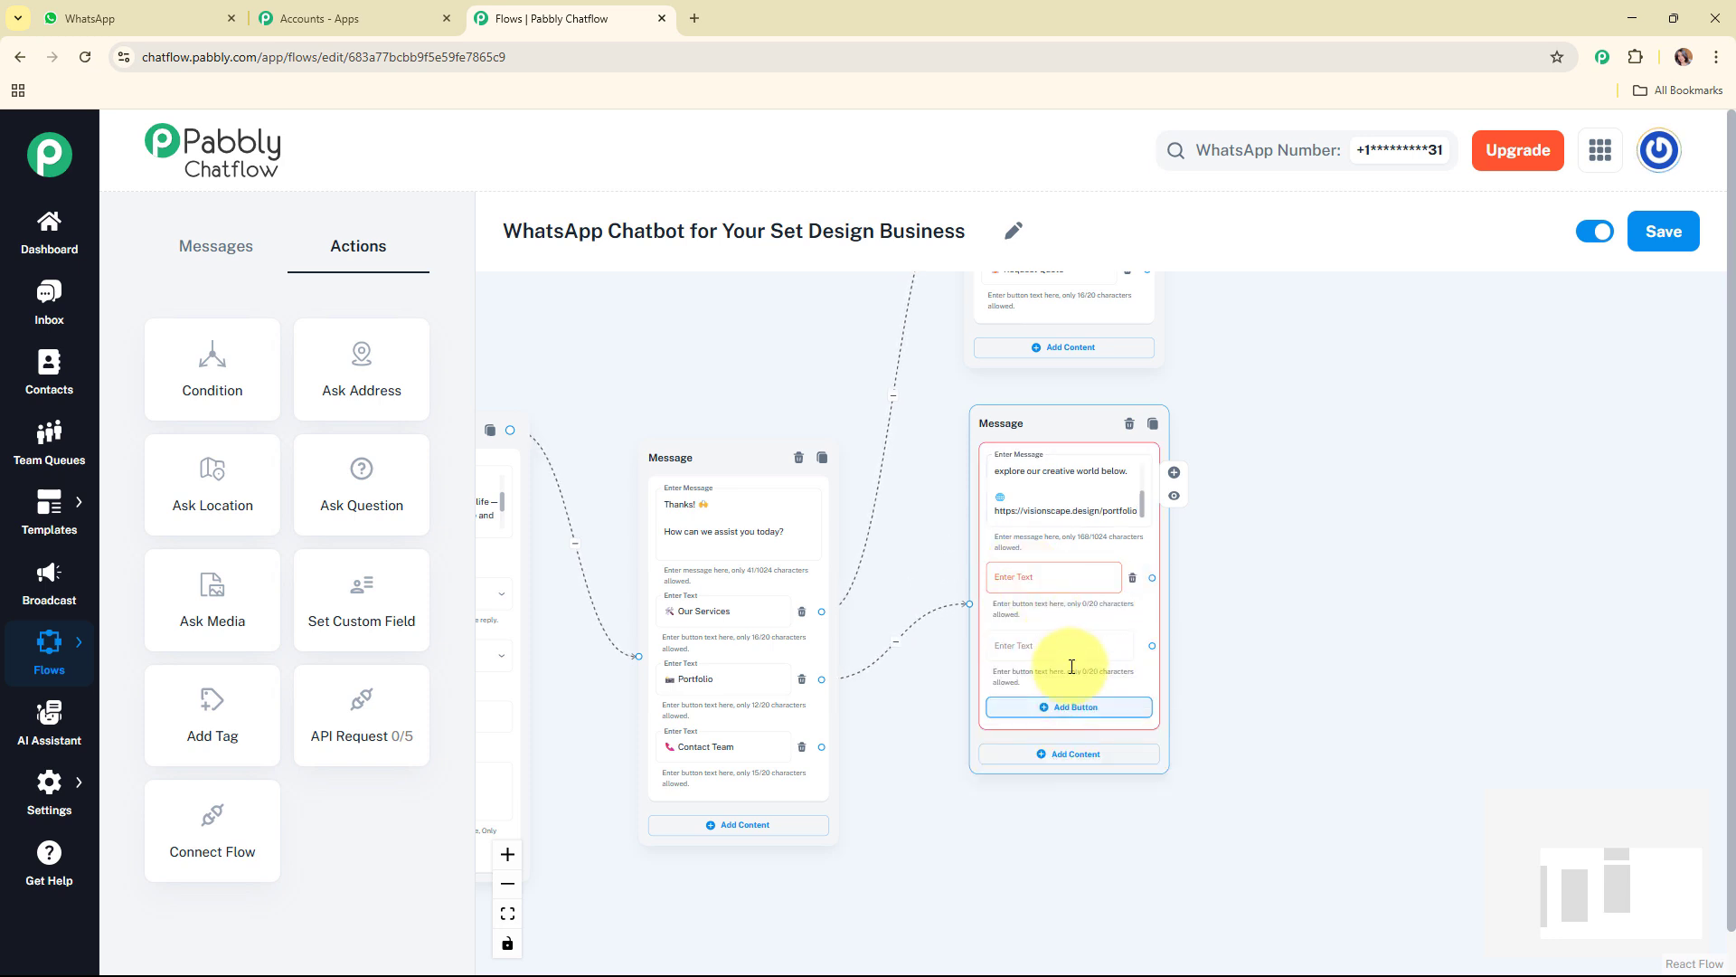
click(1049, 709)
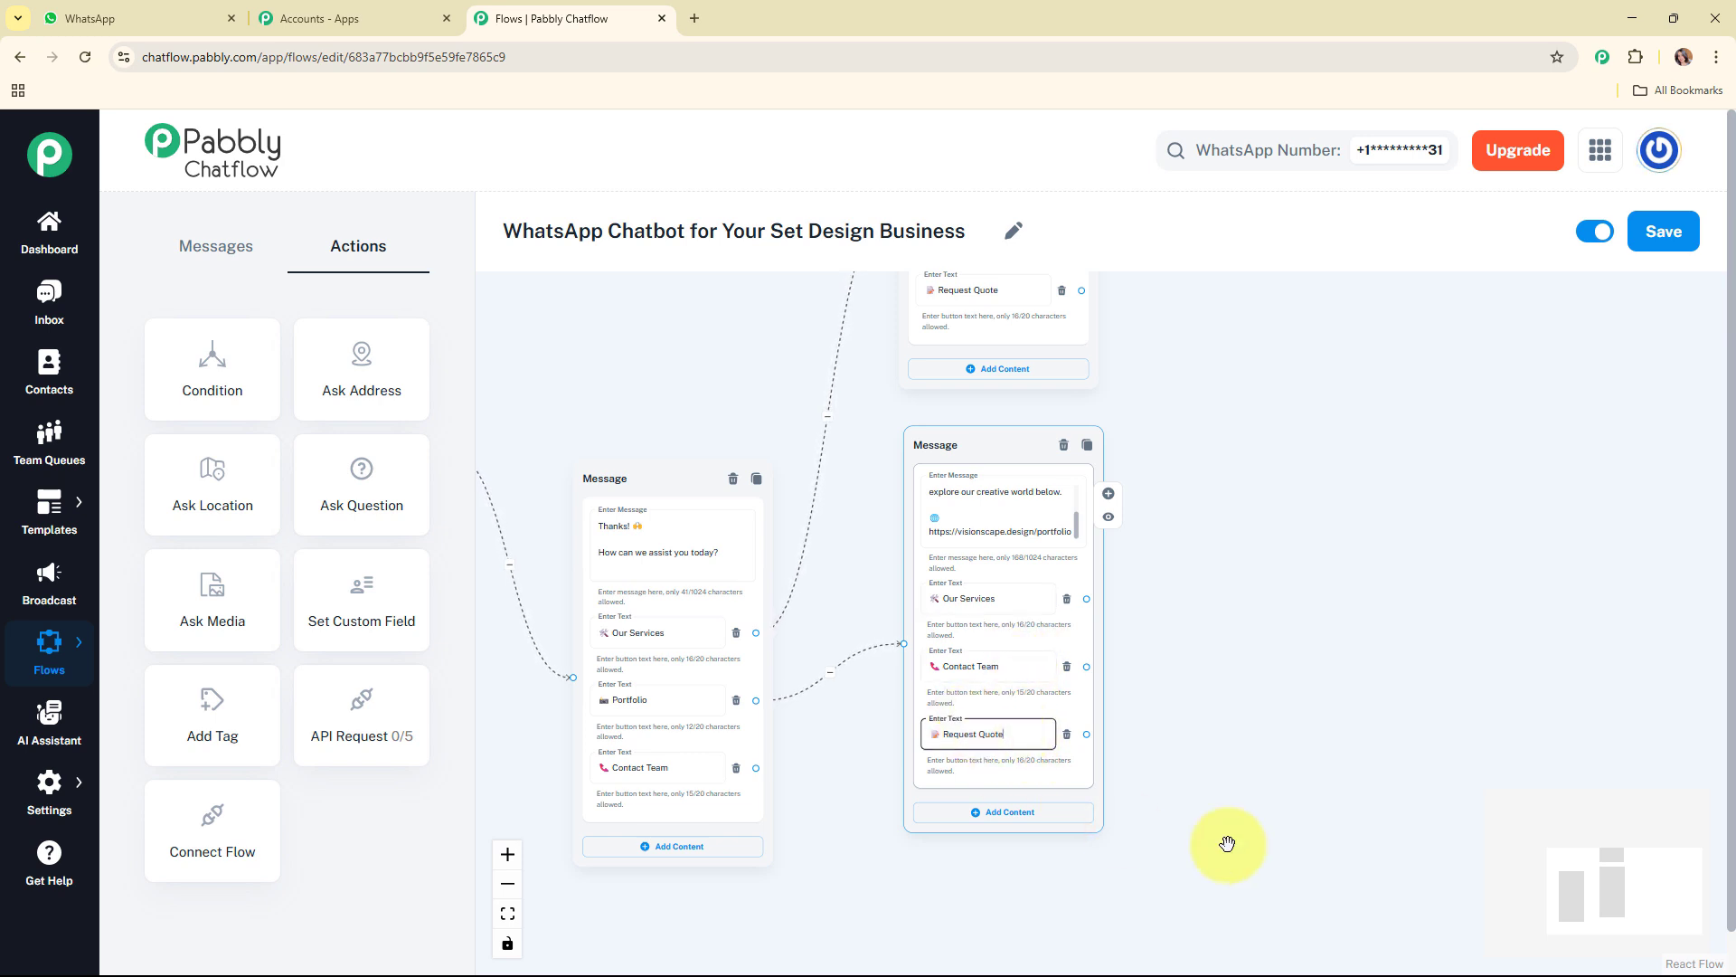
Step: Link the Contact Team button of the "How can we assist you today?" message to a new Text + Button message below the portfolio message
drag(1596, 865, 1532, 859)
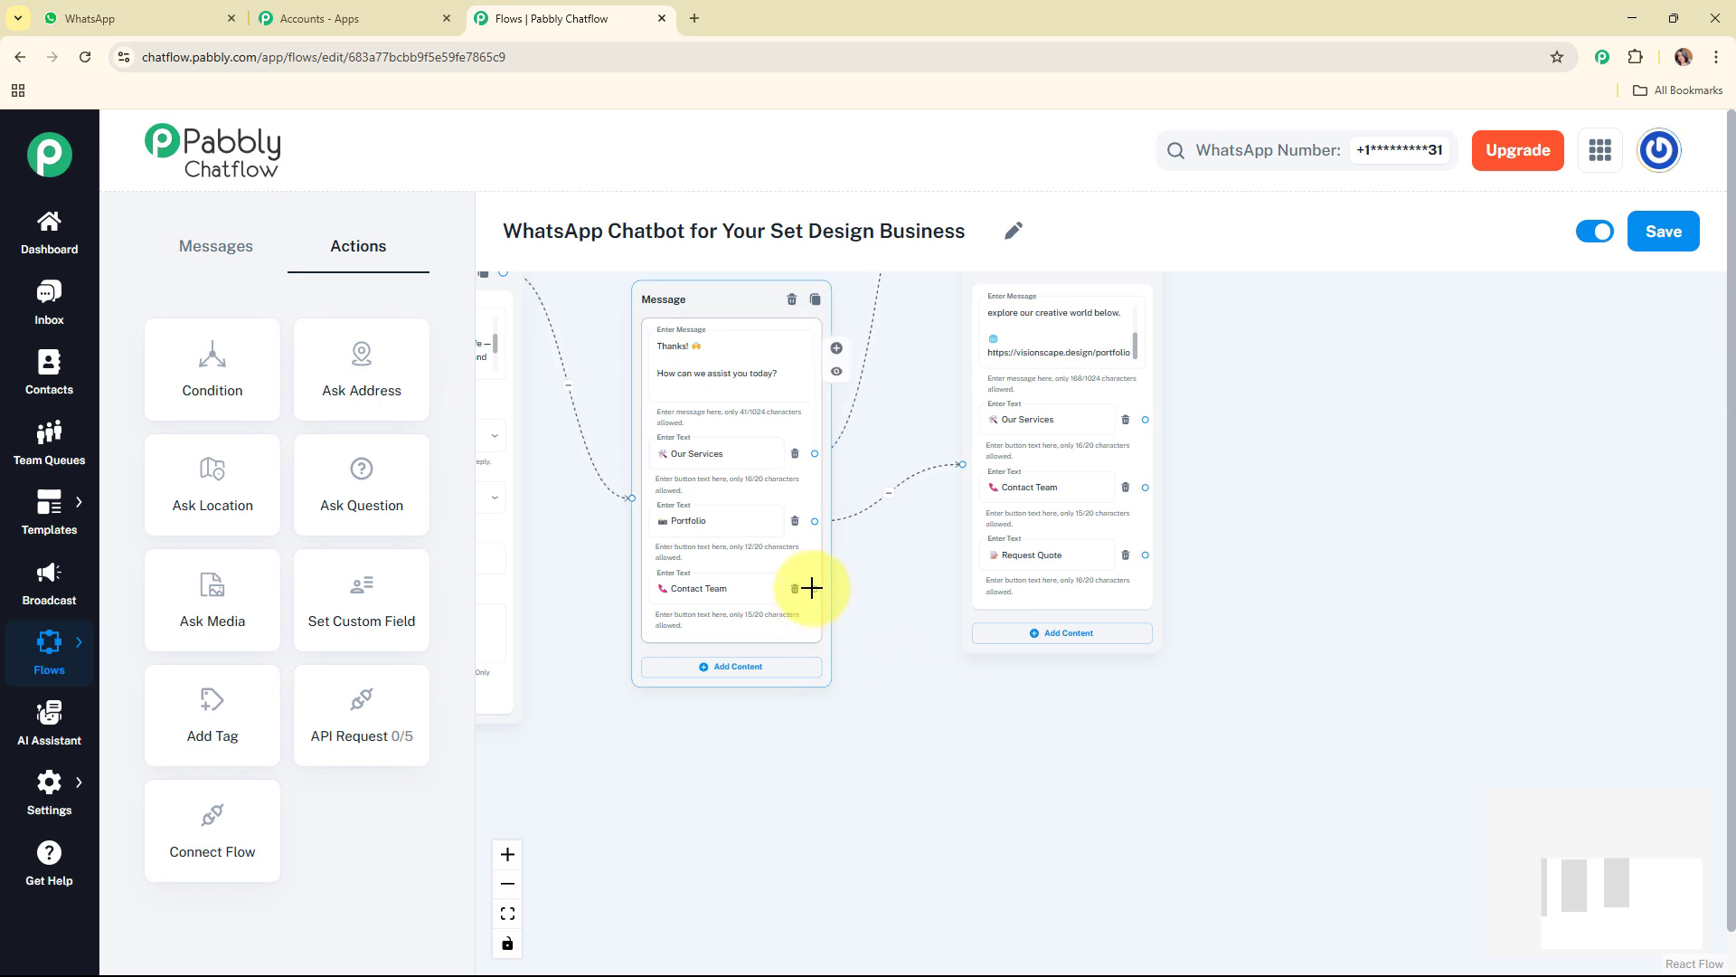
drag(811, 588, 1019, 699)
click(988, 746)
Step: Enter the team's contact details text in the new message and add the buttons Our Services, Portfolio and Request Quote
click(1031, 758)
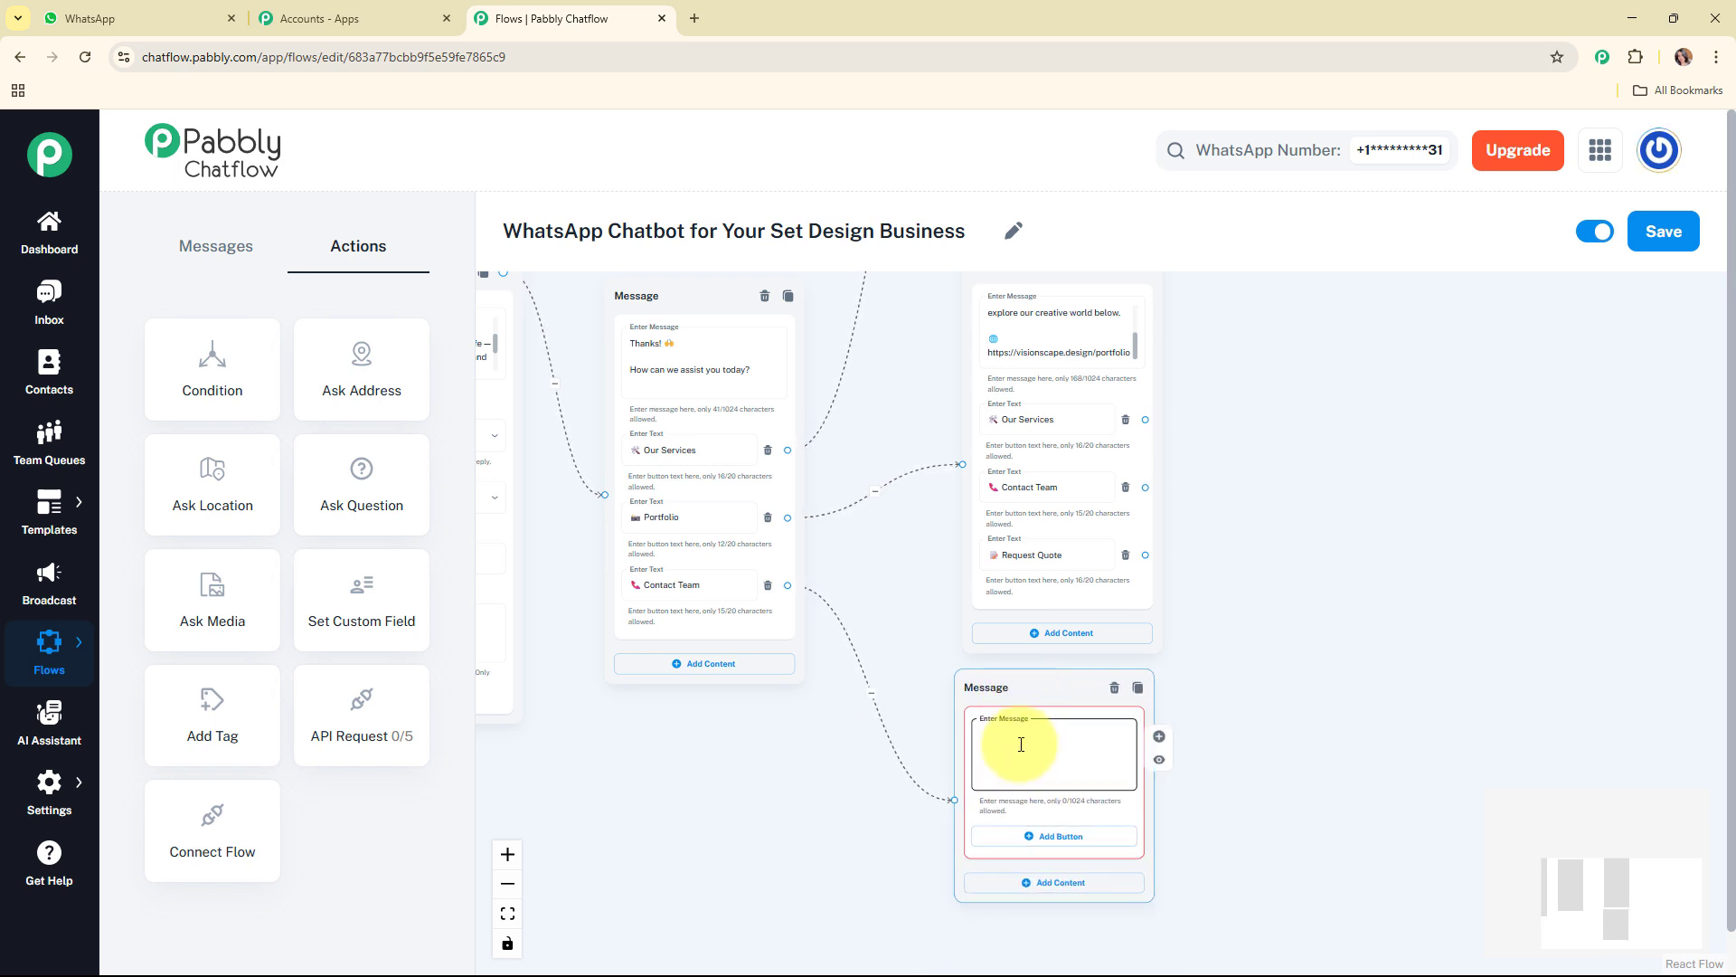
key(ctrl+v)
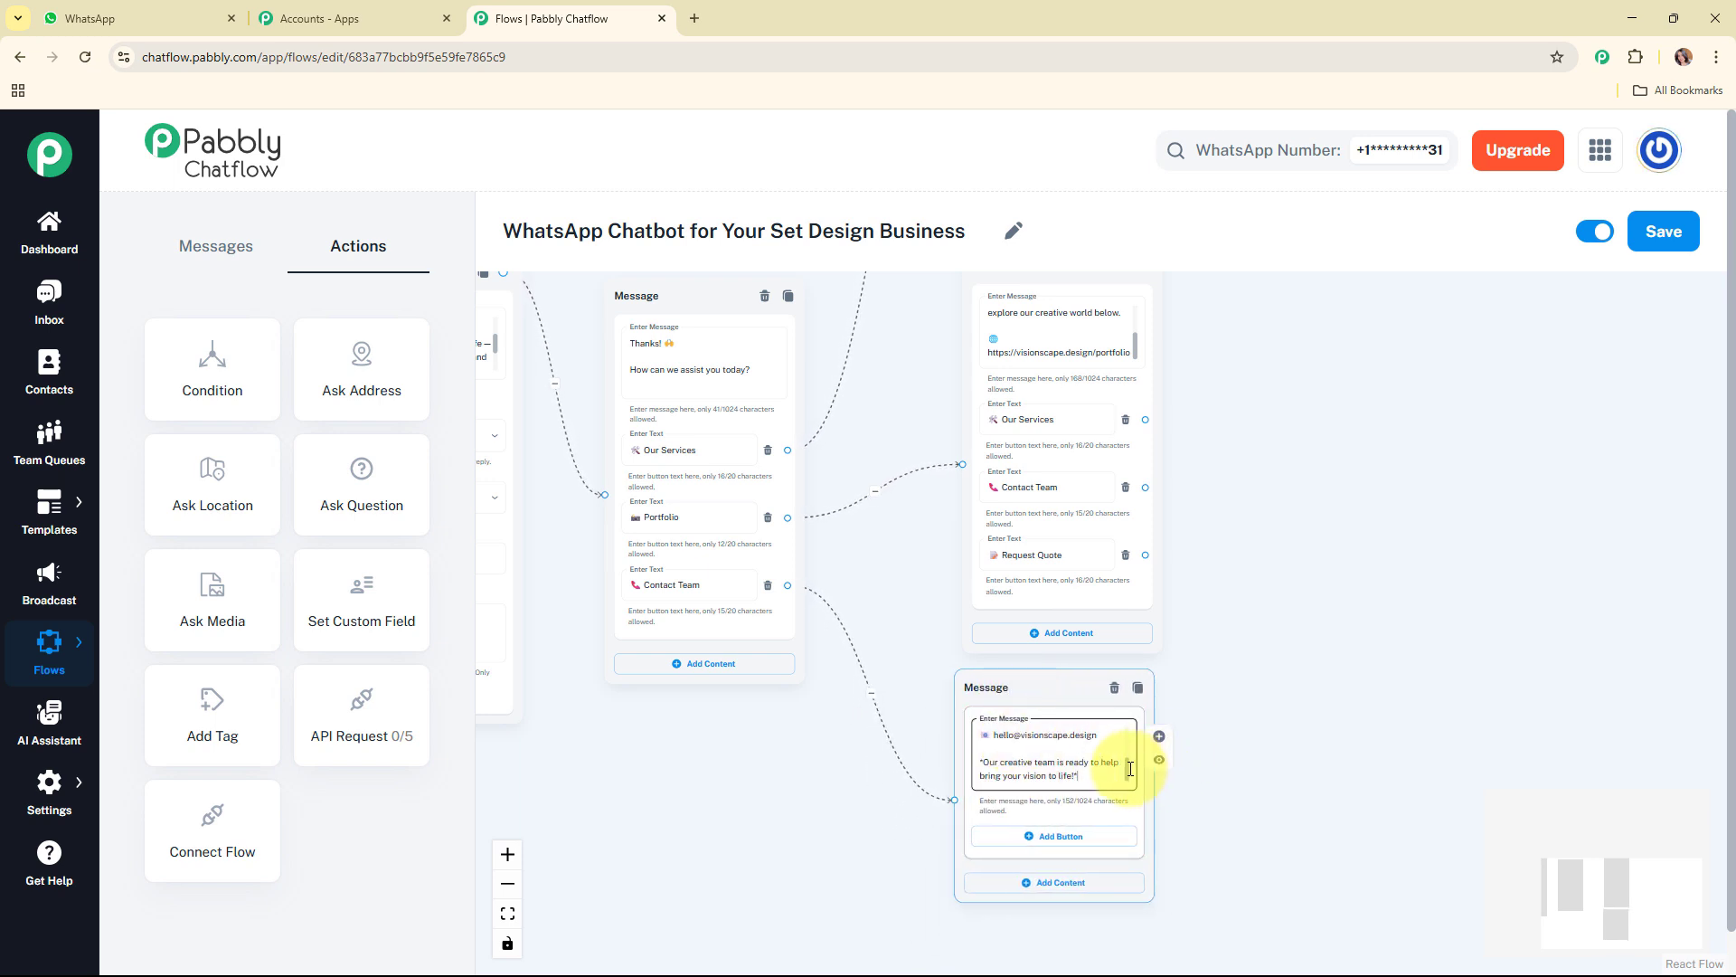
mouse_move(1128, 758)
mouse_down()
mouse_move(1127, 734)
mouse_move(1130, 775)
mouse_up()
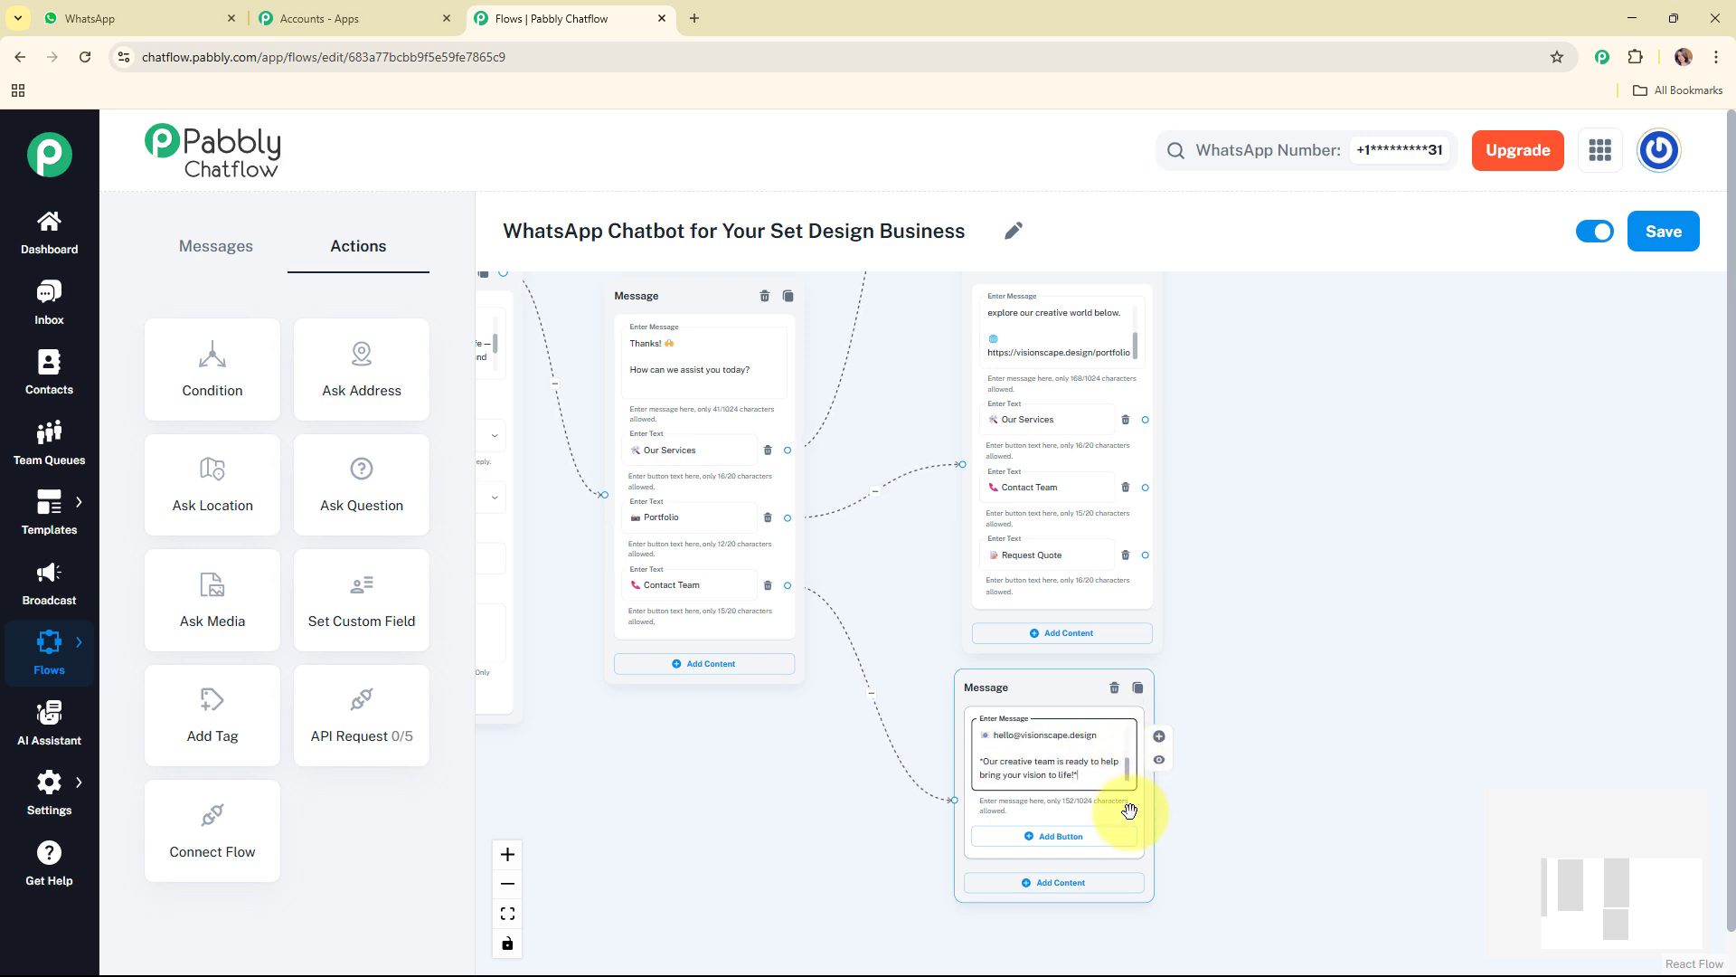
click(1089, 839)
click(1097, 905)
scroll(1585, 910, down, 1)
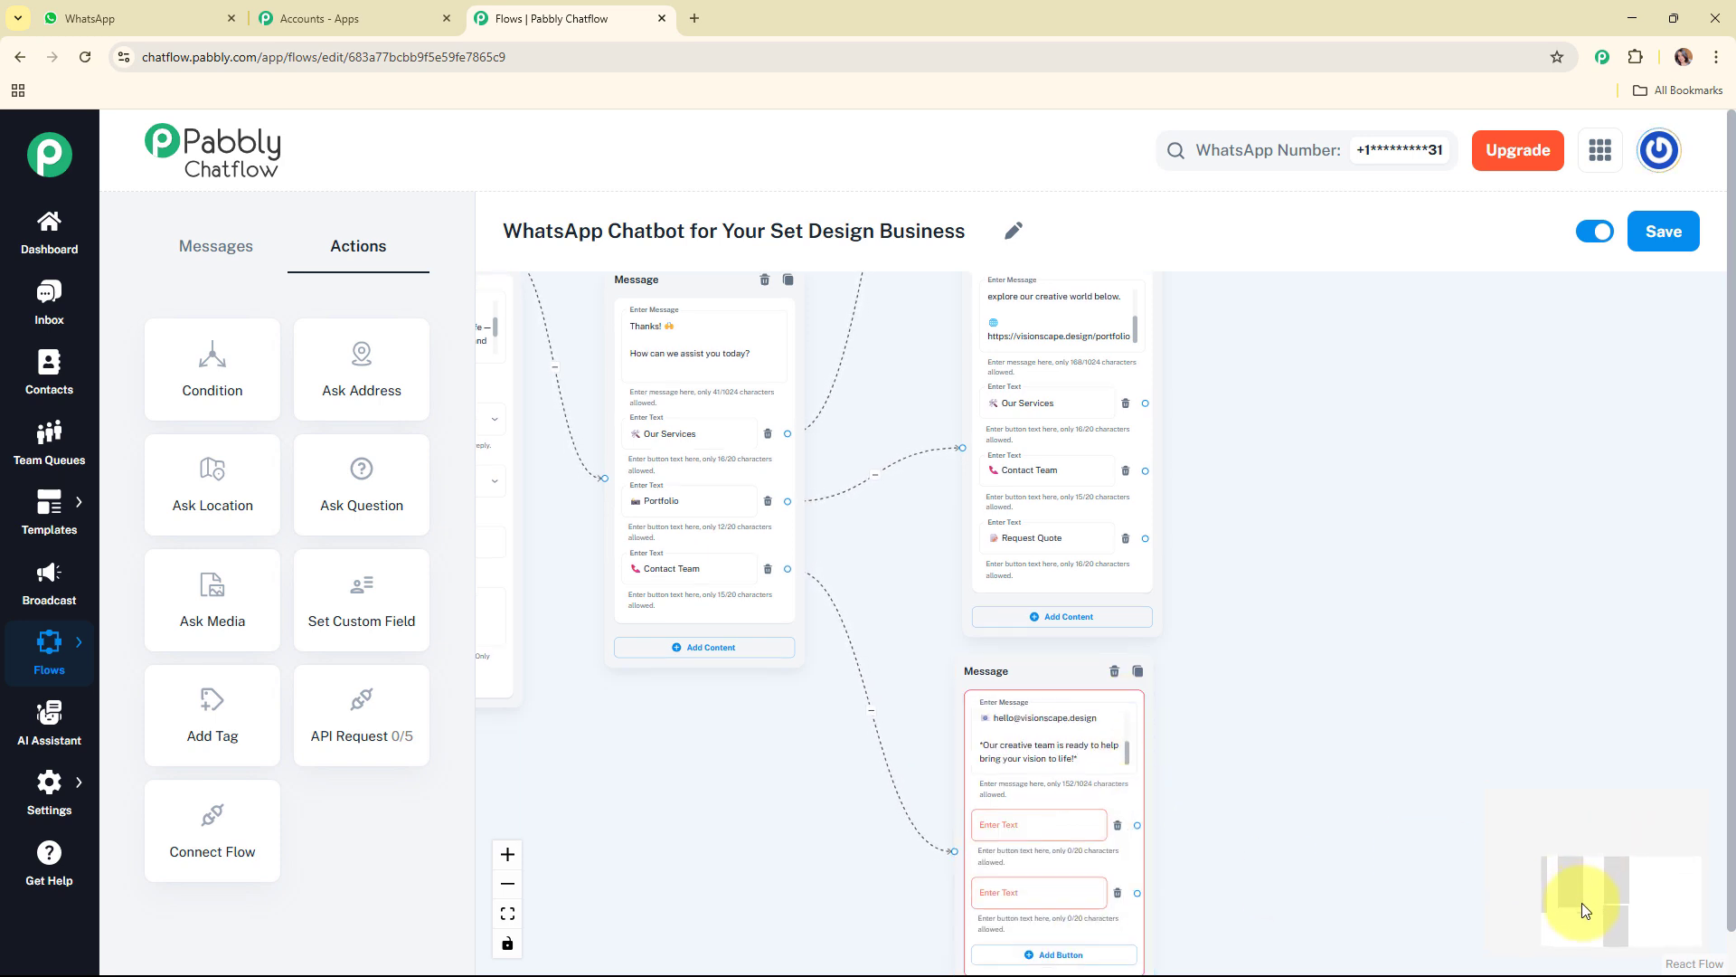
scroll(1585, 909, down, 5)
click(1096, 803)
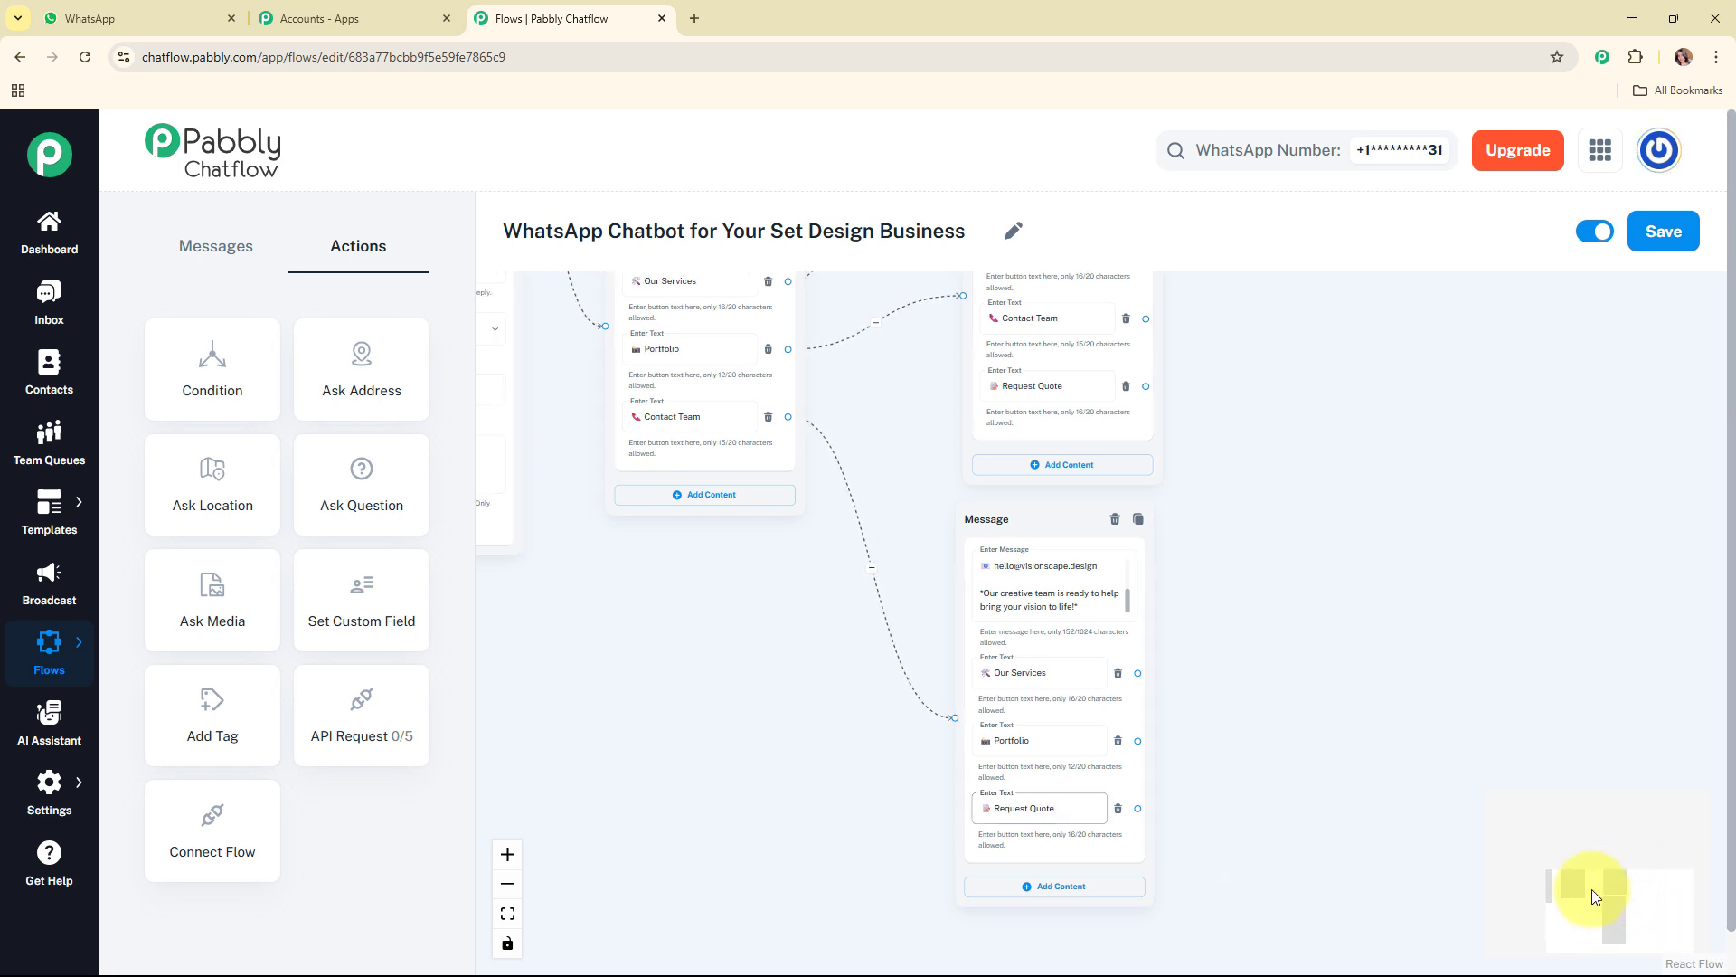
Step: Link the Request Quote button of the services message to a new Text + Button message node placed beside it
drag(1589, 899, 1570, 864)
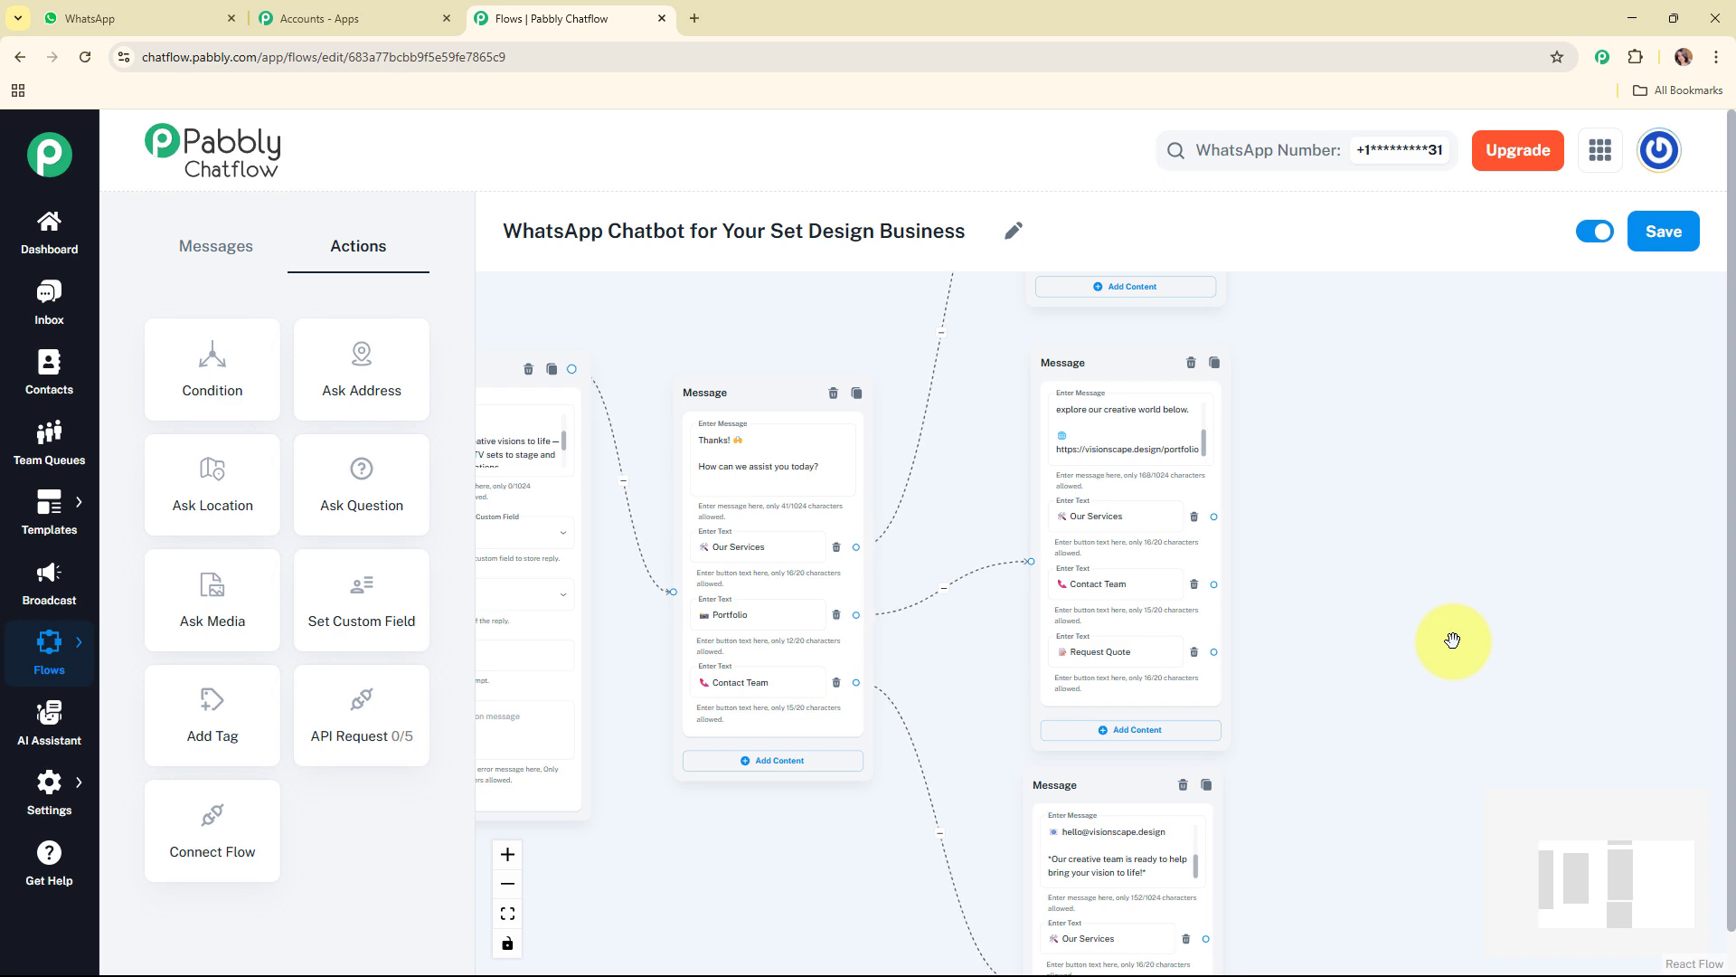
scroll(1452, 639, down, 3)
drag(1554, 855, 1582, 834)
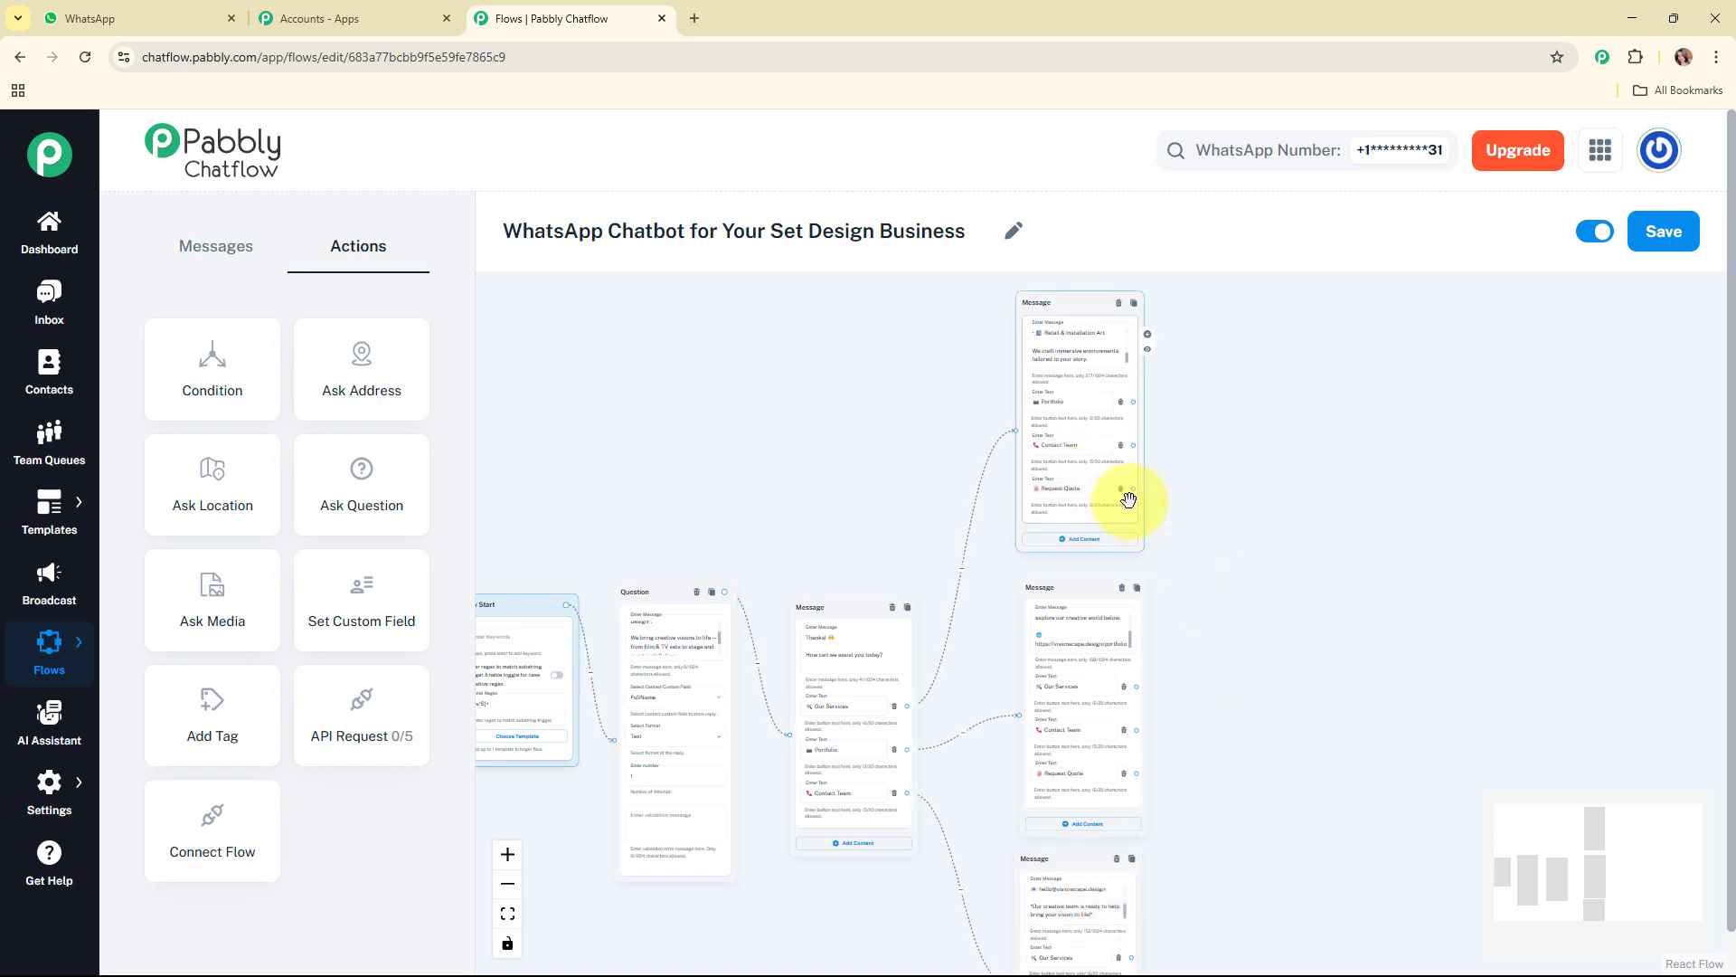
drag(1146, 491, 1307, 588)
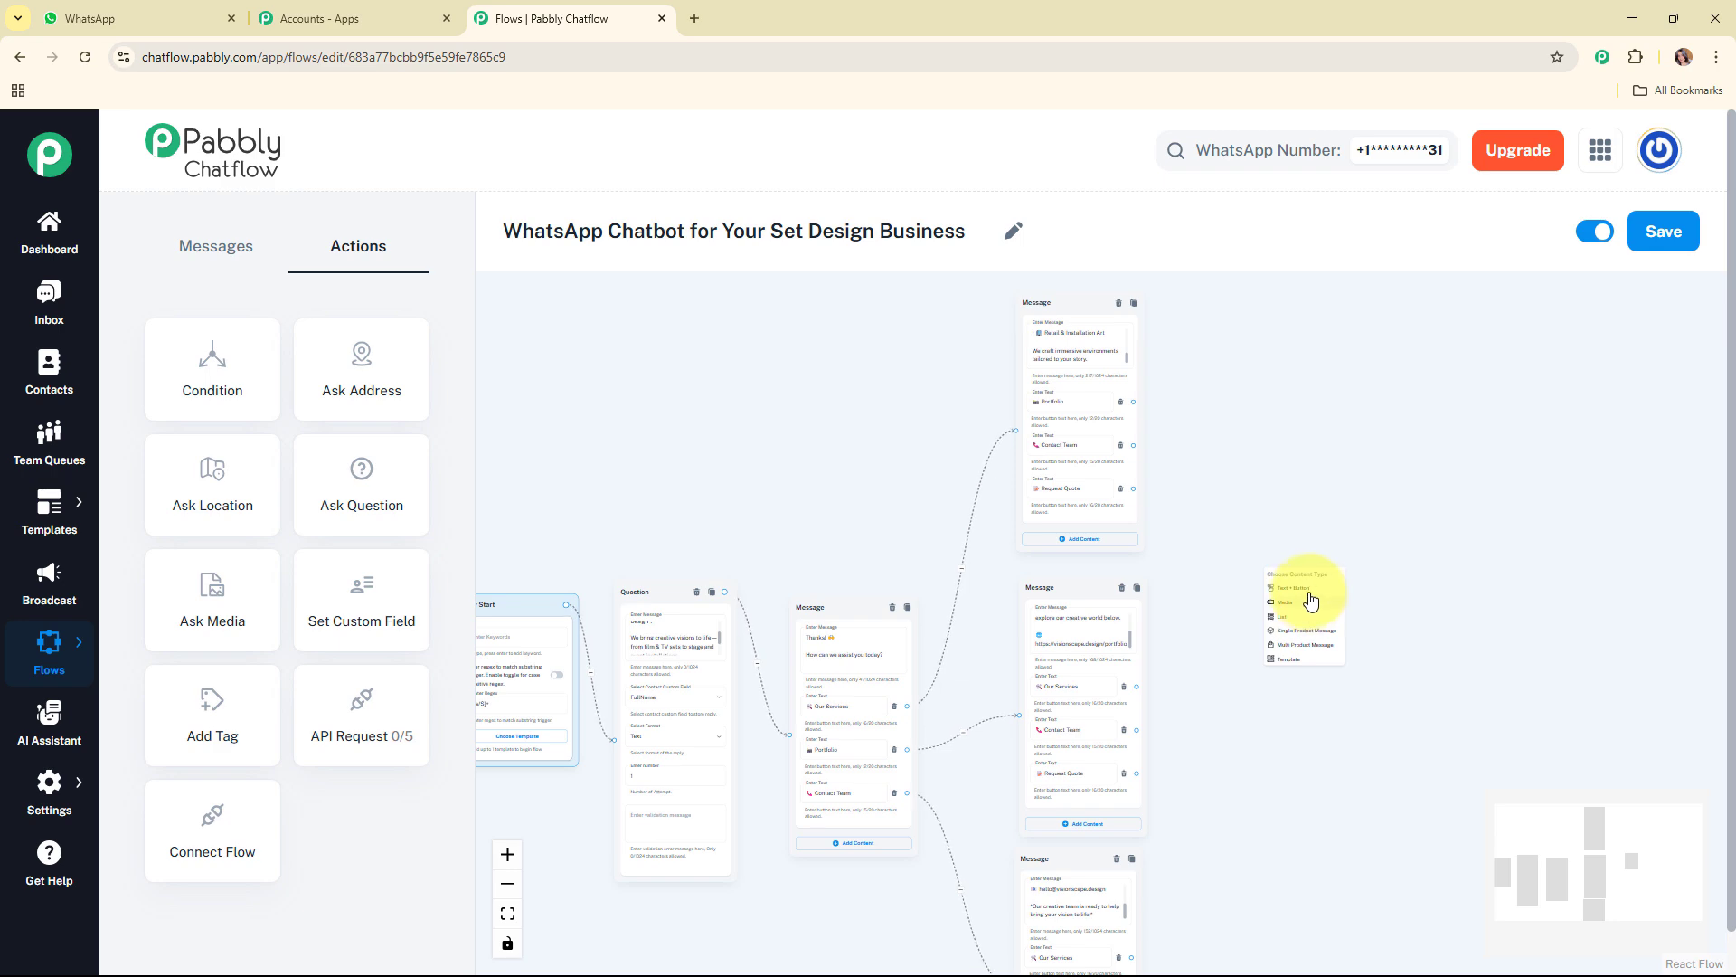
click(1307, 590)
Step: Enter the tailored quote text ending in "1️⃣ *Type of project*" in the new message and add the buttons Film, Event and Retail
scroll(1602, 608, up, 2)
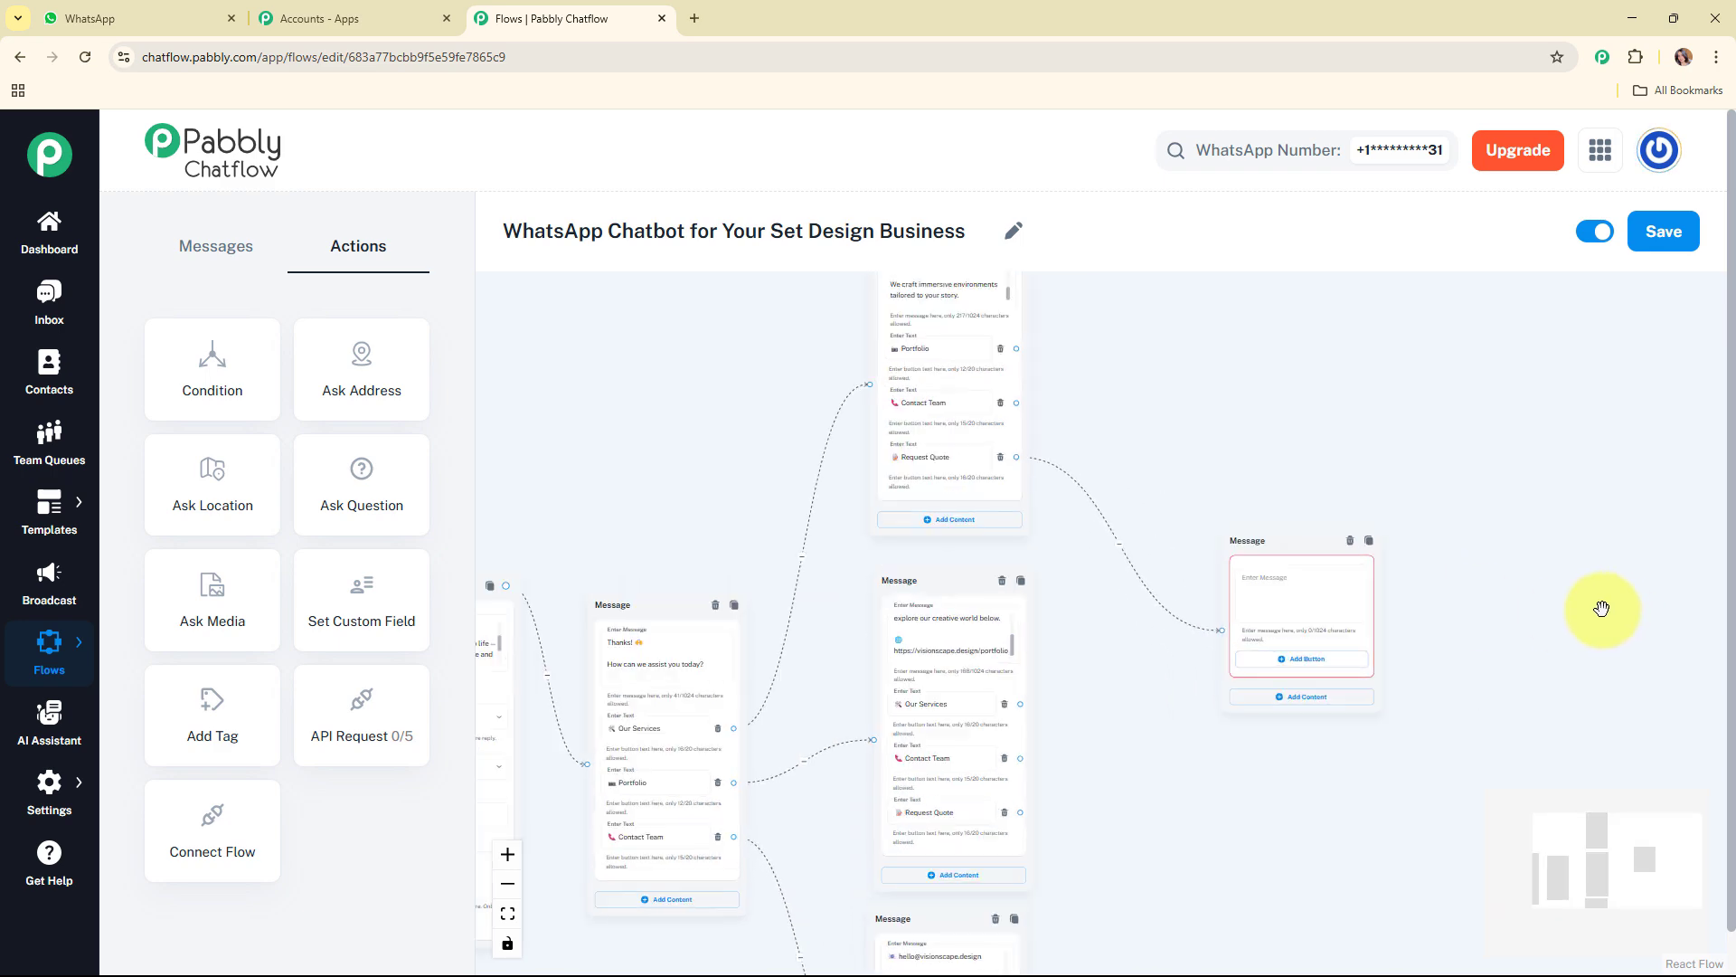
scroll(1602, 608, up, 3)
click(1147, 577)
key(ctrl+v)
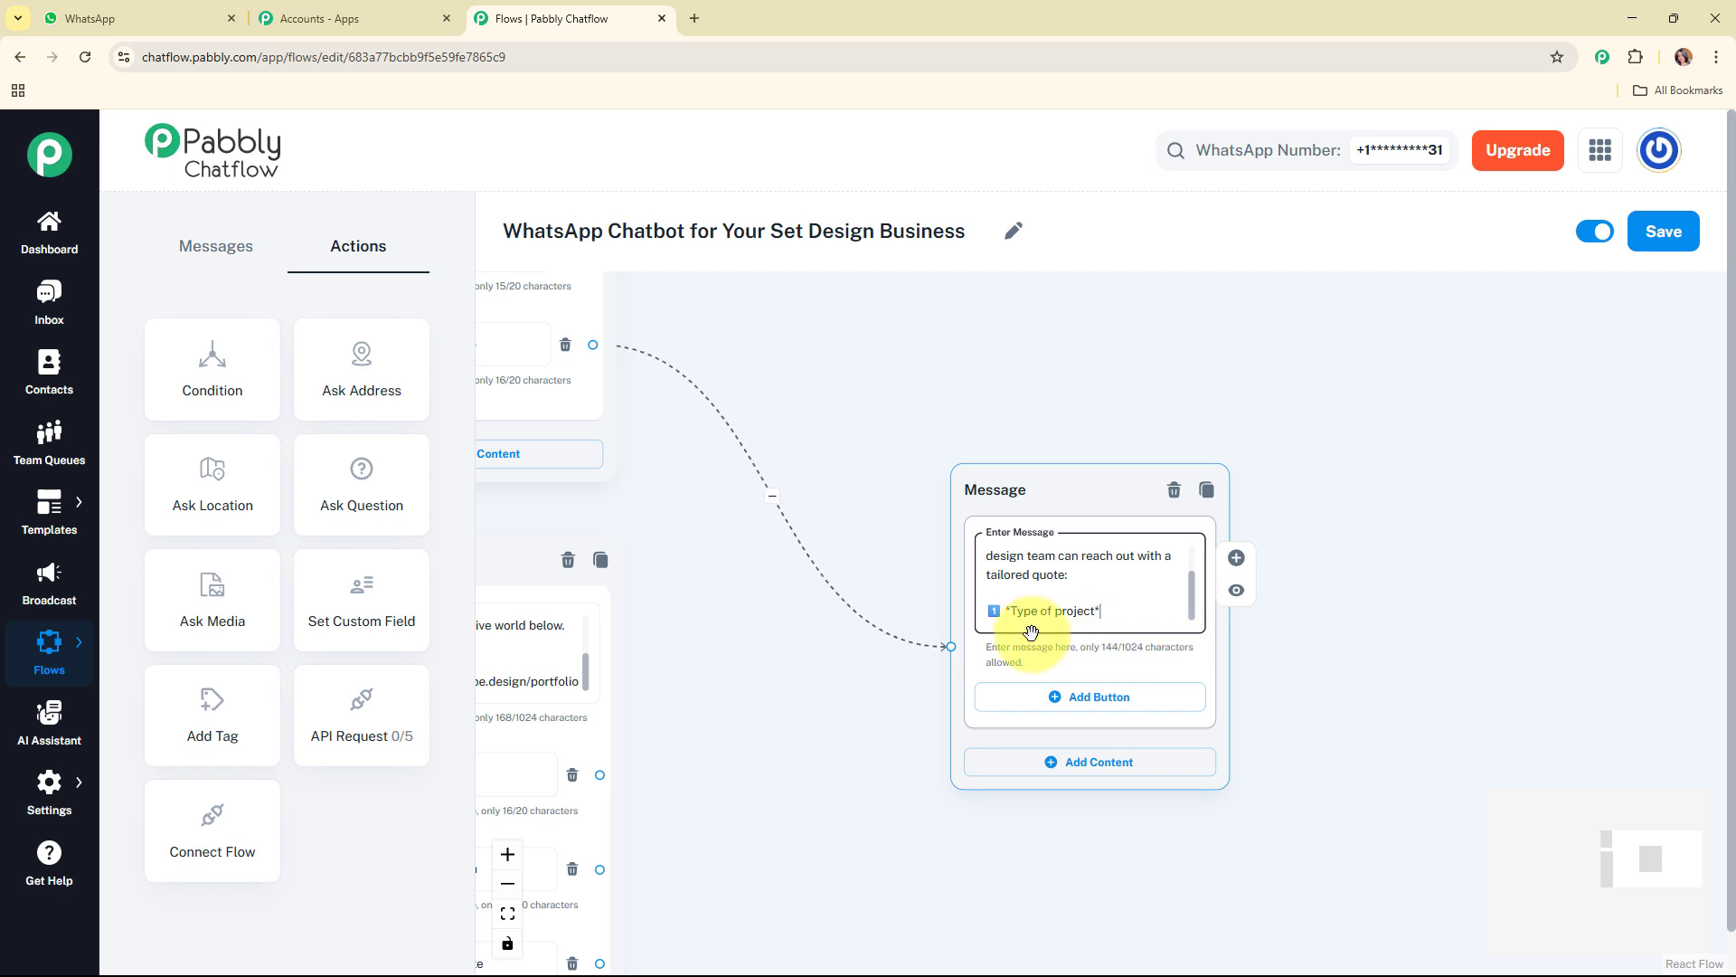
click(1114, 698)
click(1124, 801)
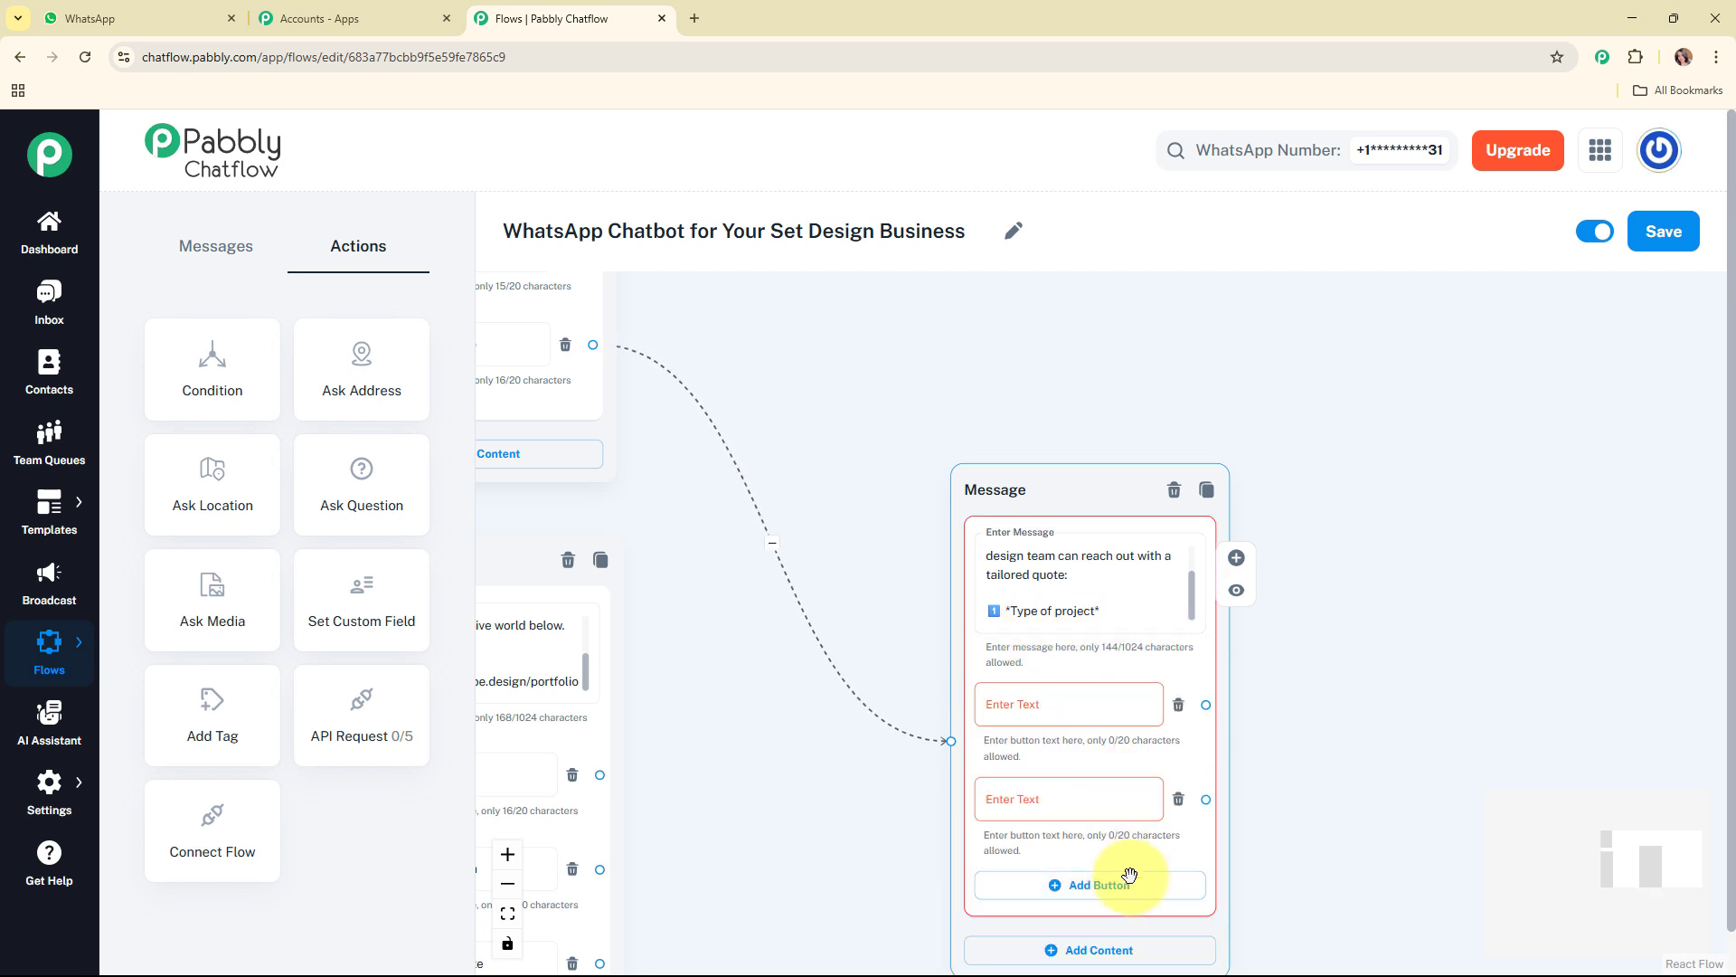
click(1127, 875)
scroll(1618, 807, down, 3)
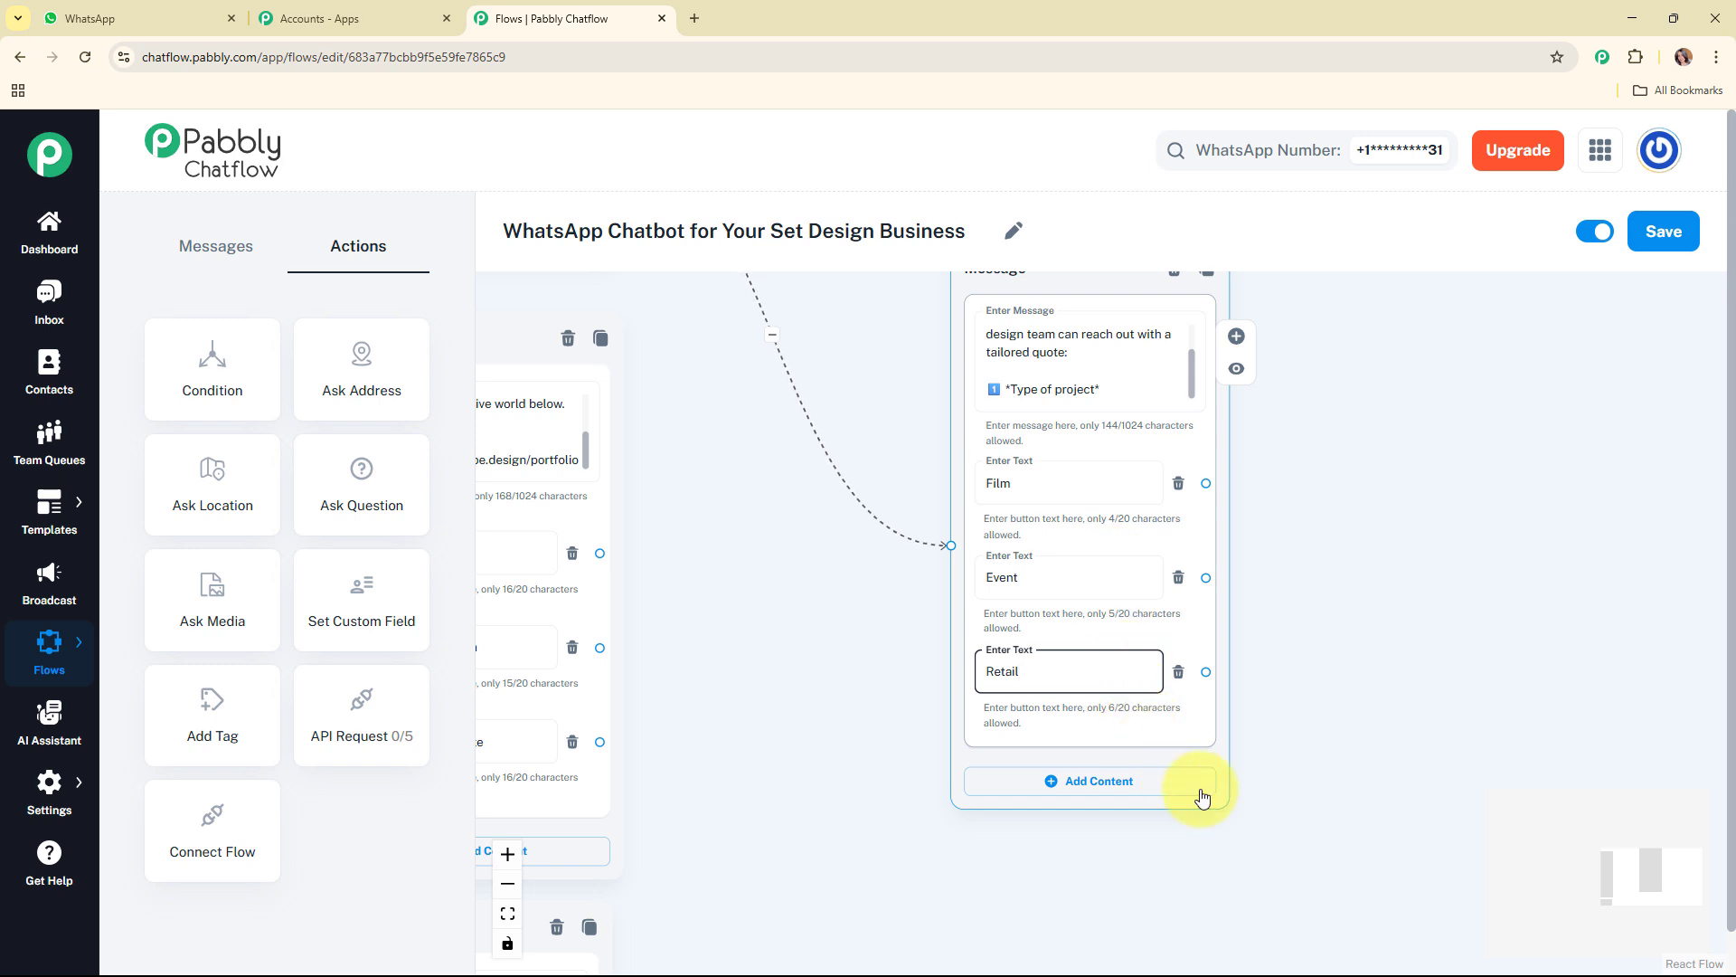
Step: Connect the Film, Event and Retail buttons to one new Text + Button message positioned beside the project type message
drag(1615, 860, 1638, 852)
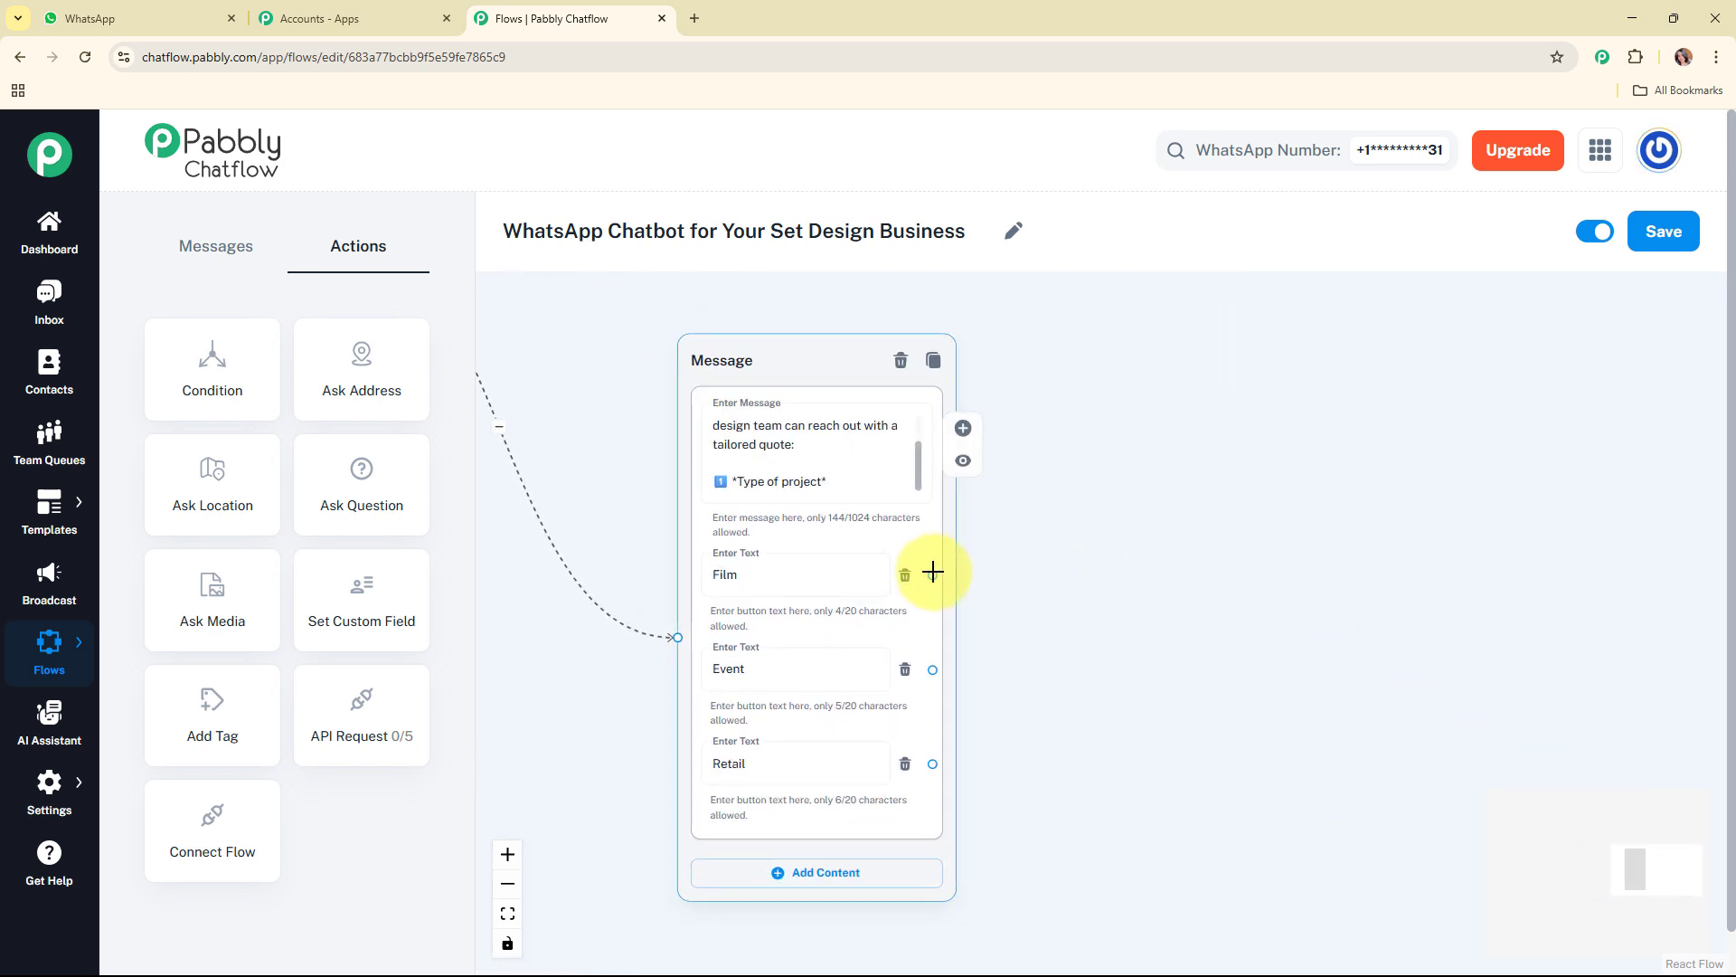
drag(932, 571, 1045, 538)
click(1155, 577)
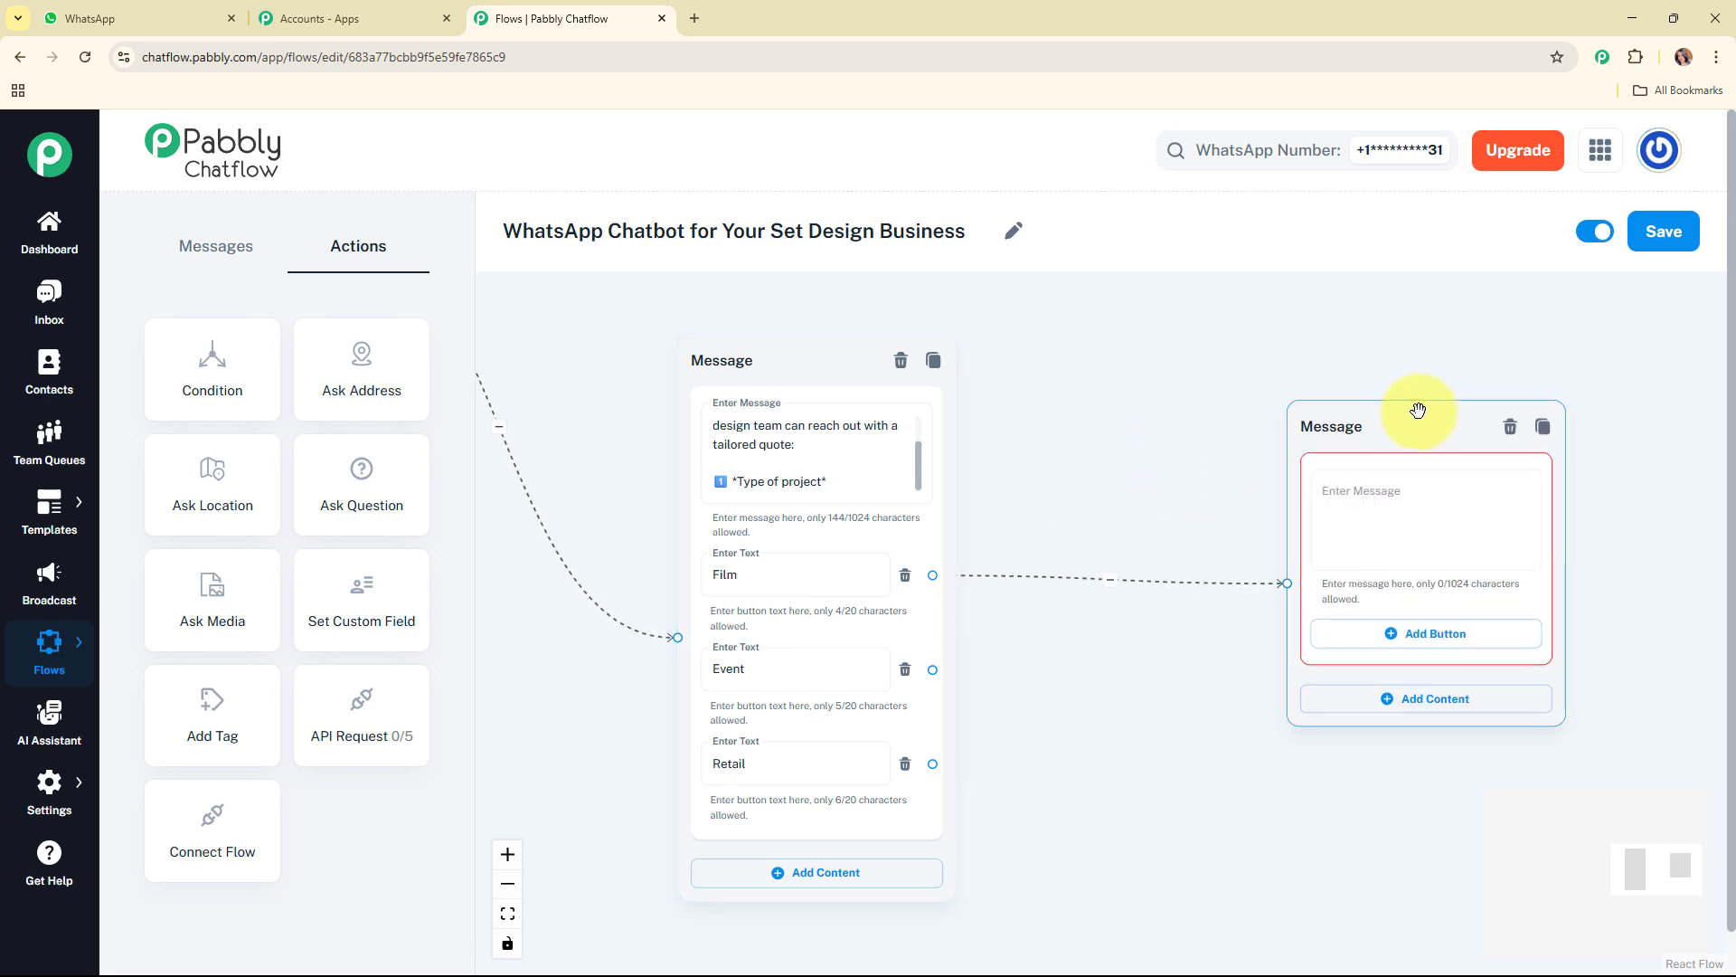
drag(1384, 415, 1210, 344)
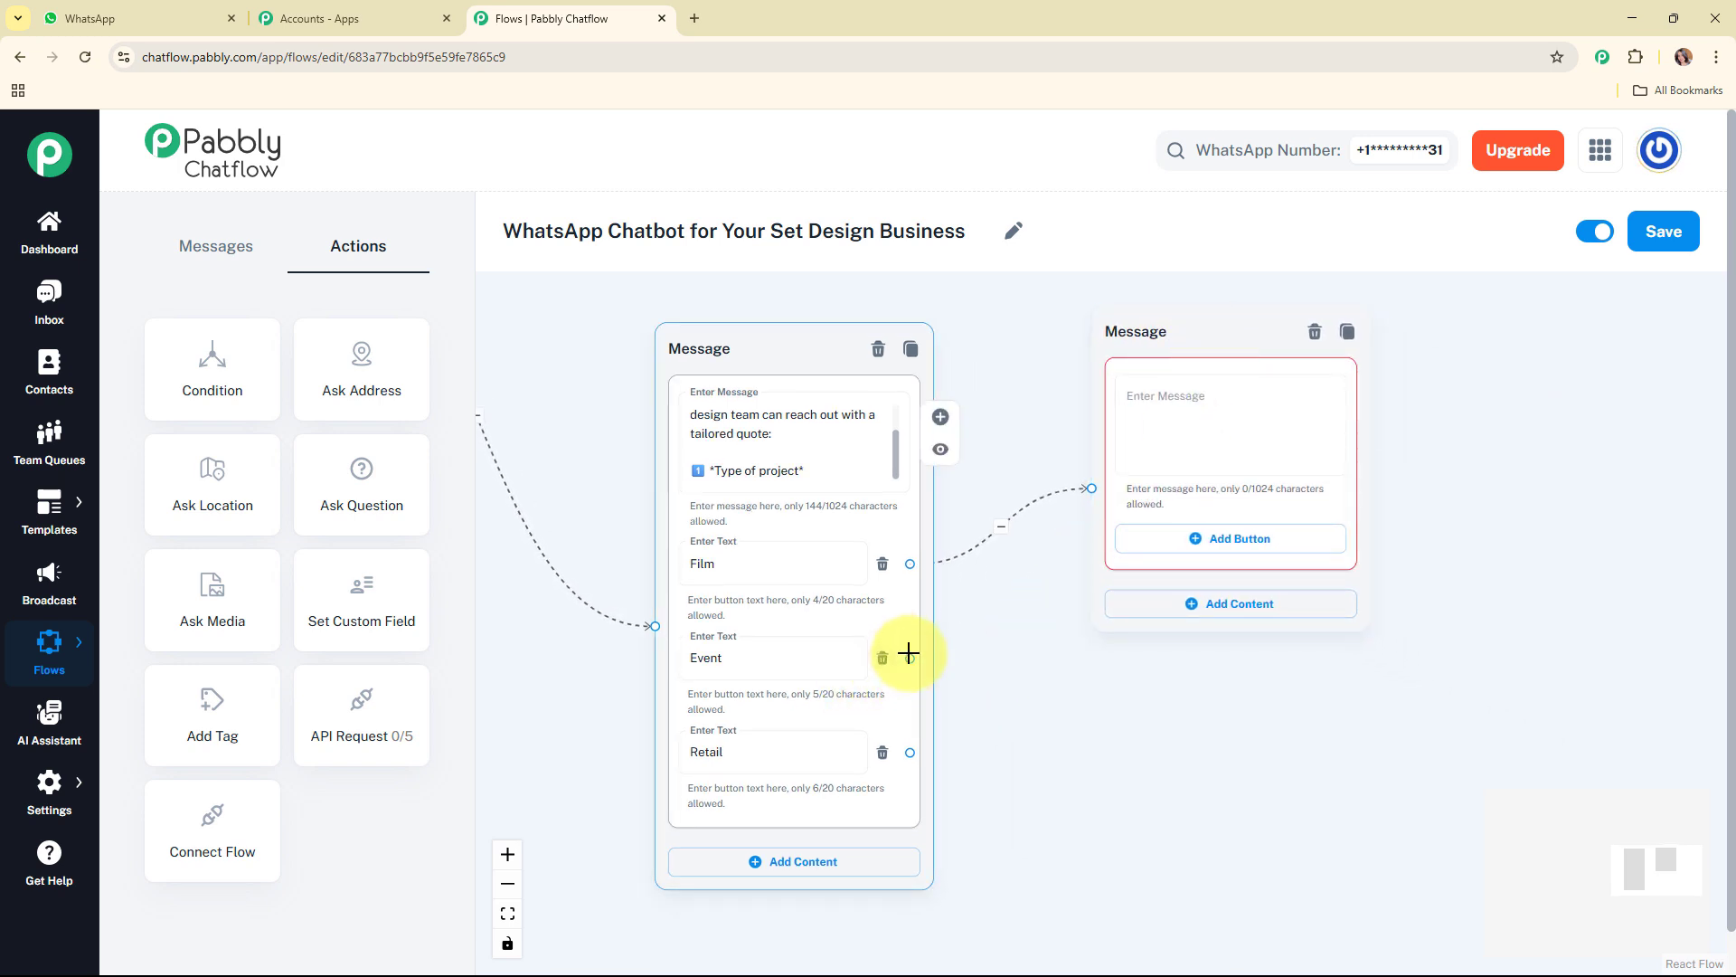
drag(910, 659, 1099, 495)
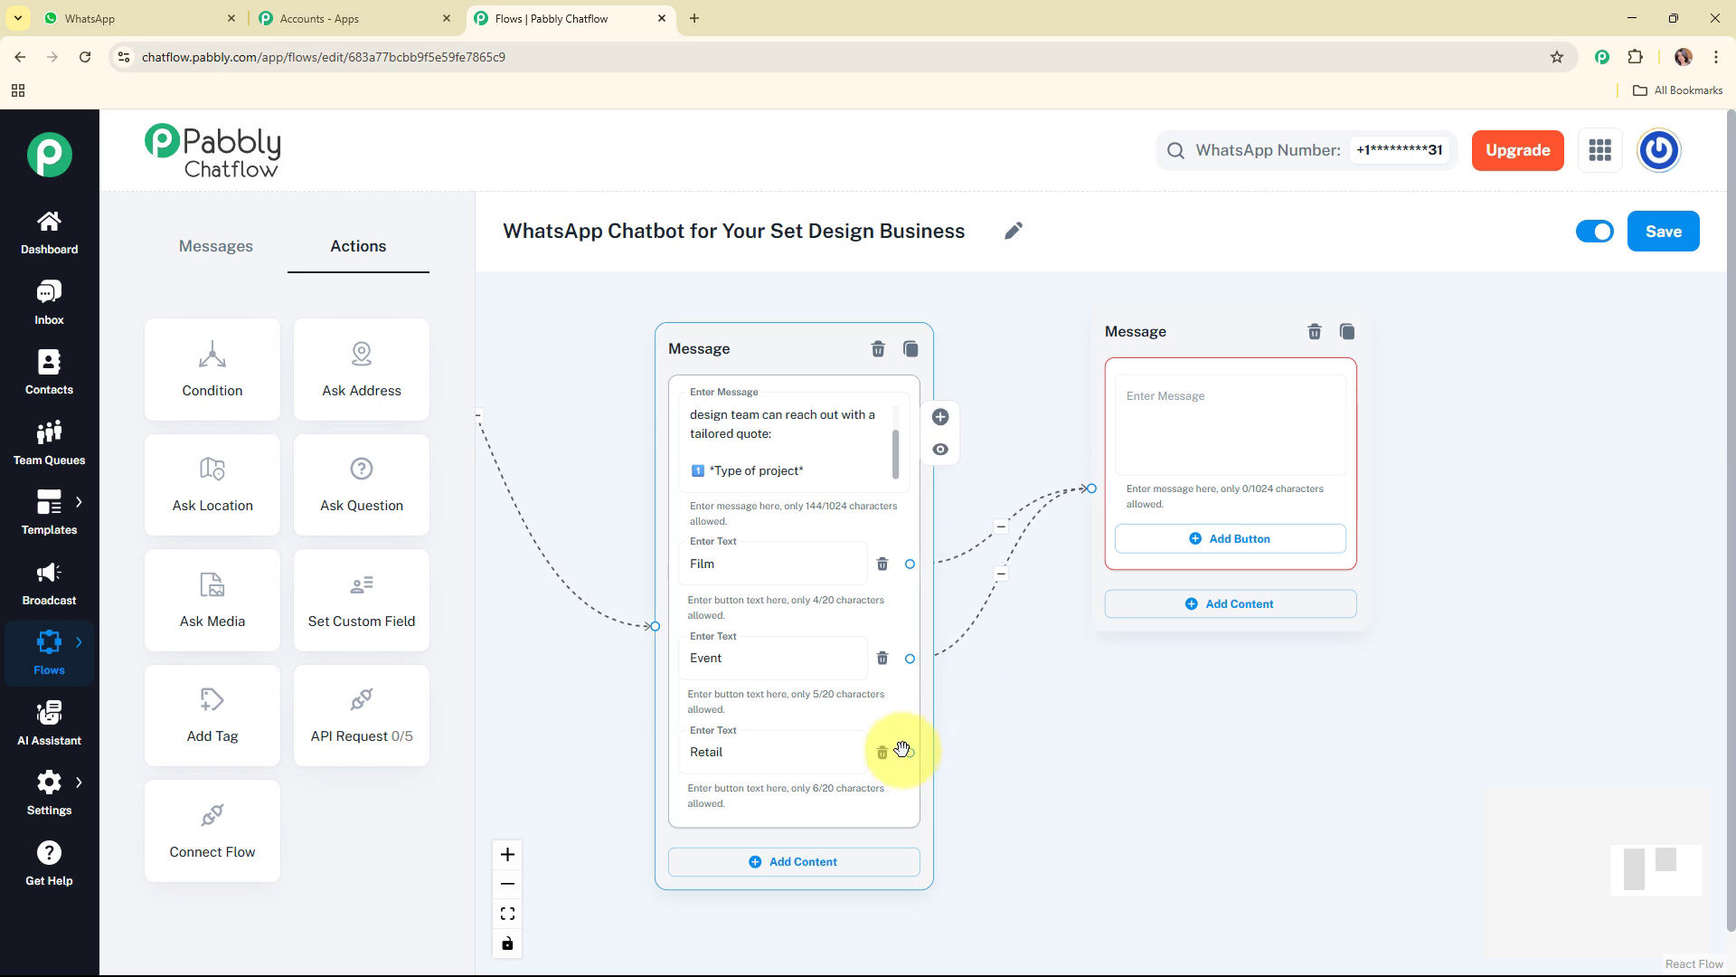
drag(910, 750, 1151, 457)
Step: Enter "2️⃣ *Budget Range*" in the new message and add the buttons 30-40K, 50-60K and 80-90K
click(1163, 449)
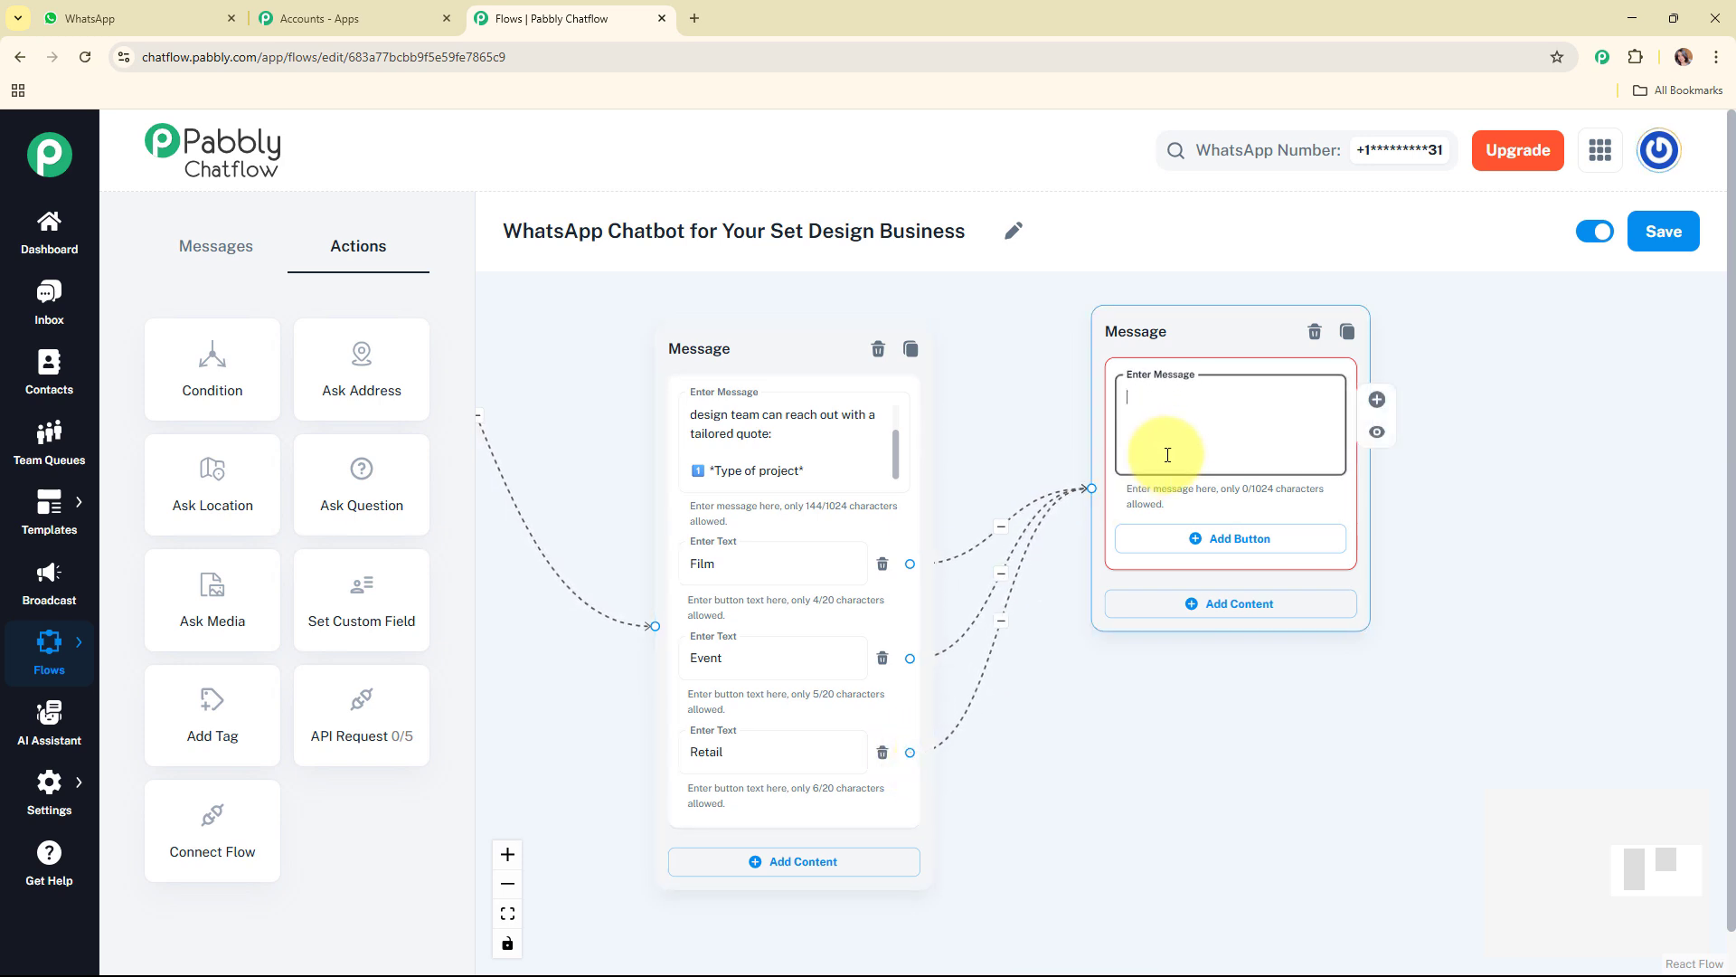
text(4️⃣ *Budget Range*)
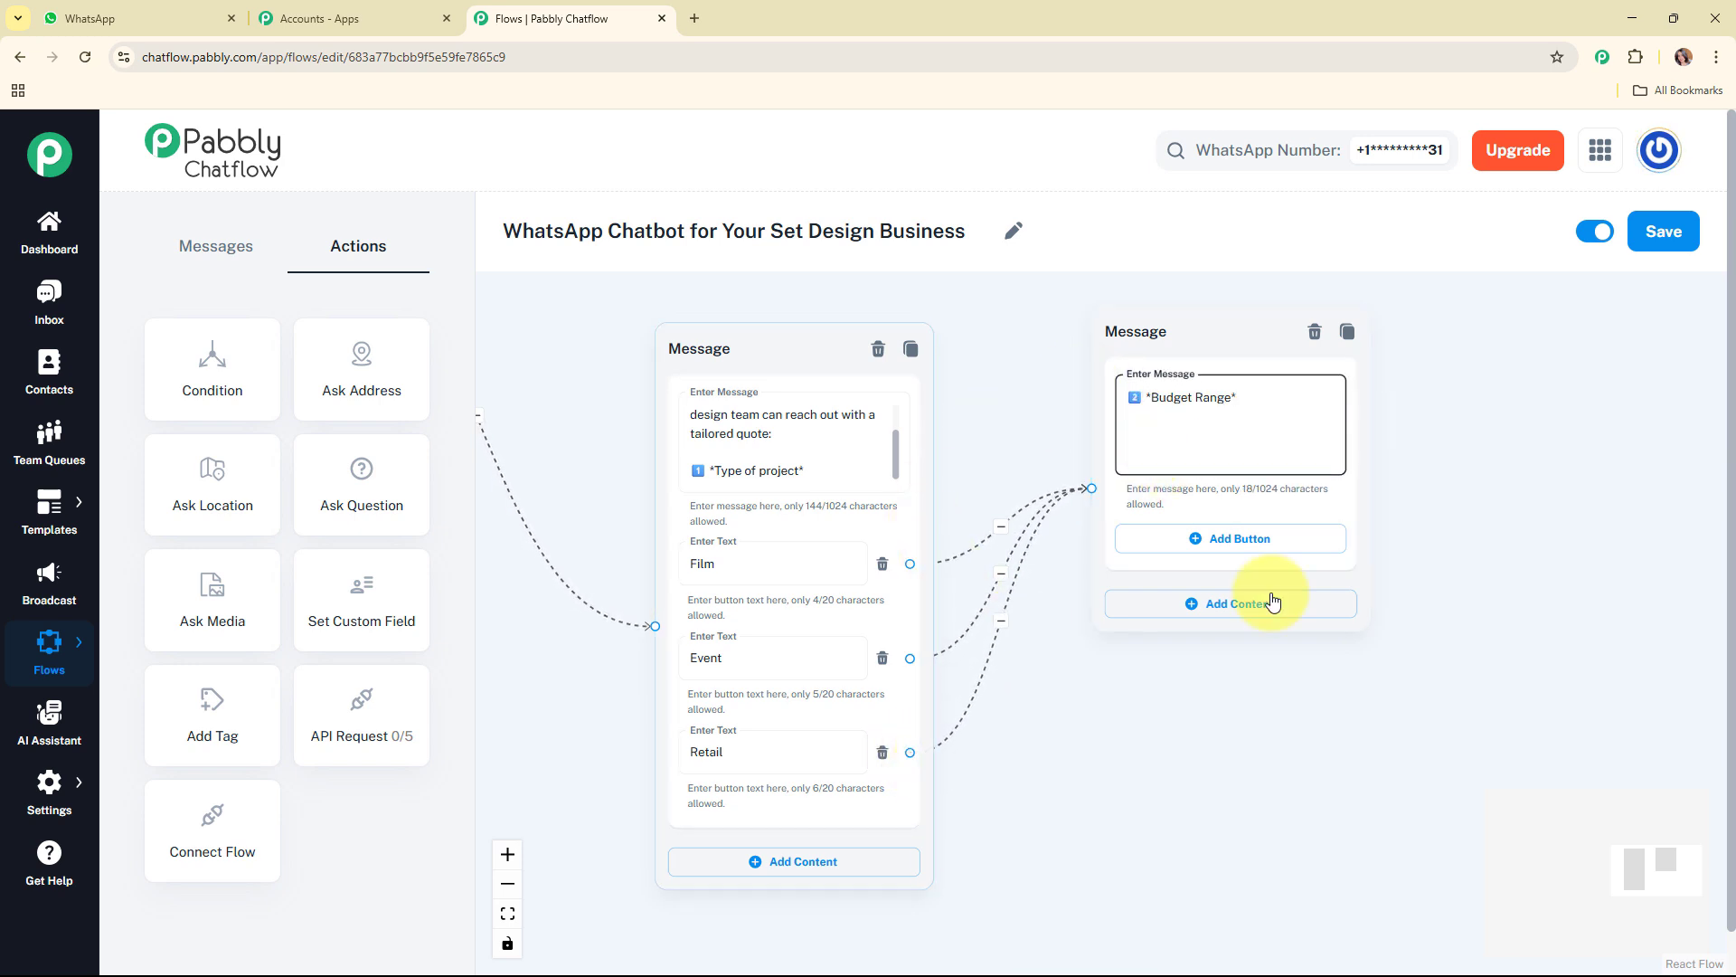
click(1203, 541)
click(1212, 633)
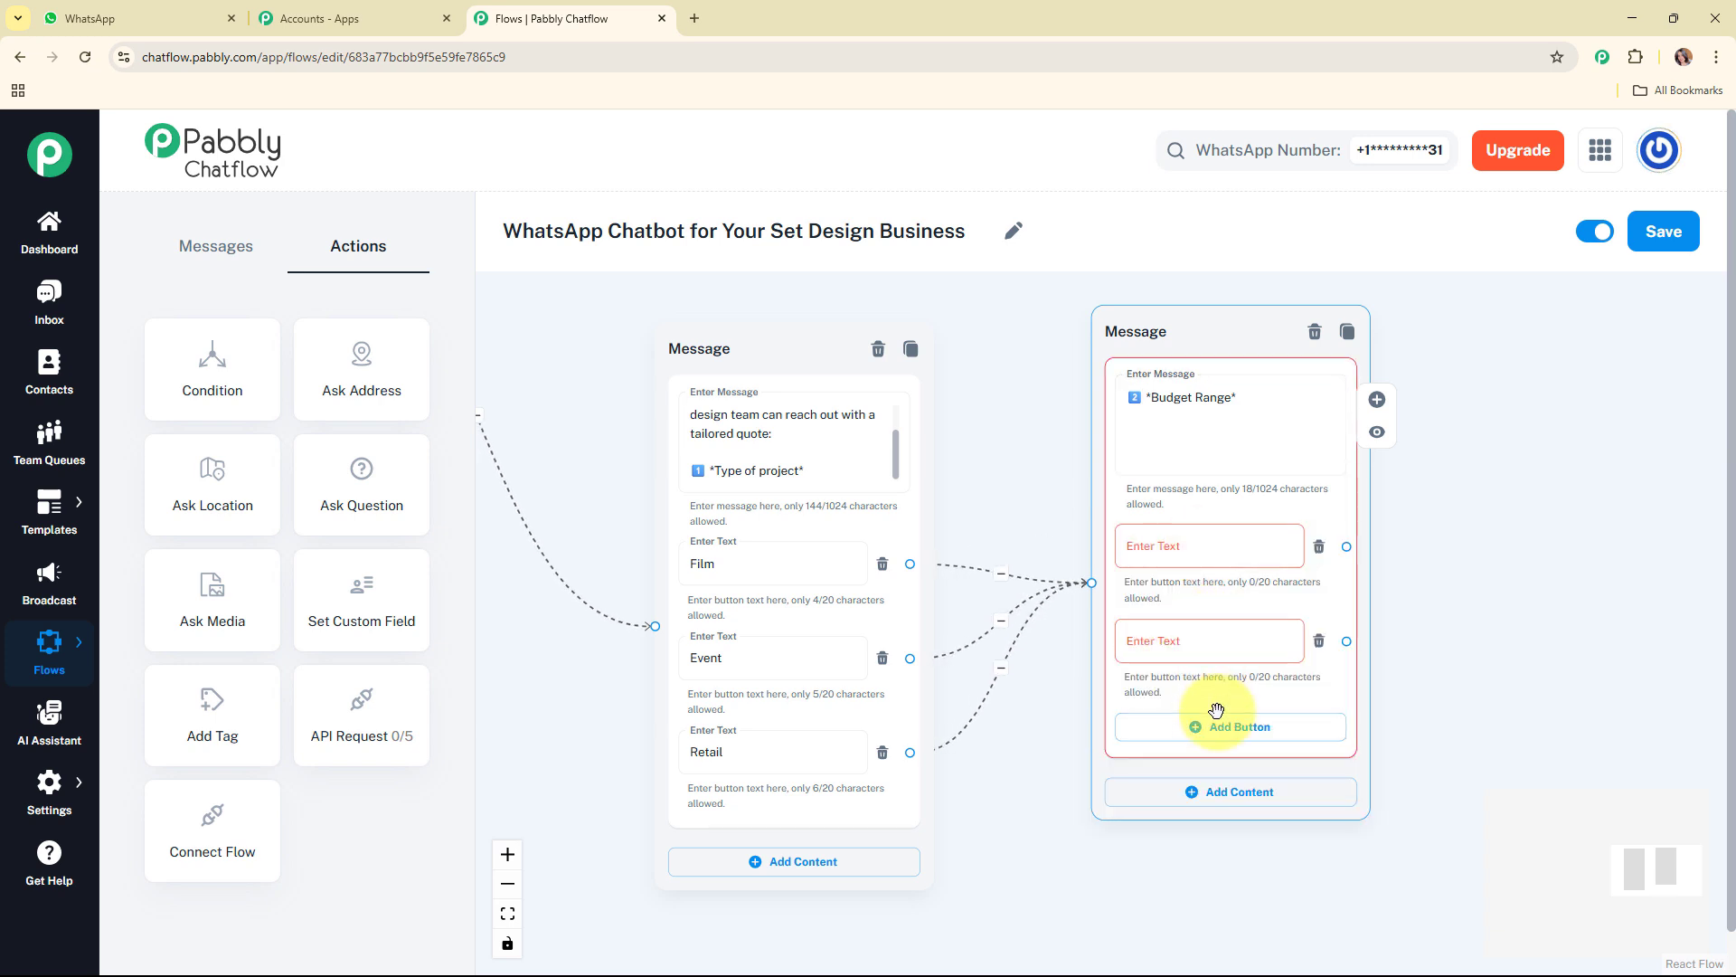
click(1212, 722)
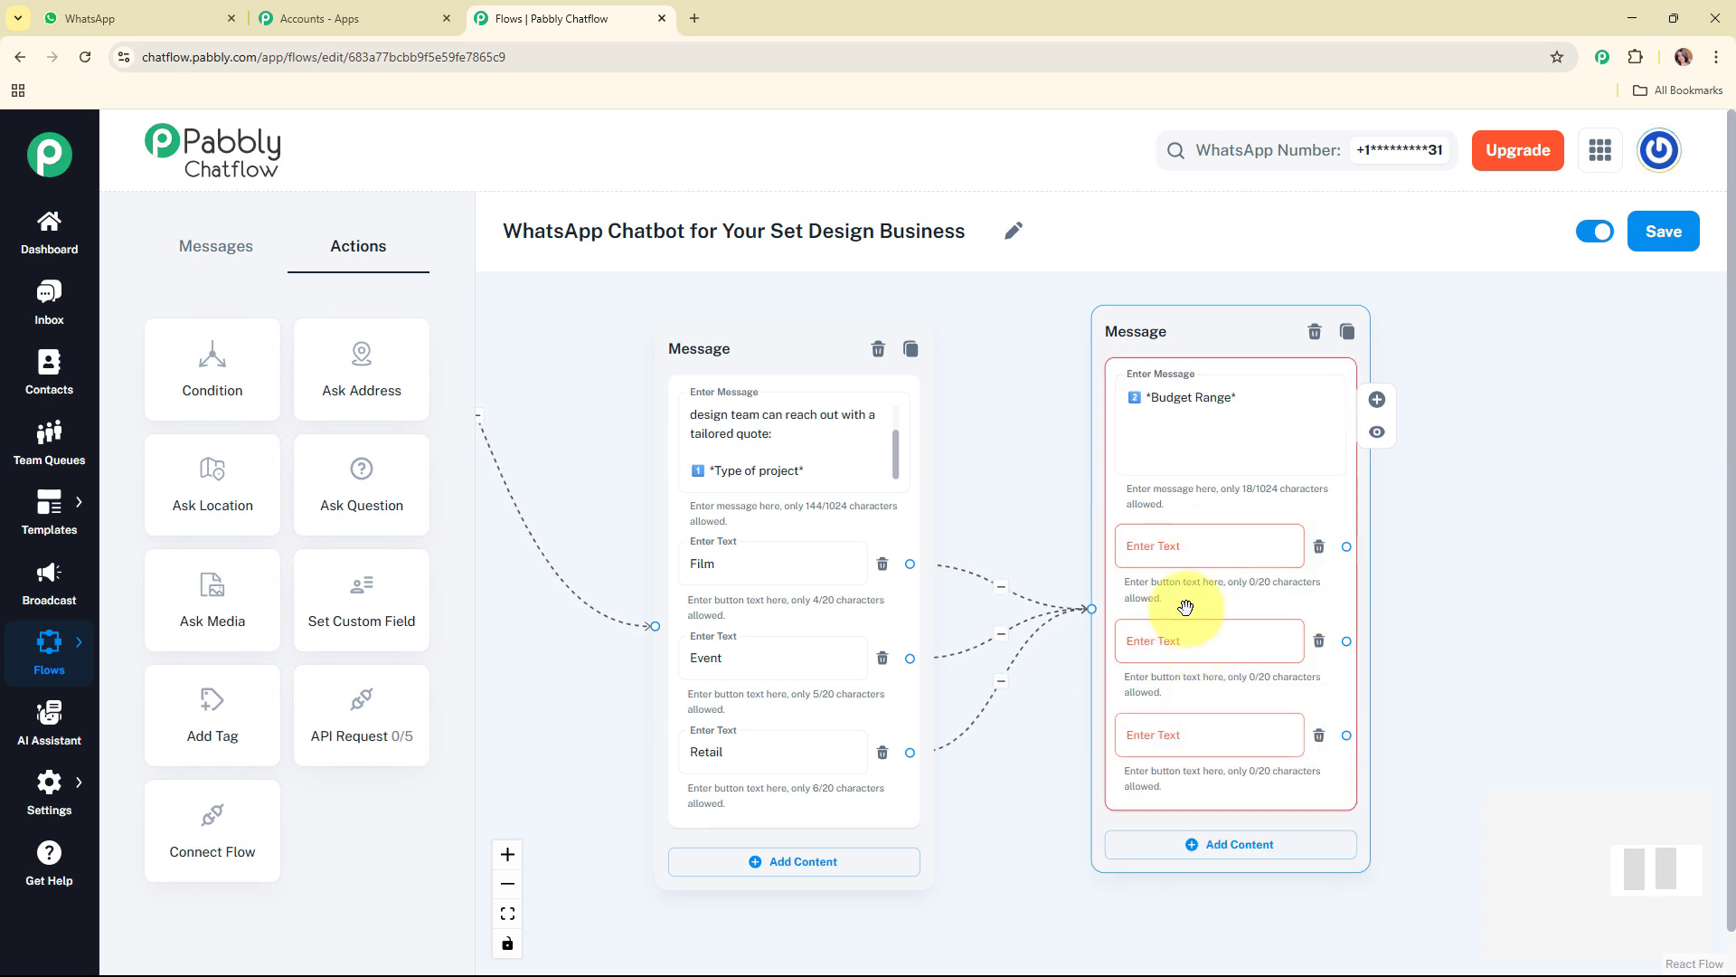
click(1175, 546)
text(30-40K)
key(Tab)
text(50-60K)
key(Tab)
text(80-90K)
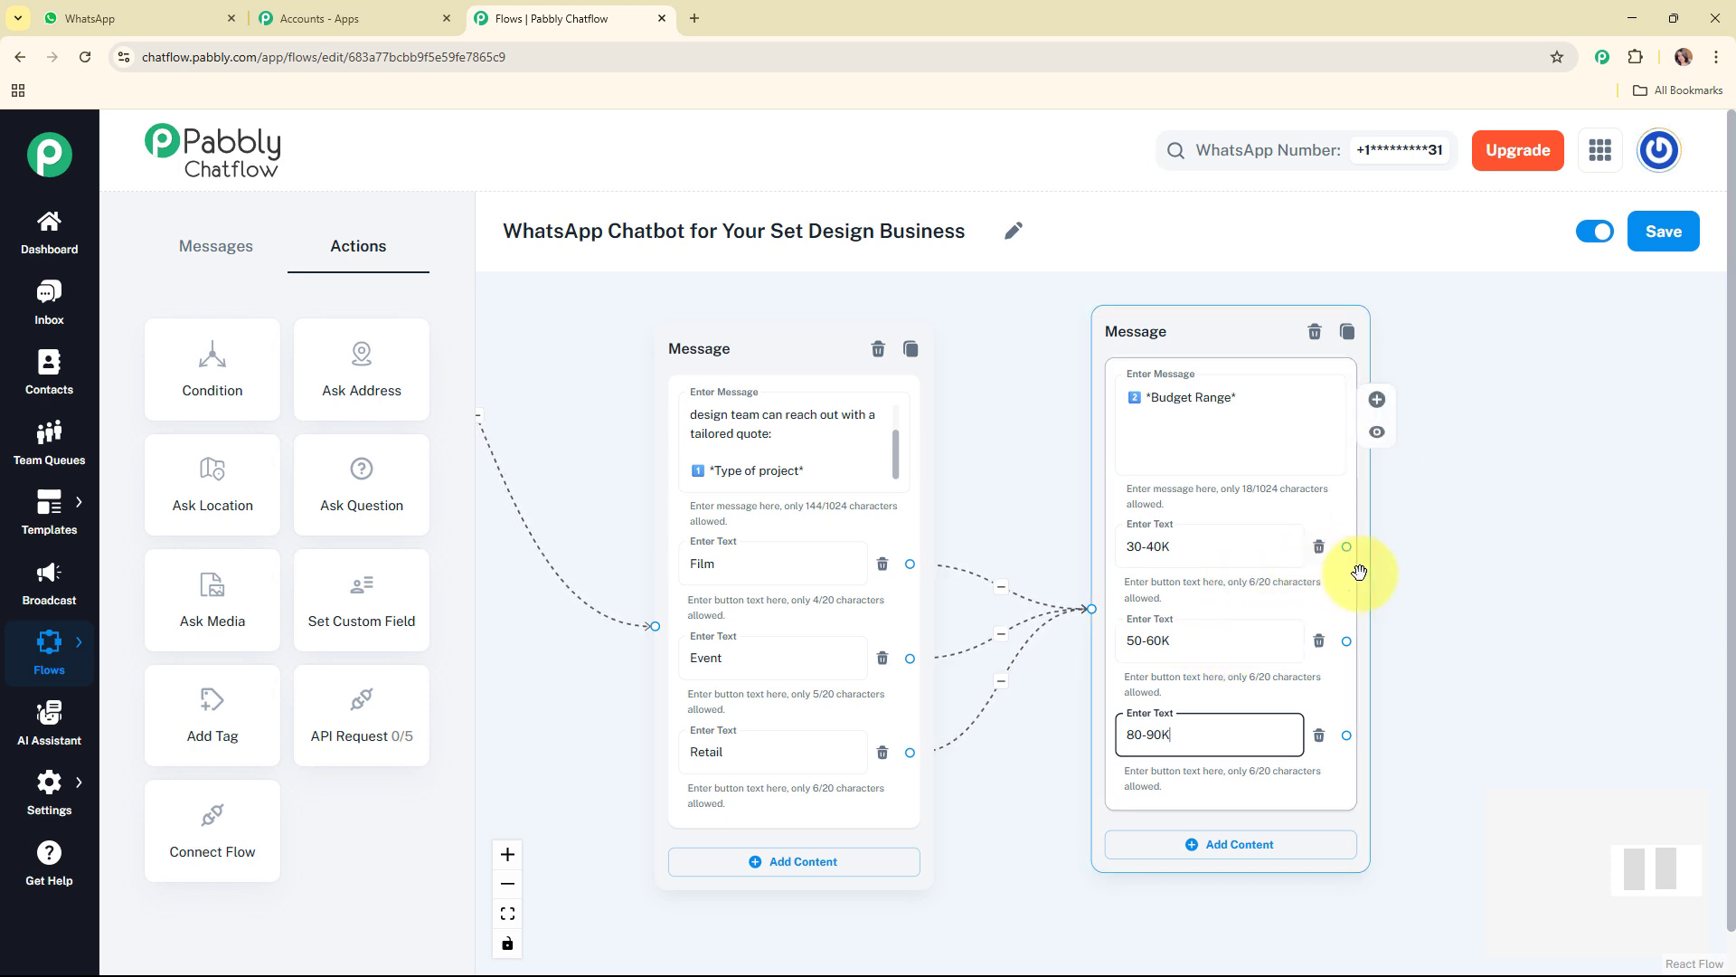
Step: Connect all three budget buttons to one new Text + Button message reading "Thanks, our team will review and get in touch soon."
drag(1634, 876, 1654, 870)
drag(1042, 601, 1211, 652)
click(1288, 696)
click(1353, 610)
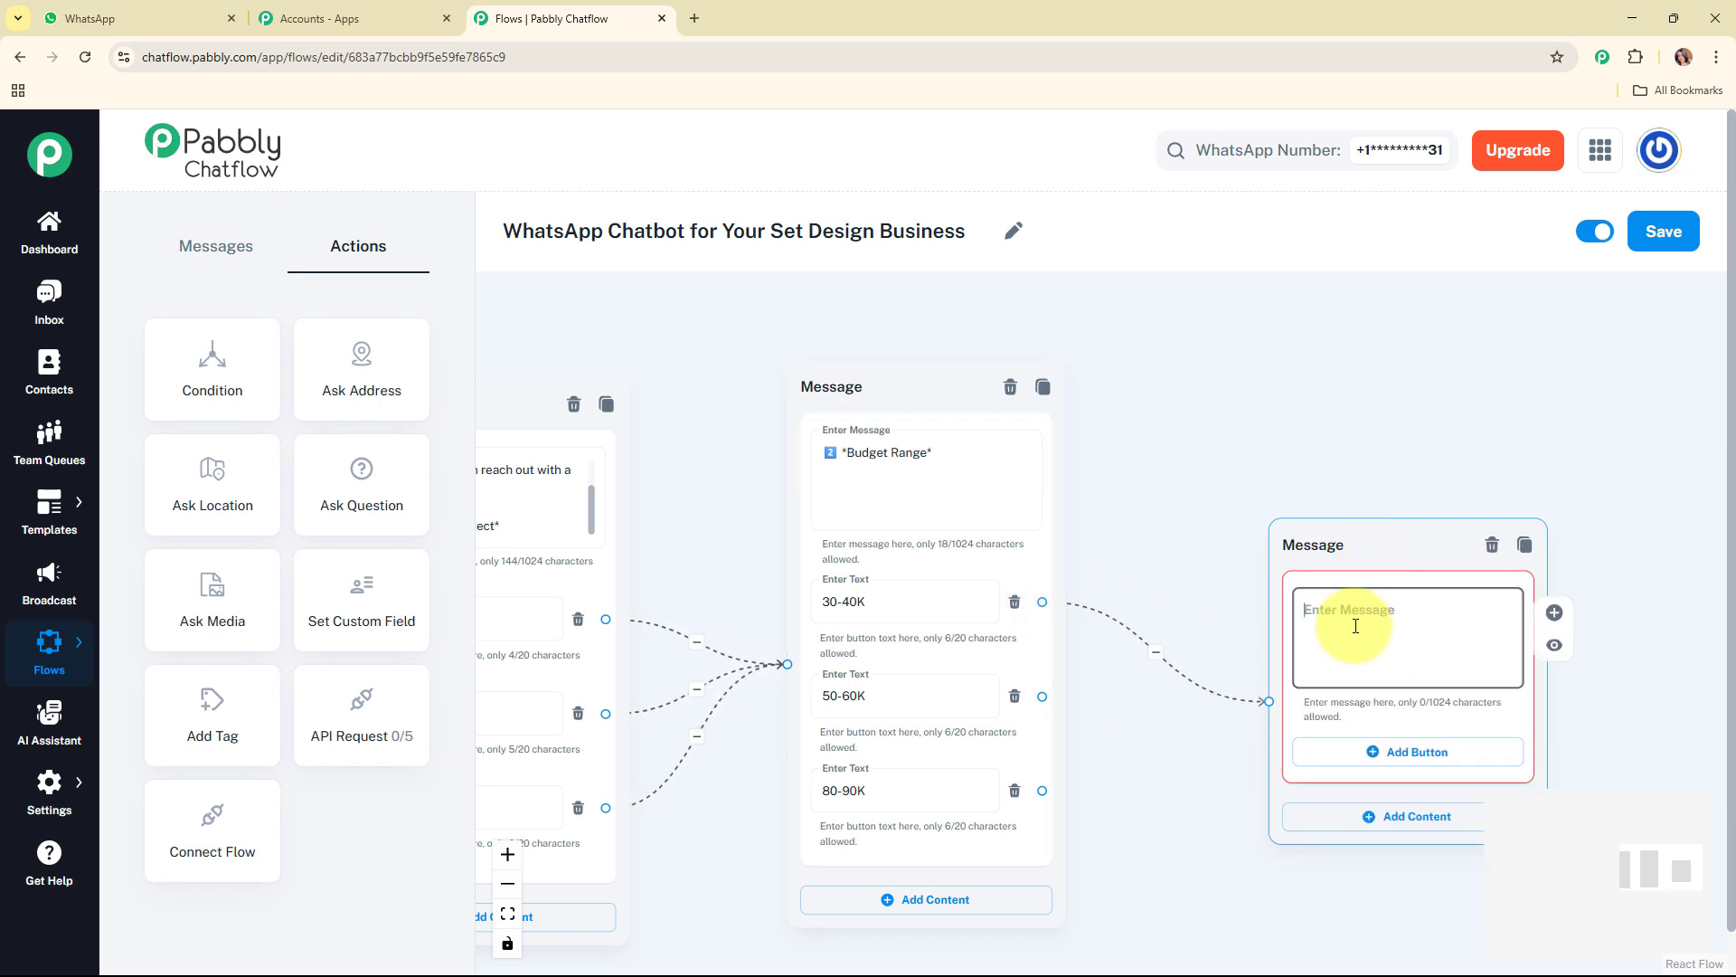
text(Thanks, our team will review and get in touch soon.)
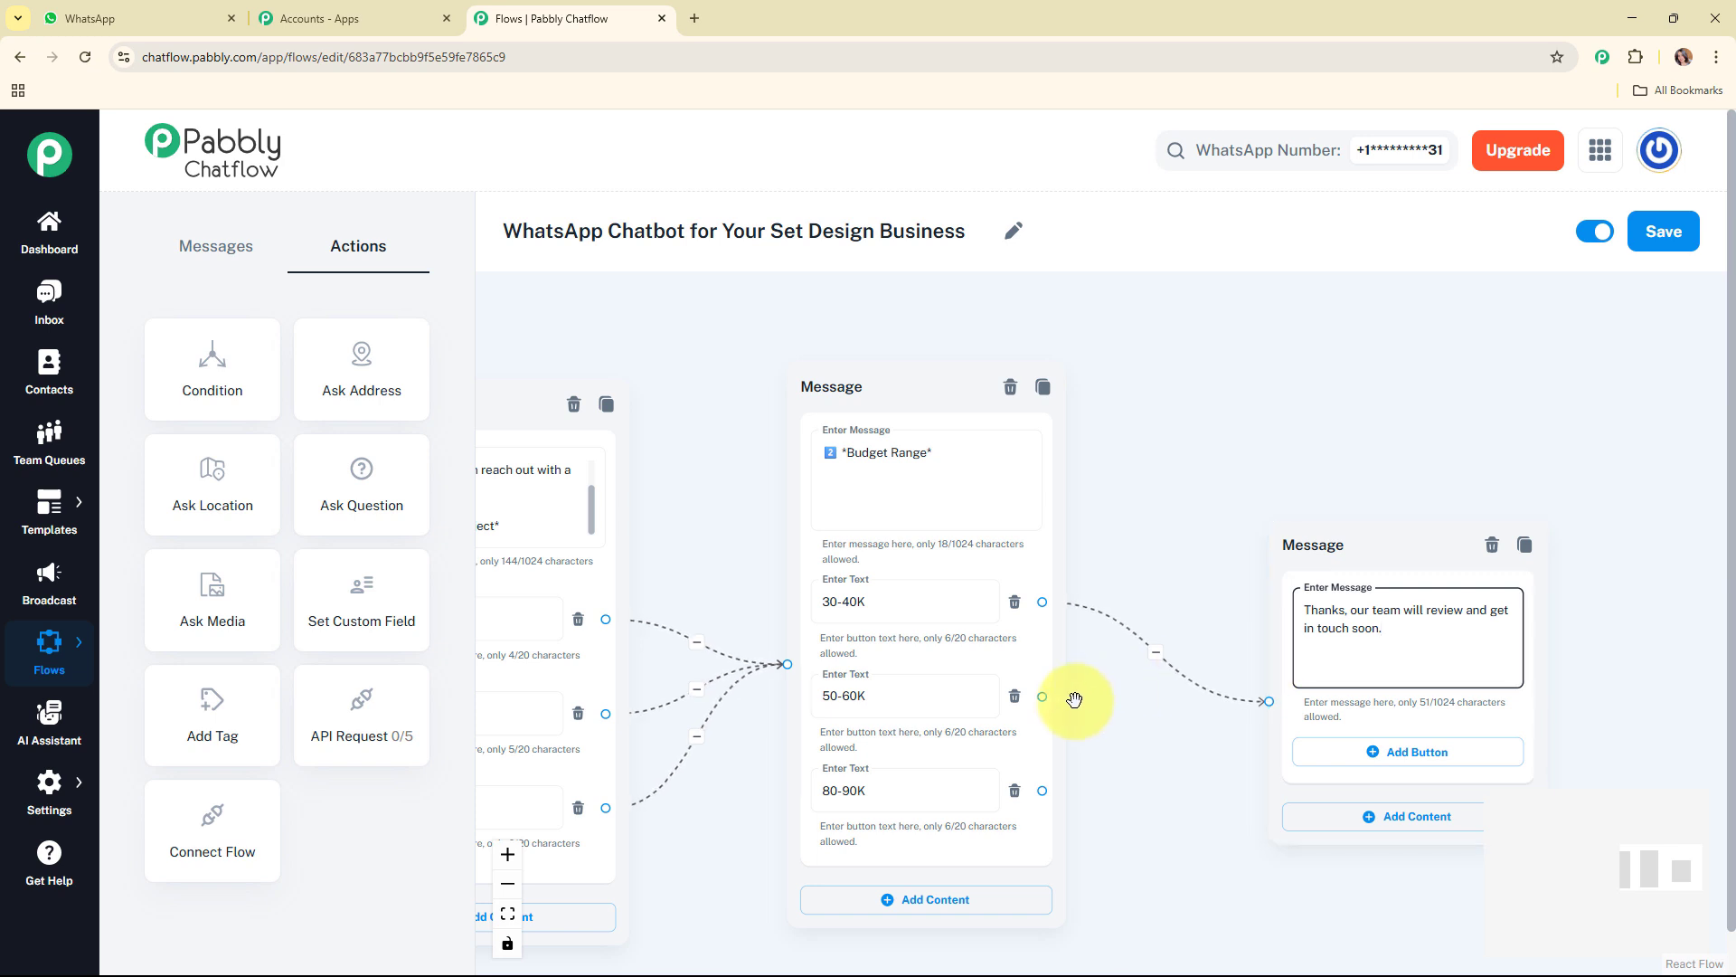
drag(1042, 697, 1269, 700)
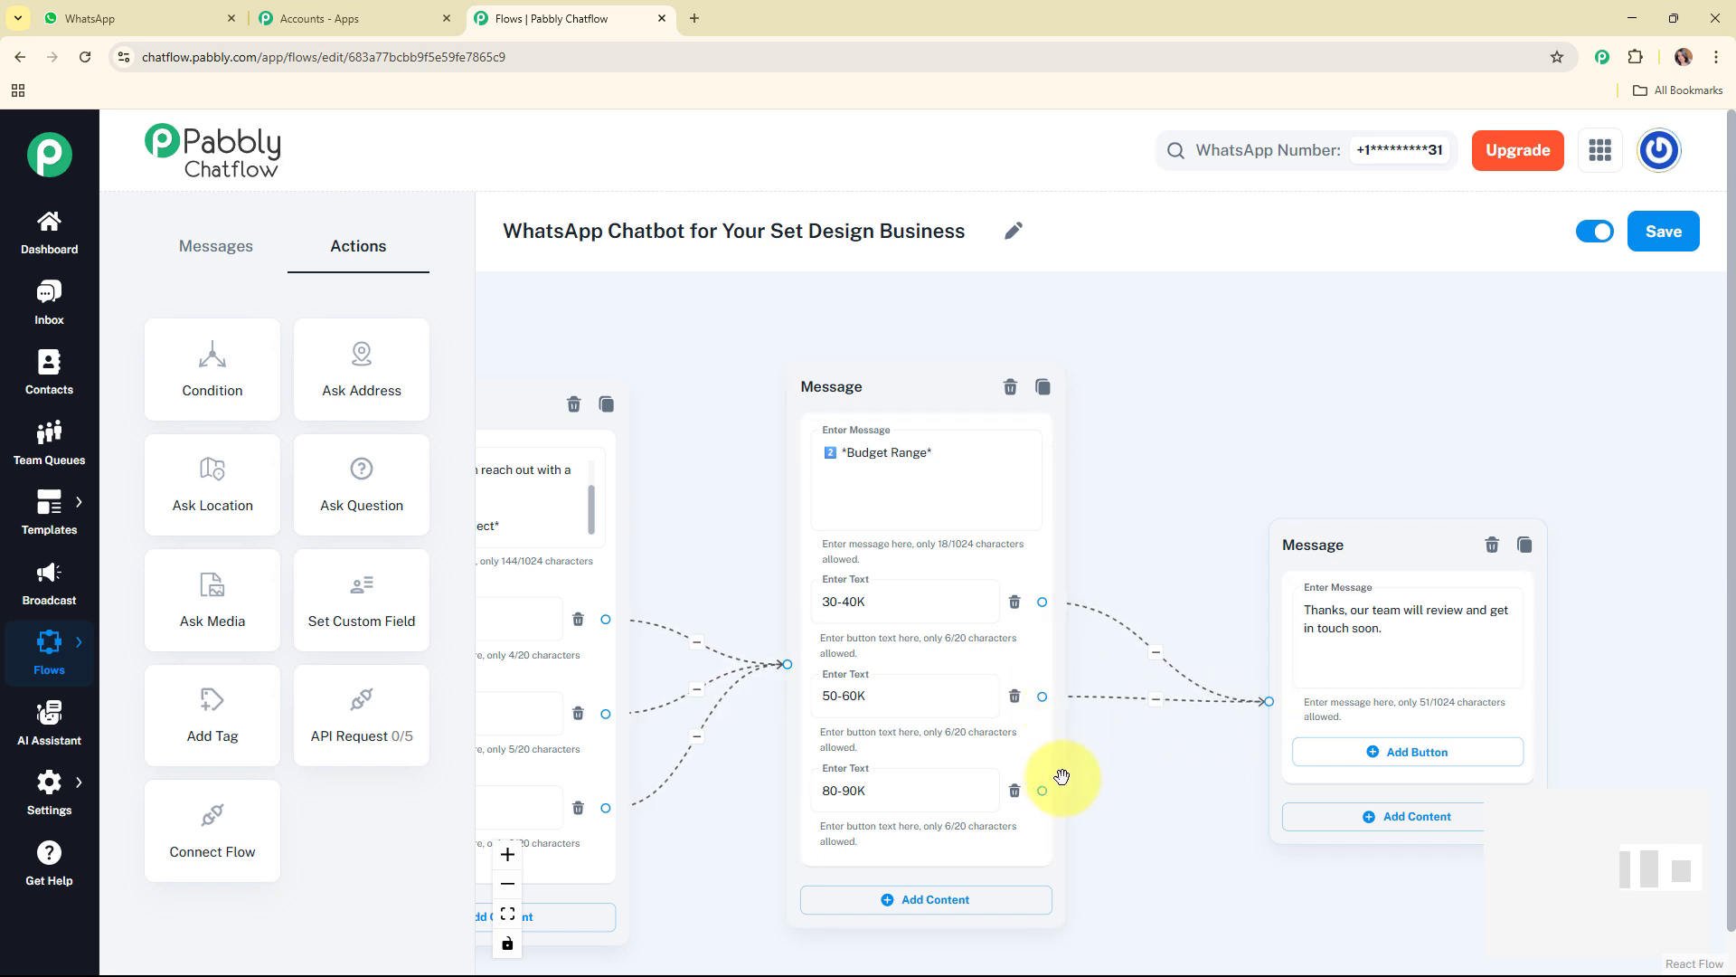
drag(1041, 791, 1268, 701)
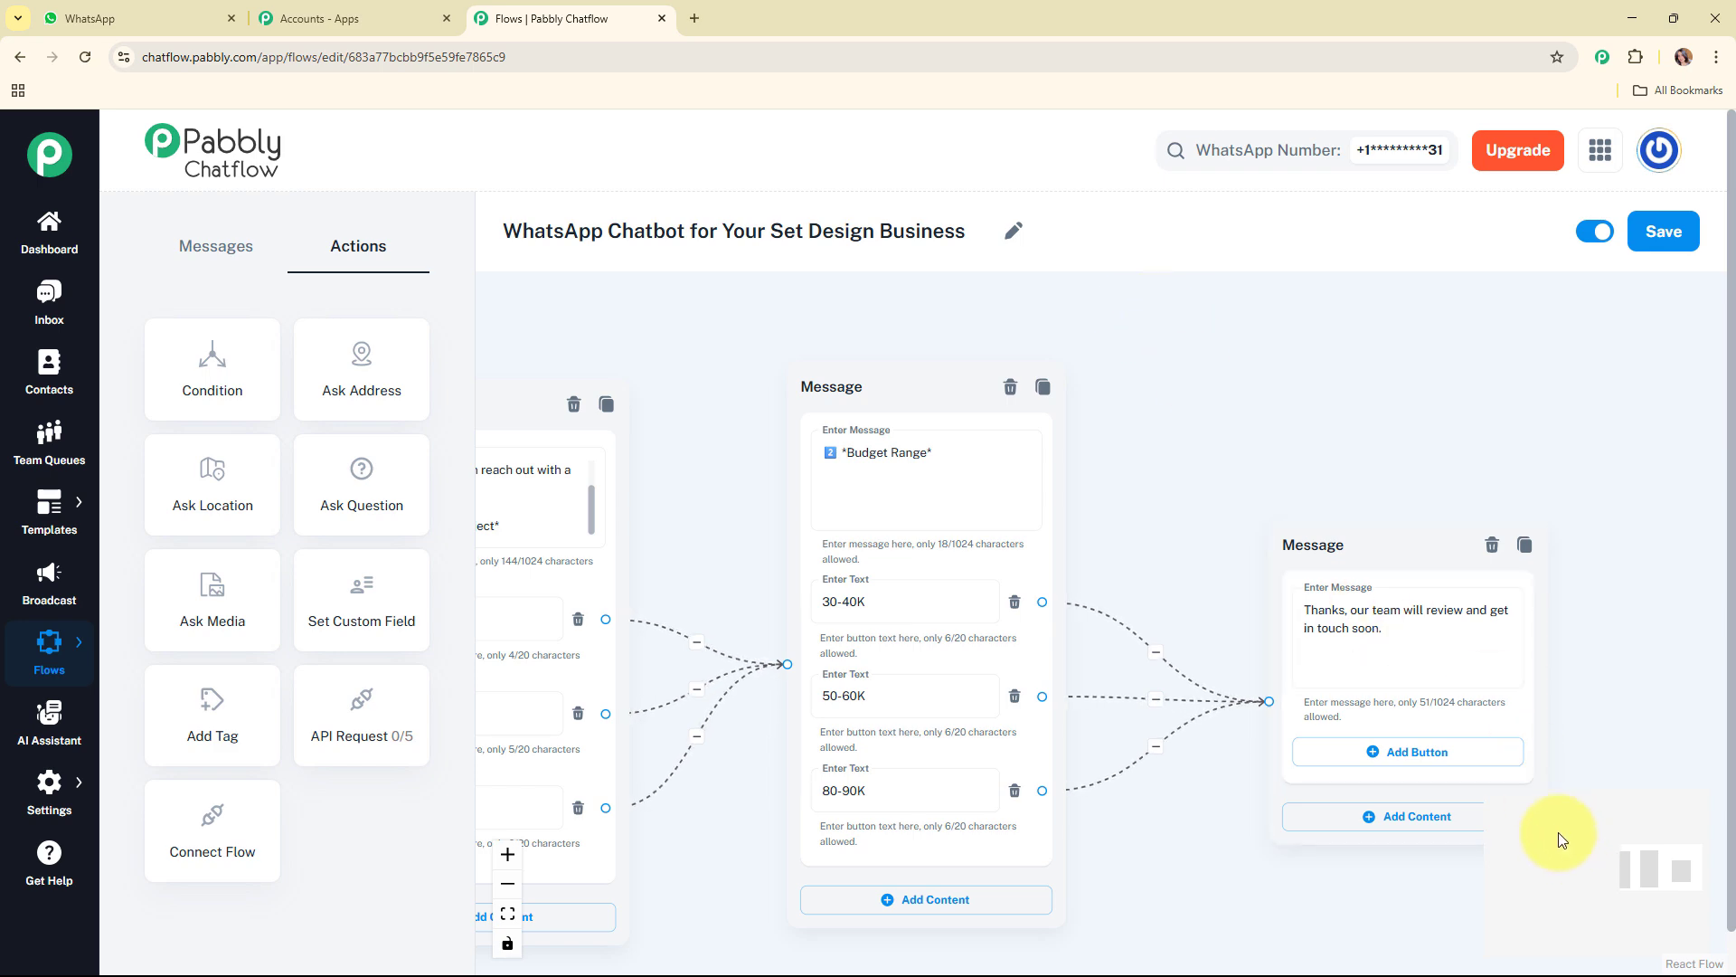
Step: Cross-link the buttons of the services, portfolio and contact messages to their matching messages and connect the remaining Request Quote buttons to the project type message
scroll(1138, 461, down, 3)
scroll(1618, 909, down, 5)
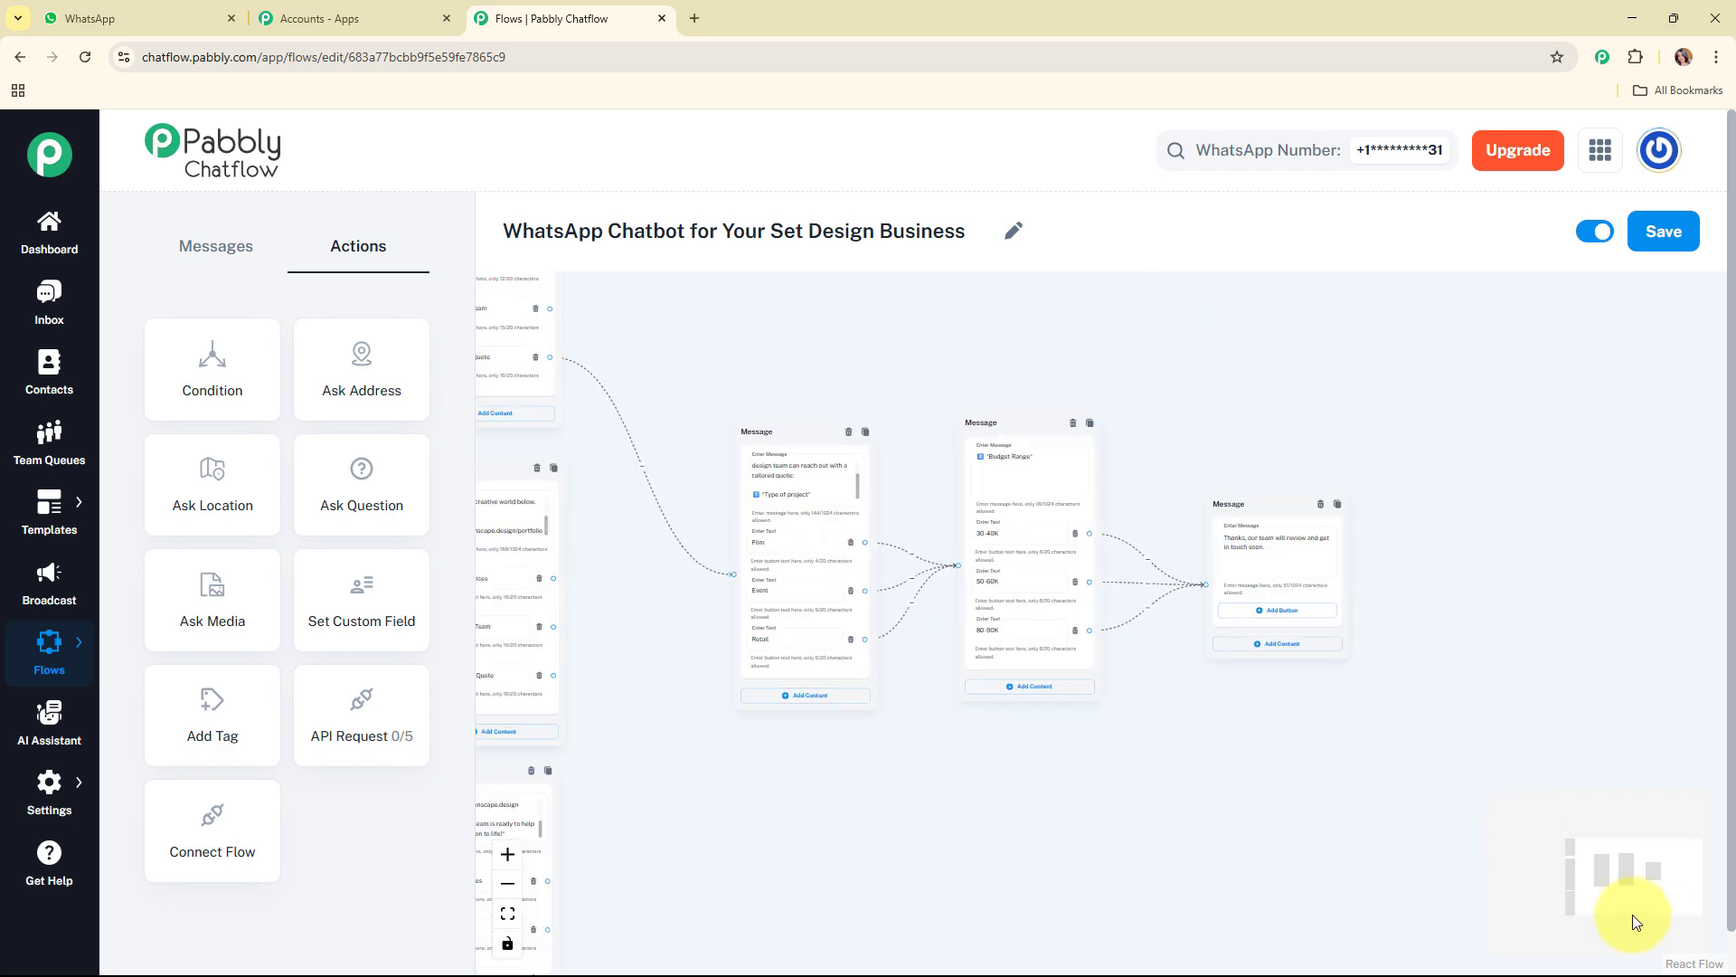
drag(1610, 878, 1611, 866)
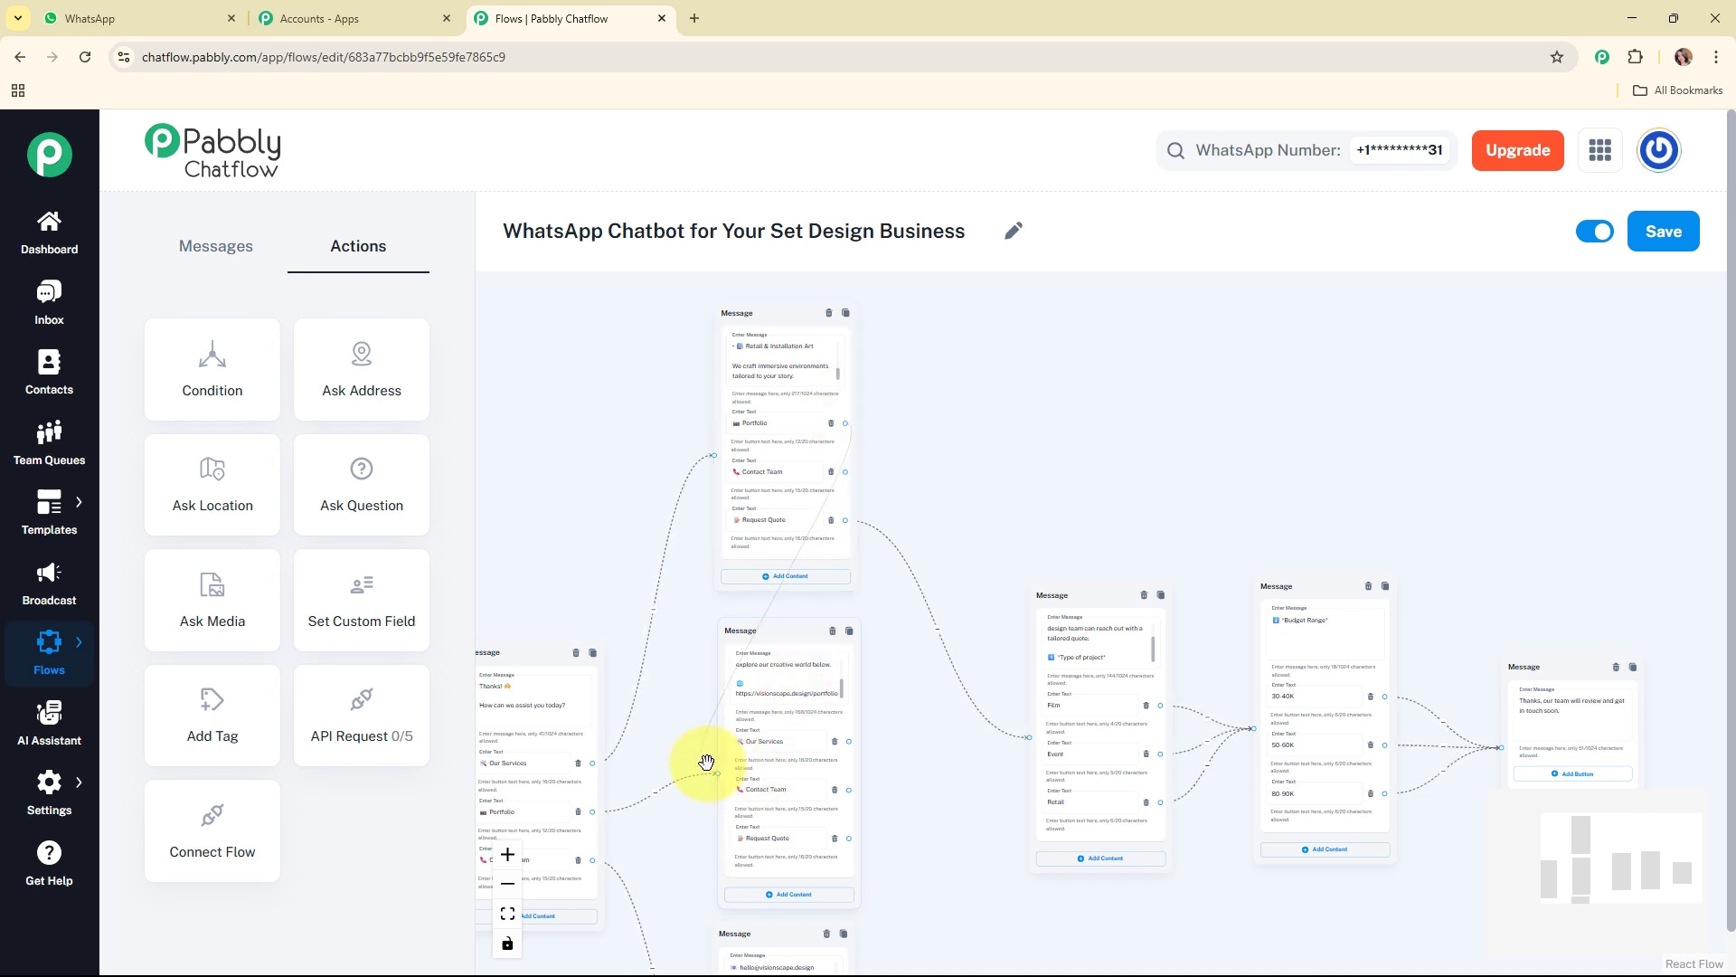
drag(715, 773, 848, 522)
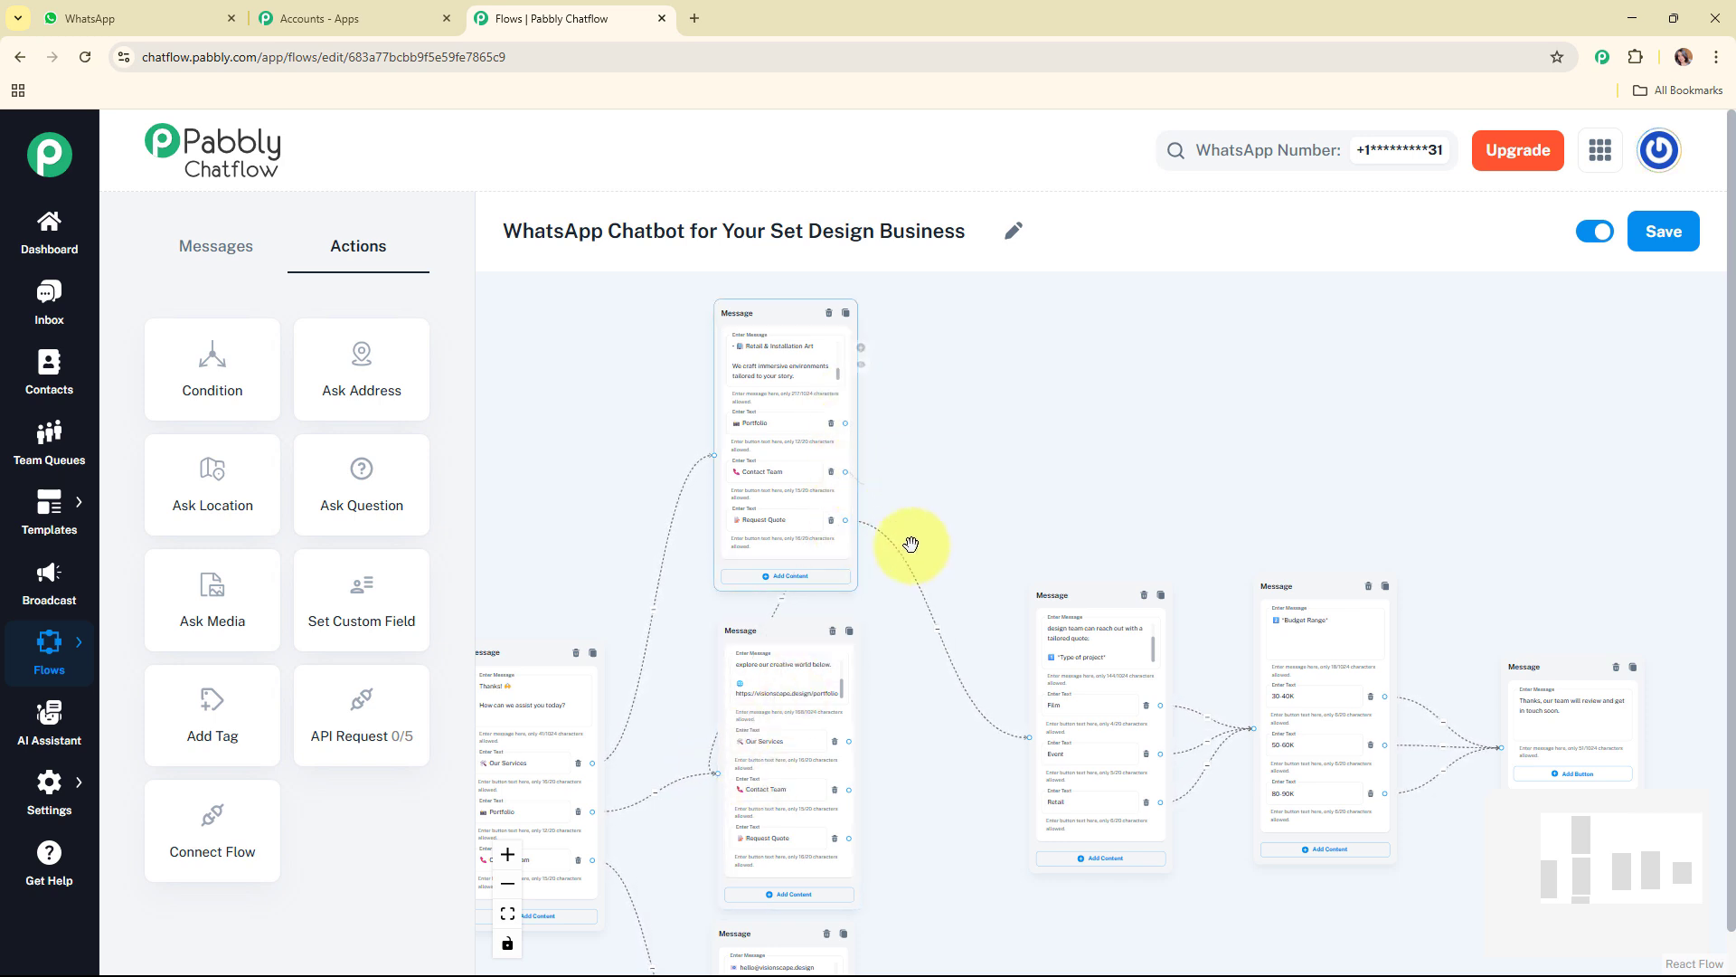
drag(719, 972, 711, 768)
drag(843, 832, 1028, 428)
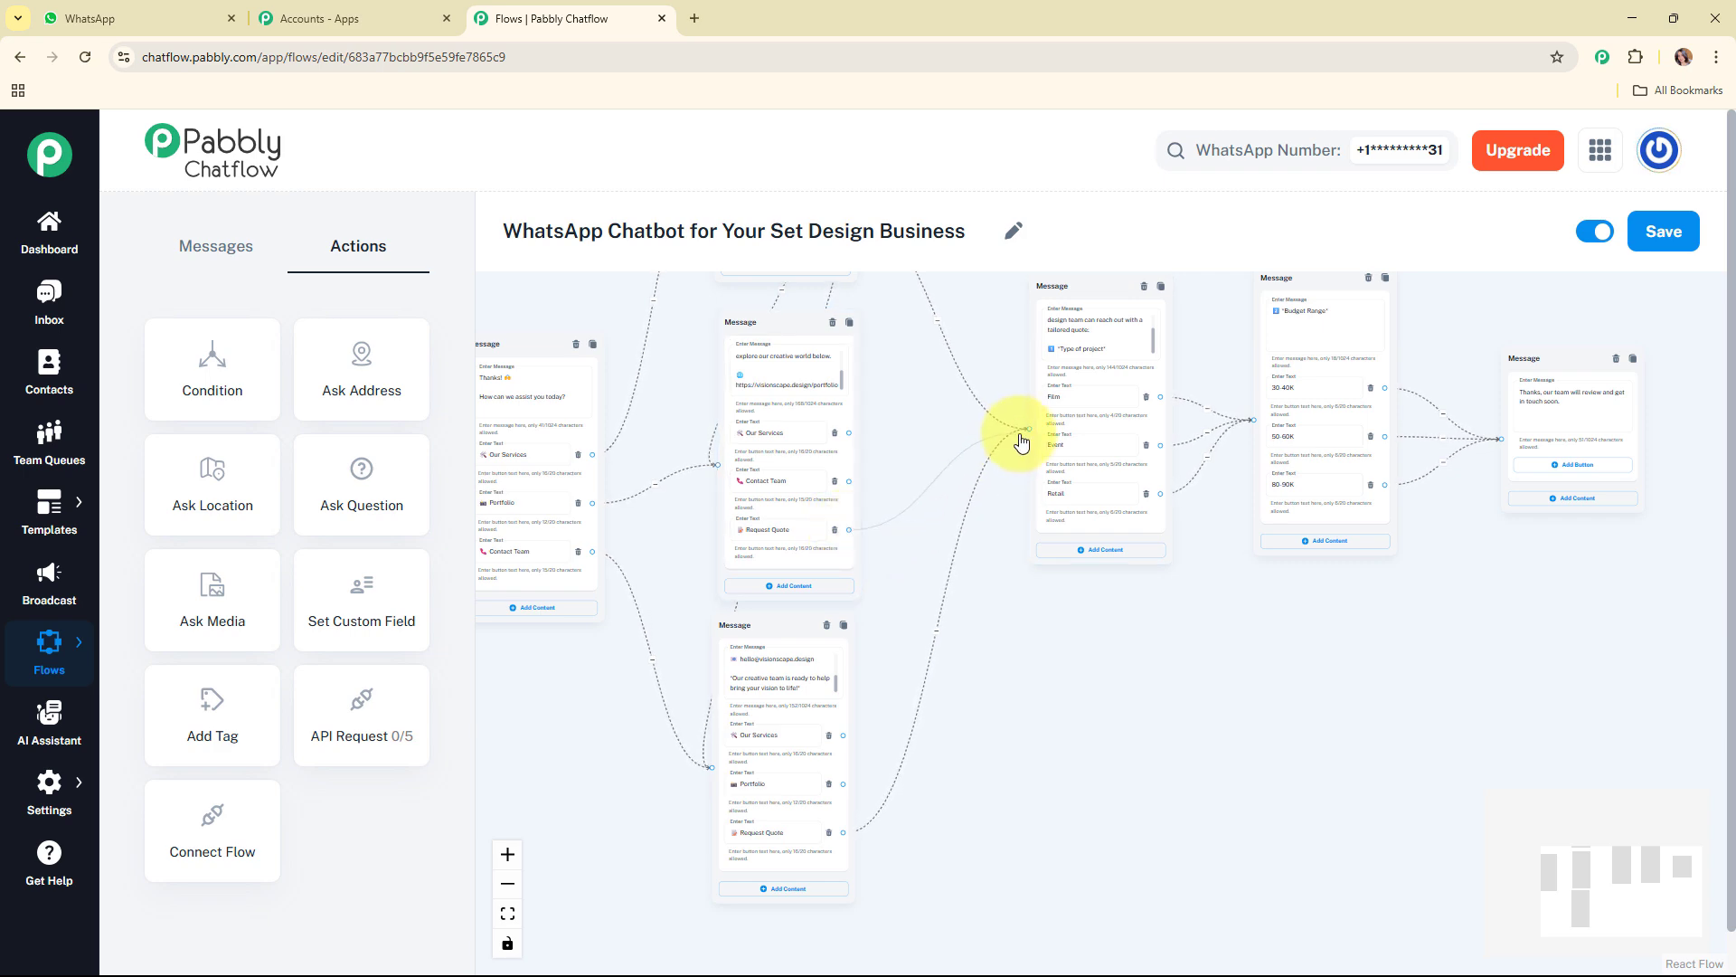
scroll(1020, 441, left, 1)
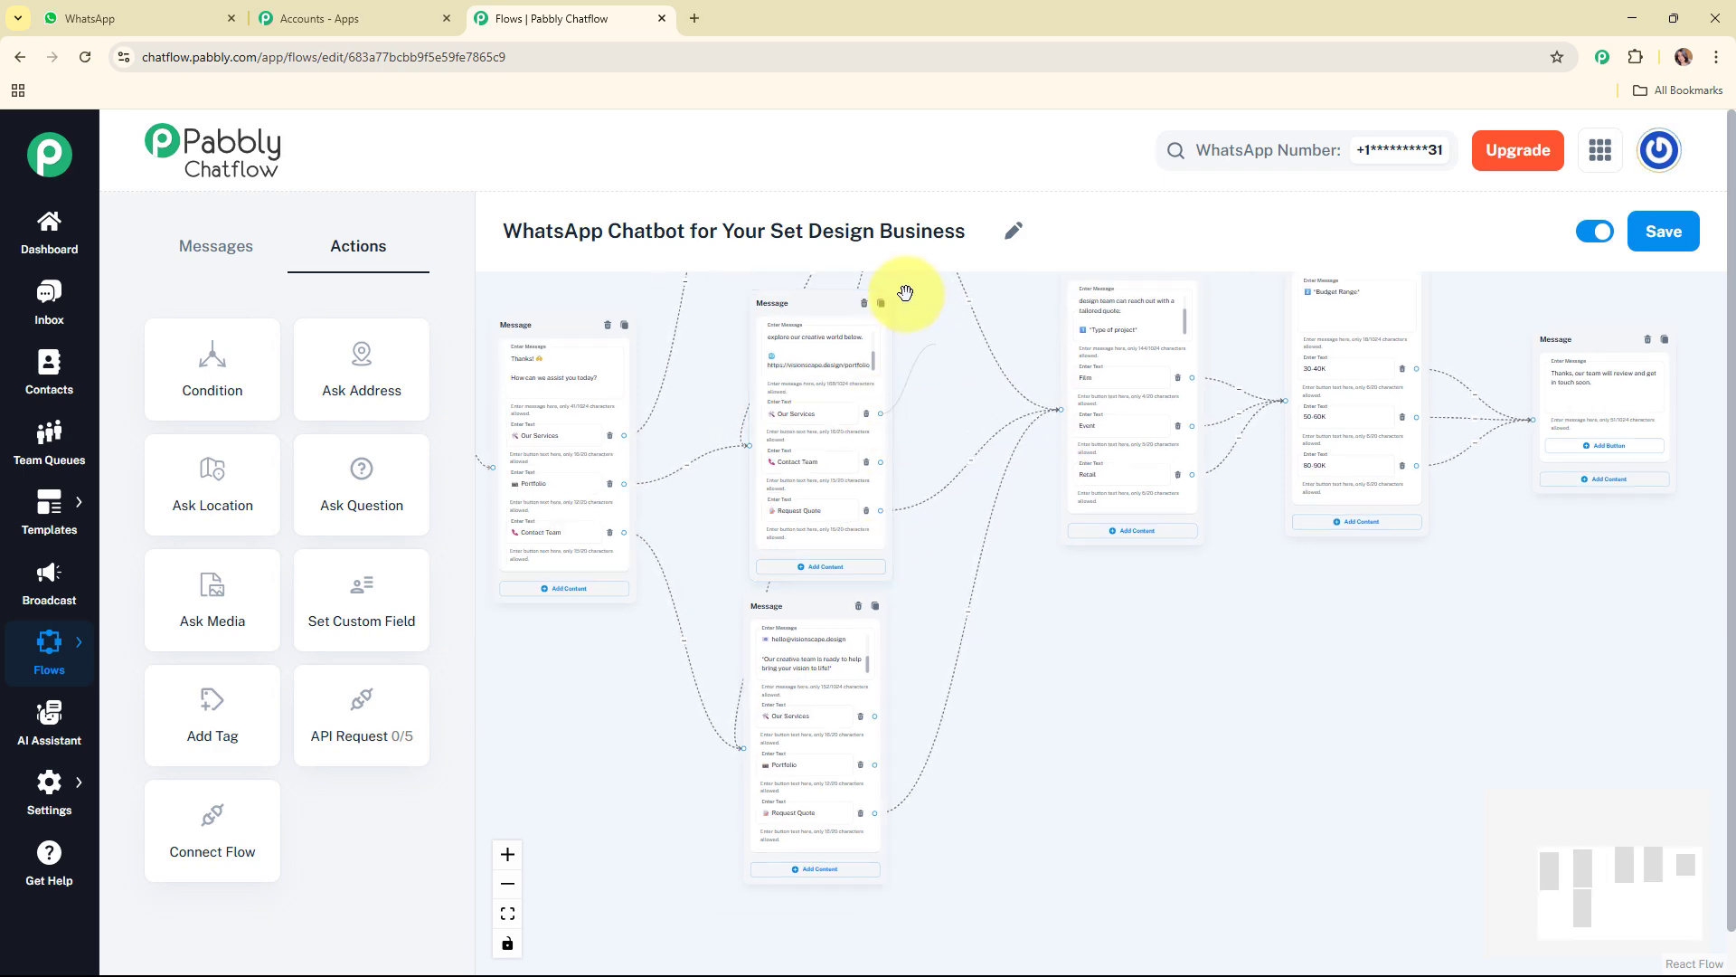
scroll(773, 398, up, 4)
Step: Check the complete layout of the chatbot flow and save it
scroll(1263, 717, down, 5)
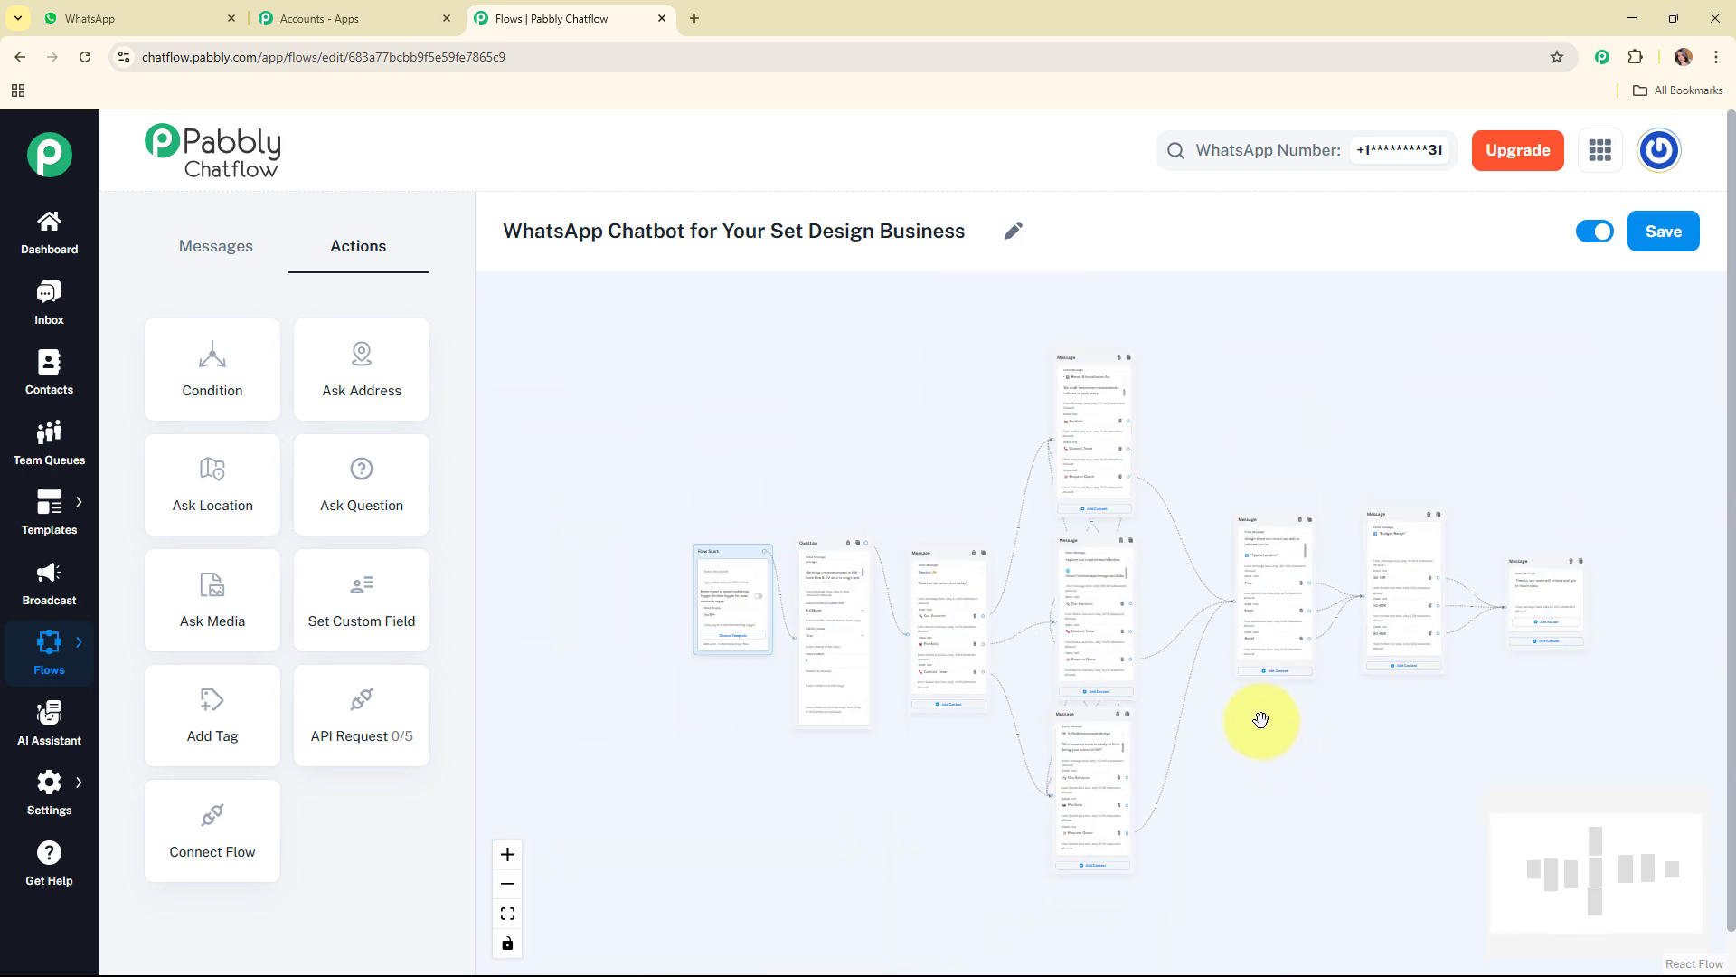
scroll(1262, 720, up, 2)
scroll(1374, 752, up, 1)
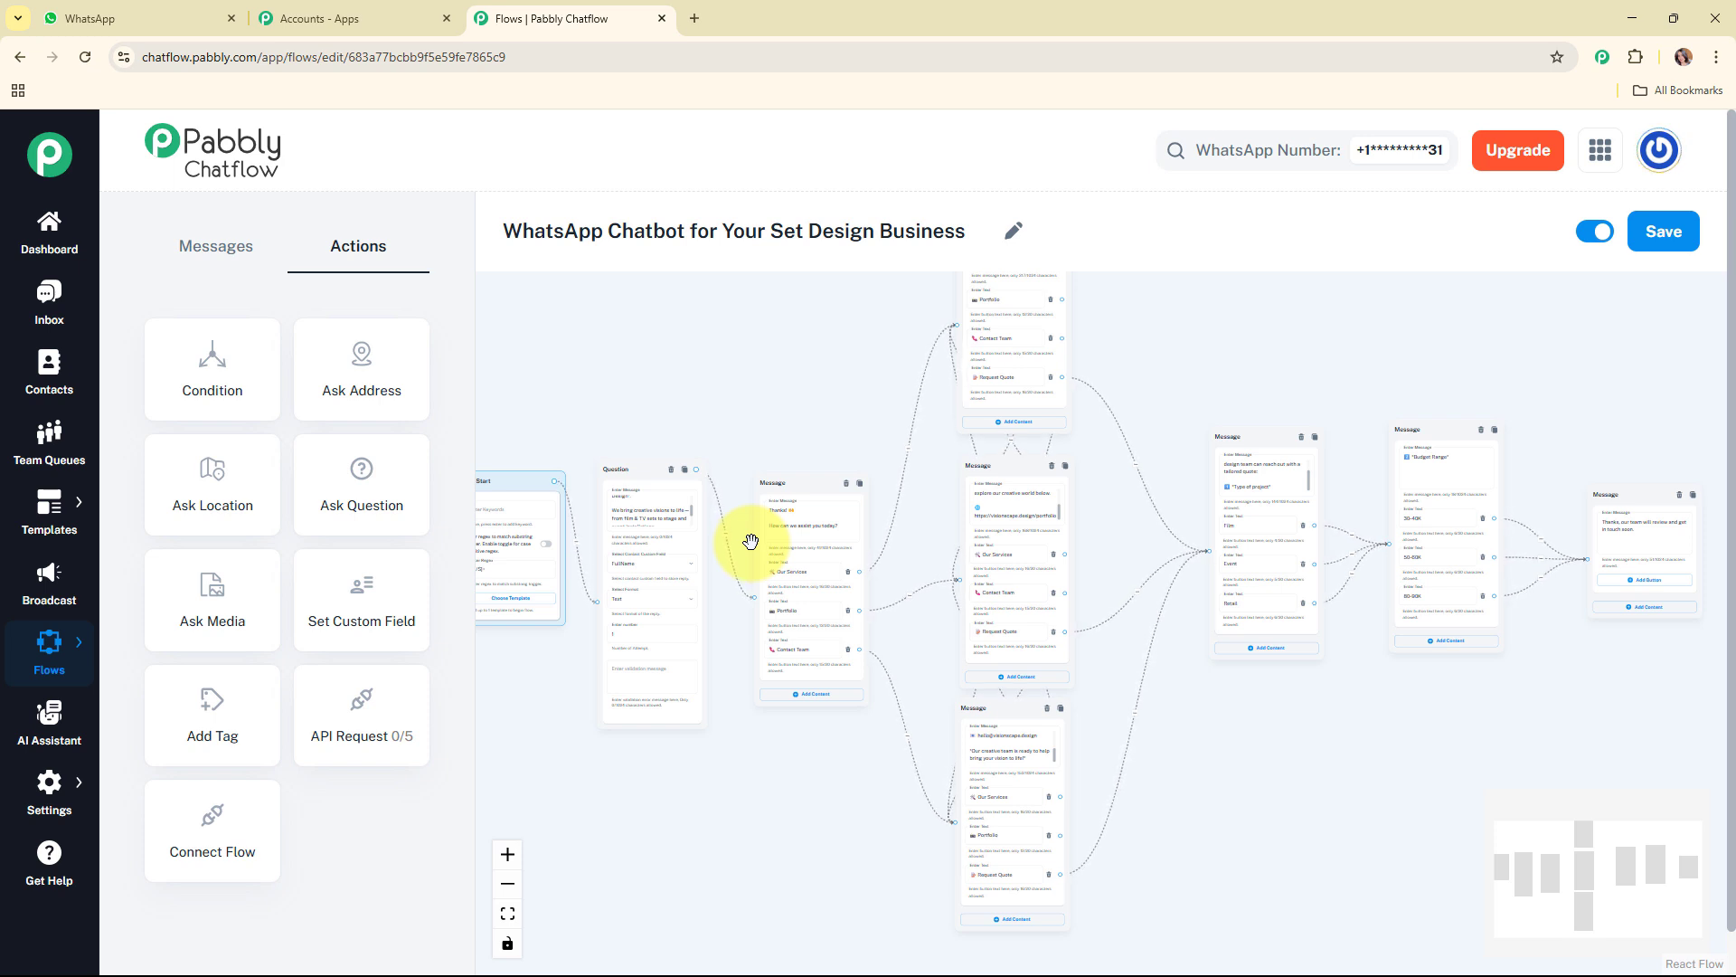
click(767, 511)
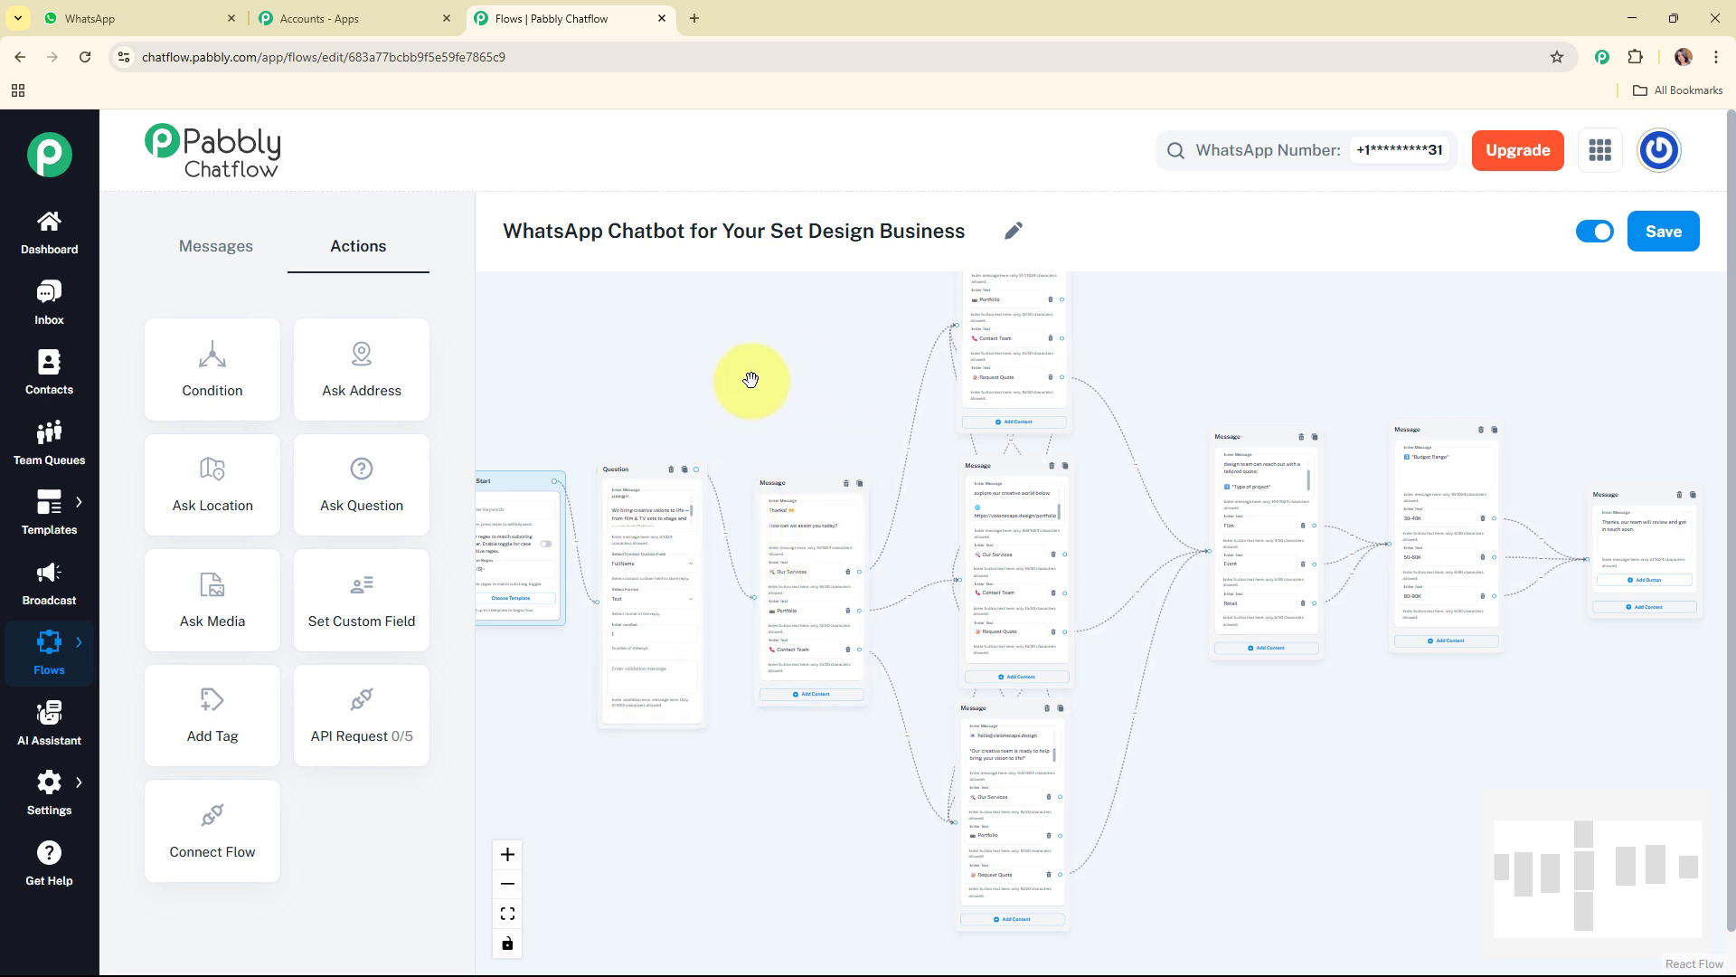
click(1668, 246)
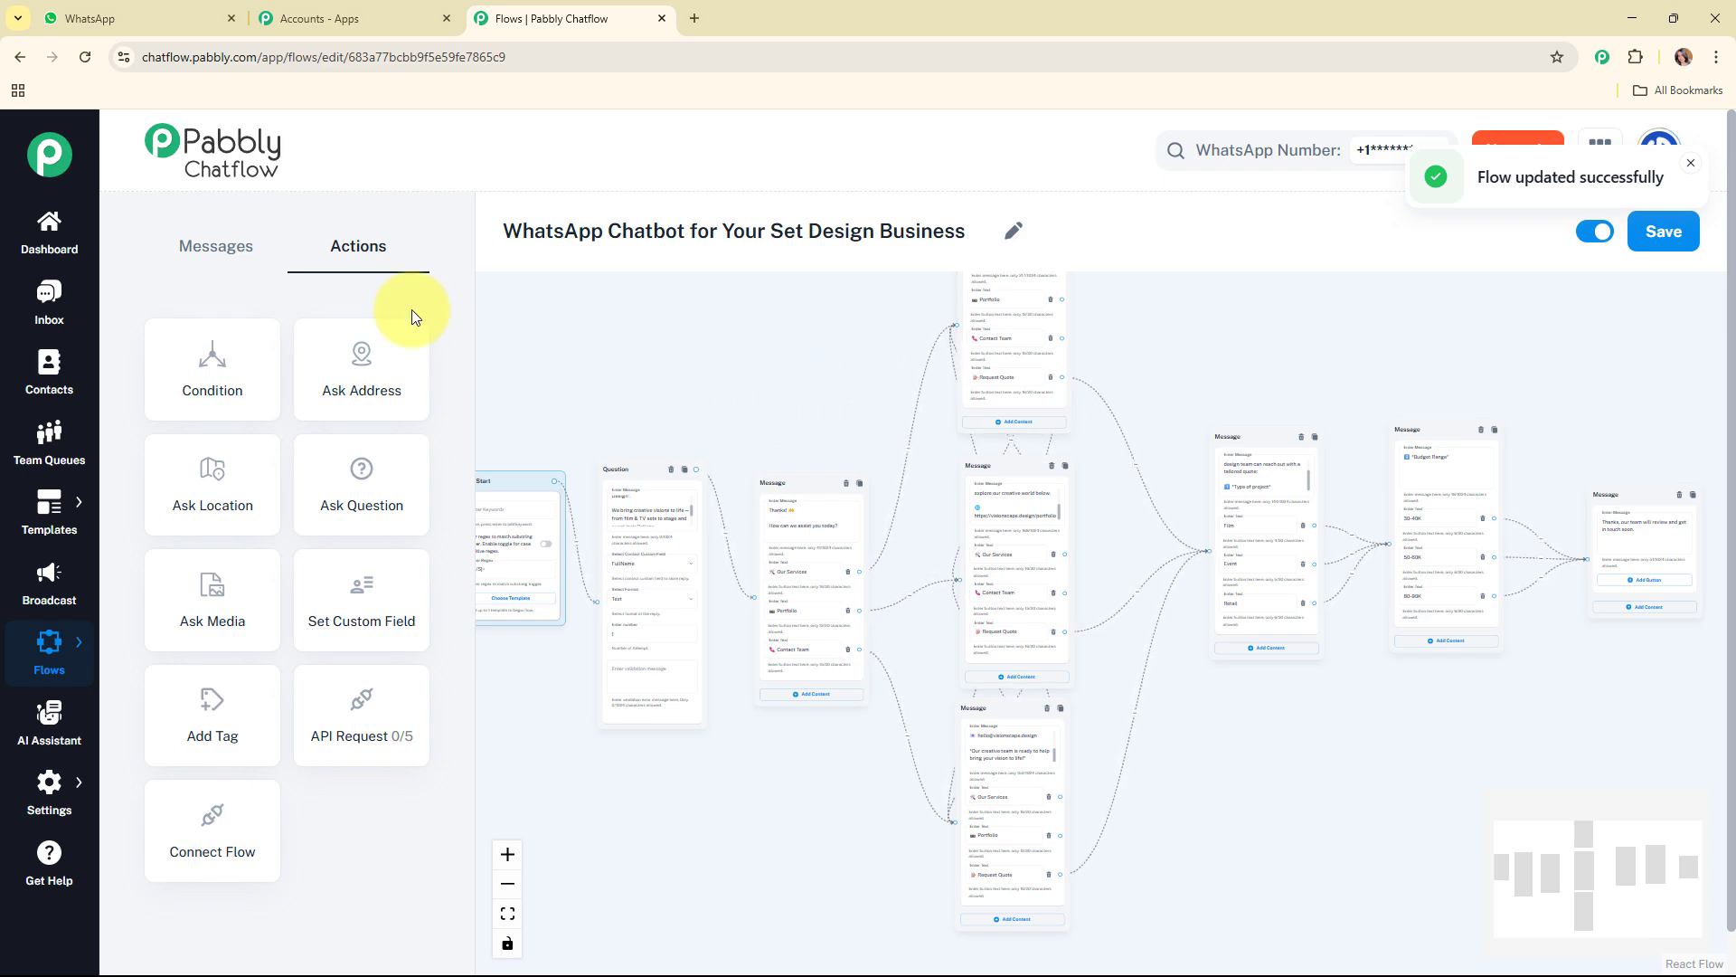
Step: Switch to WhatsApp and clear the VisionScape chat
key(ctrl+1)
click(1695, 146)
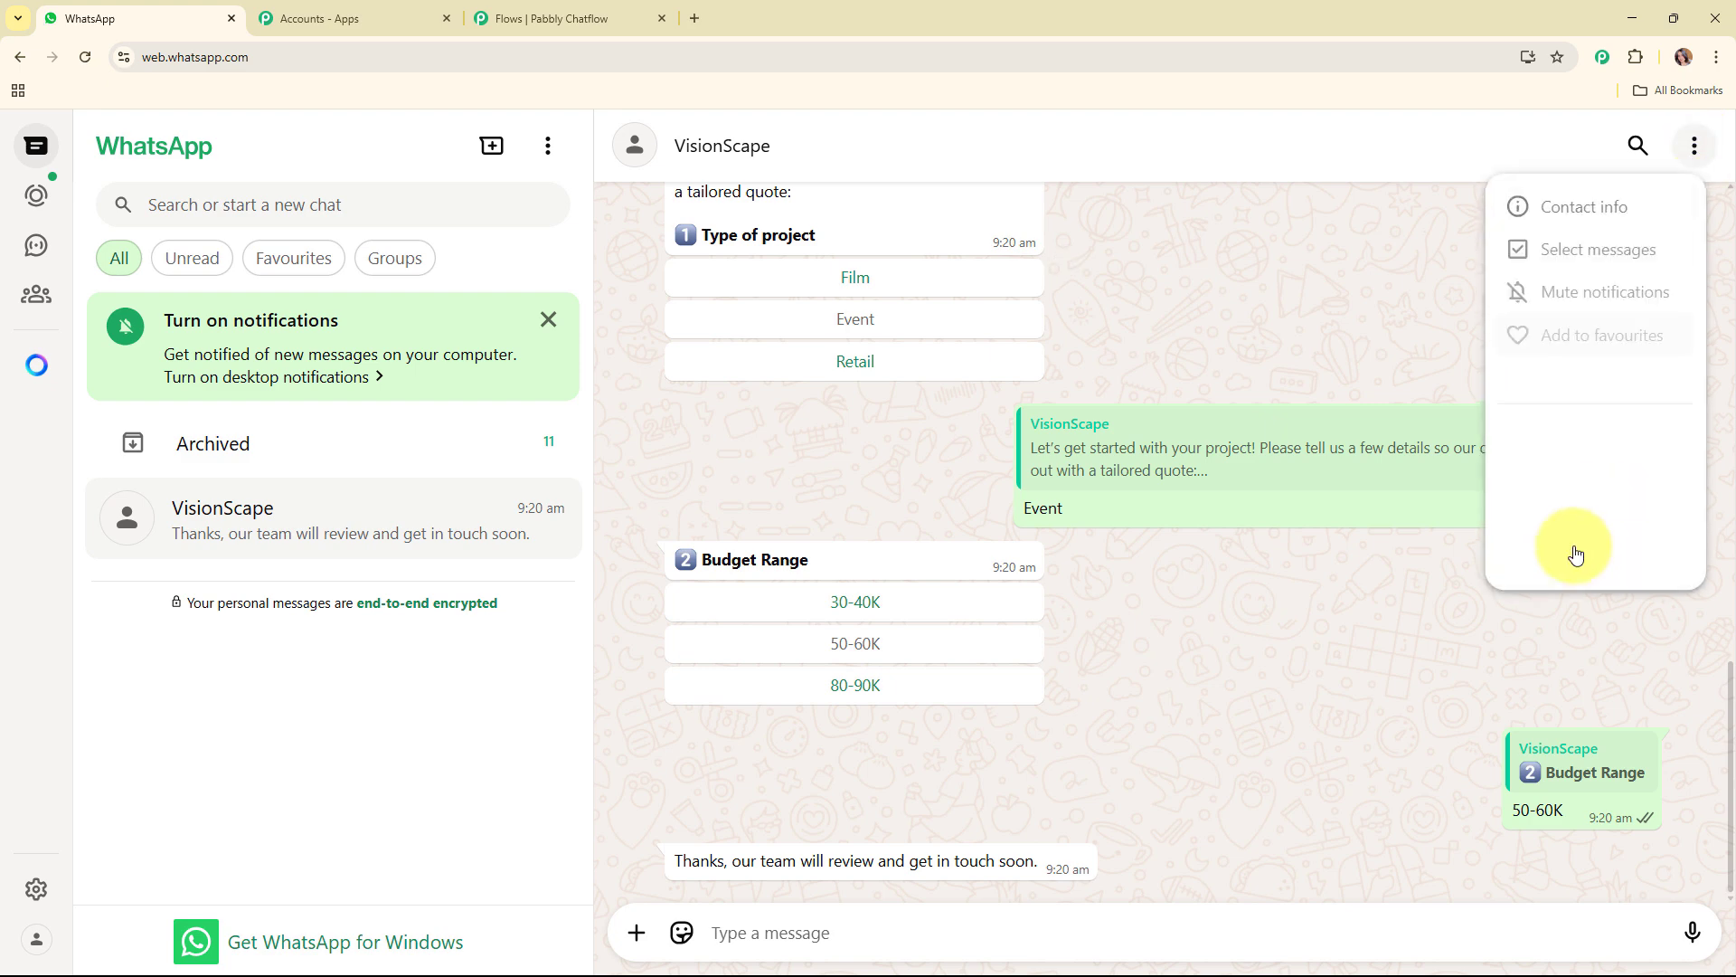
click(1557, 534)
click(1071, 653)
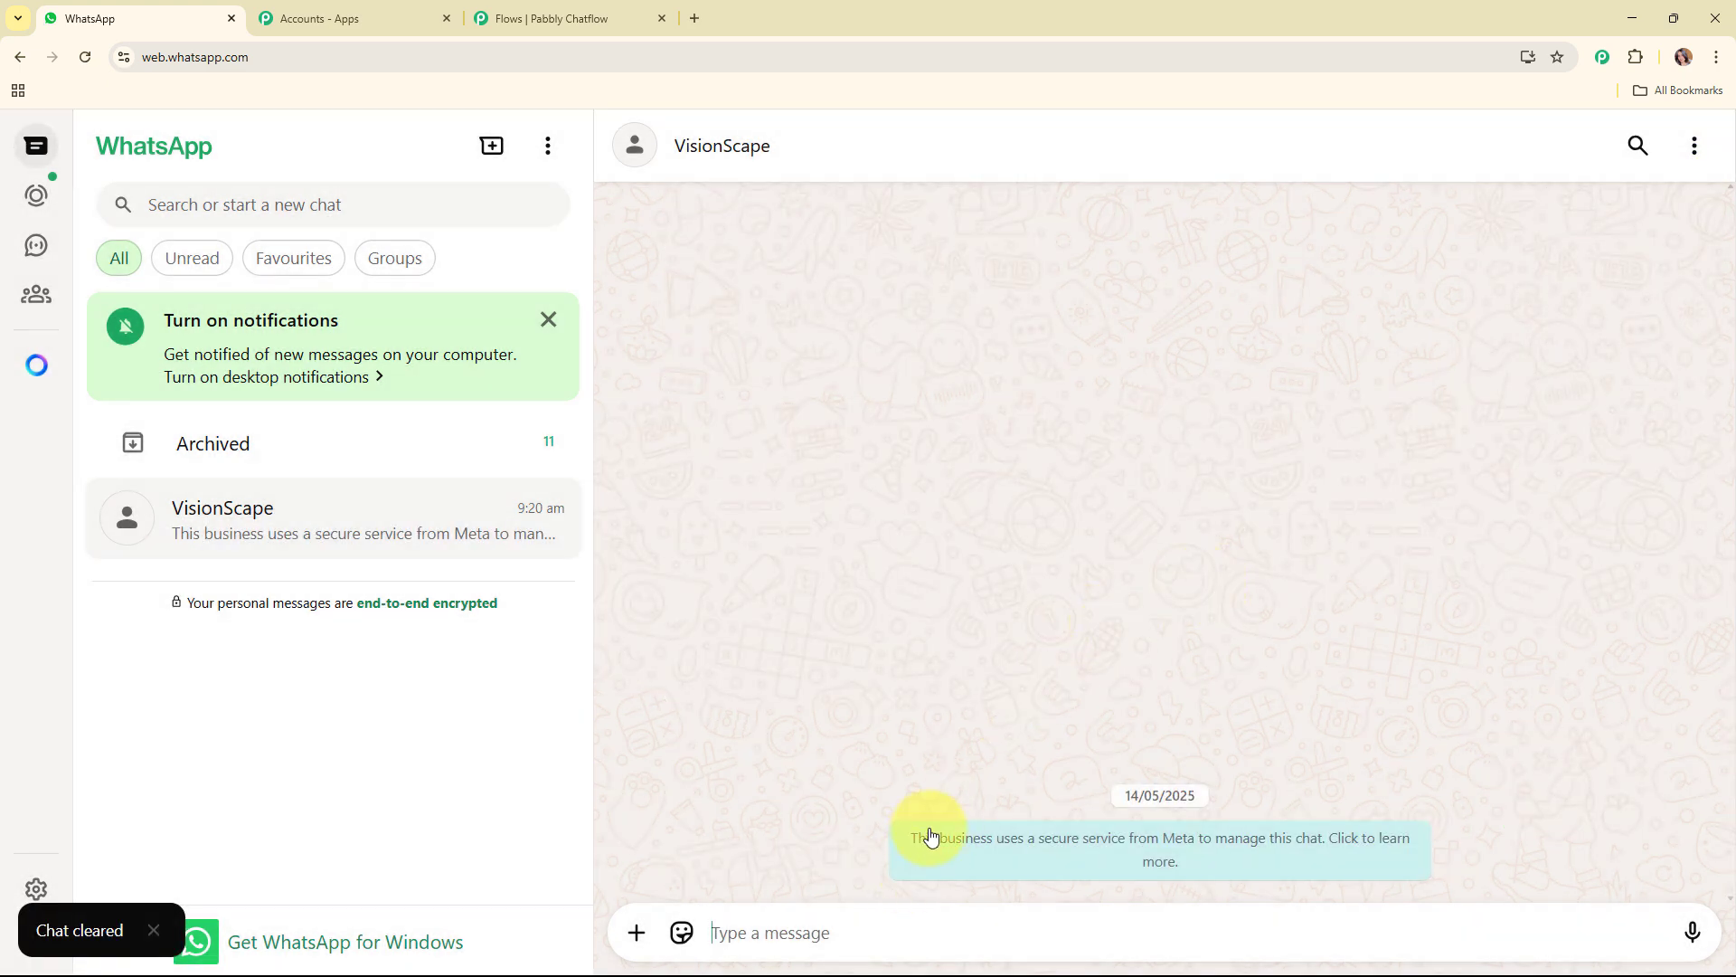
Step: Send the test message "Hey Tell me about the pricing of your services" to VisionScape
text(H)
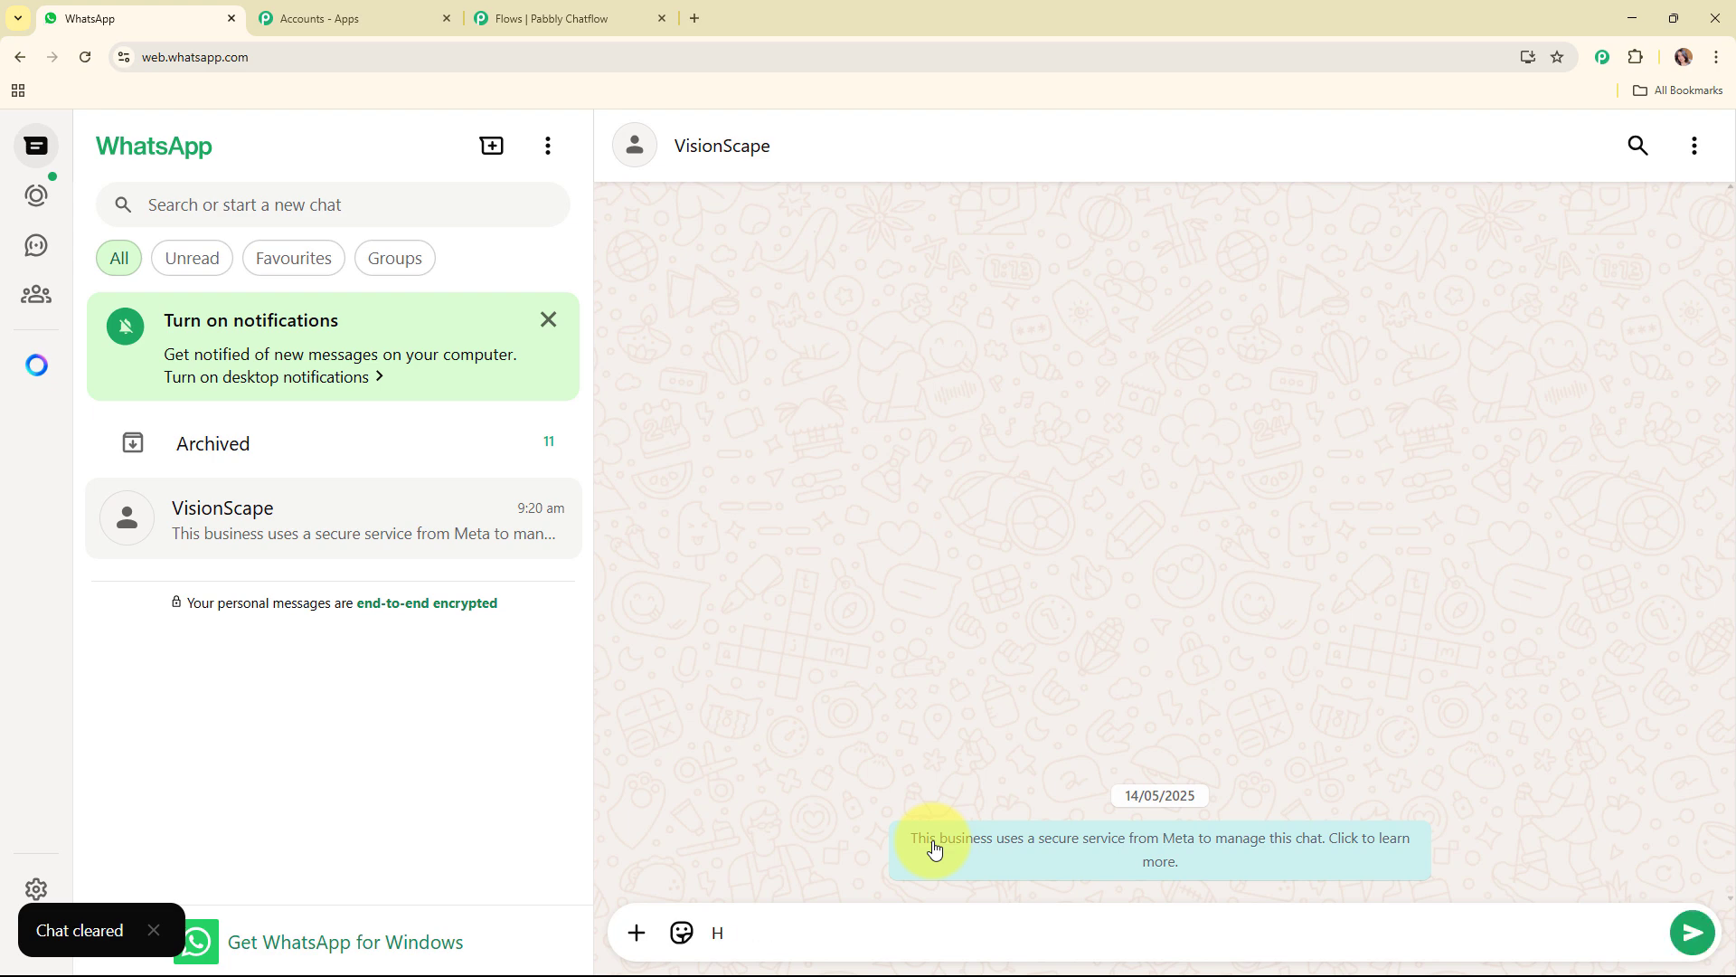
text(ey)
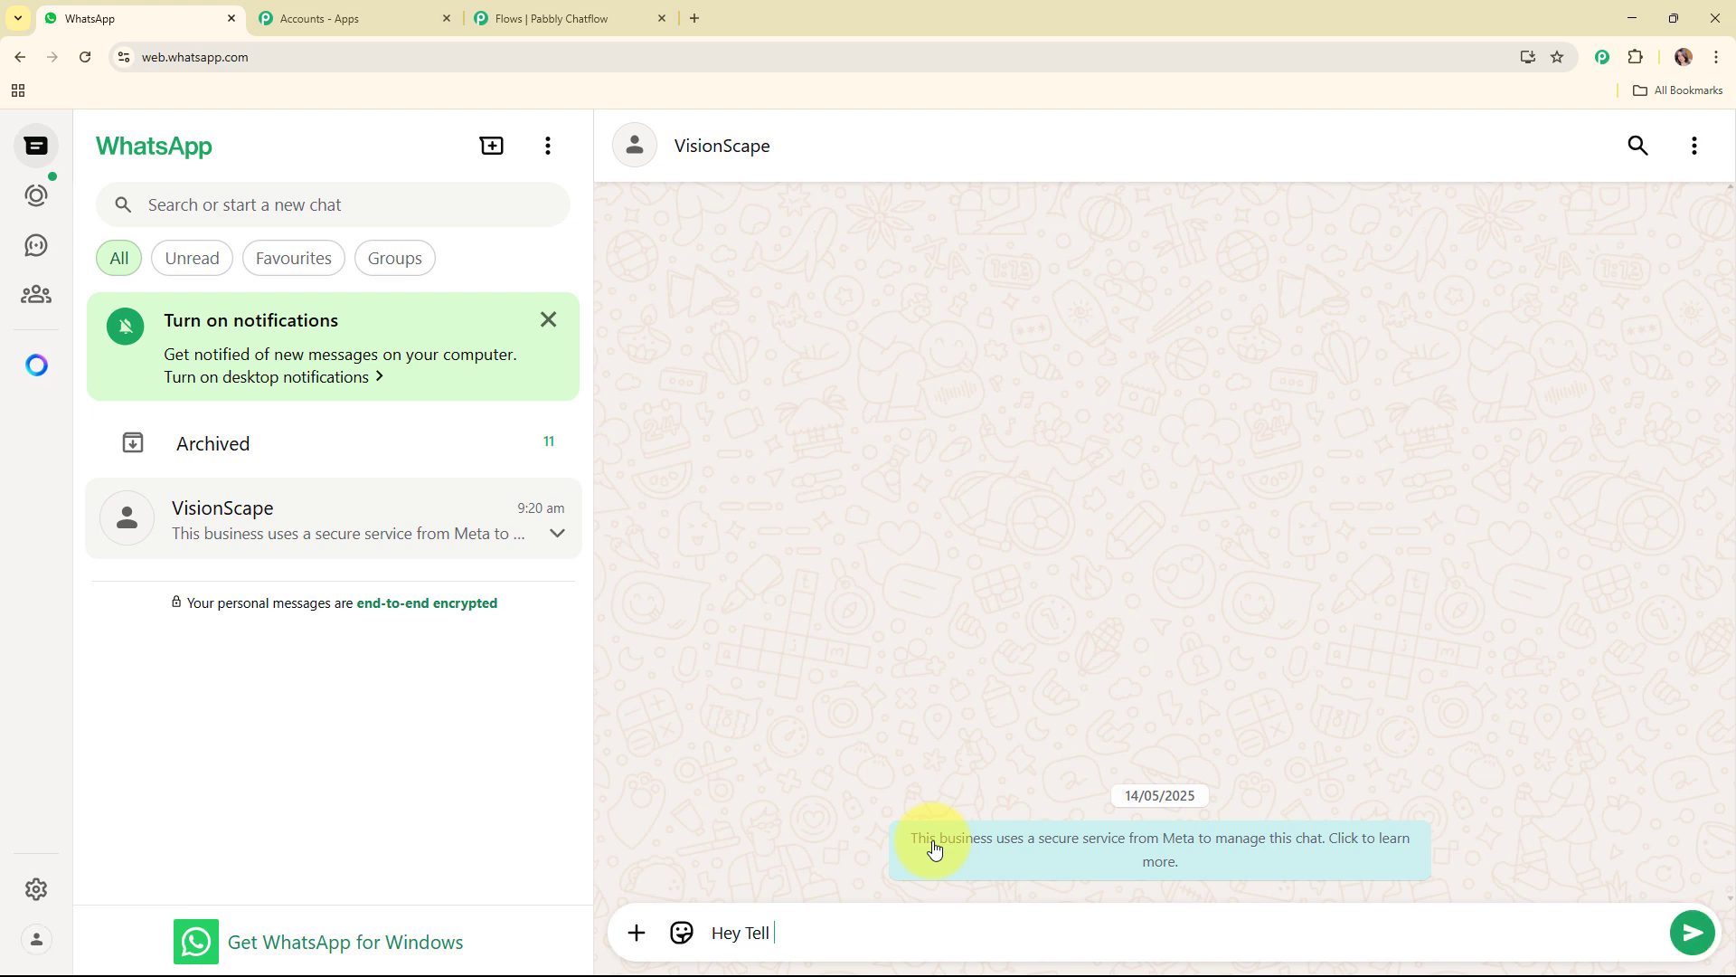
text(Tell ,e)
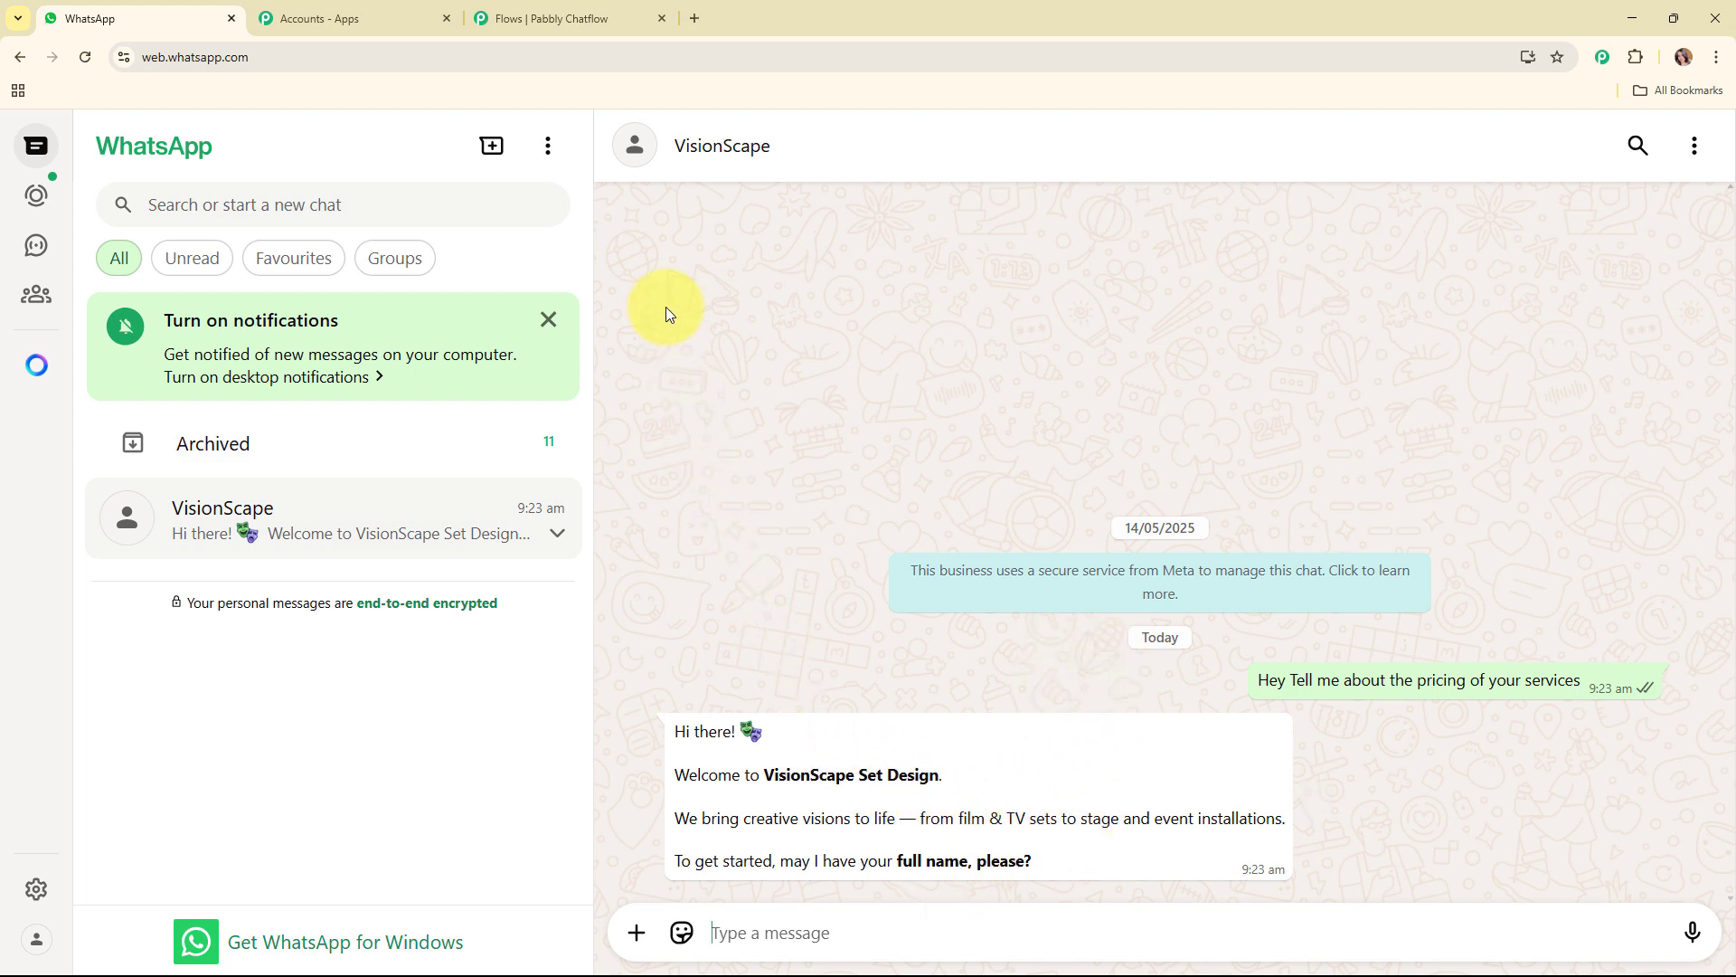
Step: Switch back to Pabbly Chatflow and review the Flow Start, question and message nodes of the flow
click(644, 15)
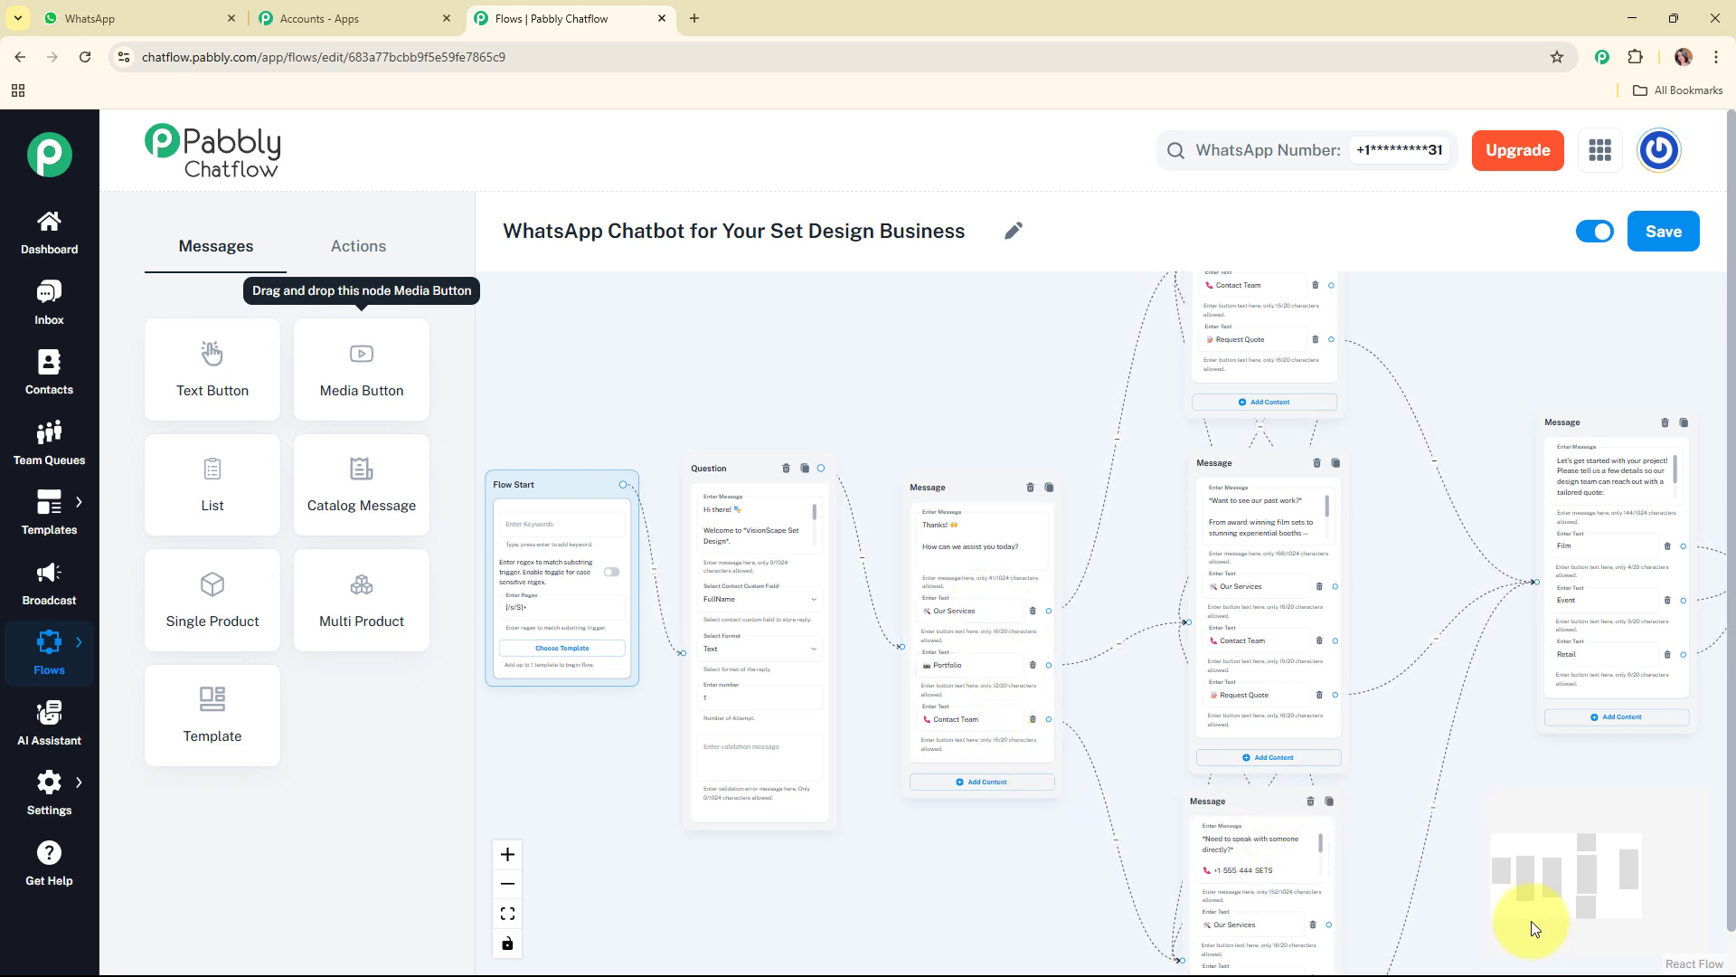
mouse_move(1545, 918)
mouse_down()
mouse_move(1625, 893)
mouse_move(1537, 892)
mouse_move(1543, 913)
mouse_up()
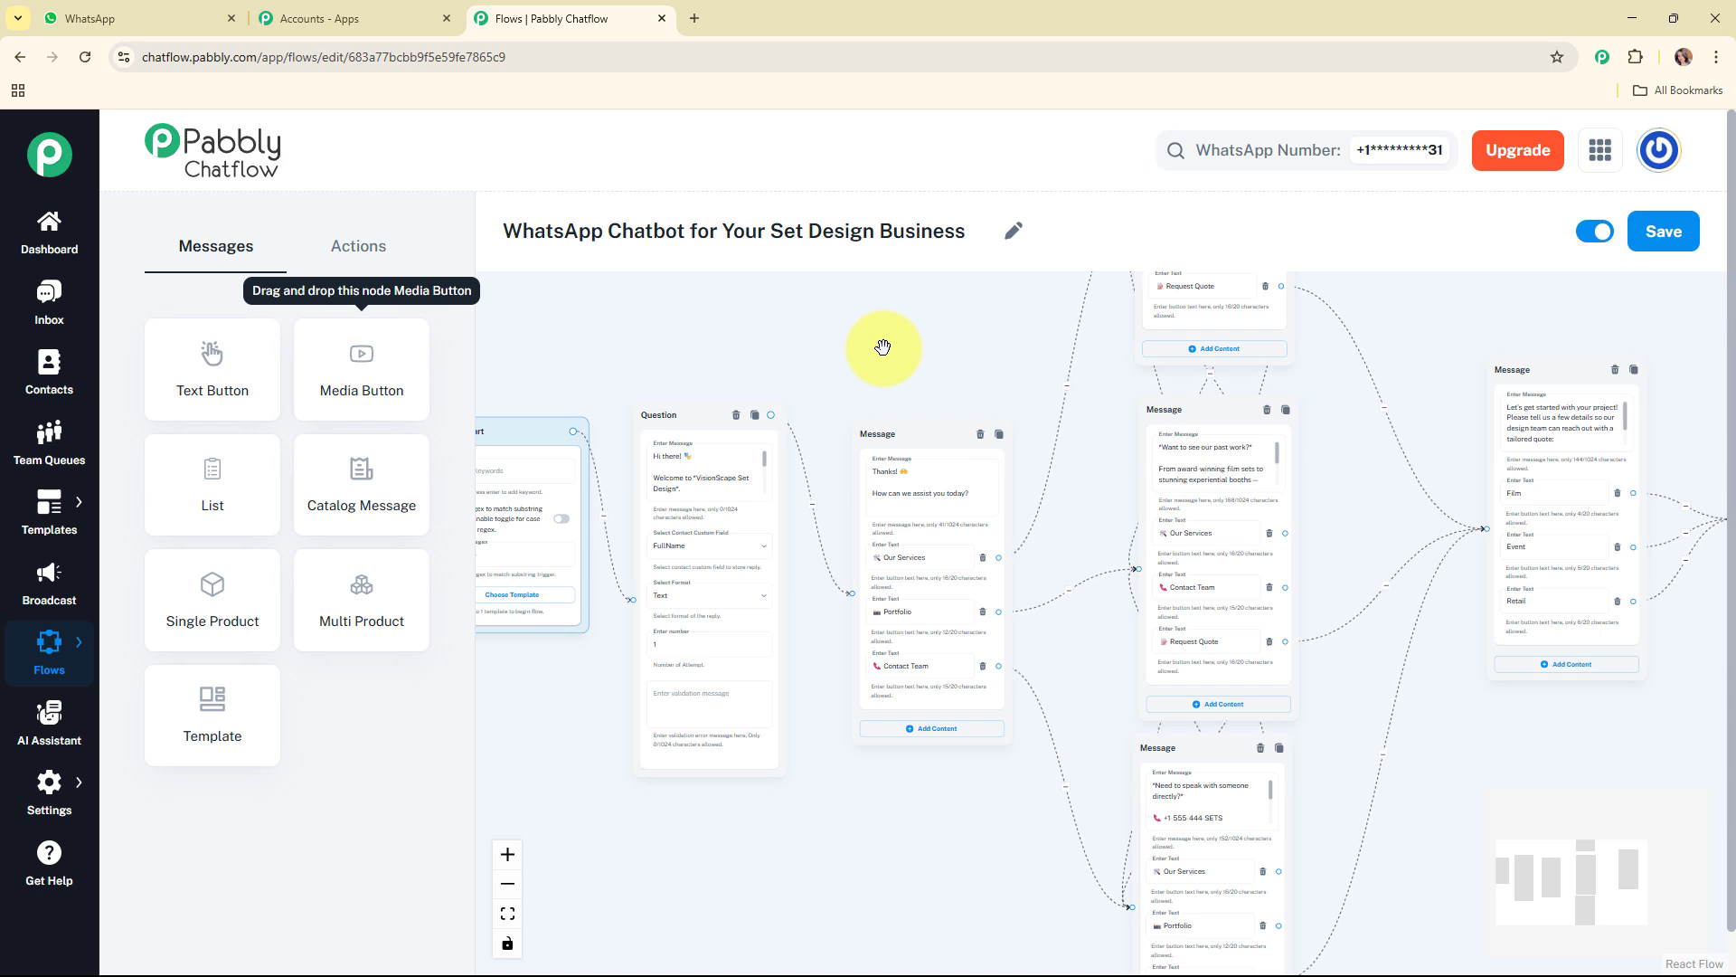